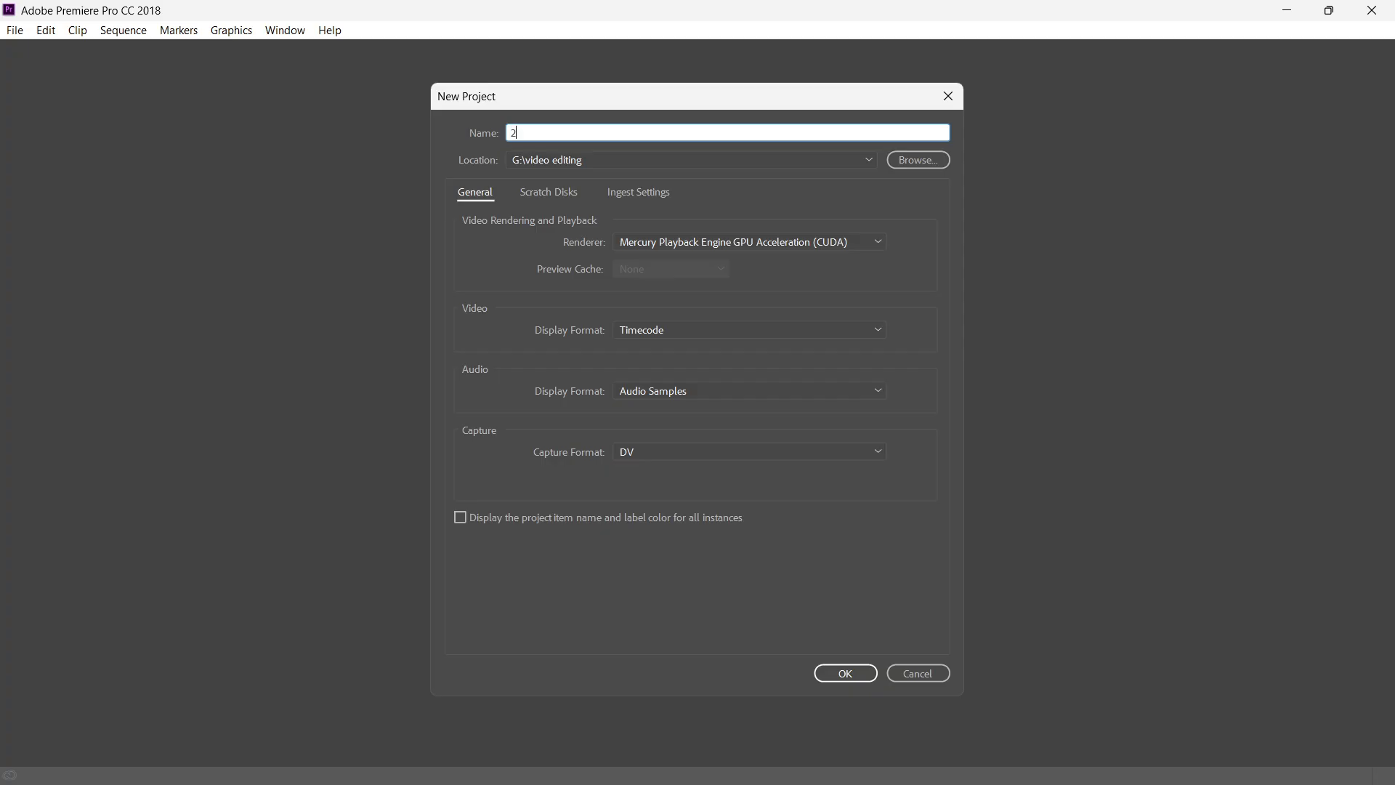
# Name the new project "2.5D parallax" and create it in G:\video editing with the default settings.
pyautogui.press('BackSpace')
pyautogui.press('BackSpace')
pyautogui.write('5 D')
pyautogui.press('BackSpace')
pyautogui.press('BackSpace')
pyautogui.write('D parallax')
pyautogui.press('Return')
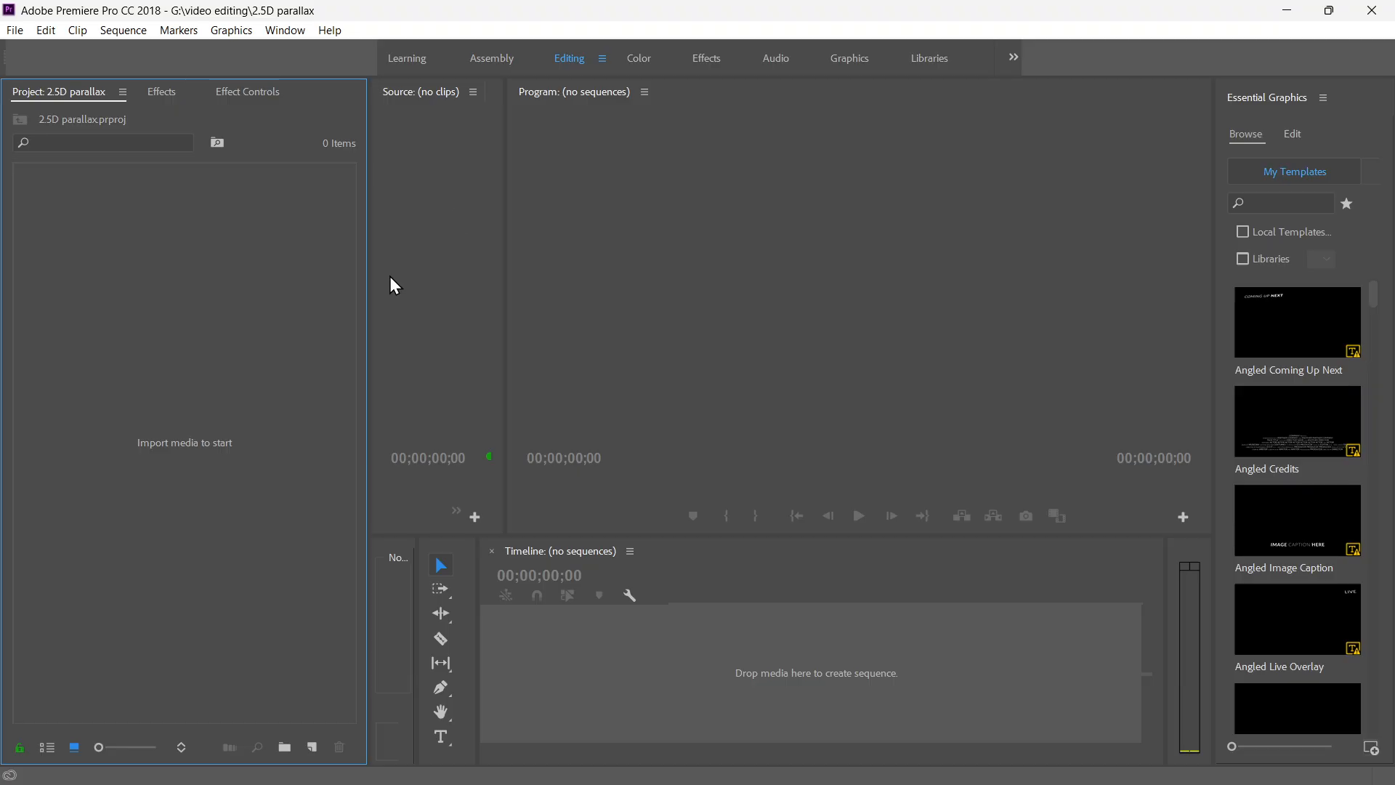
# Open the desktop folder 95 and examine the original photo girl-4440487 in the image viewer.
pyautogui.click(1288, 13)
pyautogui.doubleClick(176, 237)
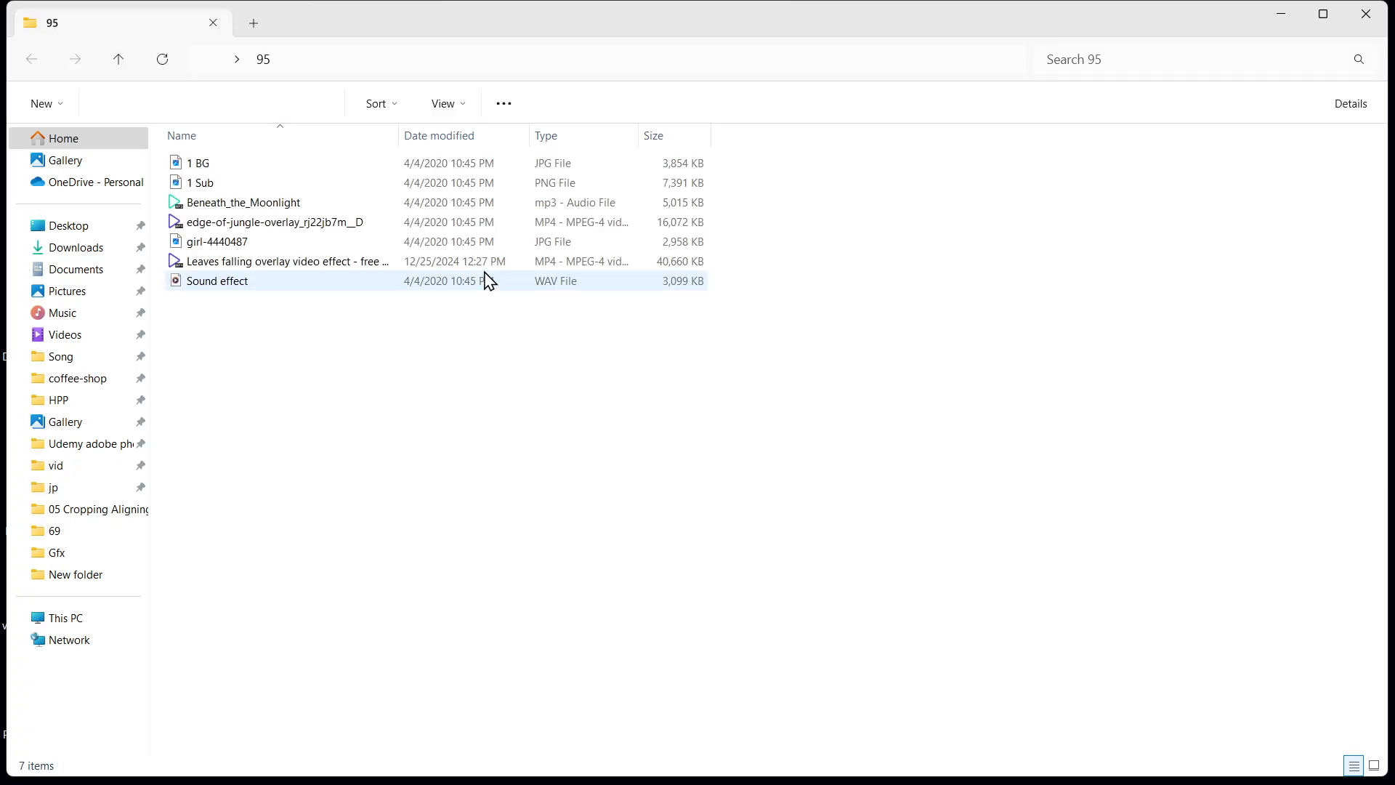
pyautogui.click(620, 196)
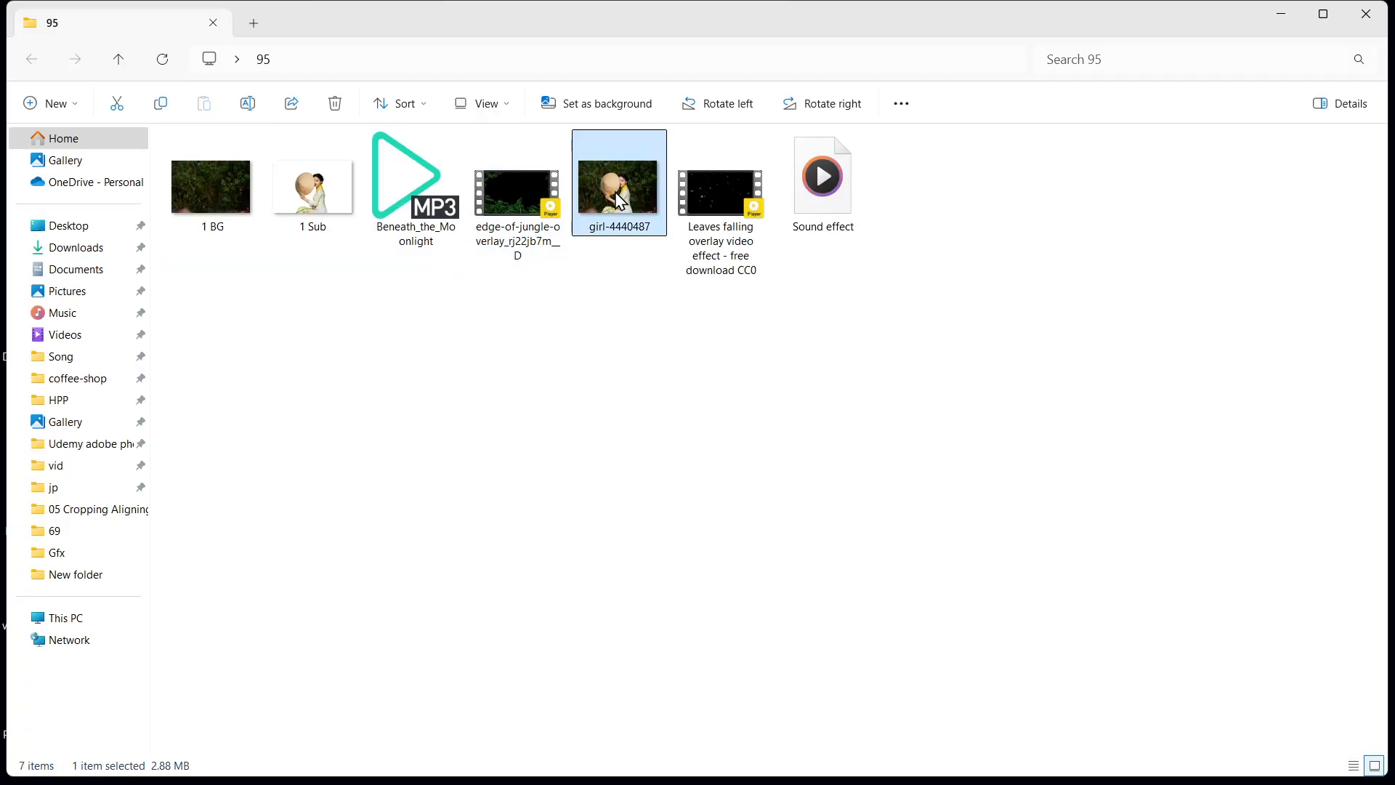
pyautogui.doubleClick(618, 197)
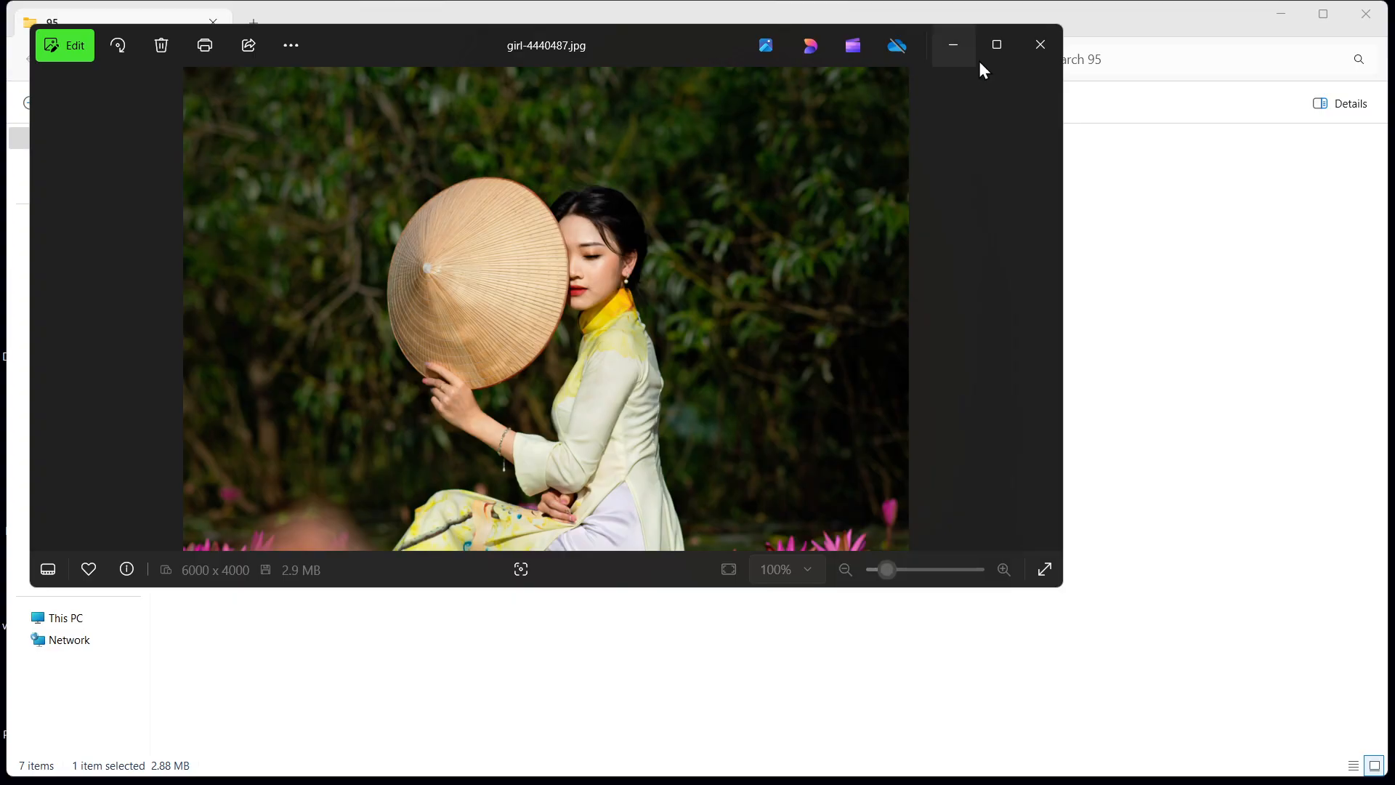
pyautogui.click(1042, 45)
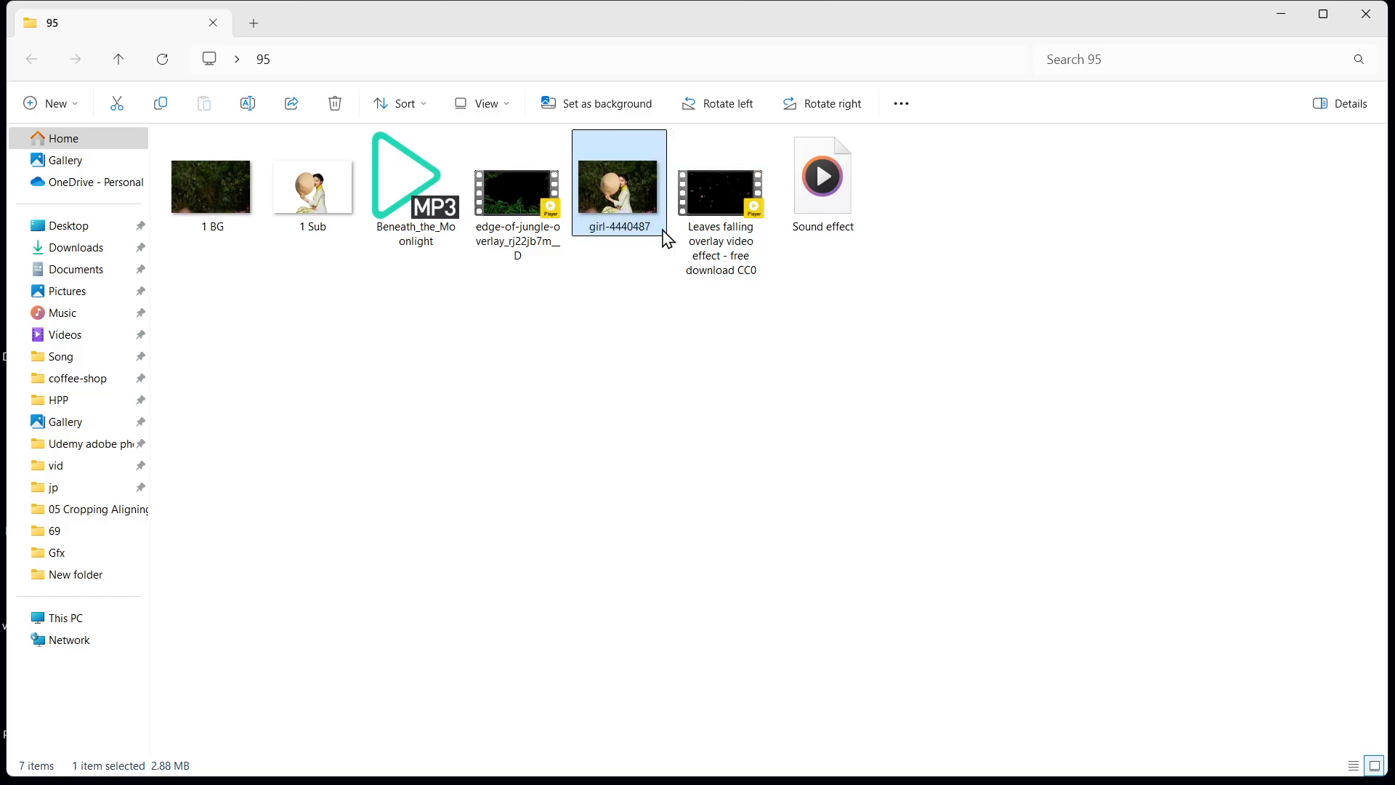
# View the separated background image 1 BG and the cut-out subject image 1 Sub from folder 95.
pyautogui.click(210, 193)
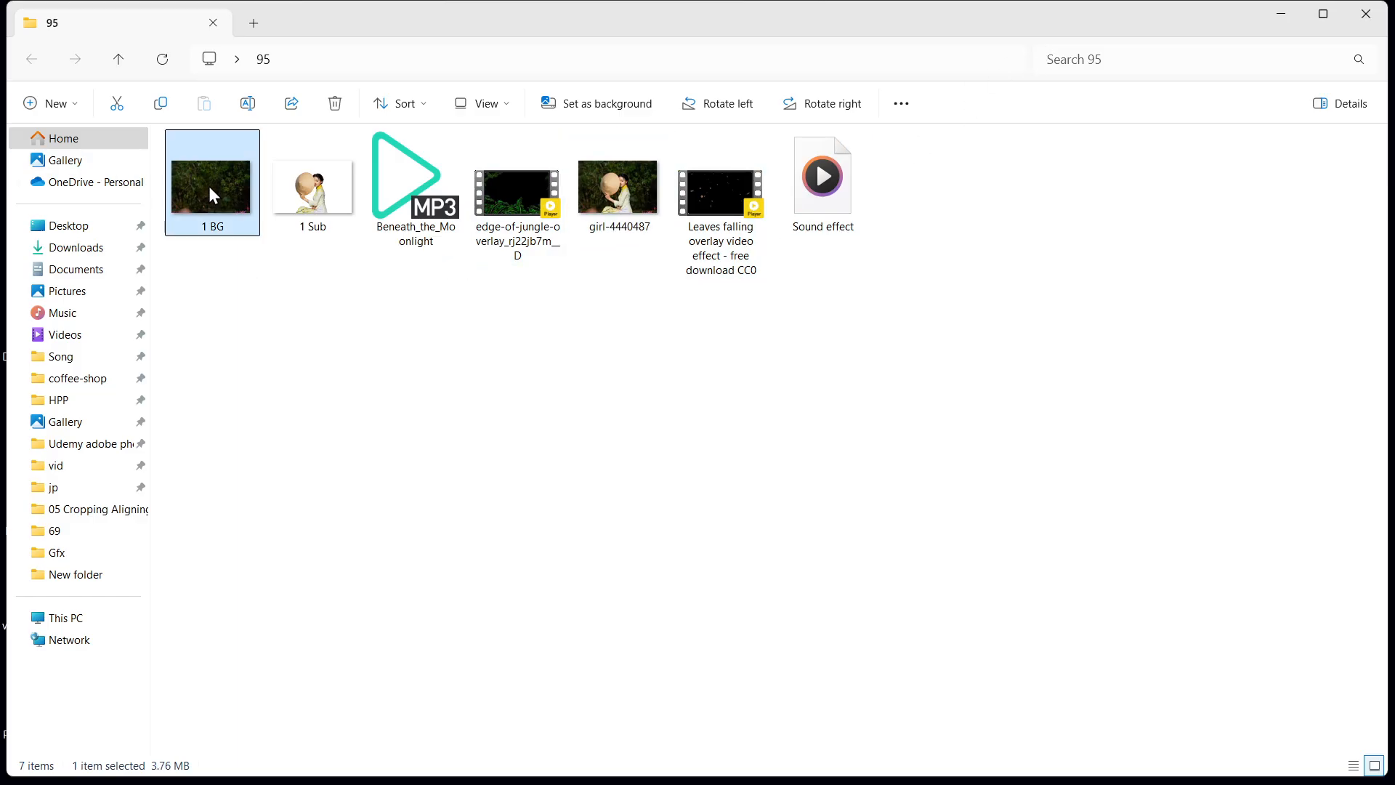
pyautogui.doubleClick(210, 193)
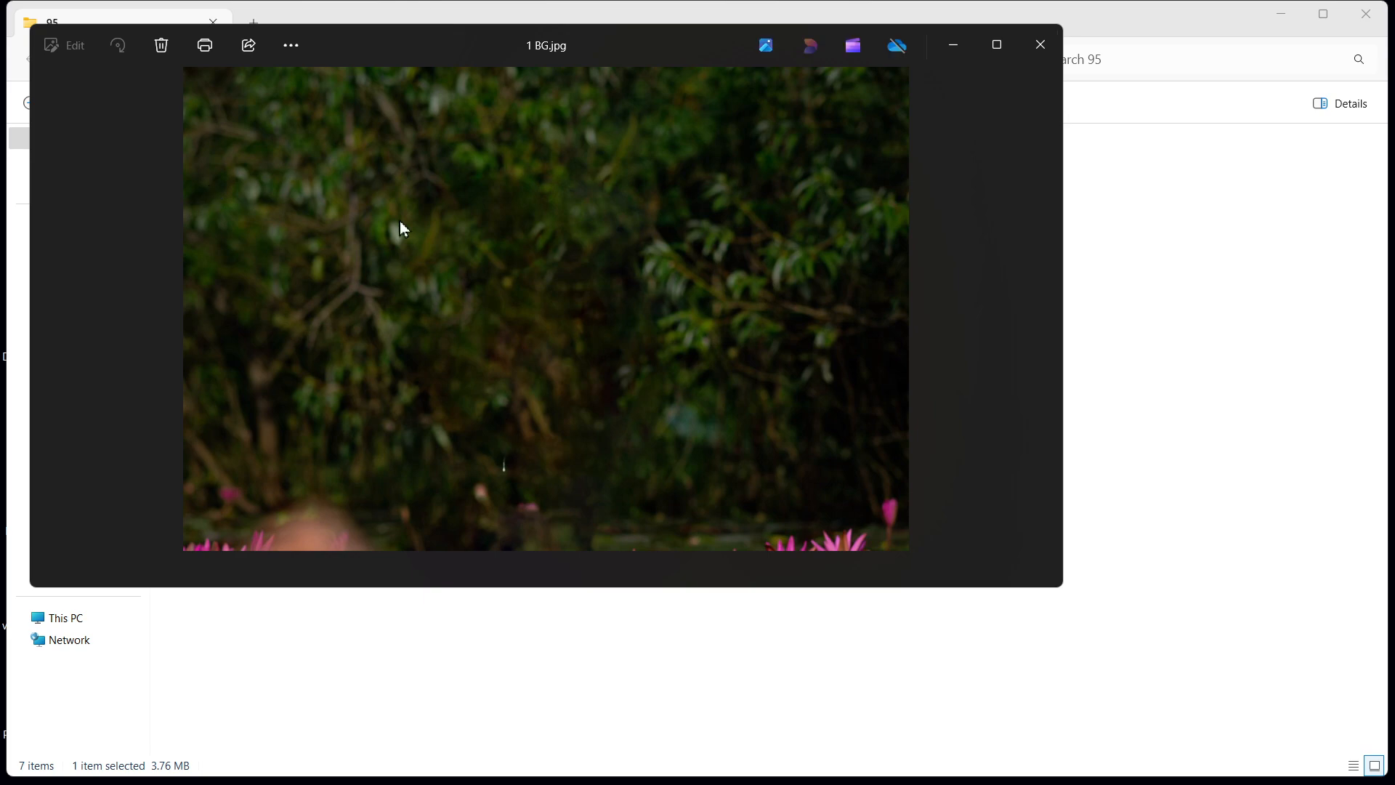
pyautogui.press('Right')
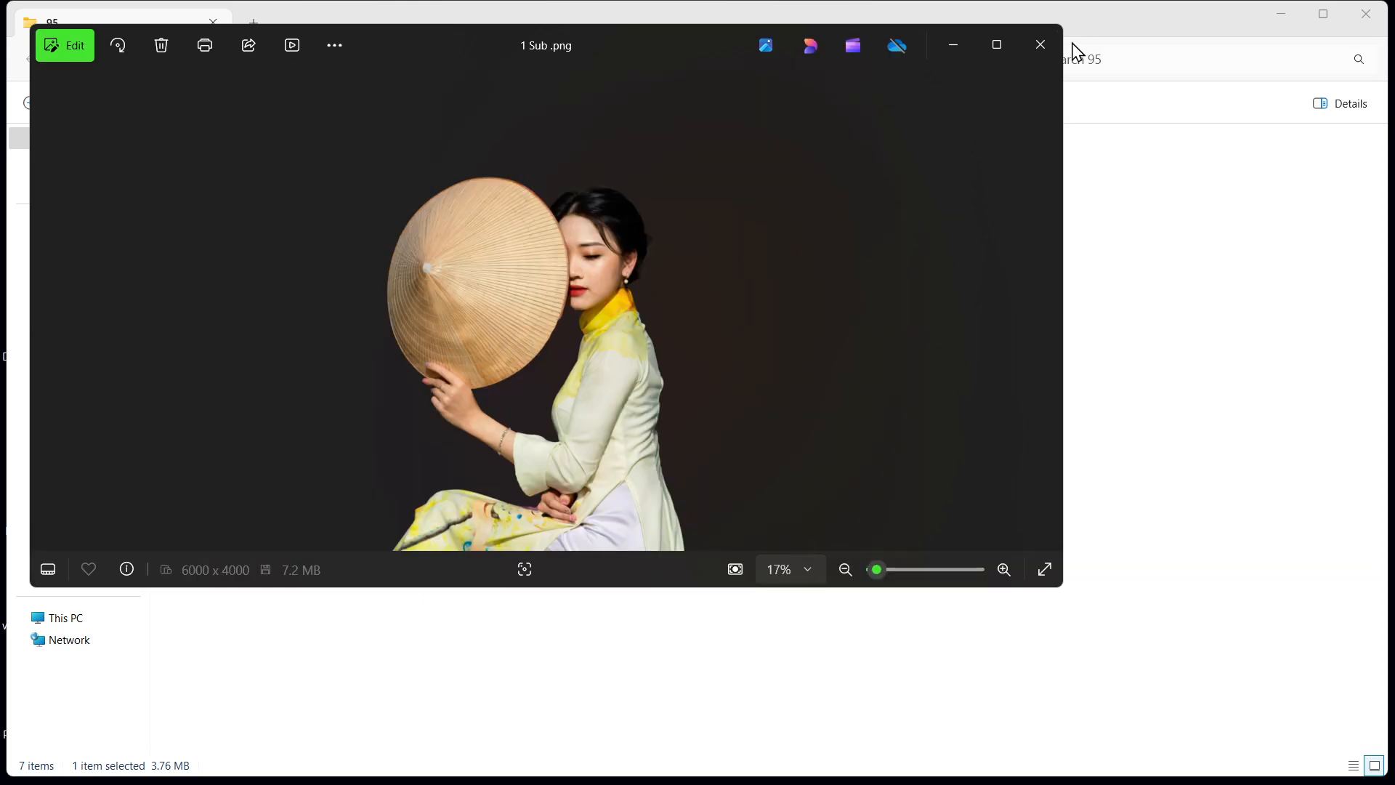
pyautogui.click(1039, 45)
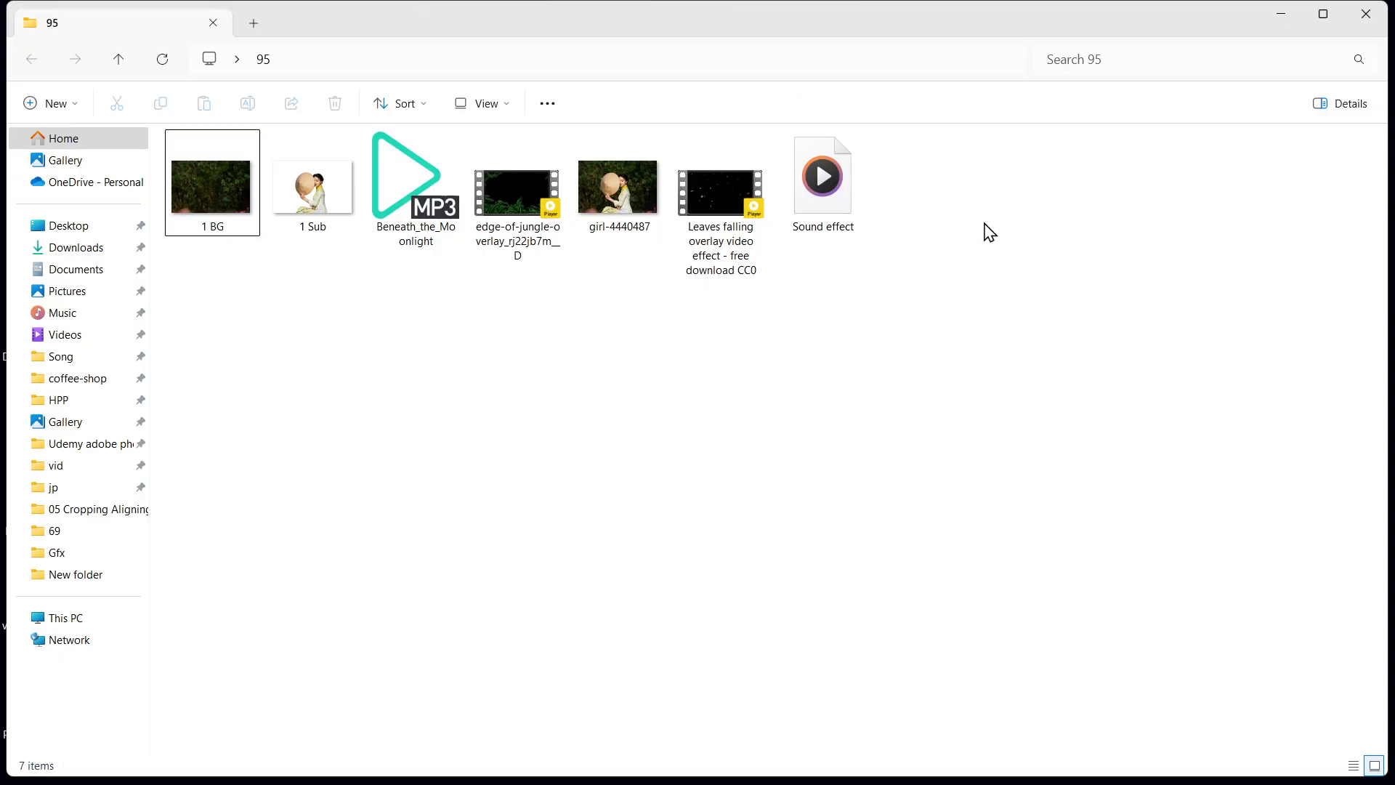
pyautogui.moveTo(923, 423); pyautogui.dragTo(255, 207)
# Switch to WhatsApp, start a document attachment in the Brahmanbaria Graphic -2 group chat, and browse to desktop folder 95.
pyautogui.click(738, 763)
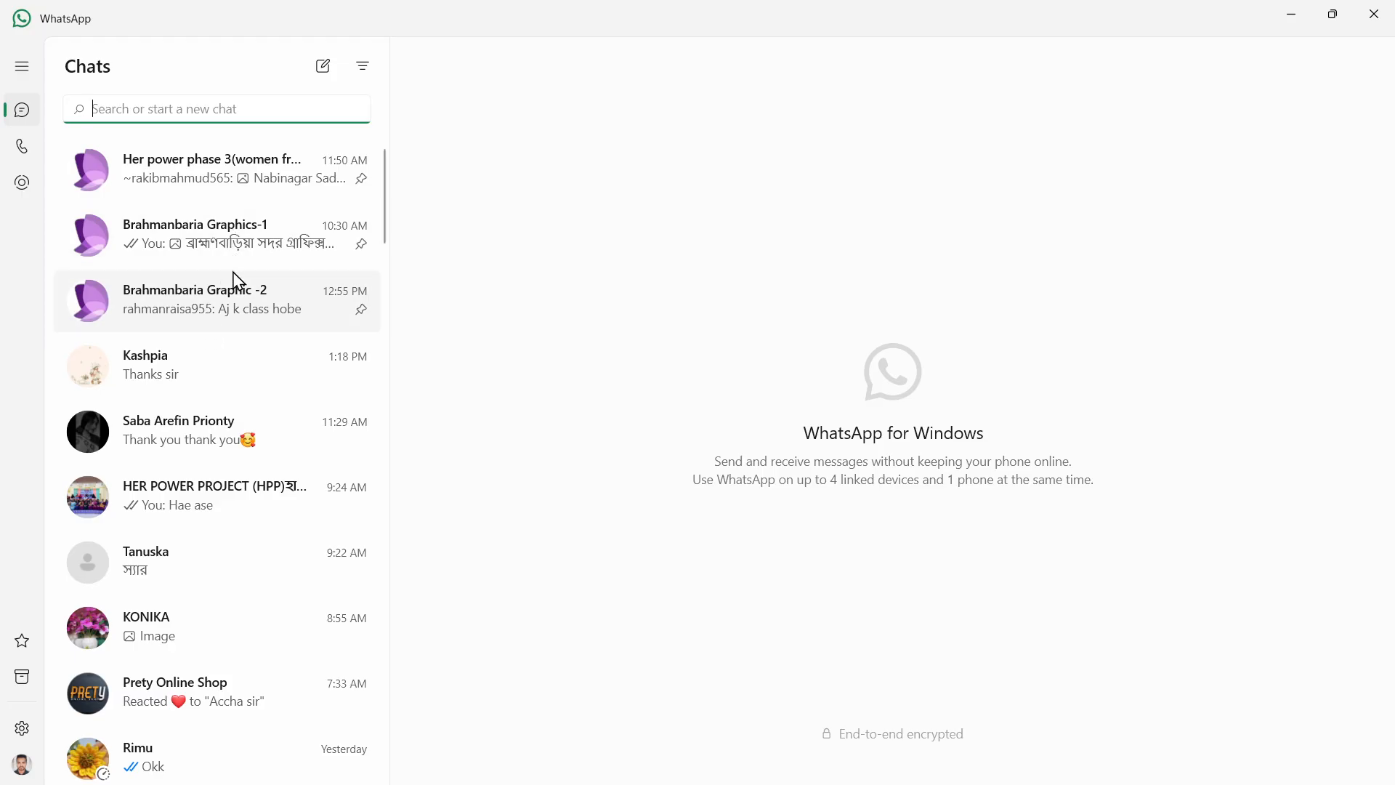
pyautogui.click(260, 282)
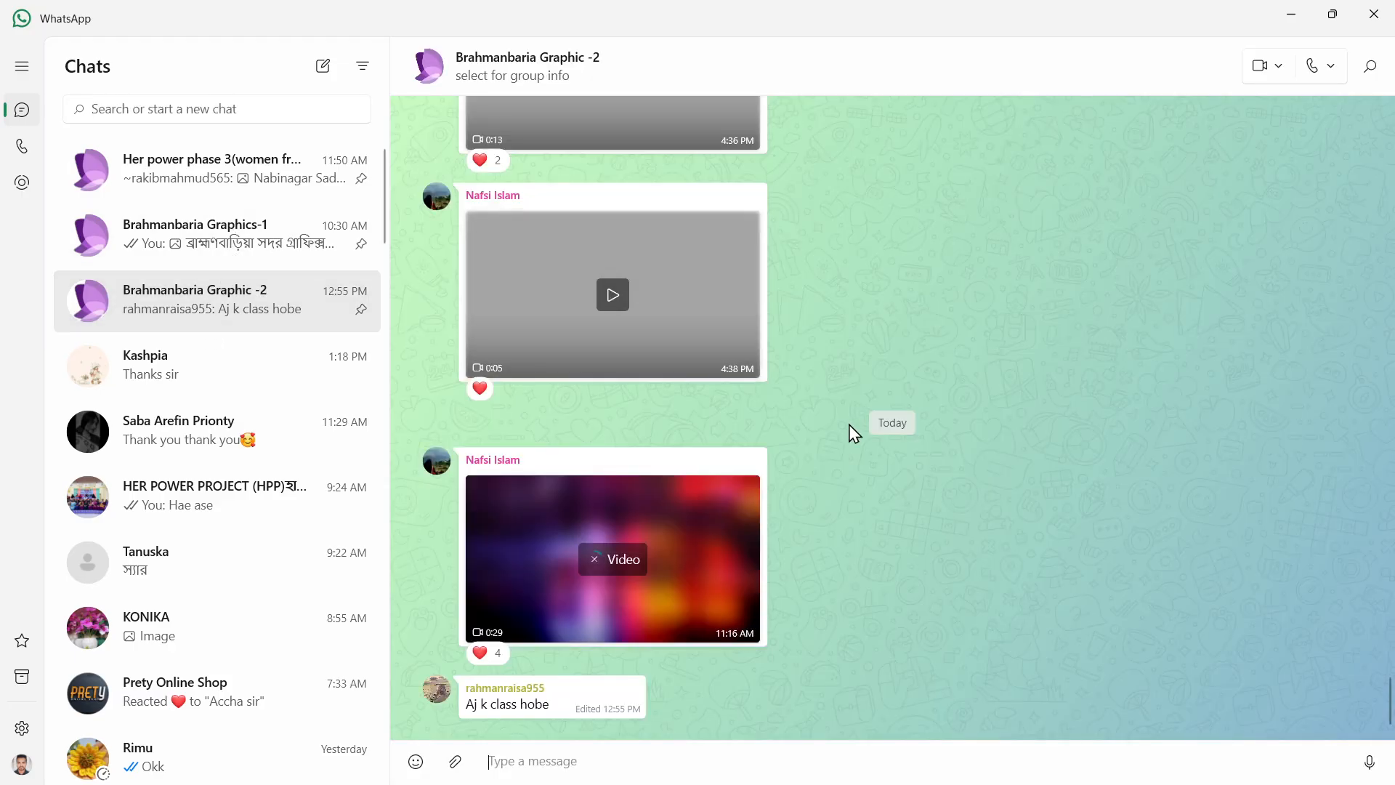
pyautogui.click(455, 760)
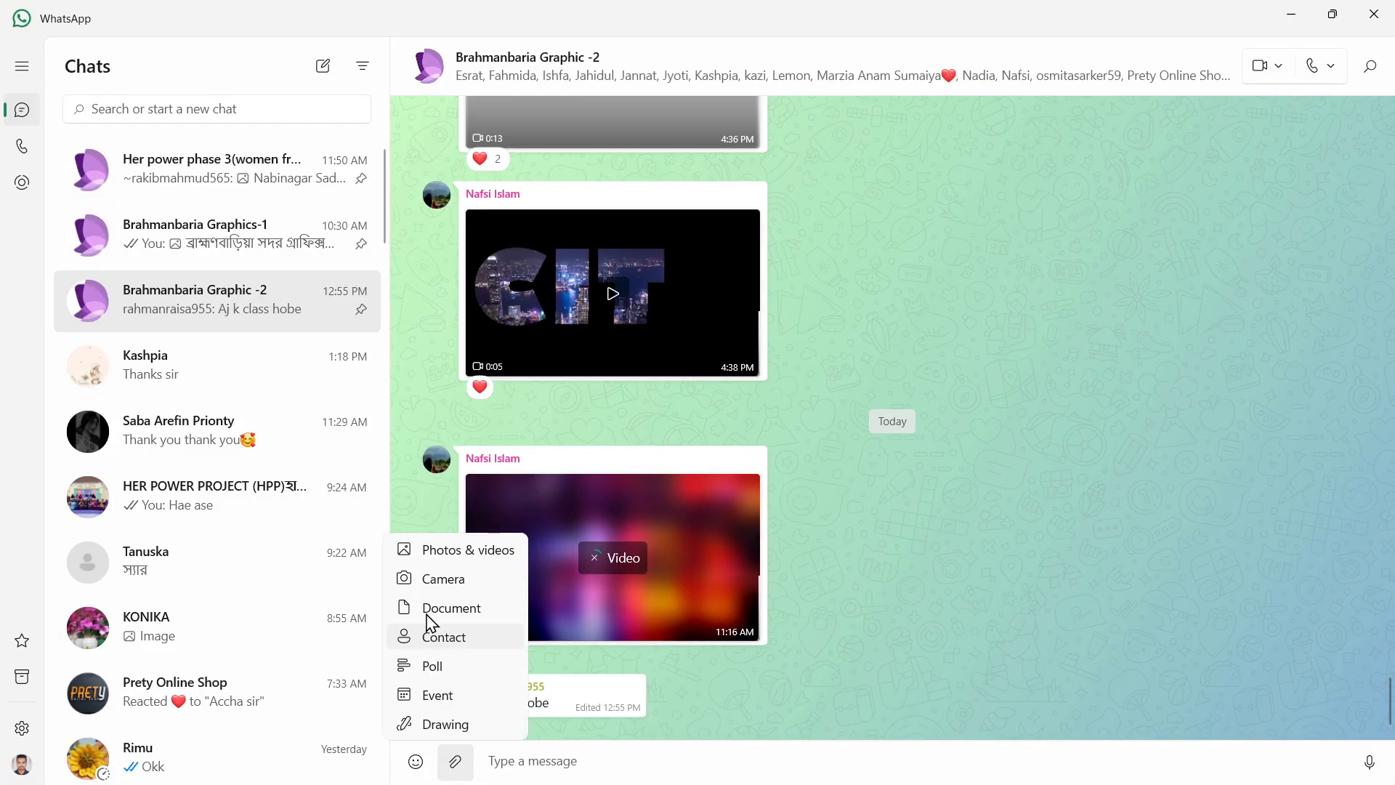
pyautogui.click(462, 611)
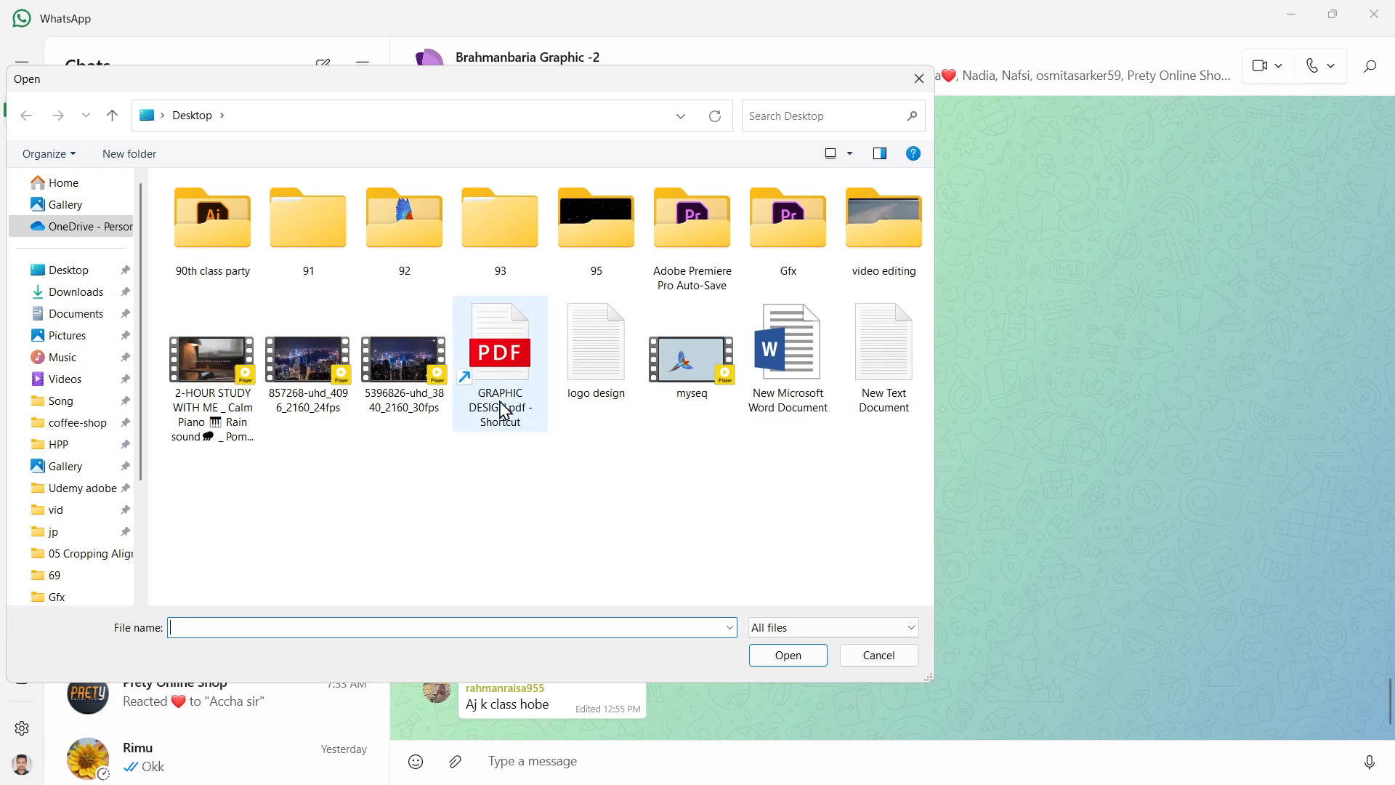
pyautogui.doubleClick(607, 242)
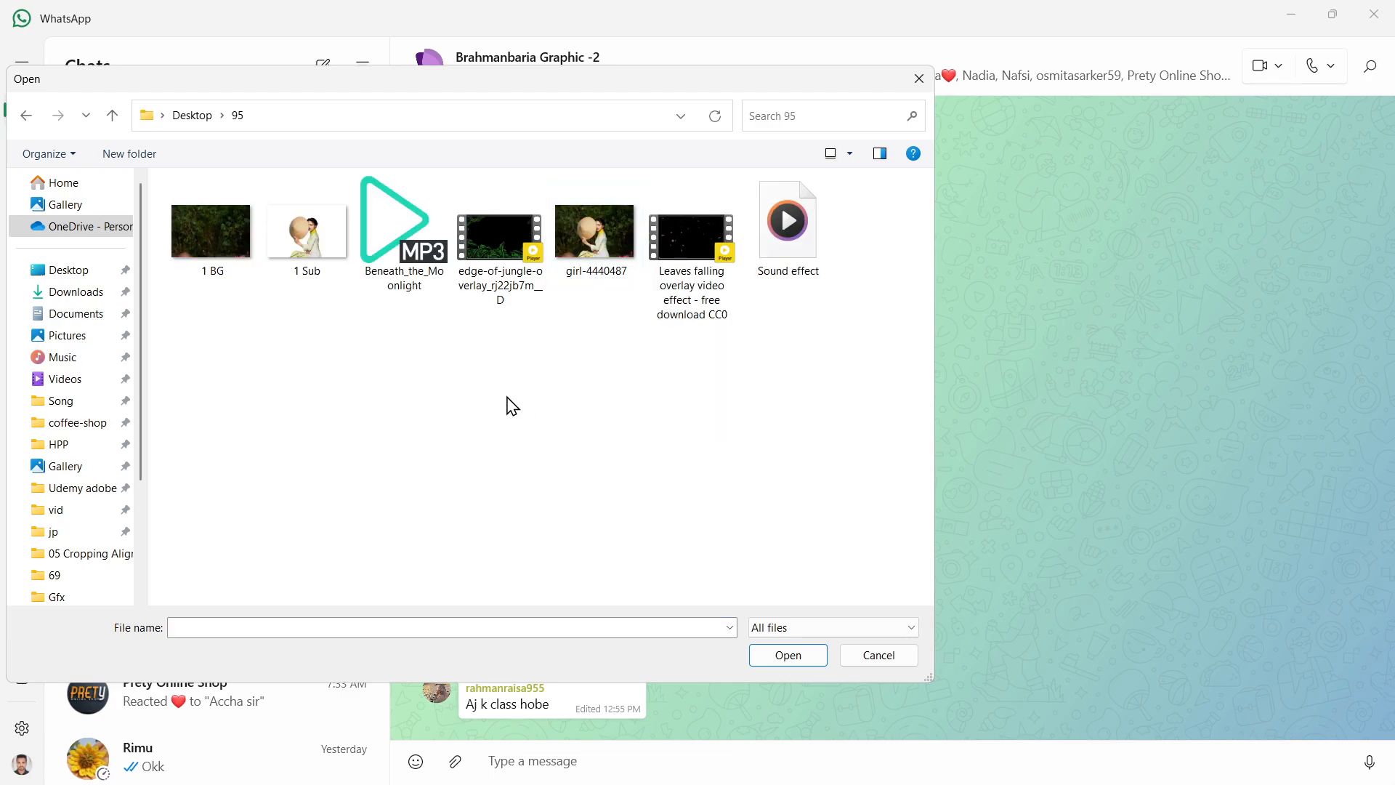
# Attach all seven files from folder 95 and send them to the group chat as documents.
pyautogui.click(778, 270)
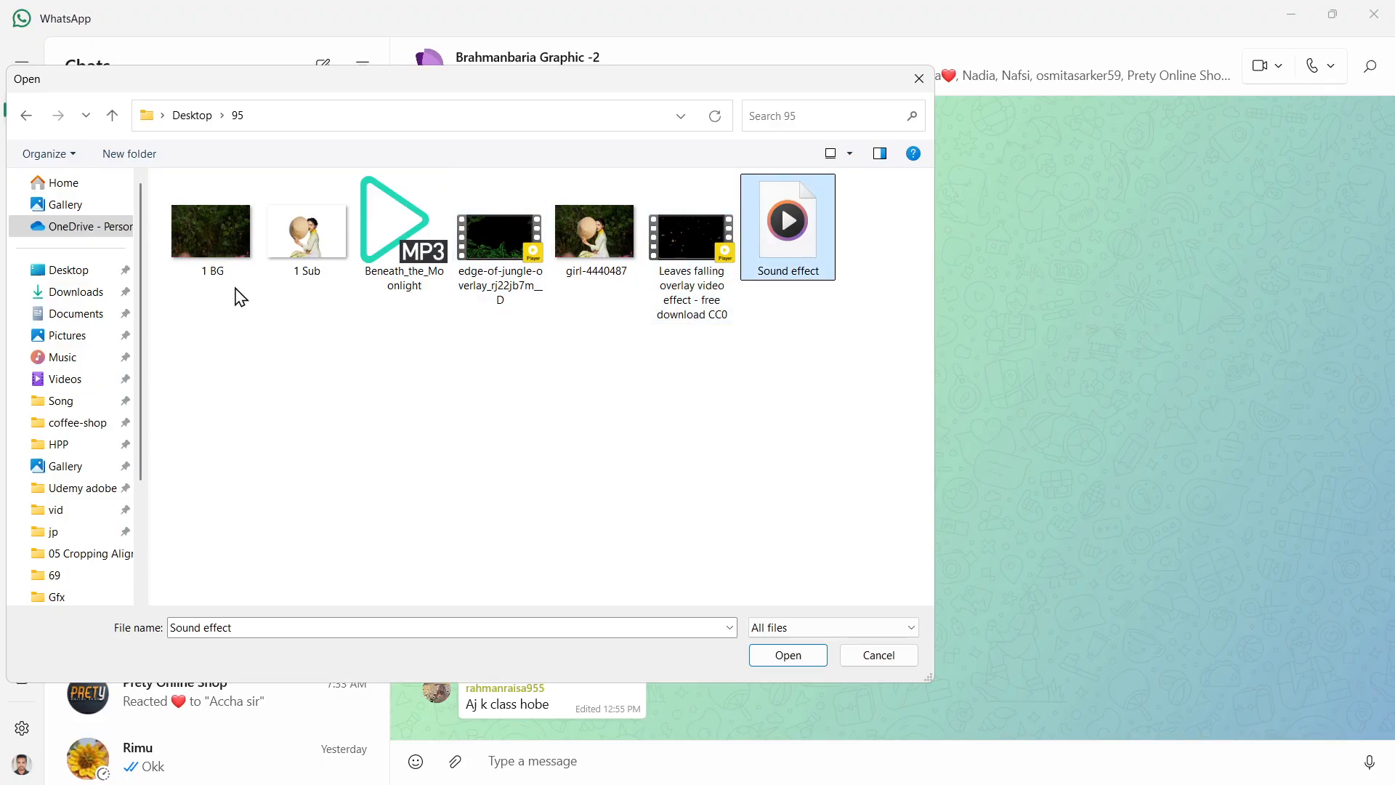
pyautogui.keyDown('shift'); pyautogui.click(218, 254); pyautogui.keyUp('shift')
pyautogui.click(788, 655)
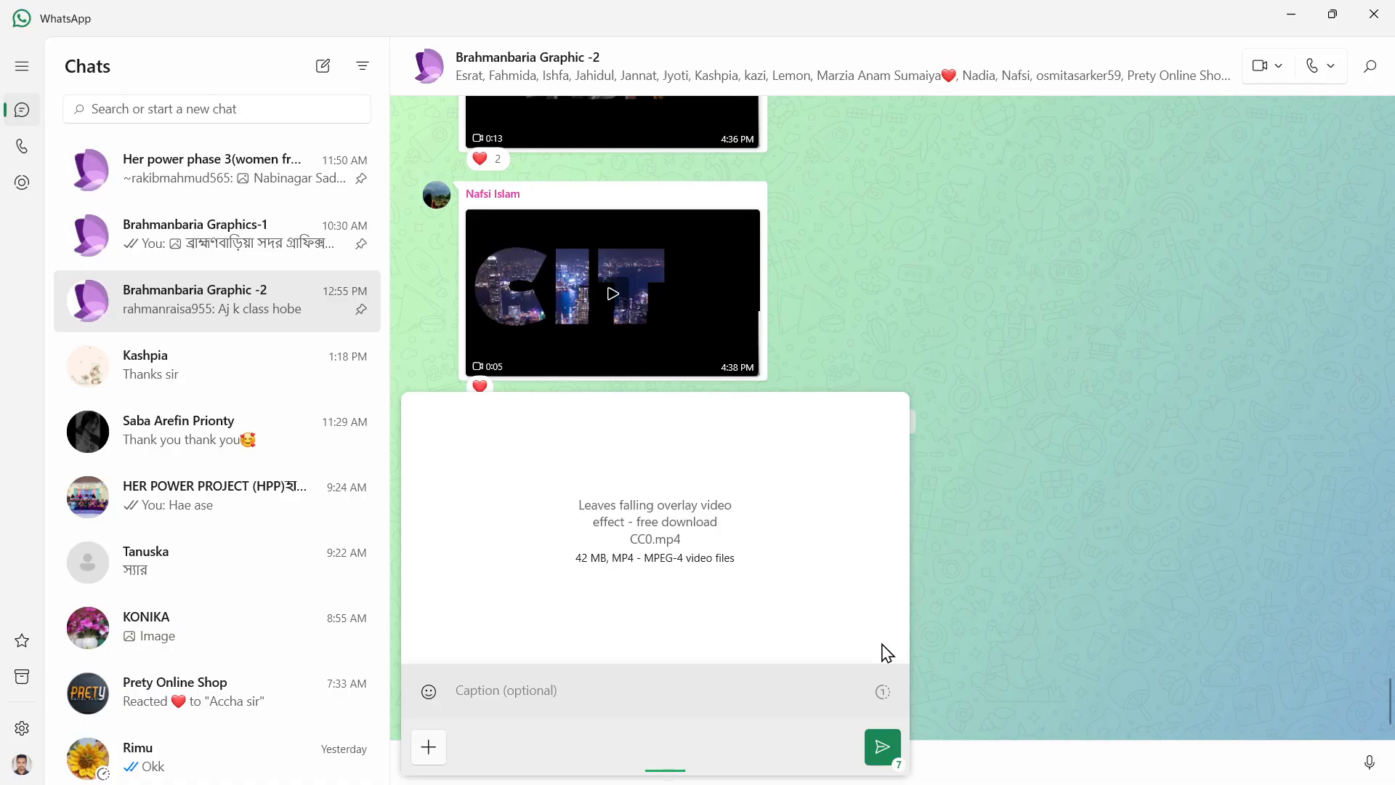
pyautogui.click(883, 748)
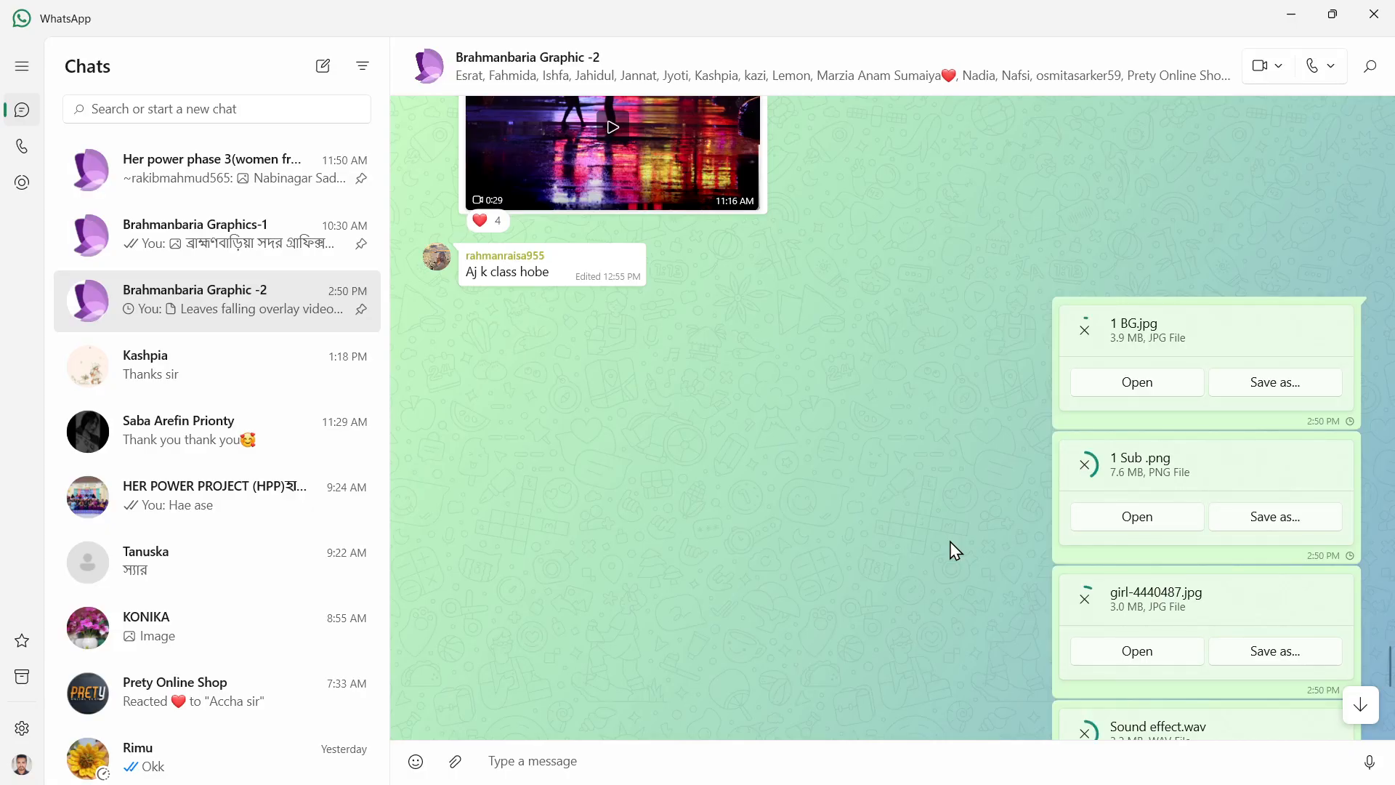
pyautogui.scroll(-3, 950, 544)
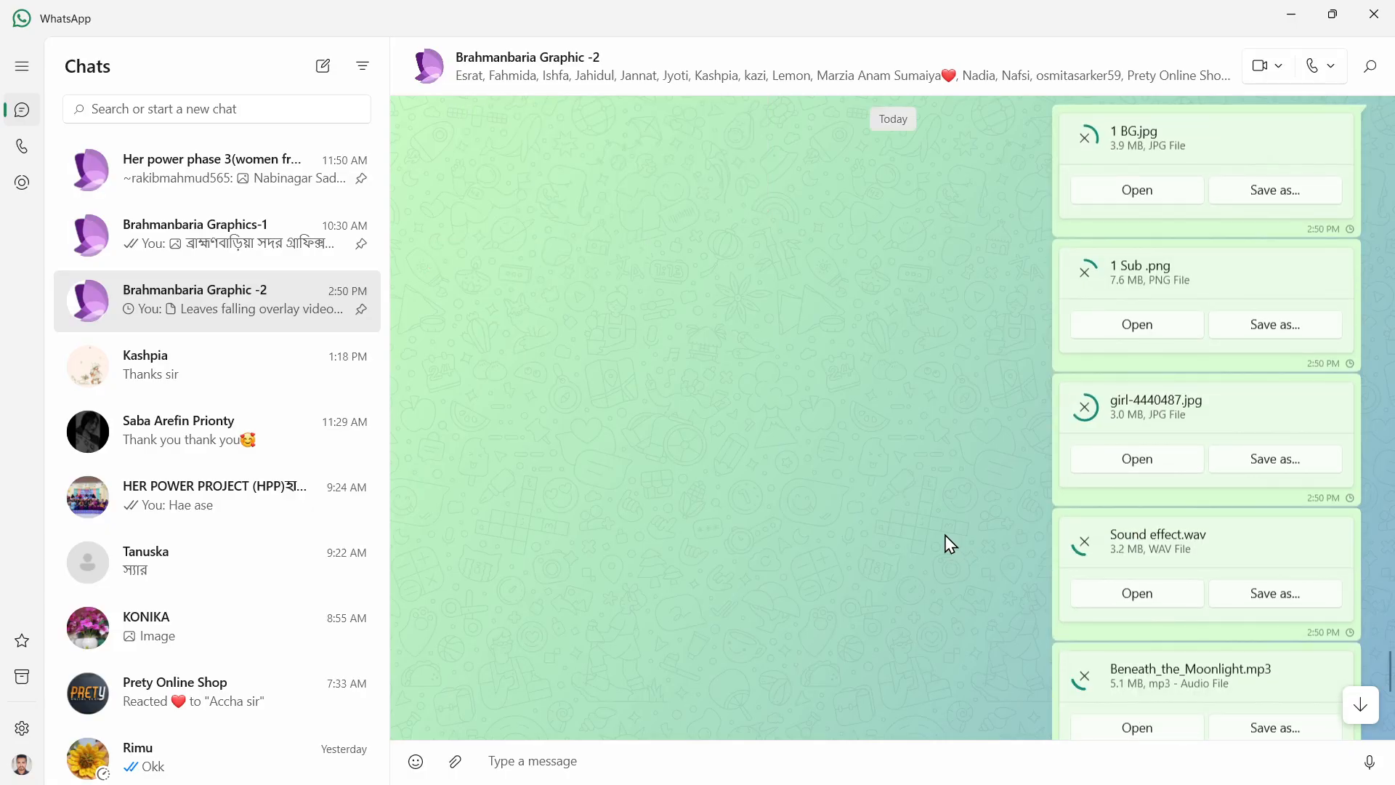
pyautogui.scroll(-5, 949, 543)
# Switch to Premiere Pro and import all seven files from desktop folder 95 into the project.
pyautogui.moveTo(848, 745)
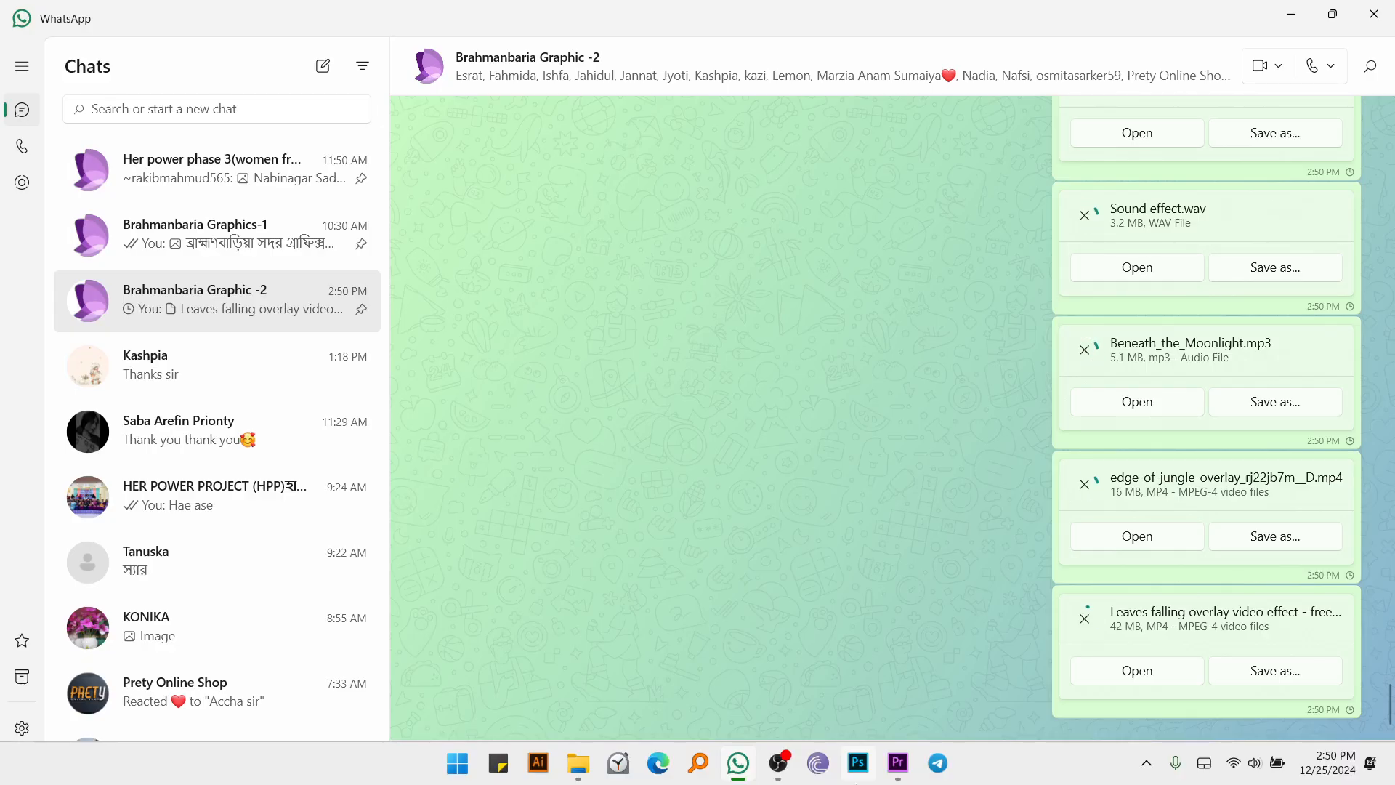
pyautogui.moveTo(780, 774)
pyautogui.click(898, 762)
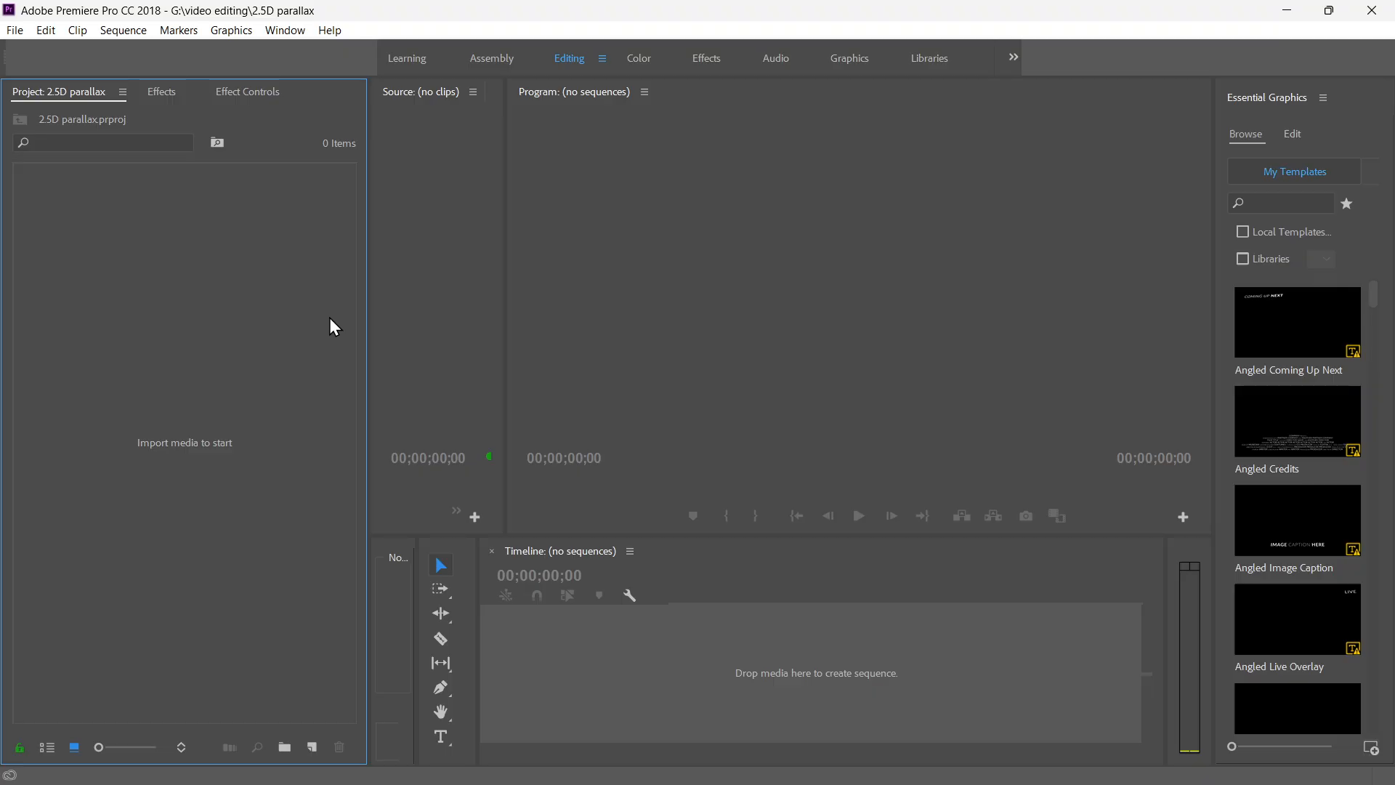
pyautogui.doubleClick(221, 278)
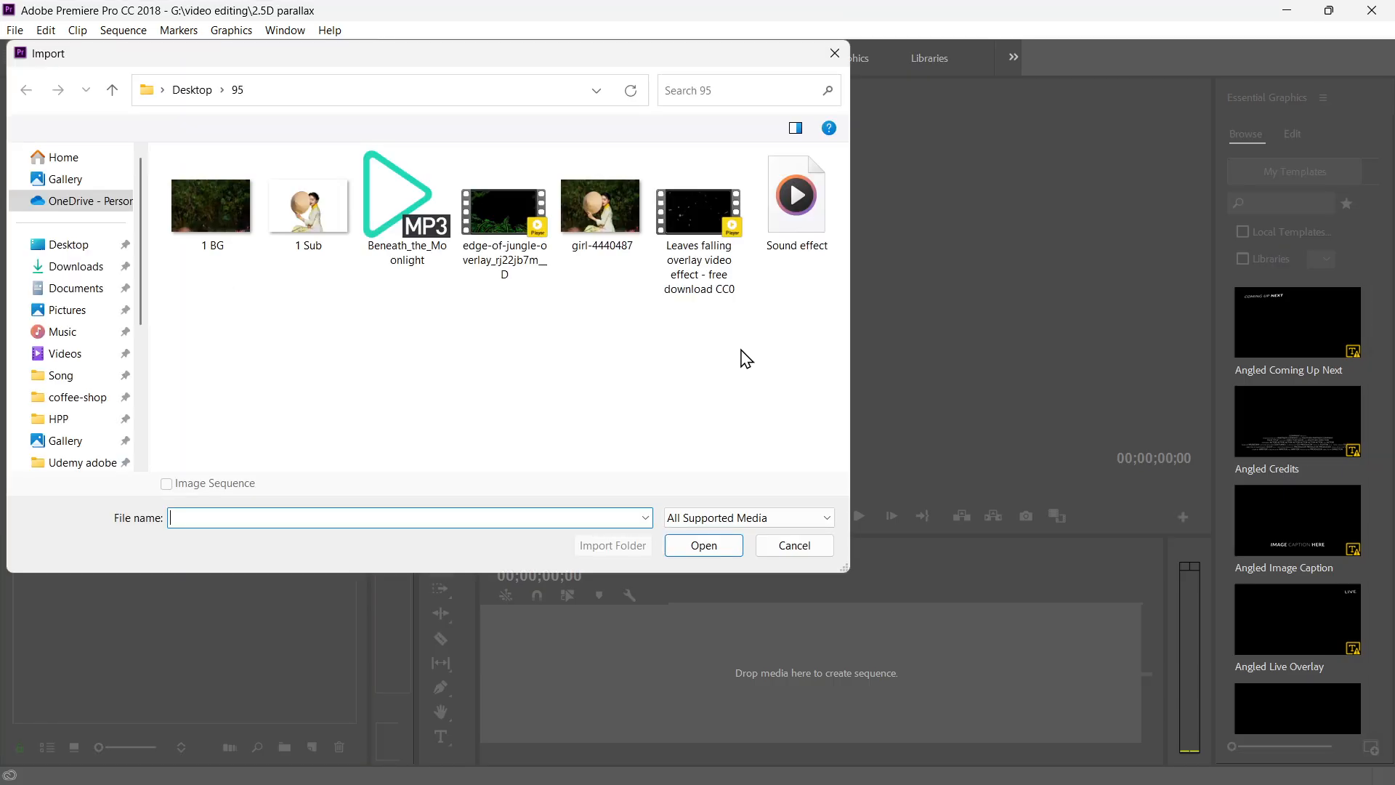
pyautogui.moveTo(826, 284); pyautogui.dragTo(656, 286)
pyautogui.moveTo(299, 237); pyautogui.dragTo(218, 197)
pyautogui.click(703, 545)
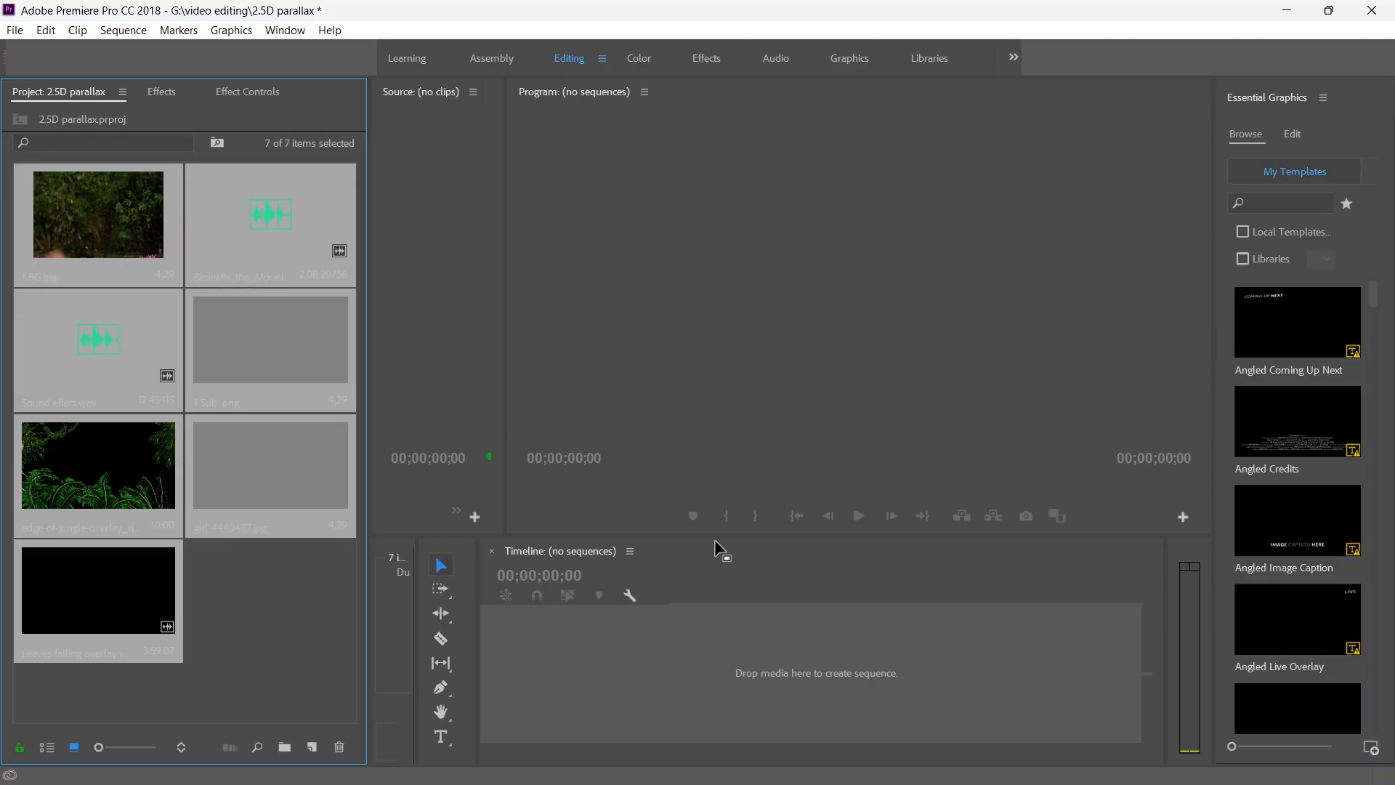
pyautogui.click(306, 620)
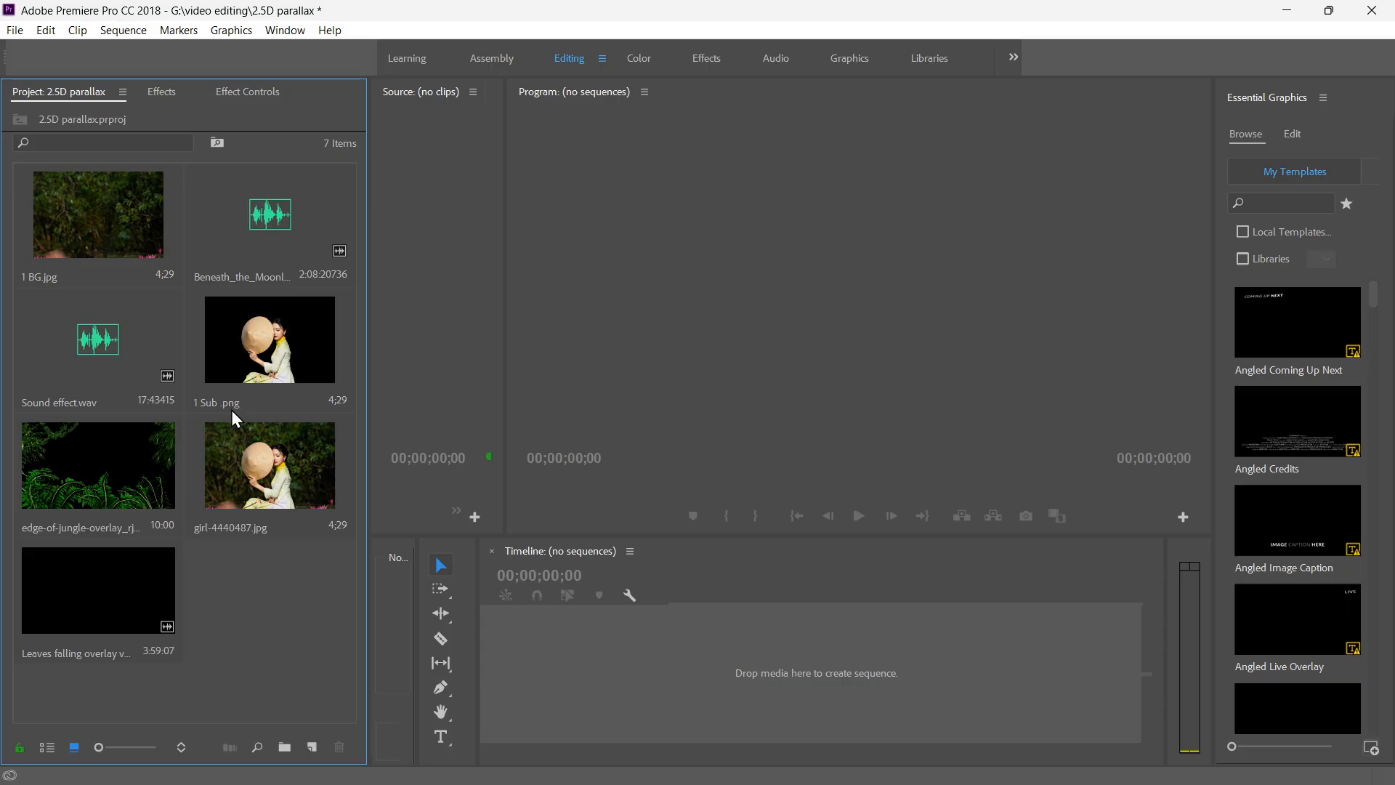
pyautogui.click(111, 231)
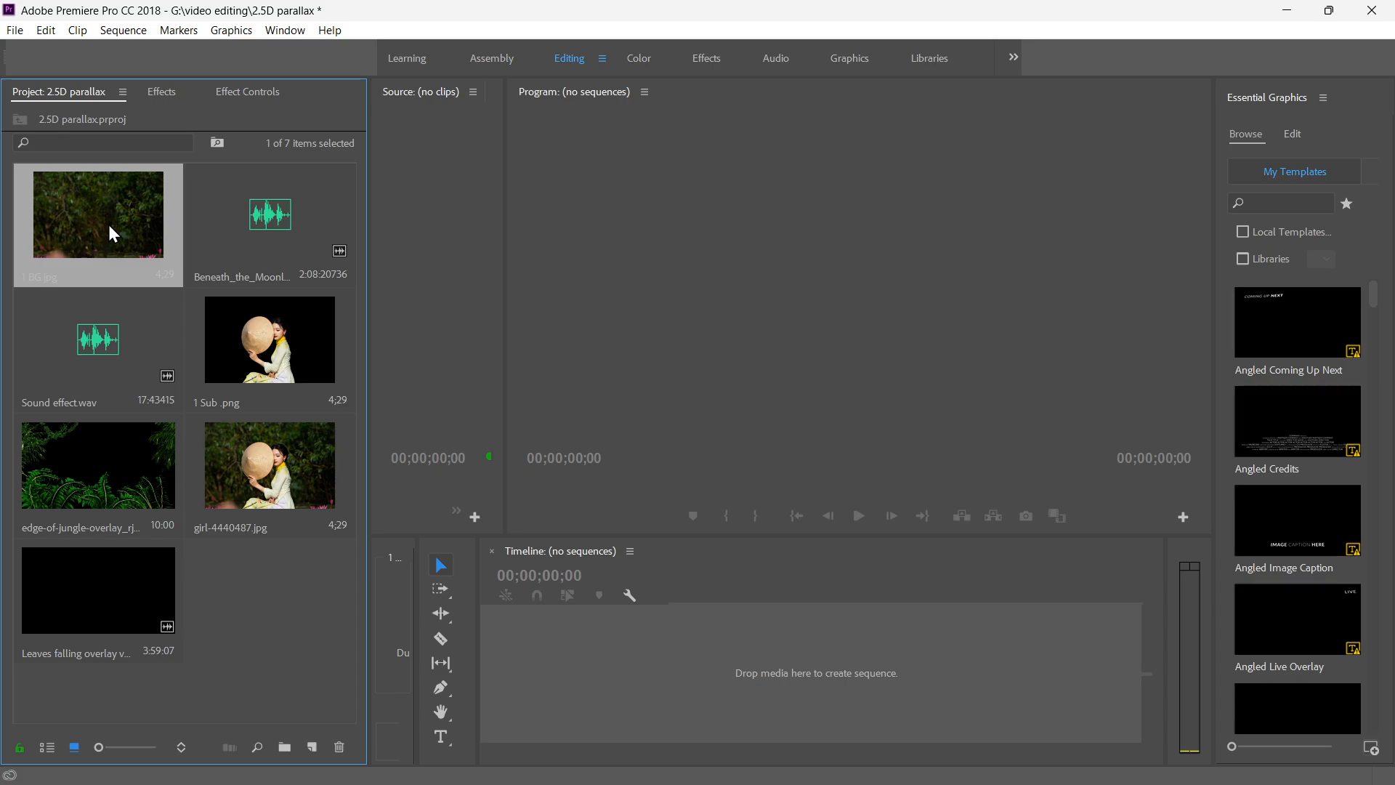
pyautogui.click(252, 632)
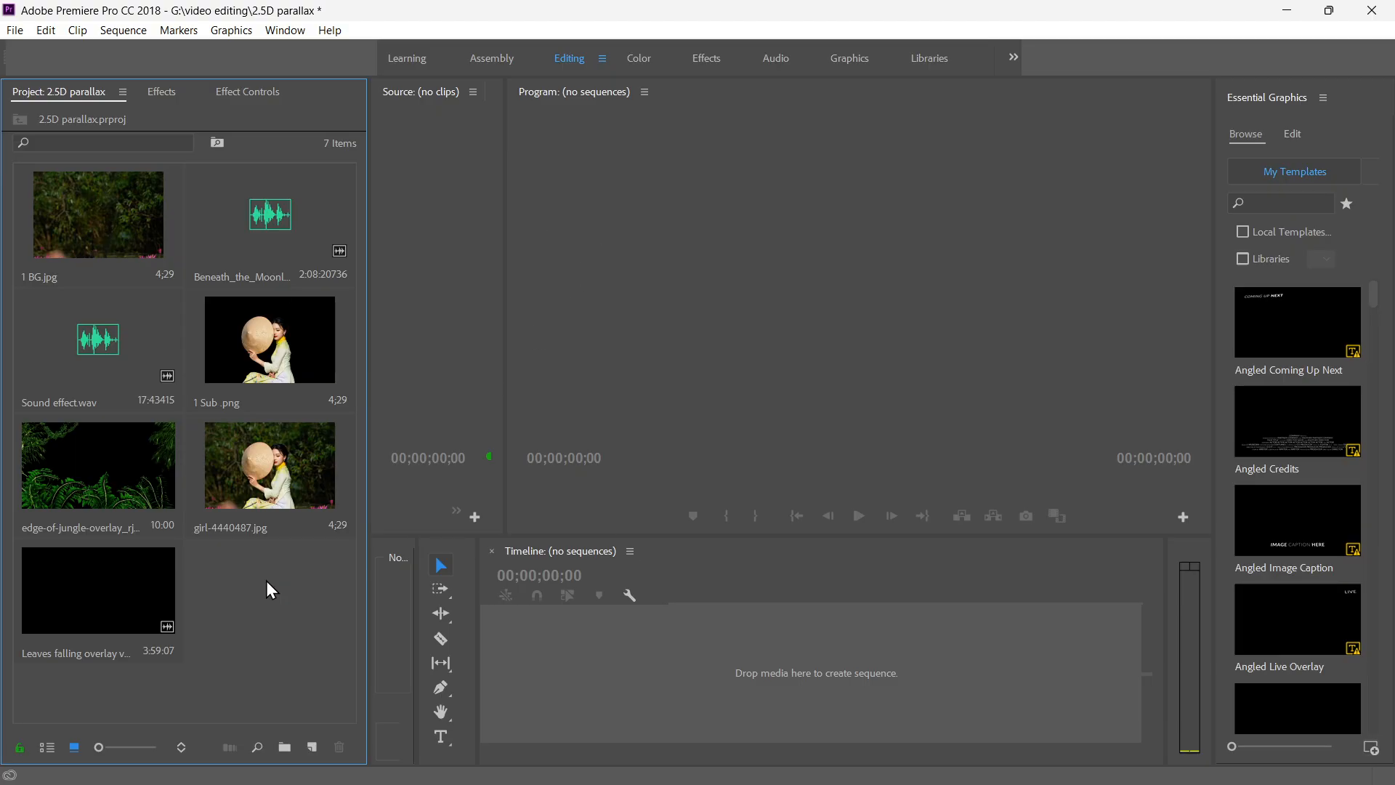
pyautogui.rightClick(269, 613)
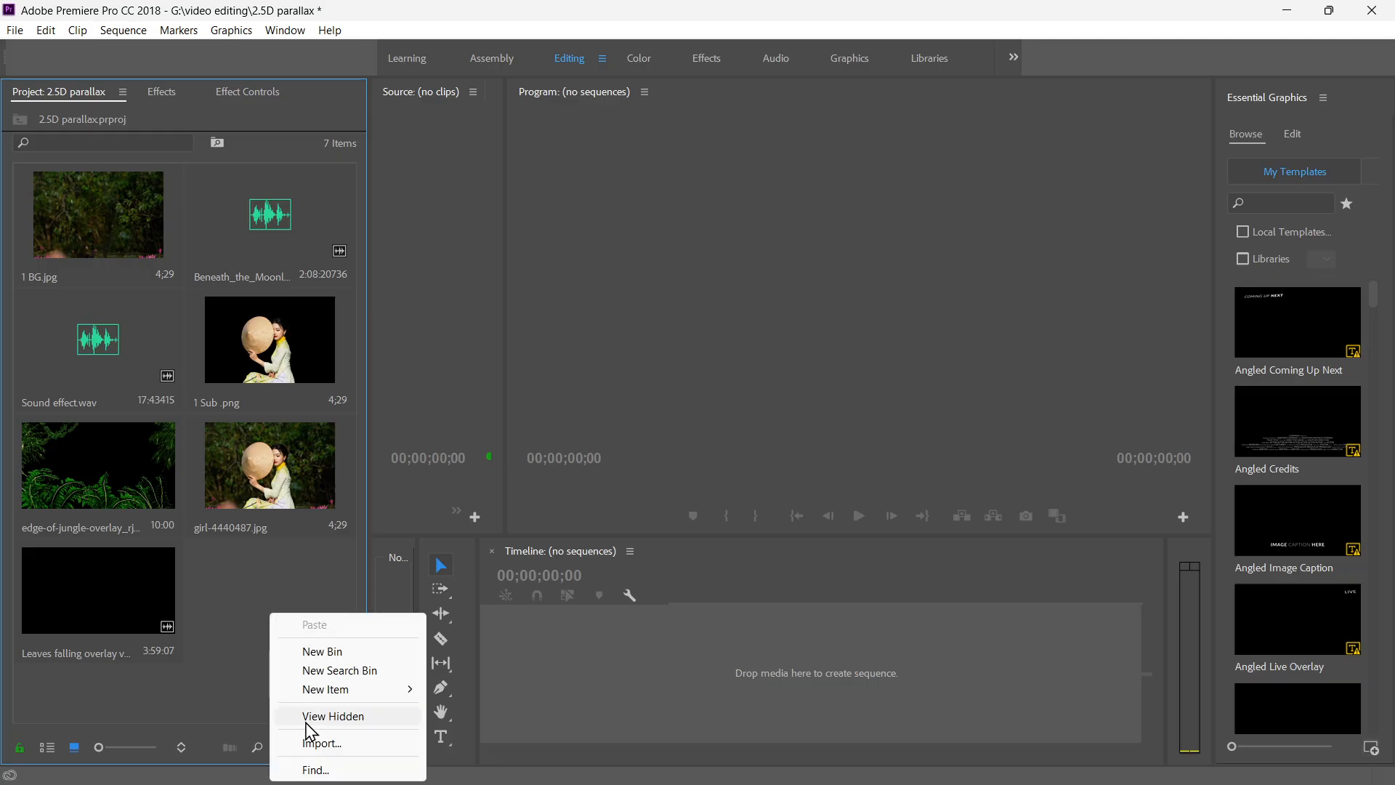
pyautogui.moveTo(341, 691)
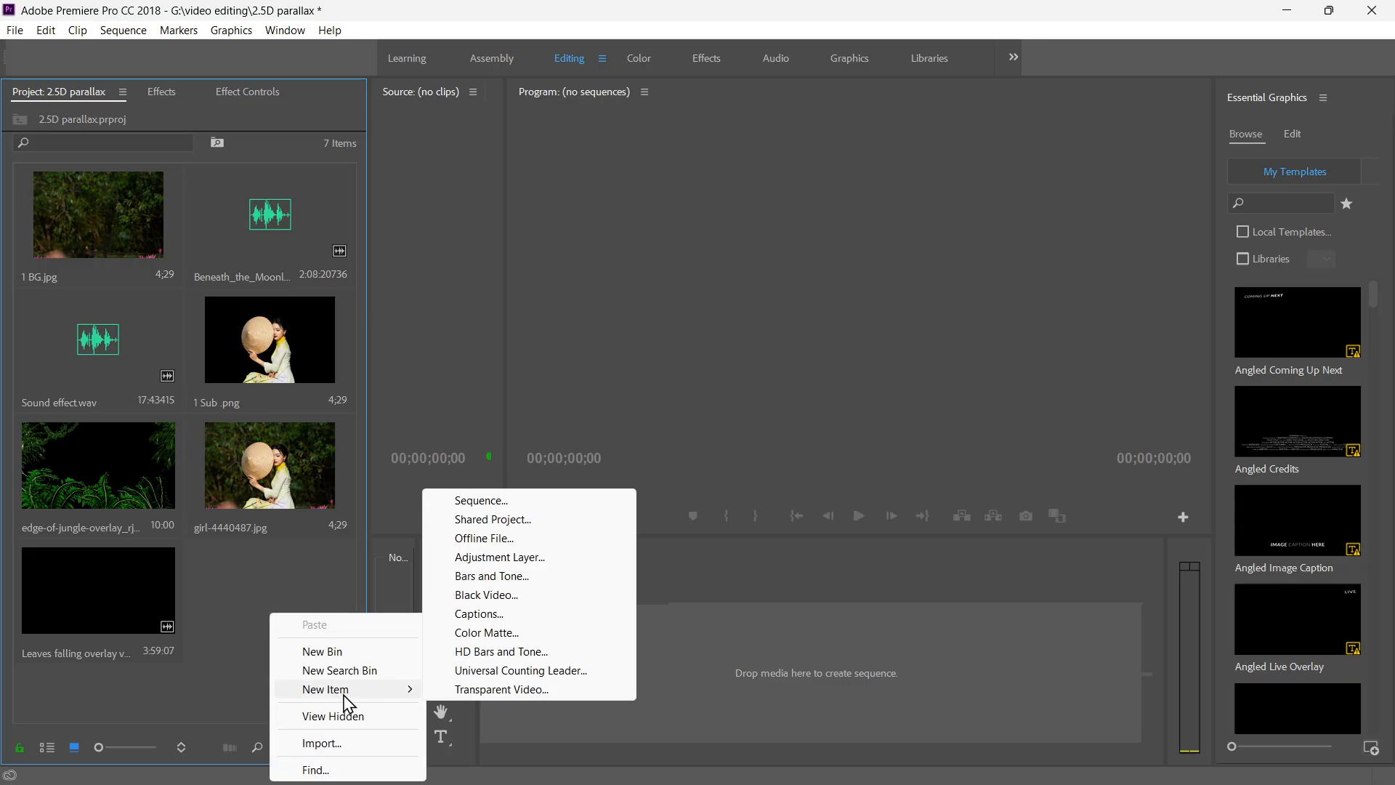
pyautogui.click(282, 566)
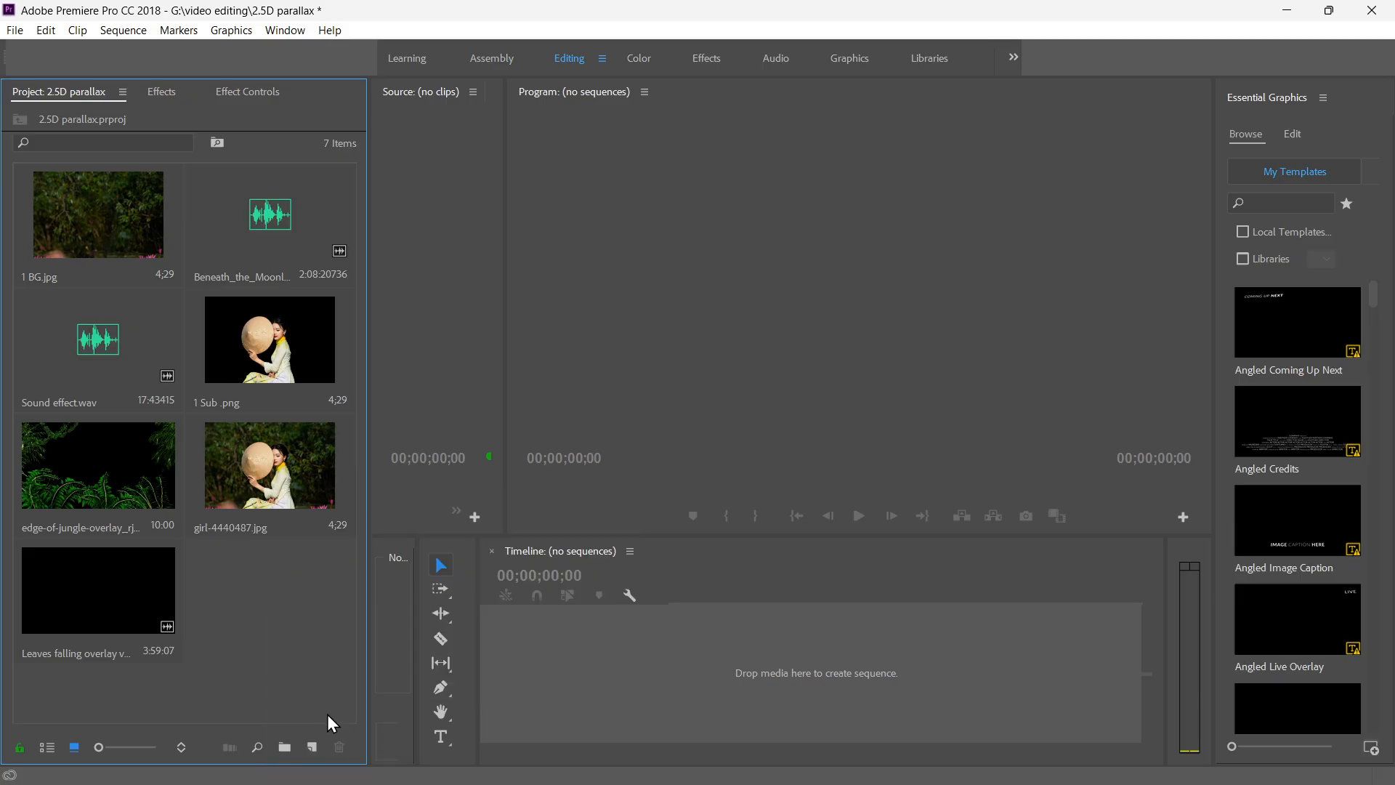
# Create a new sequence from the DSLR 1080p24 preset, keeping the name Sequence 01.
pyautogui.click(314, 749)
pyautogui.click(349, 528)
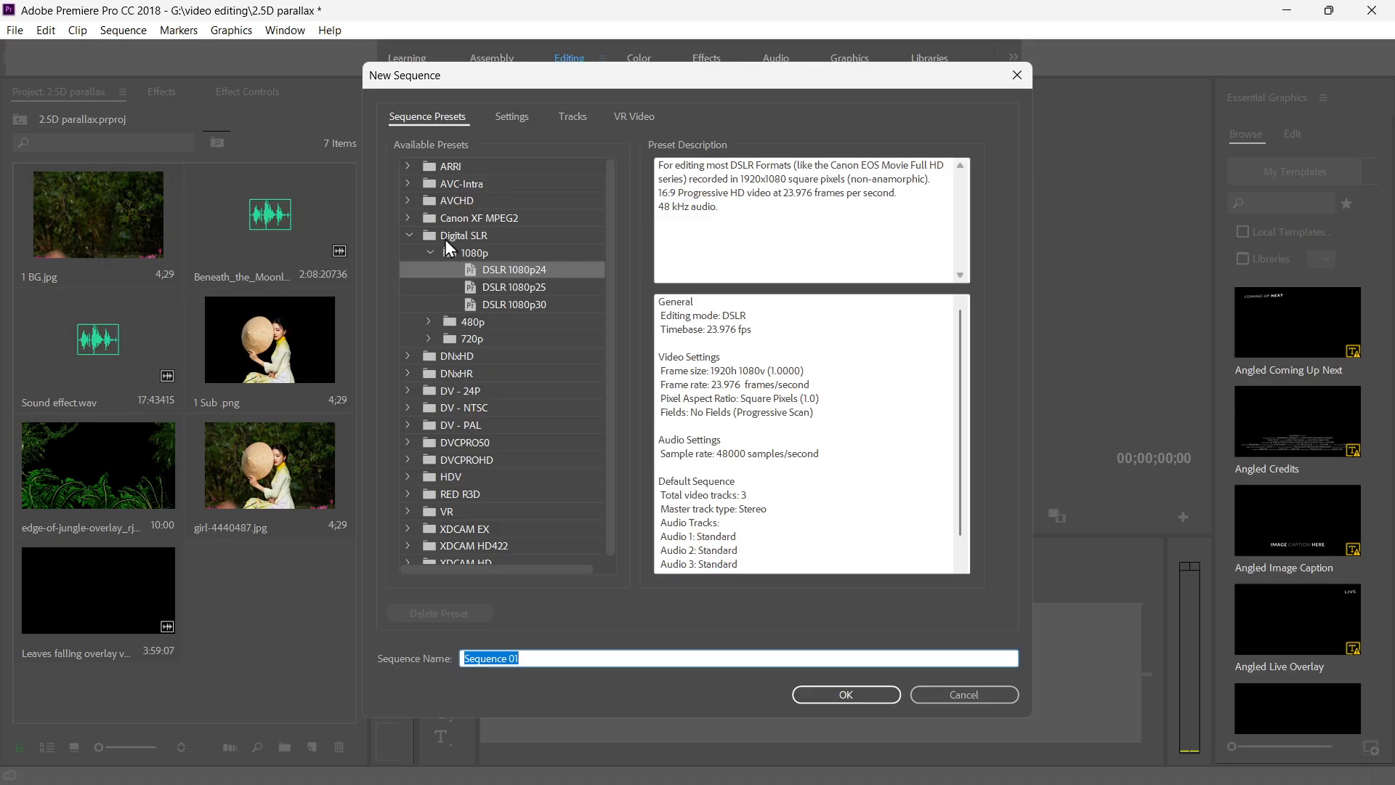
pyautogui.click(533, 290)
pyautogui.click(547, 305)
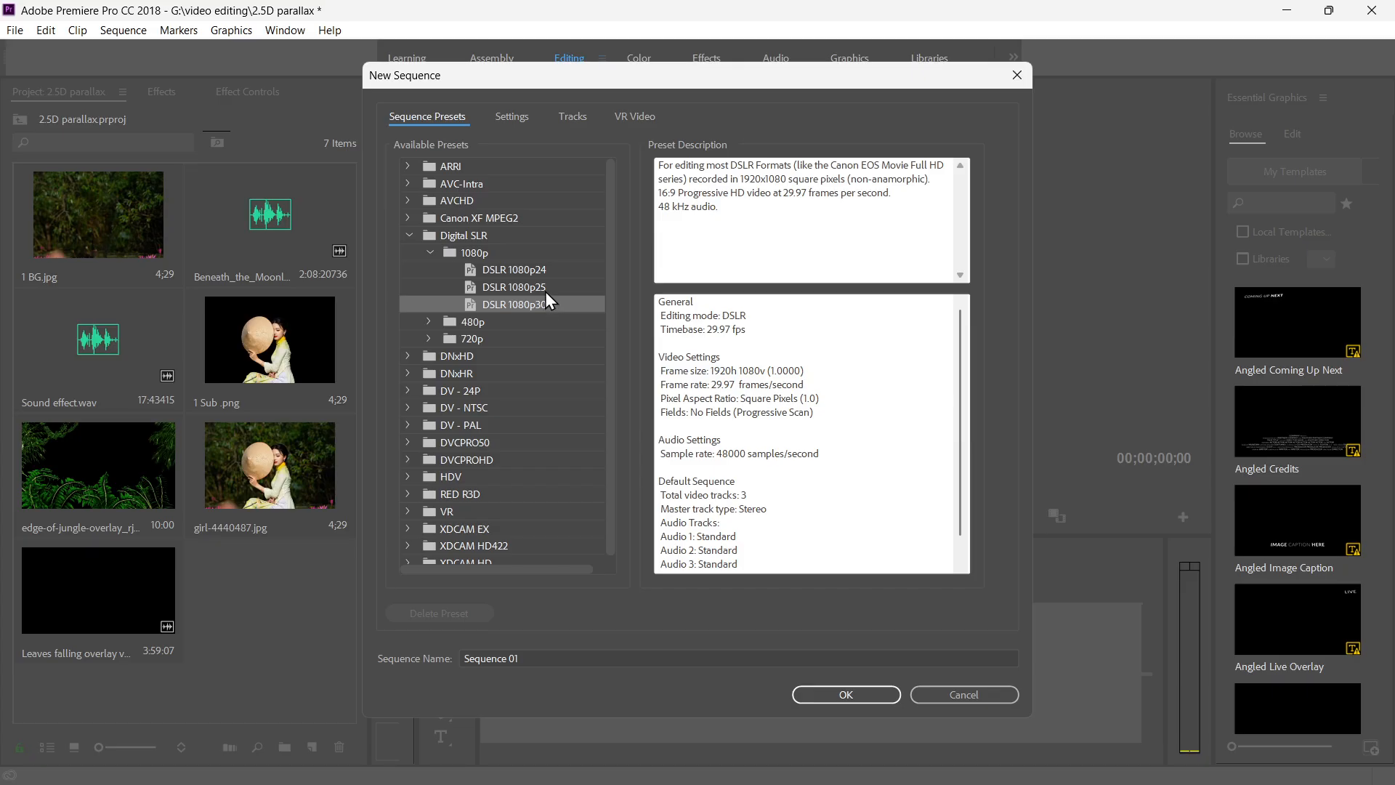
pyautogui.click(545, 289)
pyautogui.click(535, 269)
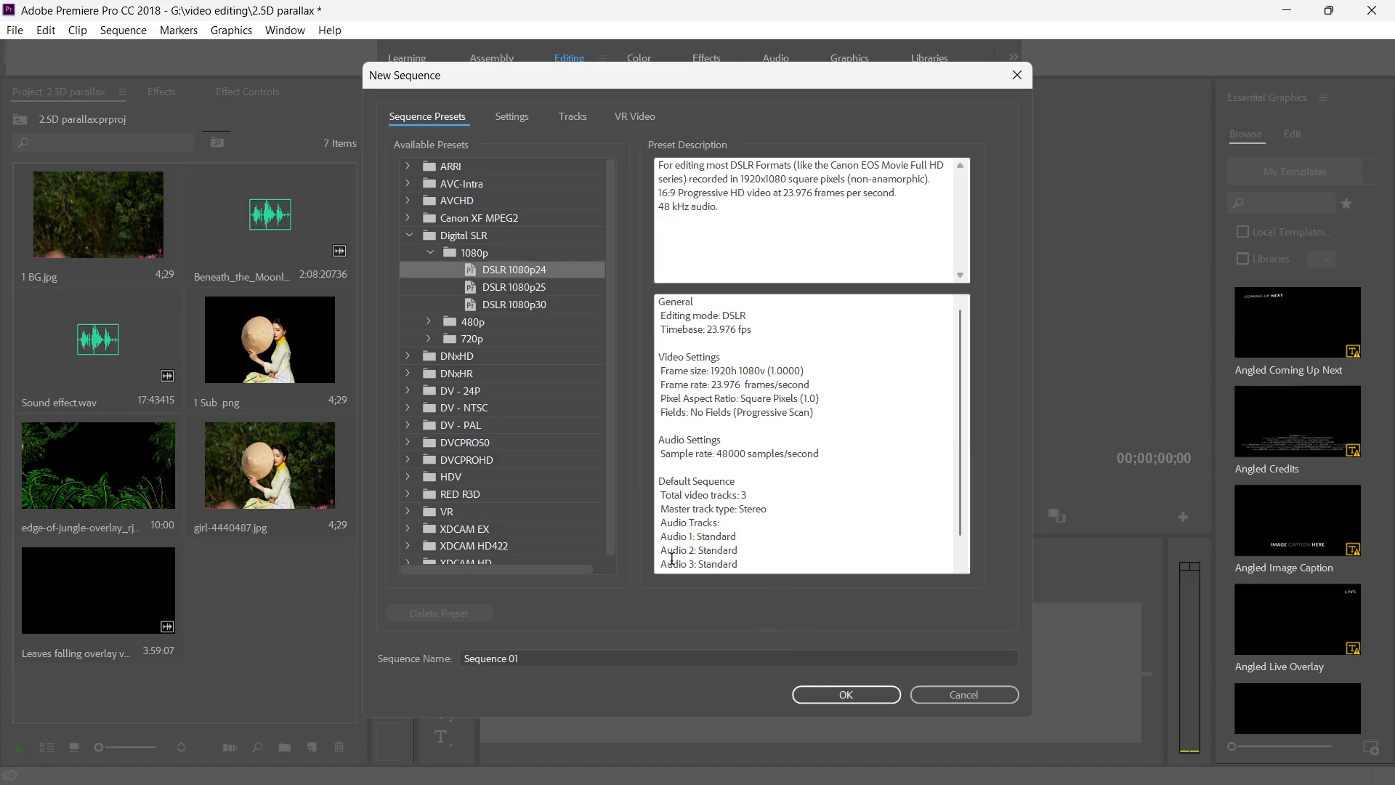
pyautogui.click(840, 696)
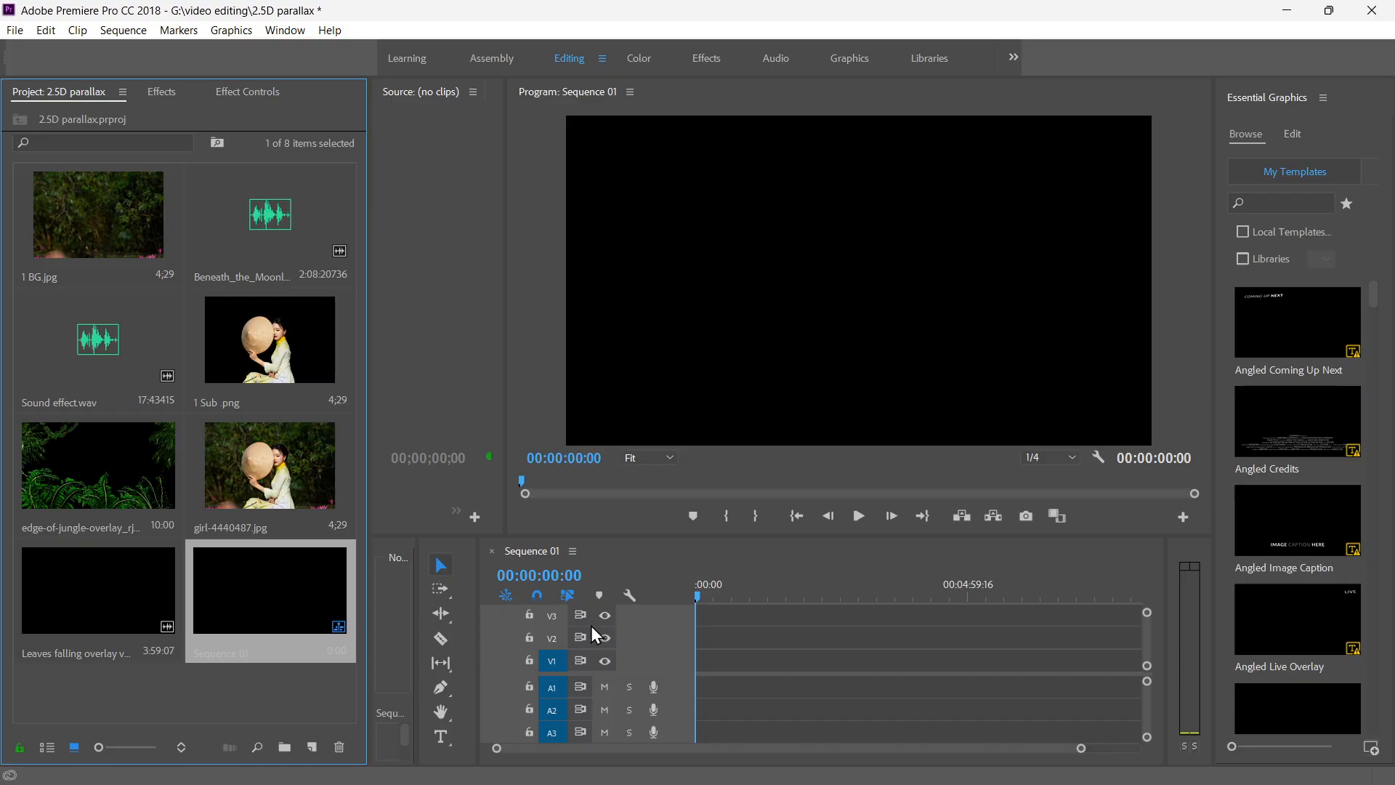
pyautogui.click(328, 691)
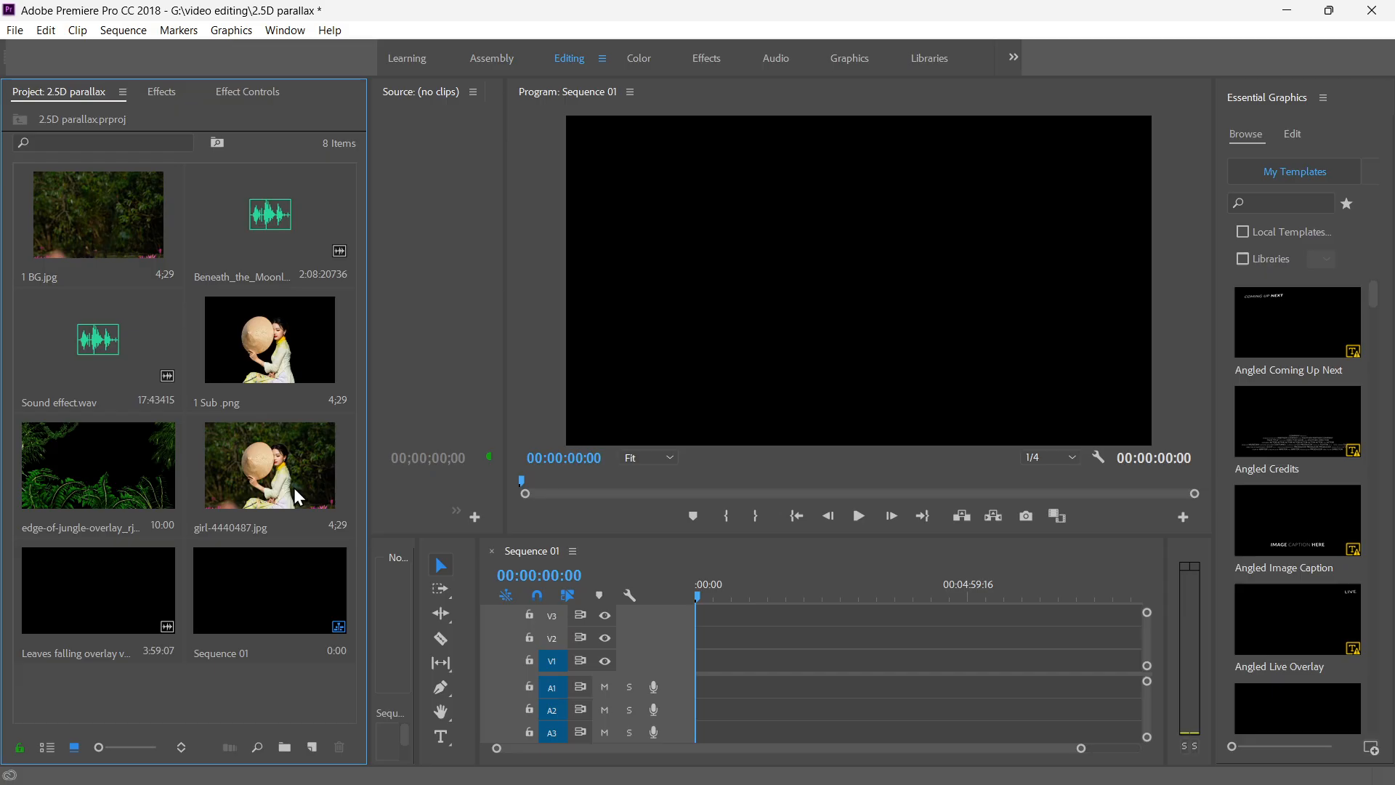
# Place 1 BG.jpg at the start of video track V1 in Sequence 01 and play the sequence.
pyautogui.moveTo(62, 223); pyautogui.dragTo(699, 662)
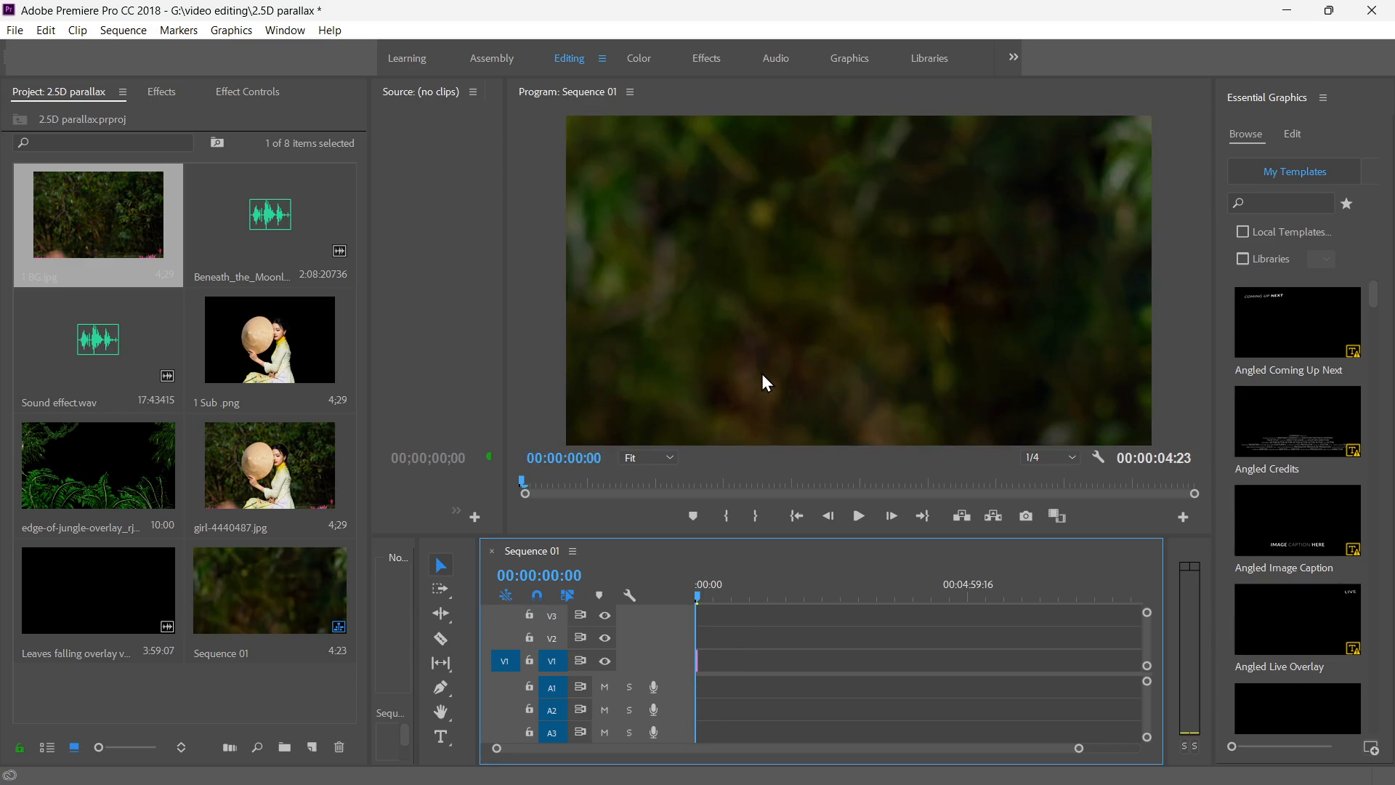
pyautogui.press('space')
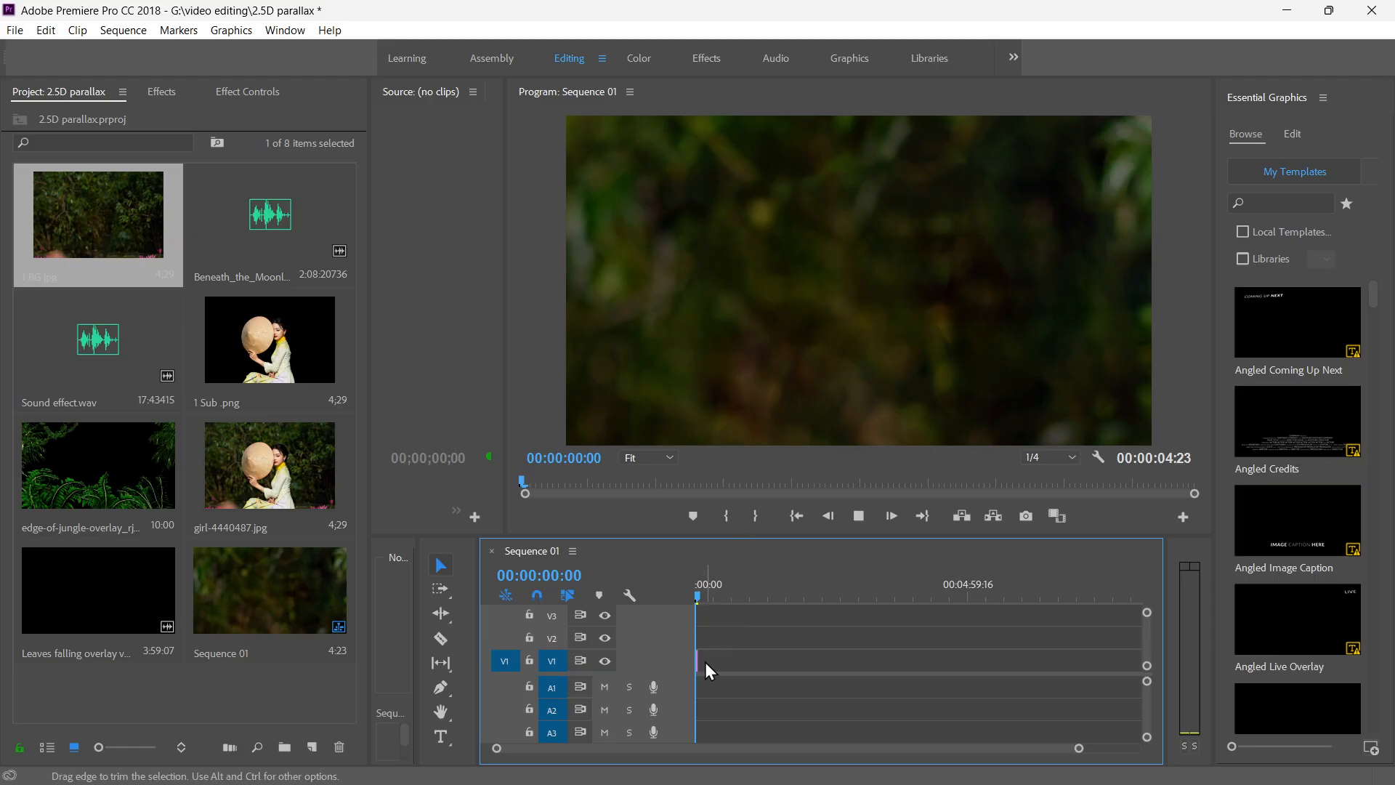
# Extend the 1 BG.jpg clip on V1 to a 10-second duration and play the sequence from the start.
pyautogui.press('space')
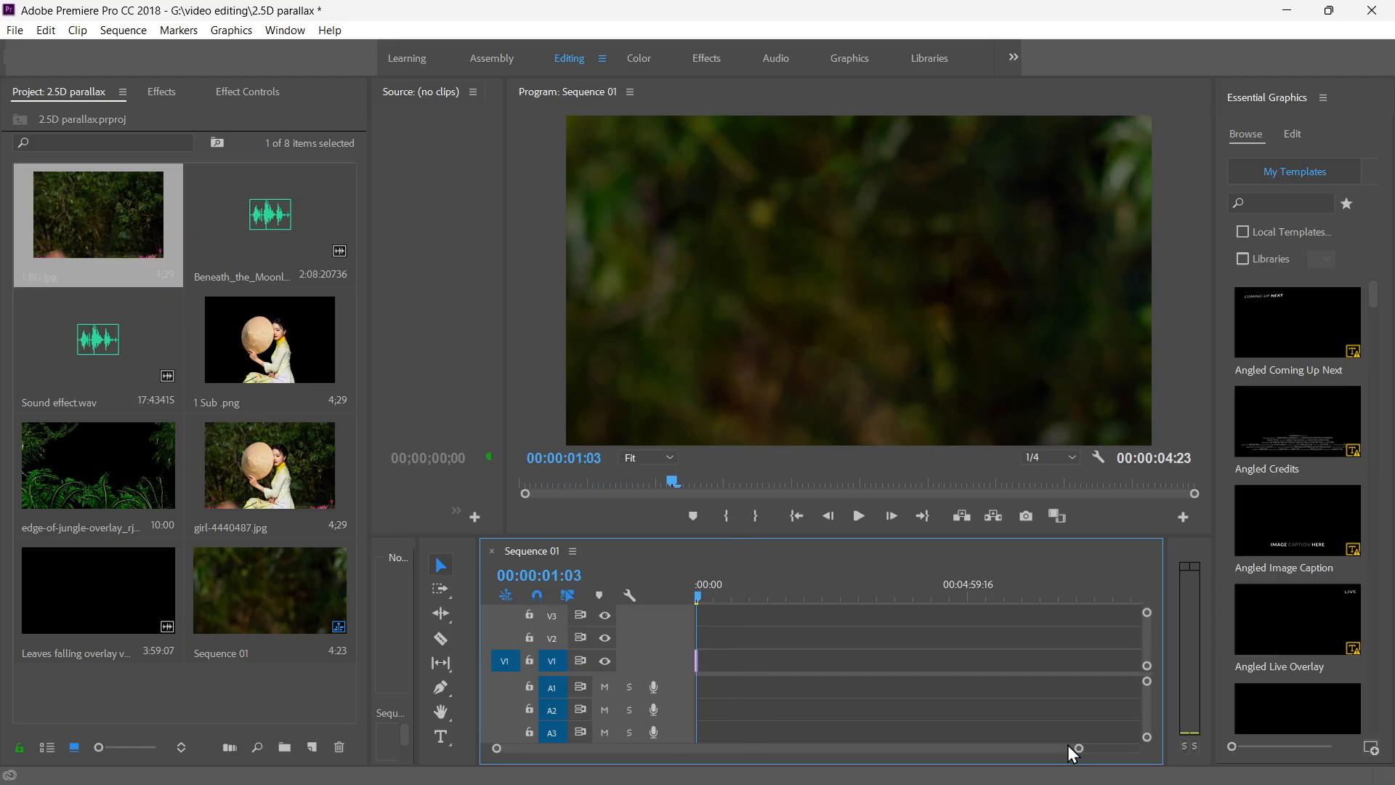
pyautogui.moveTo(1081, 751); pyautogui.dragTo(817, 761)
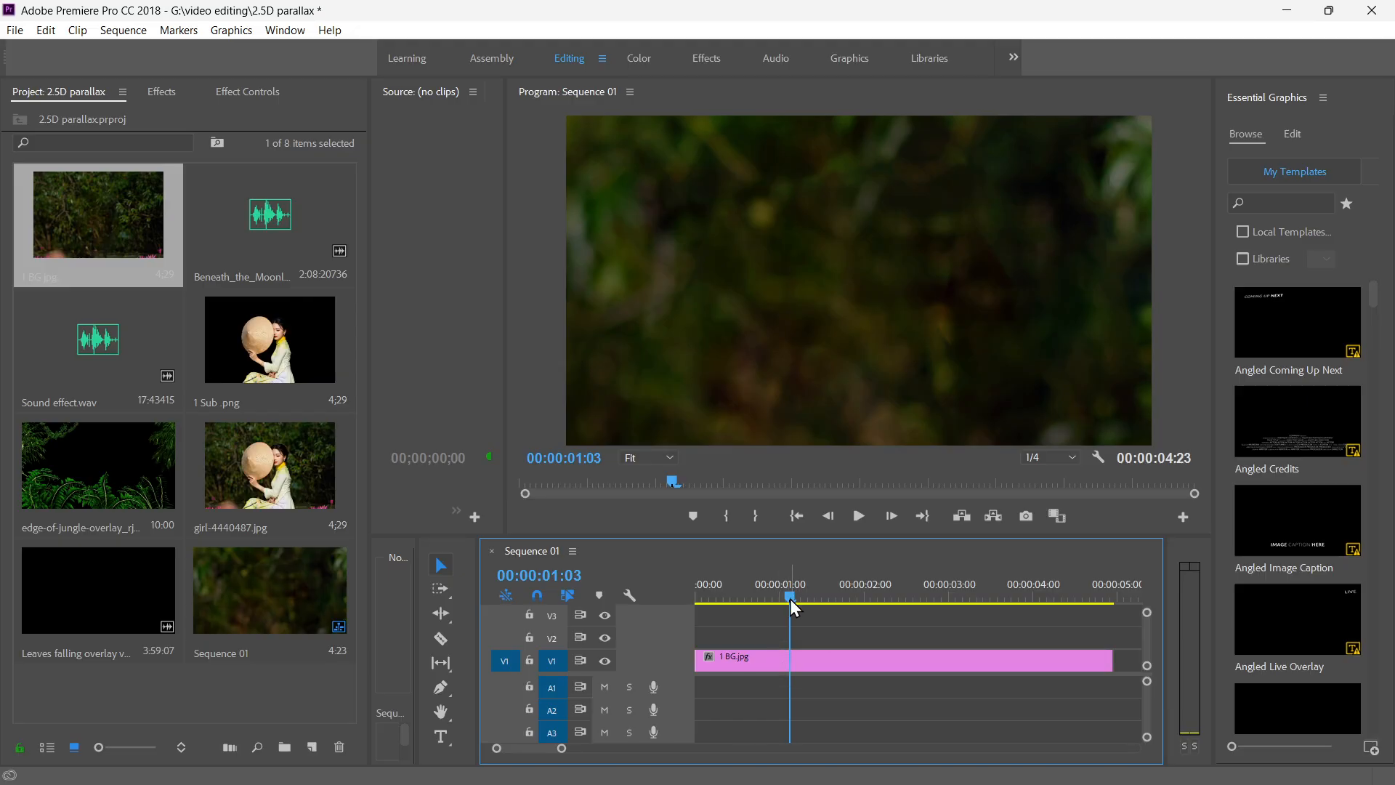
pyautogui.moveTo(790, 598); pyautogui.dragTo(1057, 611)
pyautogui.scroll(-2, 1005, 613)
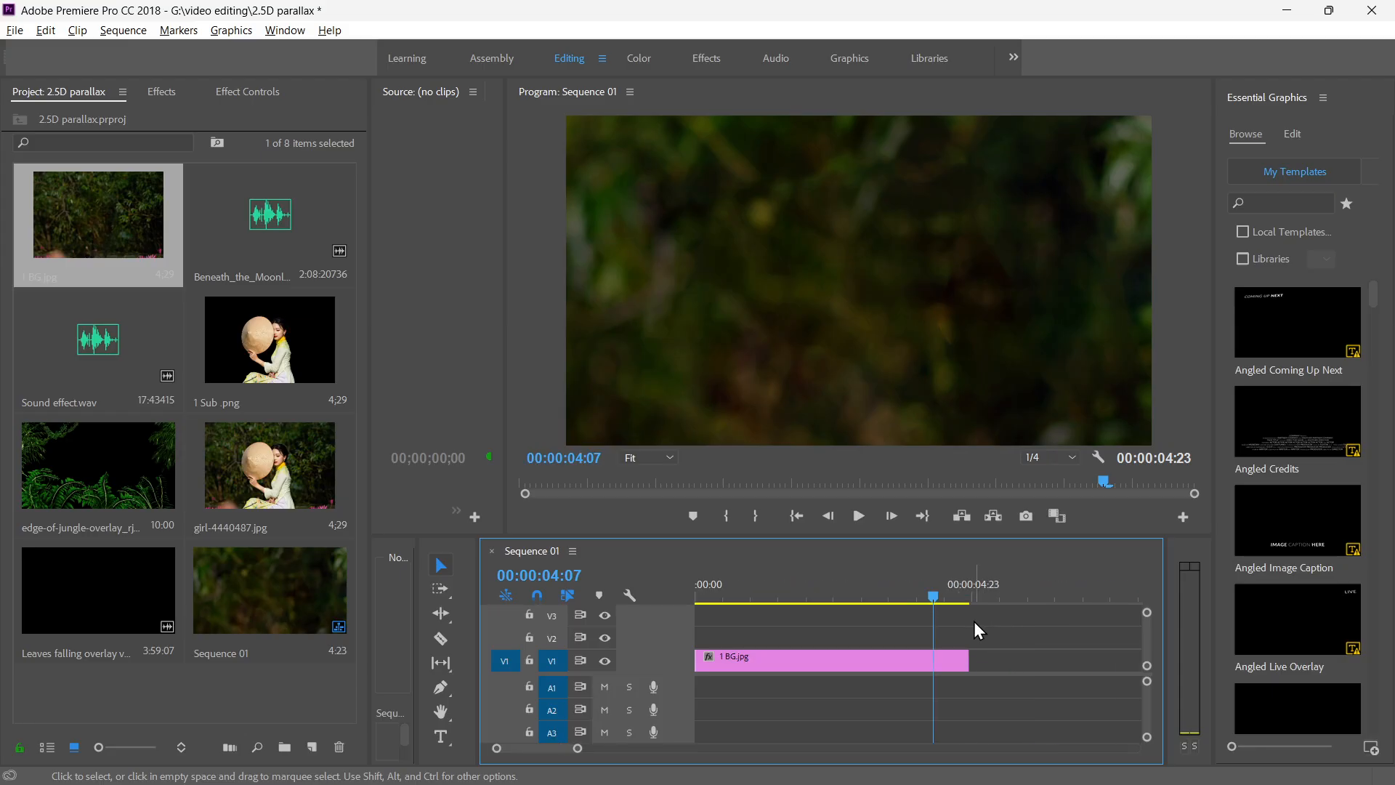
pyautogui.moveTo(934, 595); pyautogui.dragTo(1094, 598)
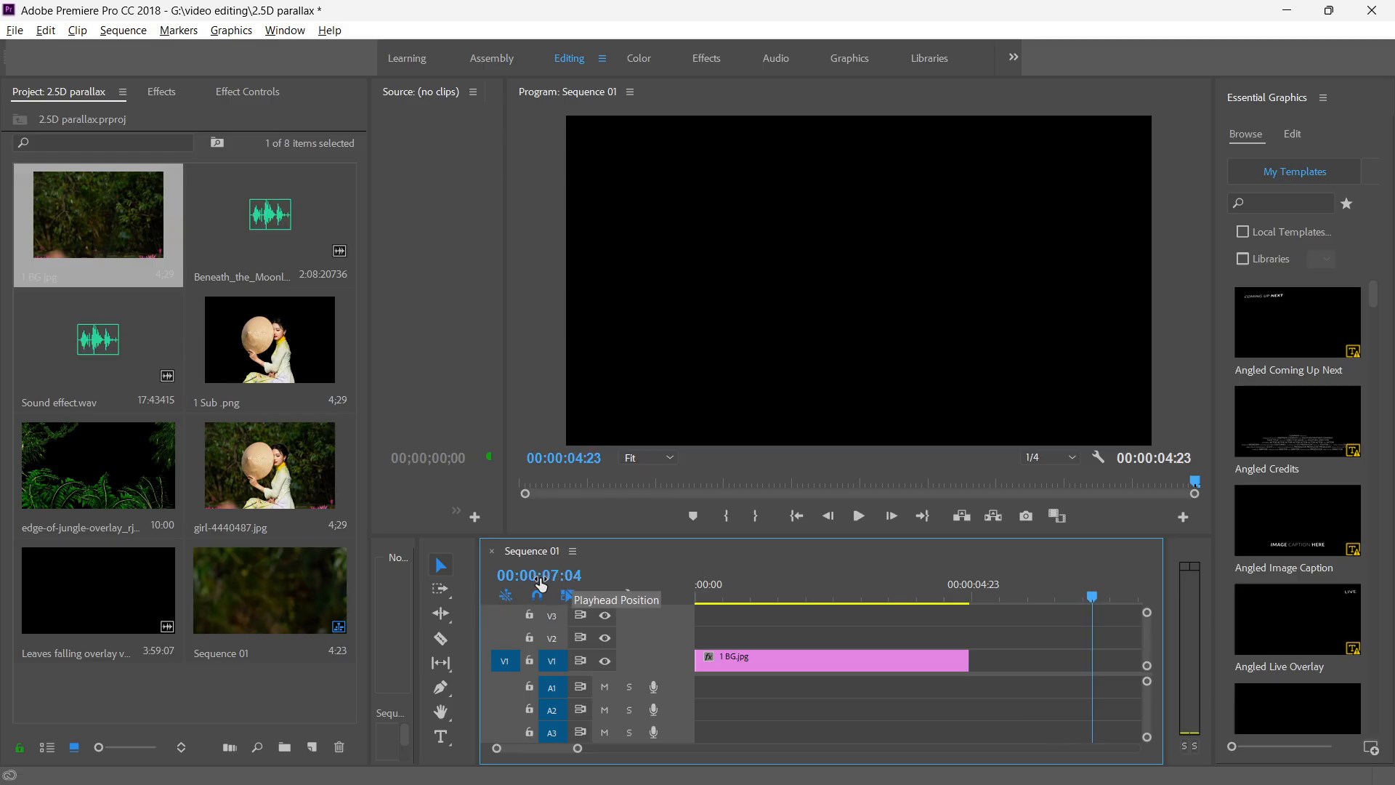
pyautogui.moveTo(1094, 602); pyautogui.dragTo(1151, 605)
pyautogui.scroll(-4, 1075, 622)
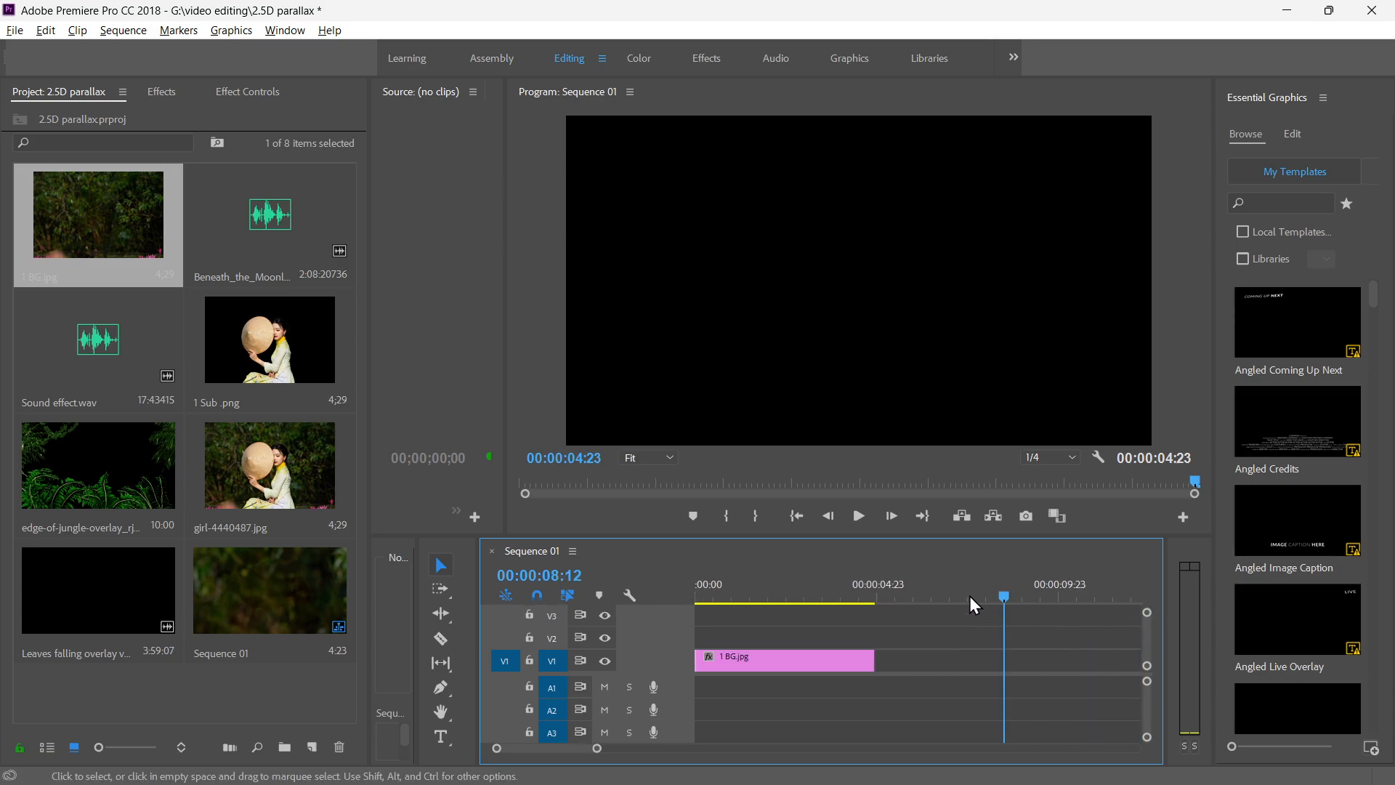
pyautogui.moveTo(1004, 599); pyautogui.dragTo(1058, 604)
pyautogui.moveTo(874, 657); pyautogui.dragTo(1057, 657)
pyautogui.moveTo(1057, 599); pyautogui.dragTo(696, 603)
pyautogui.press('space')
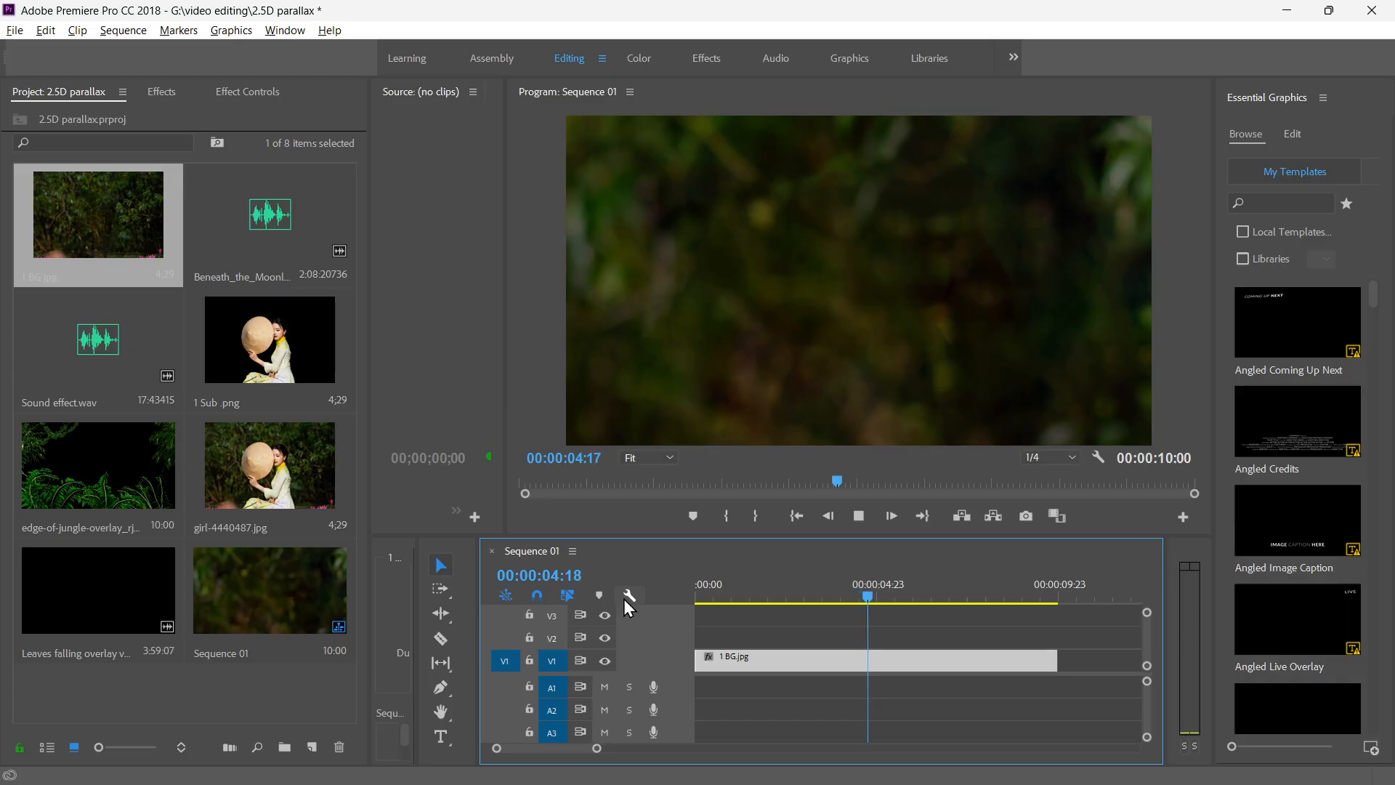
pyautogui.press('space')
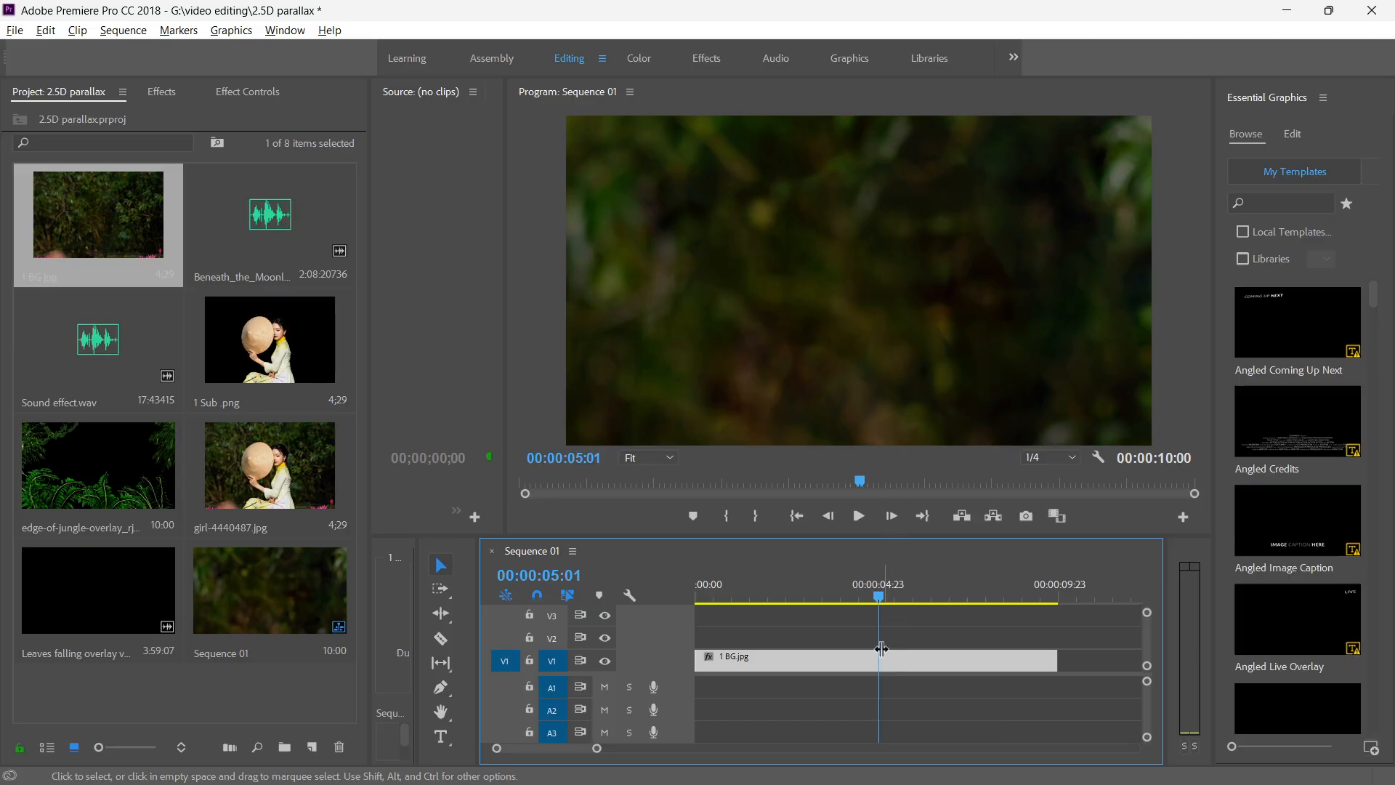
# Set the 1 BG.jpg clip to frame size and raise its scale to 119 so it fills the frame.
pyautogui.rightClick(794, 665)
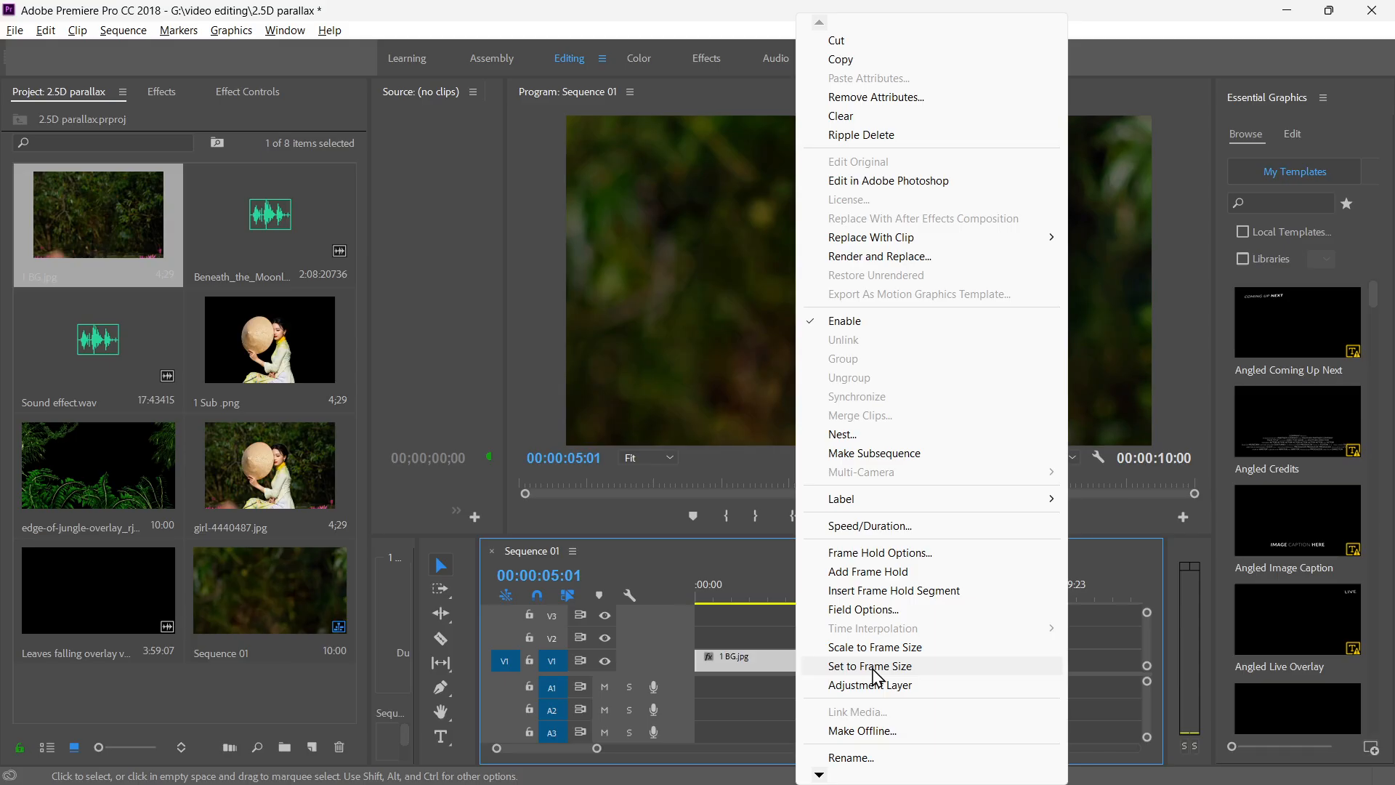
pyautogui.click(894, 663)
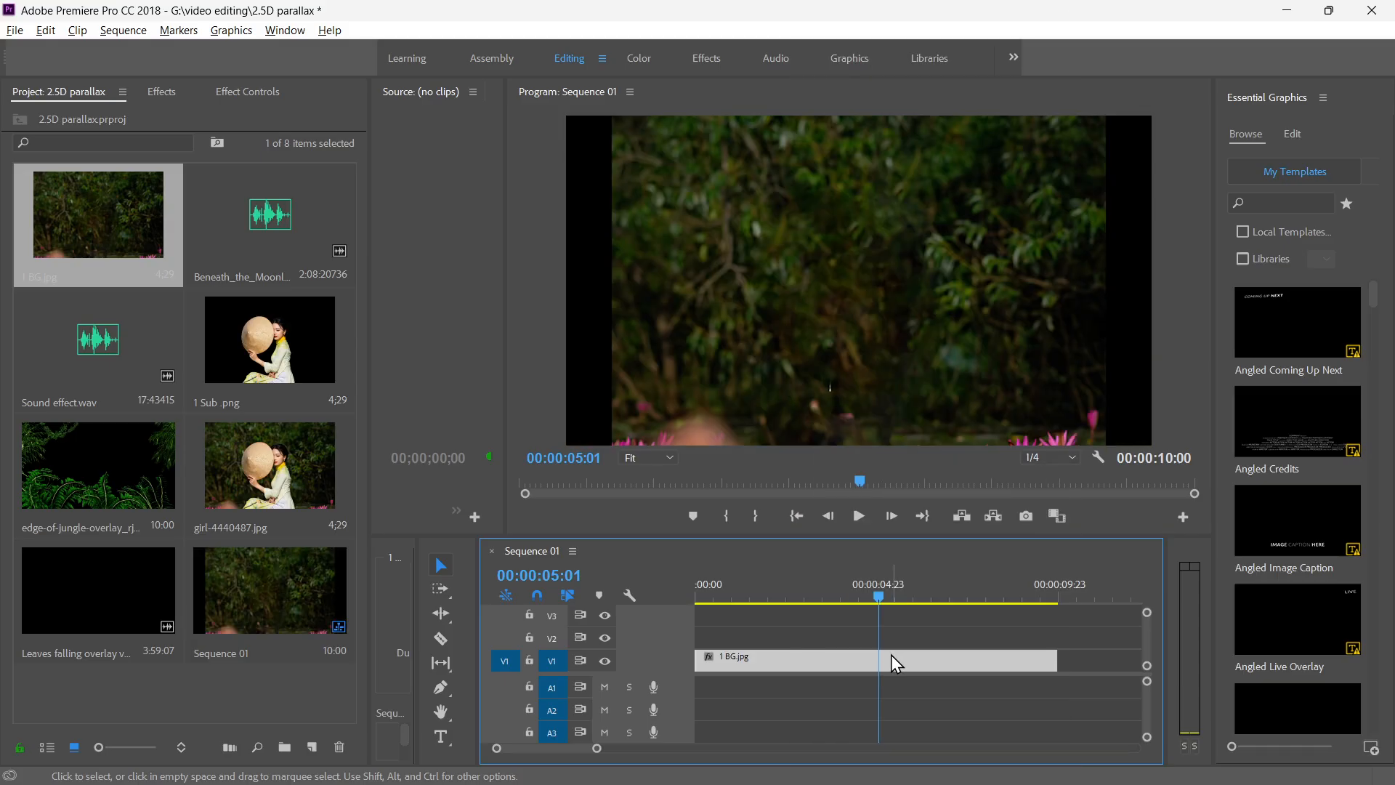
pyautogui.click(834, 230)
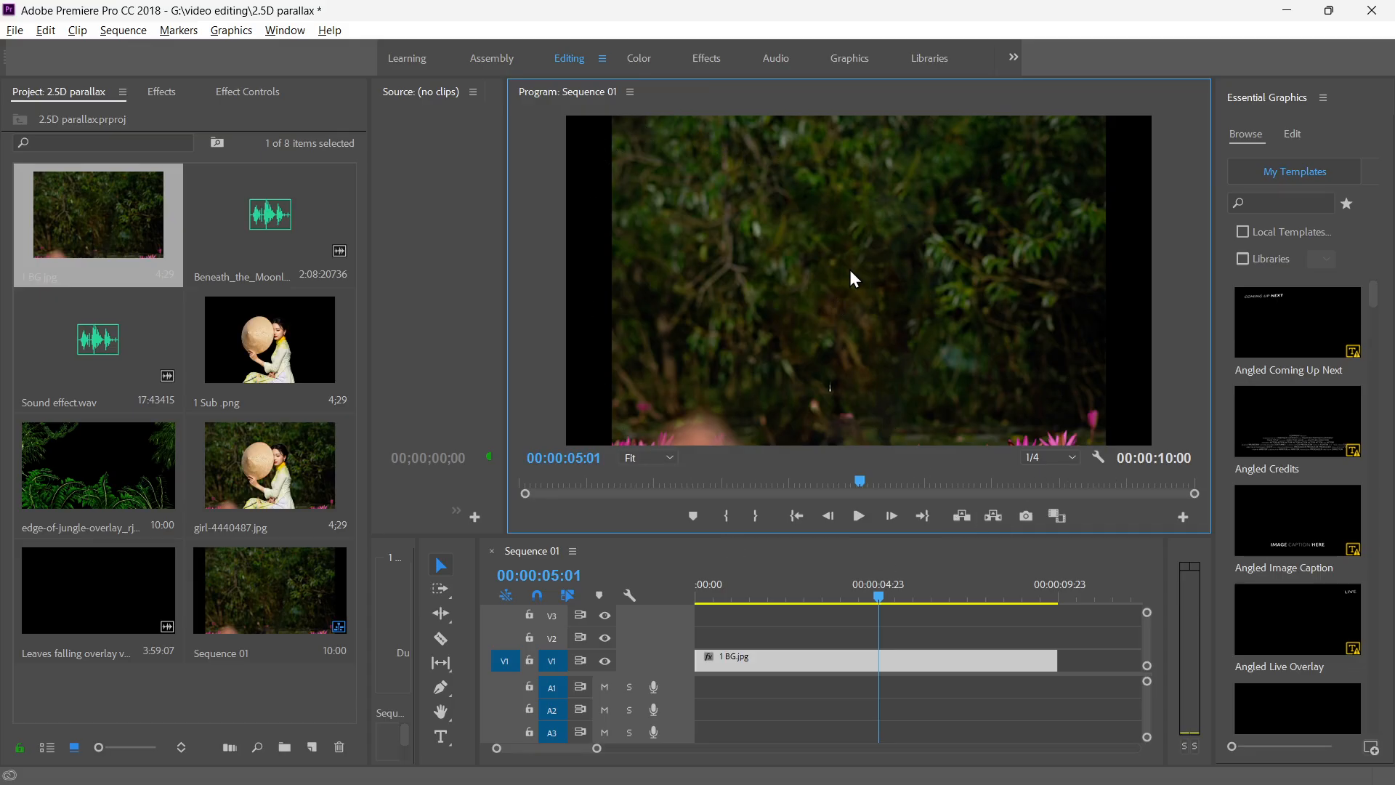
pyautogui.click(265, 92)
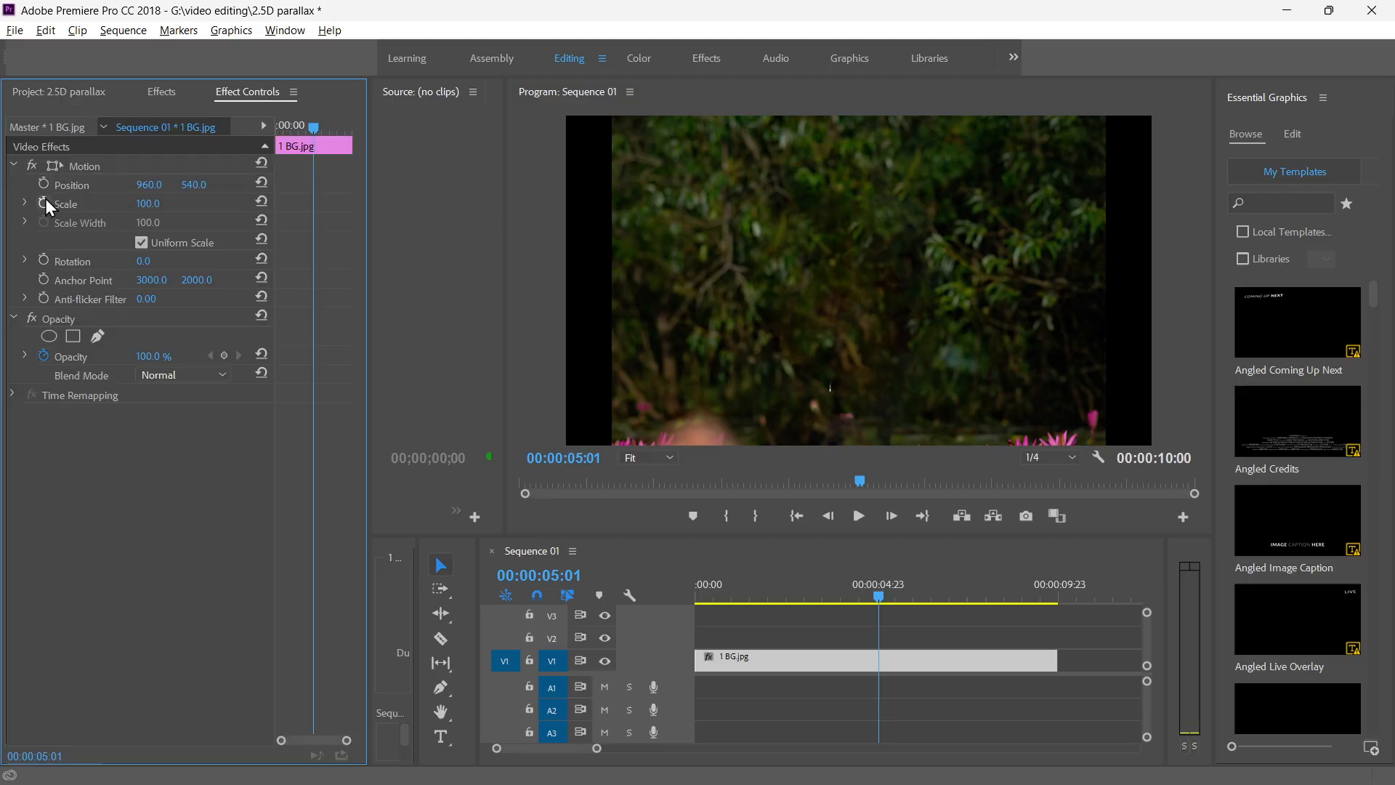
pyautogui.moveTo(153, 204); pyautogui.dragTo(167, 205)
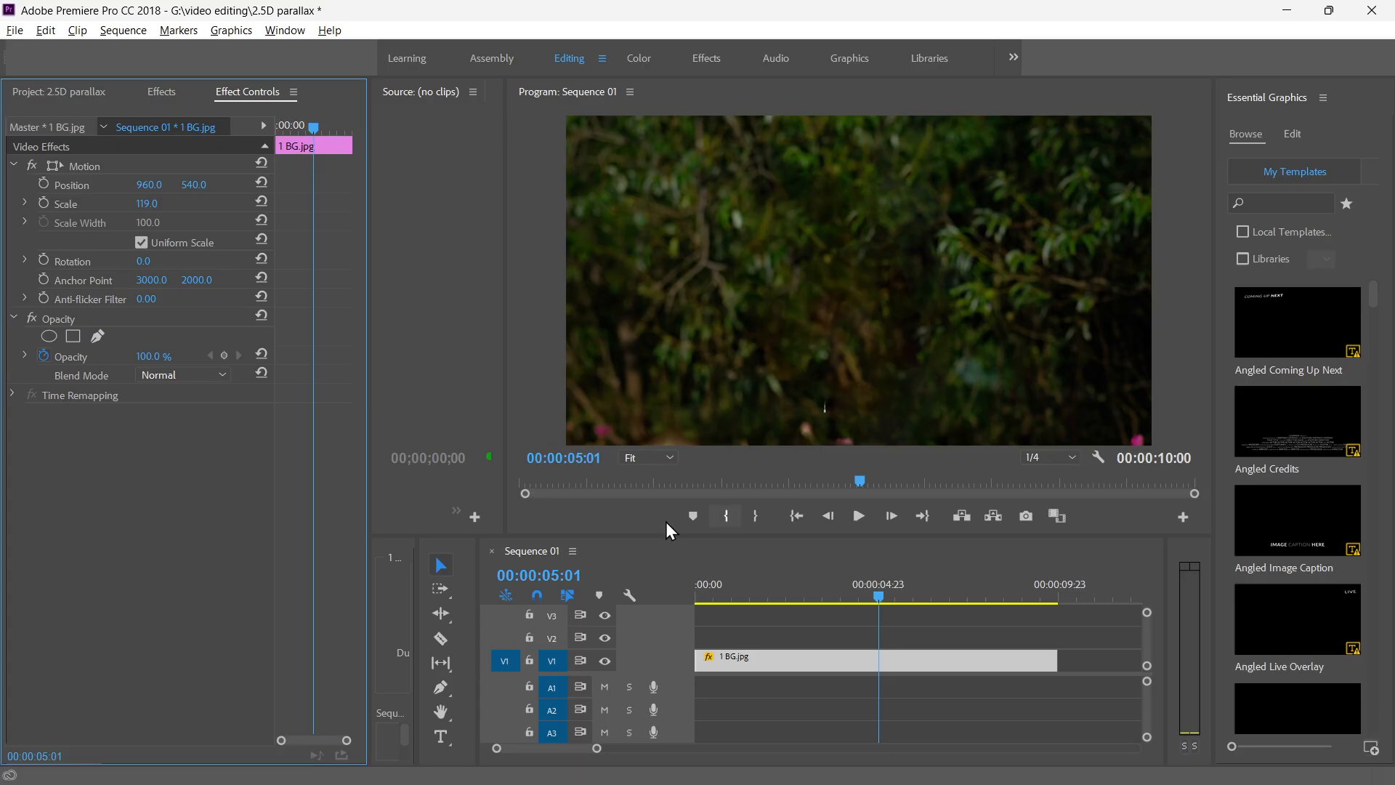
# Place 1 Sub .png at the start of track V2 above the background and set it to frame size.
pyautogui.click(54, 93)
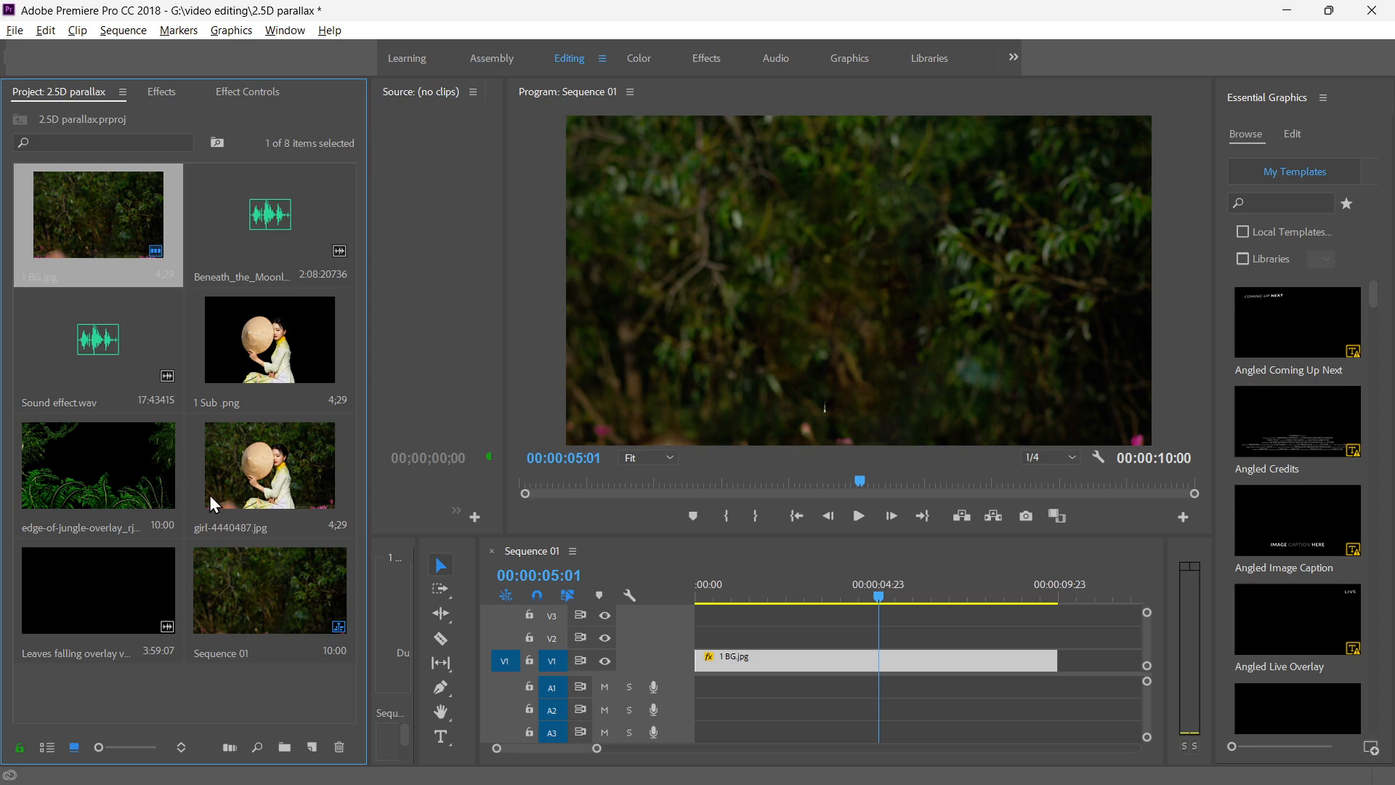
pyautogui.click(273, 356)
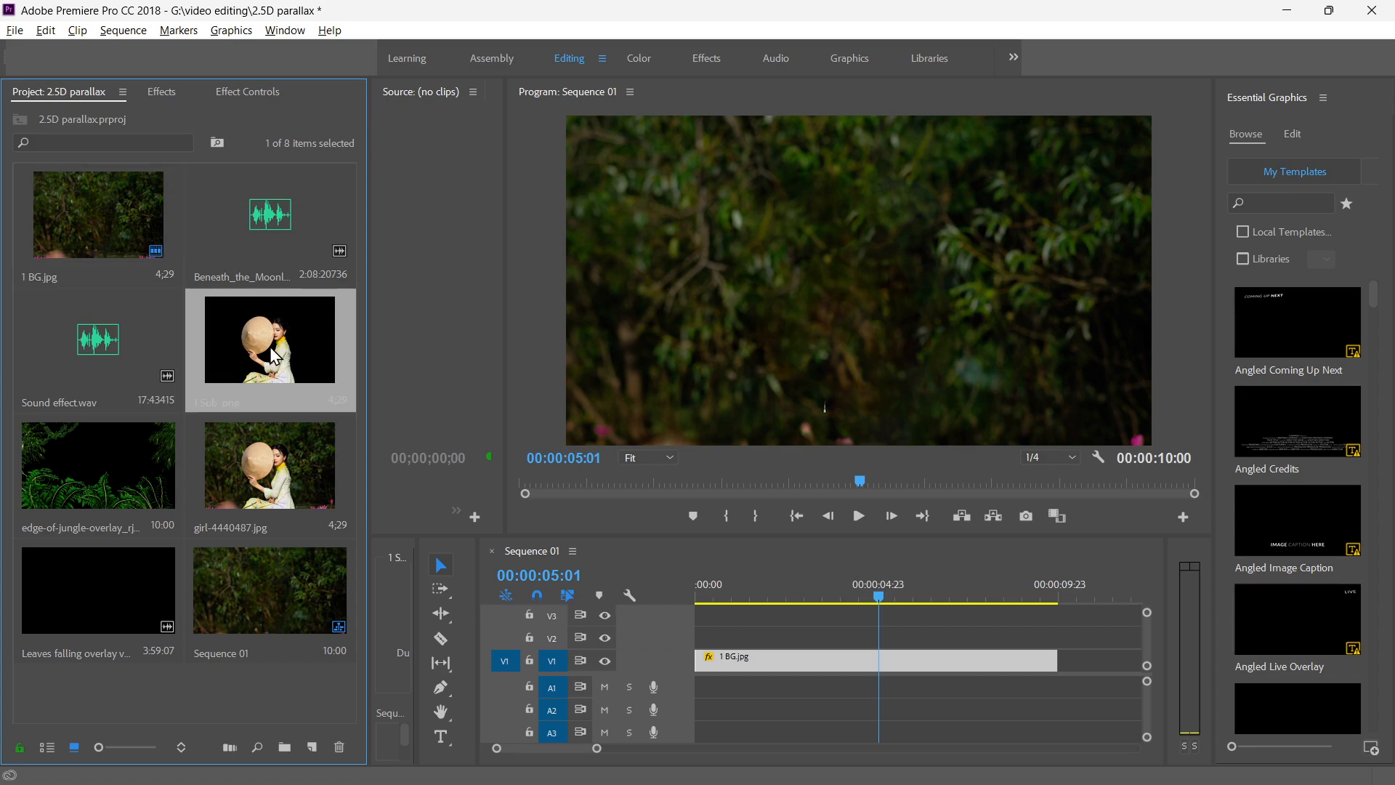
pyautogui.moveTo(260, 338); pyautogui.dragTo(696, 639)
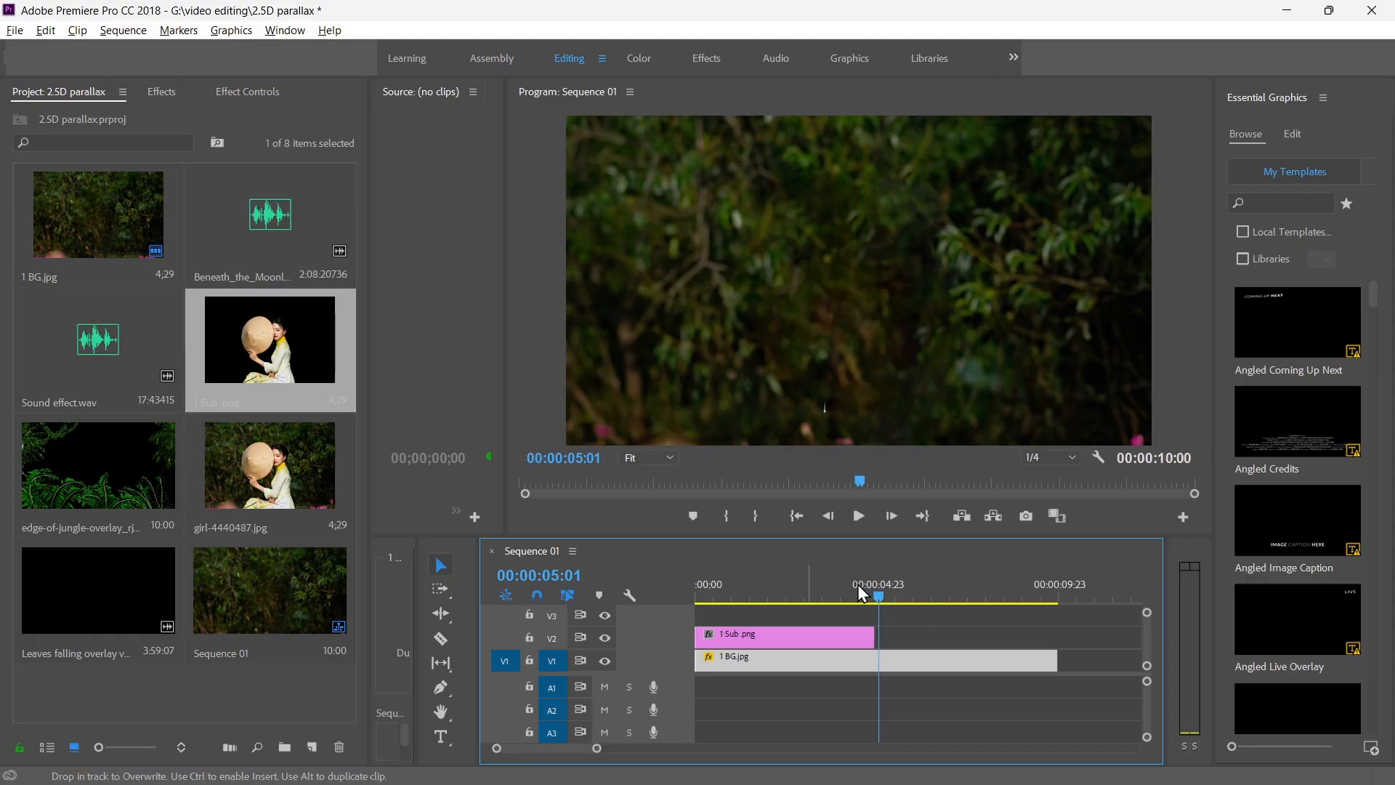
pyautogui.moveTo(883, 596); pyautogui.dragTo(674, 590)
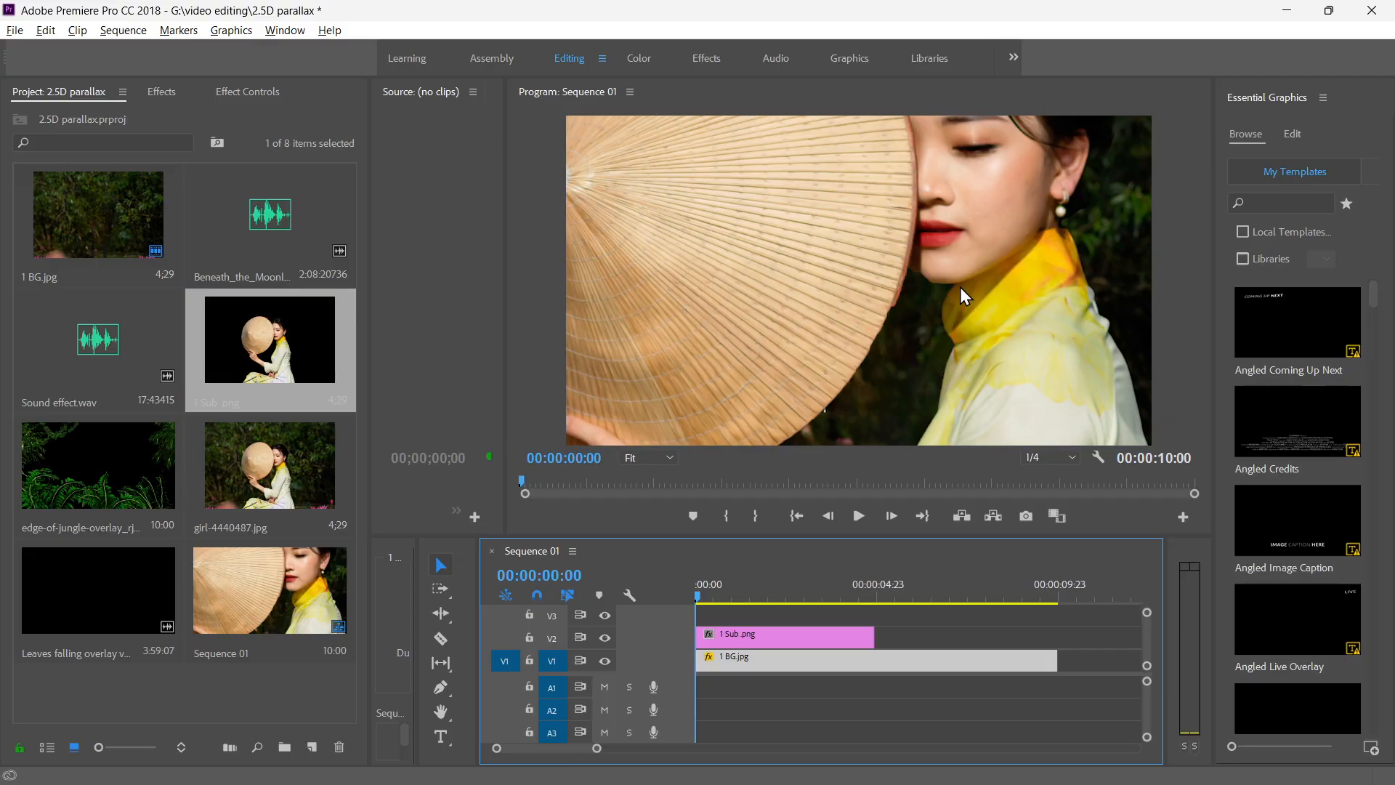
pyautogui.click(841, 652)
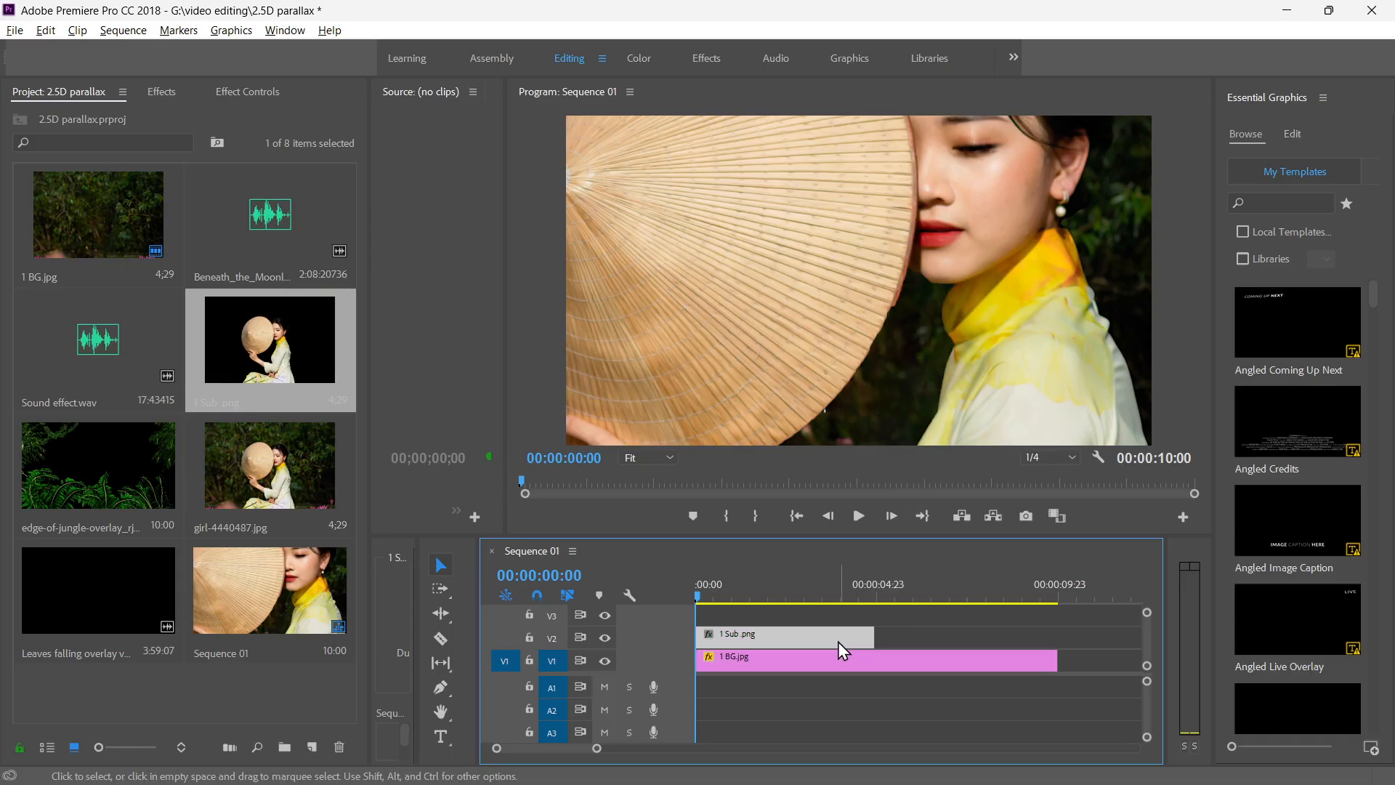
pyautogui.rightClick(838, 638)
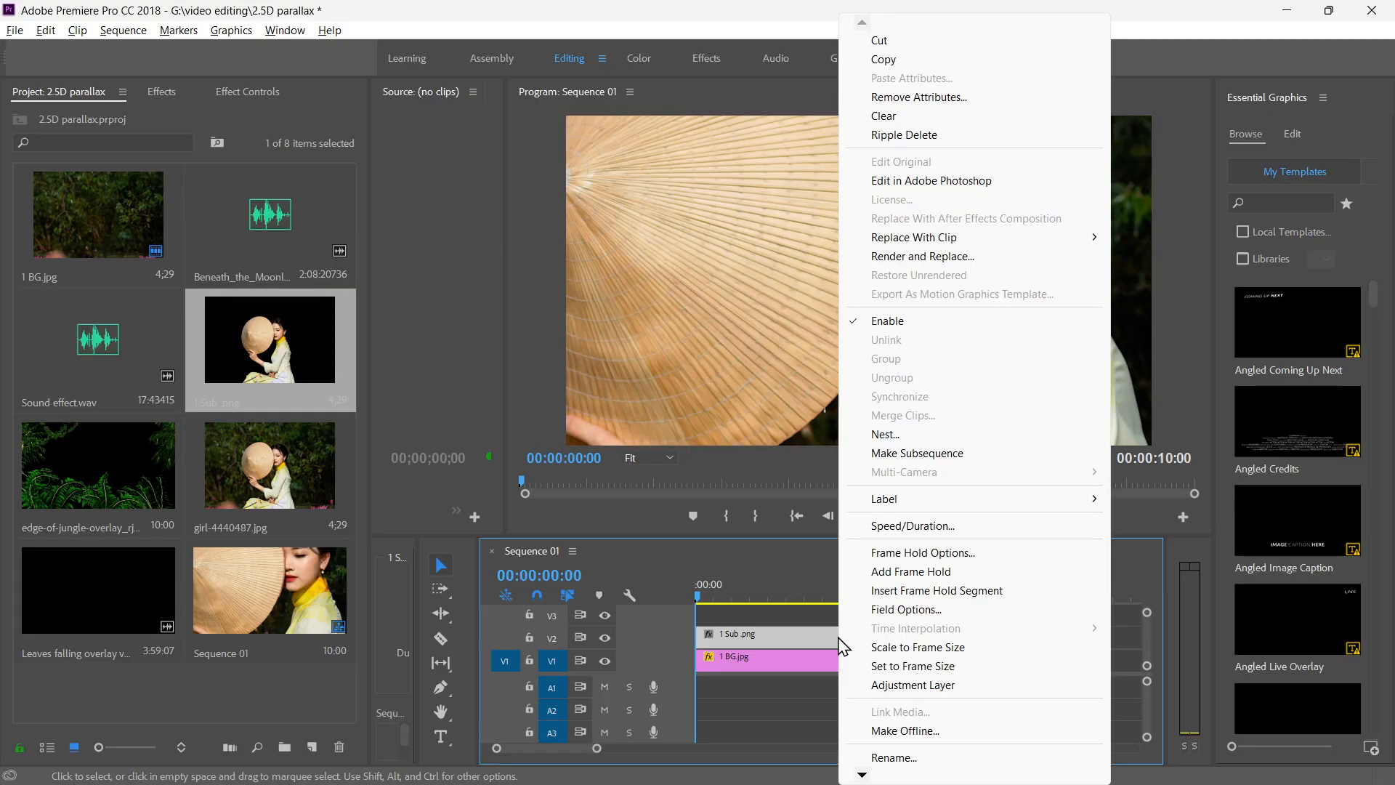
pyautogui.click(921, 666)
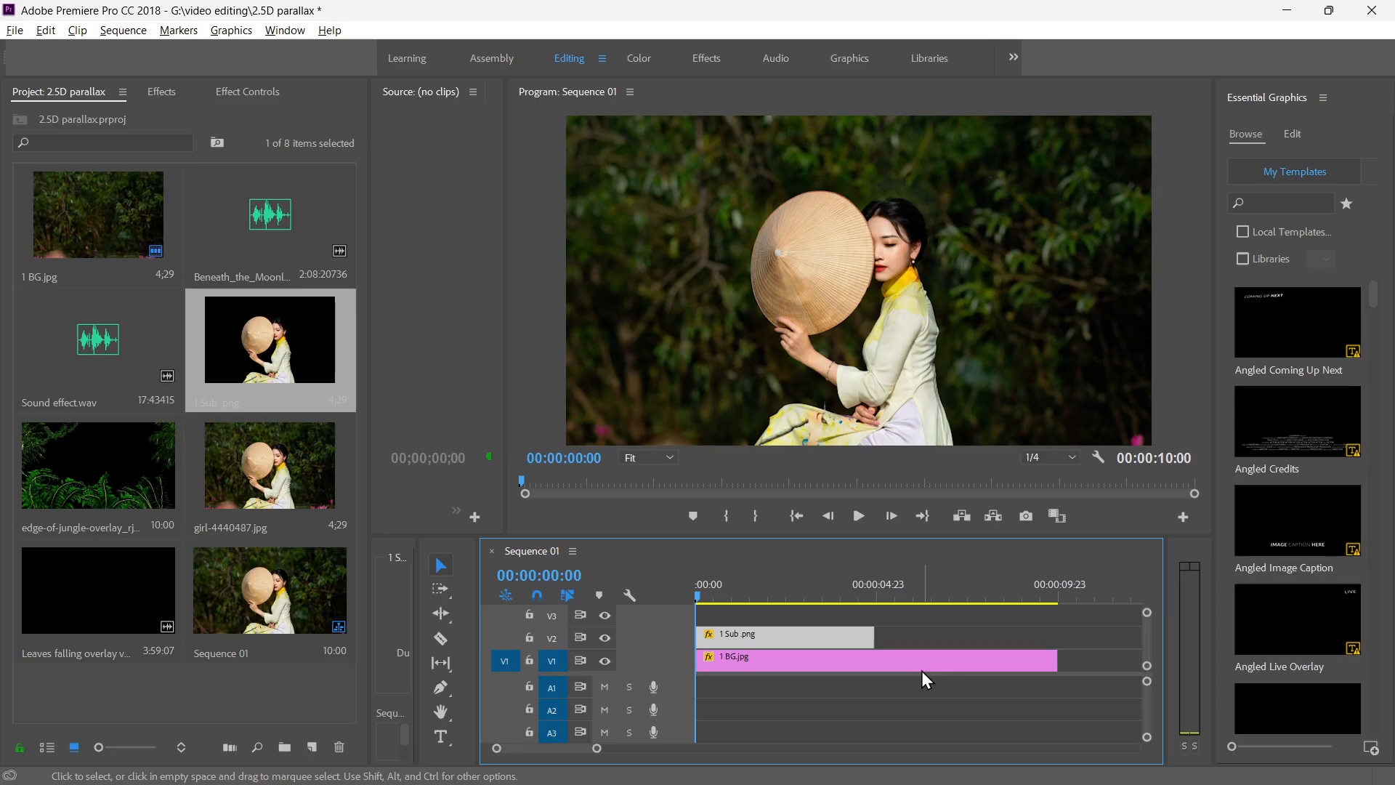
pyautogui.click(766, 660)
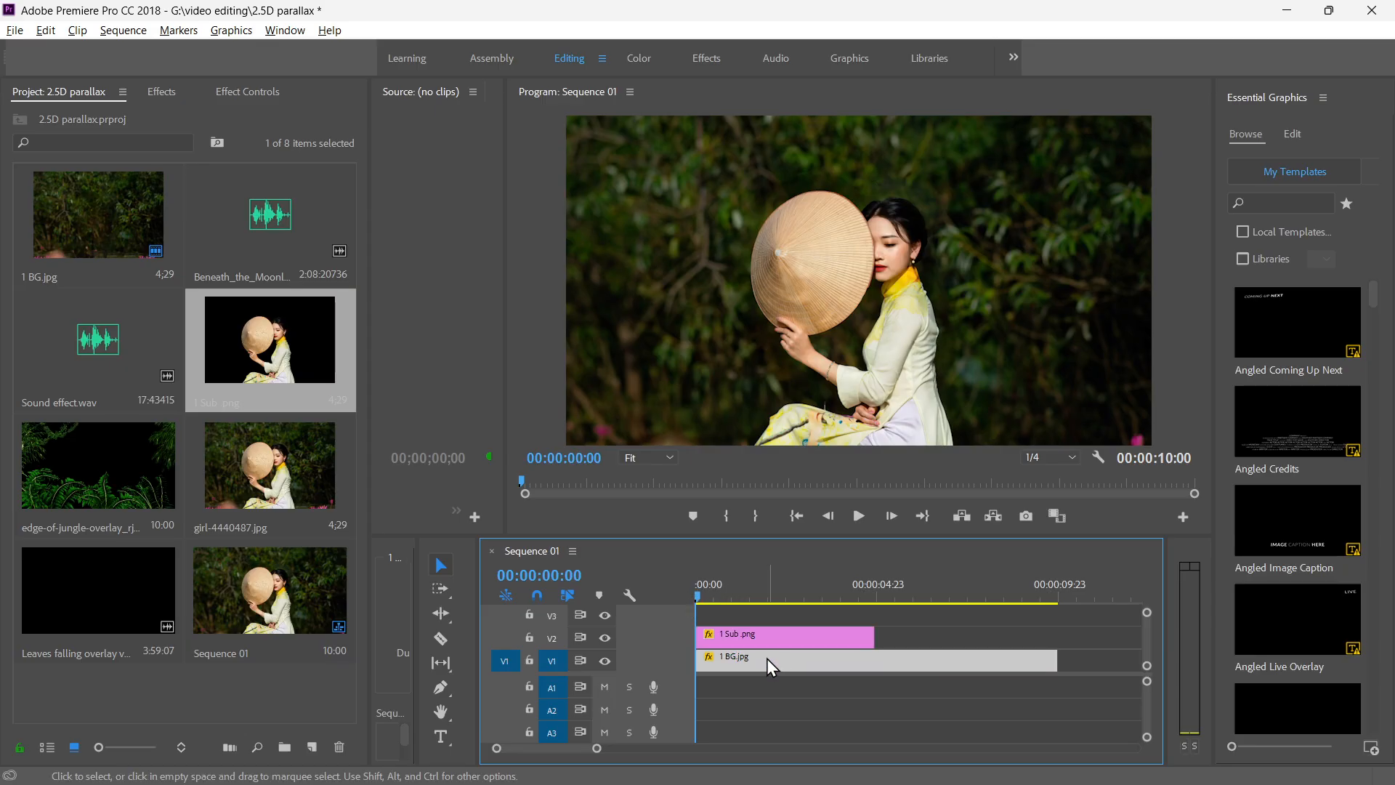
pyautogui.click(769, 646)
pyautogui.click(773, 665)
pyautogui.click(759, 639)
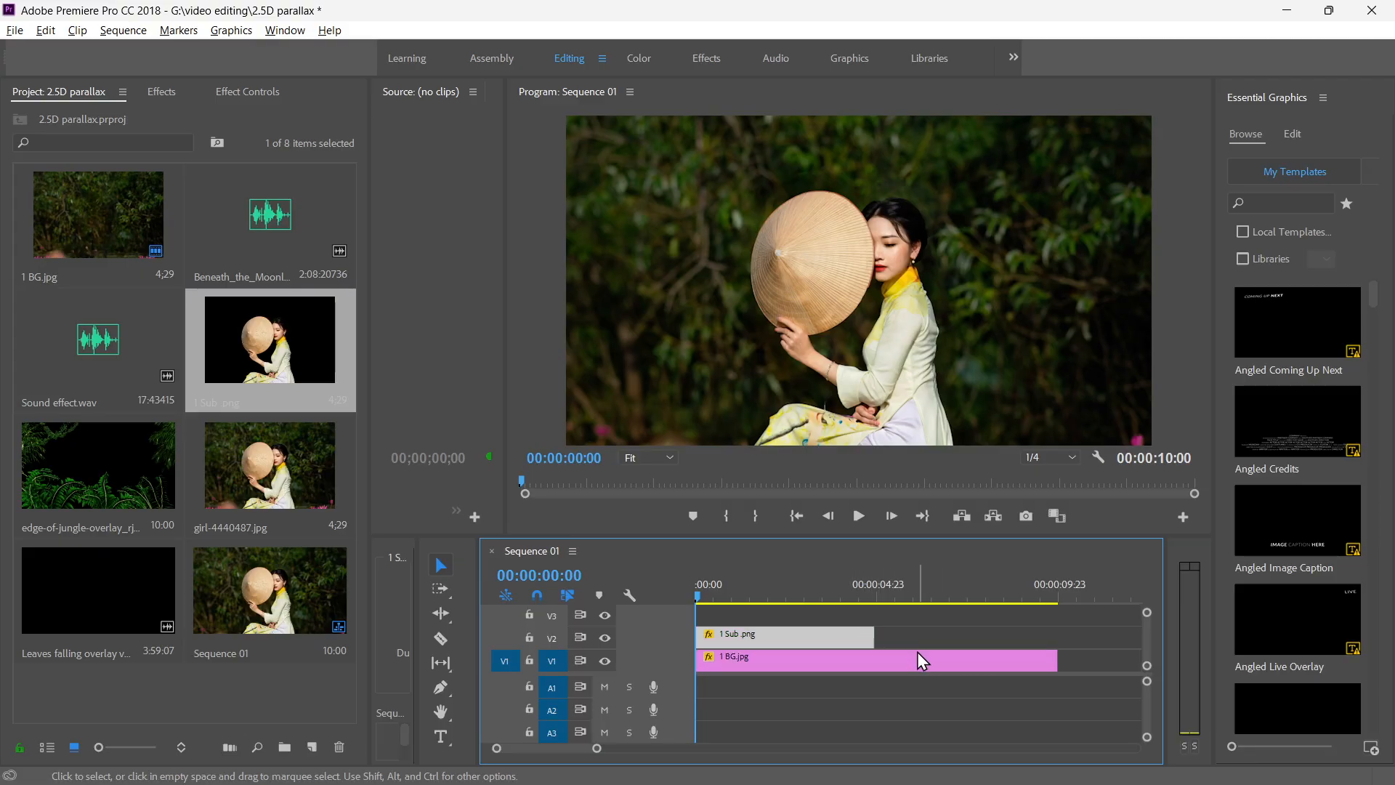
pyautogui.click(839, 666)
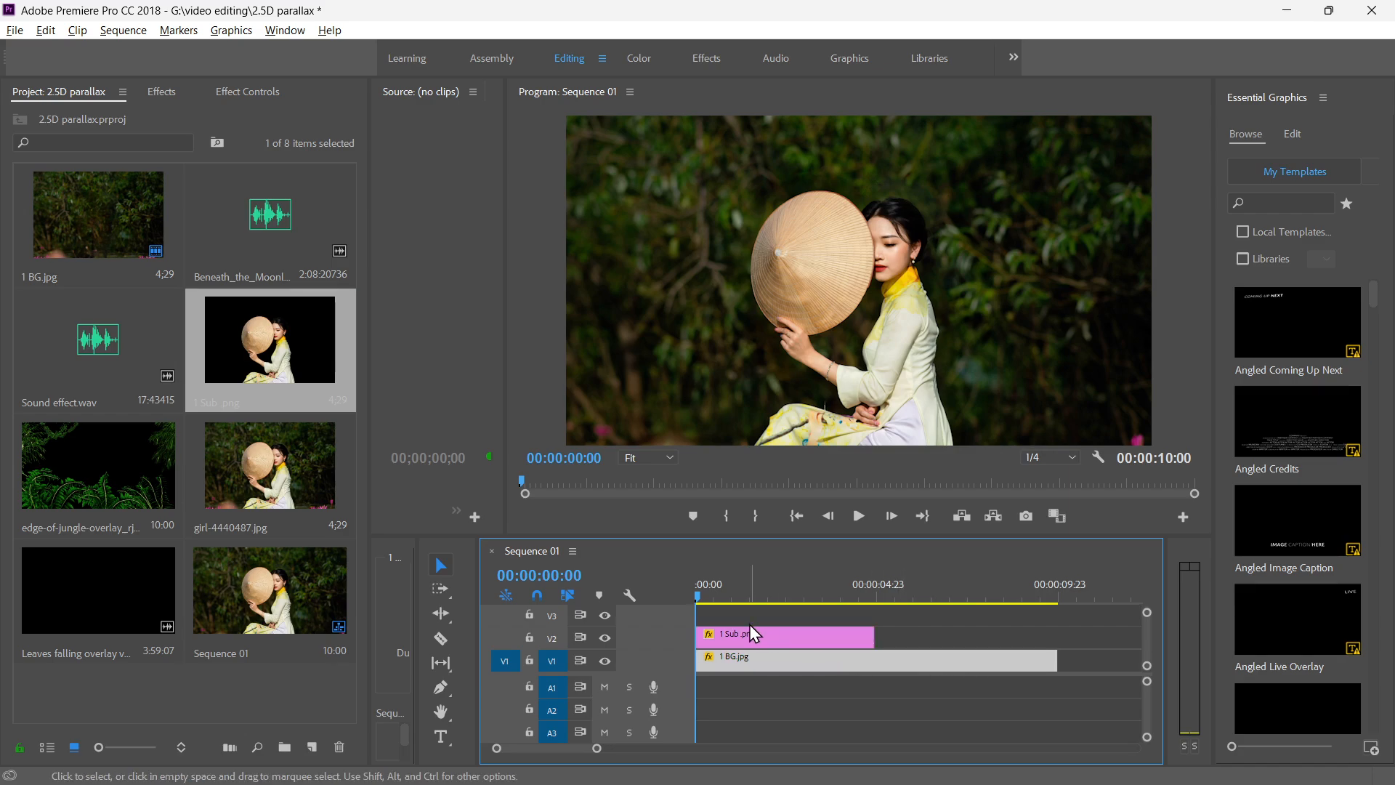
# Extend the 1 Sub .png clip on V2 to end together with the 1 BG.jpg clip.
pyautogui.moveTo(697, 596); pyautogui.dragTo(1061, 616)
pyautogui.click(840, 631)
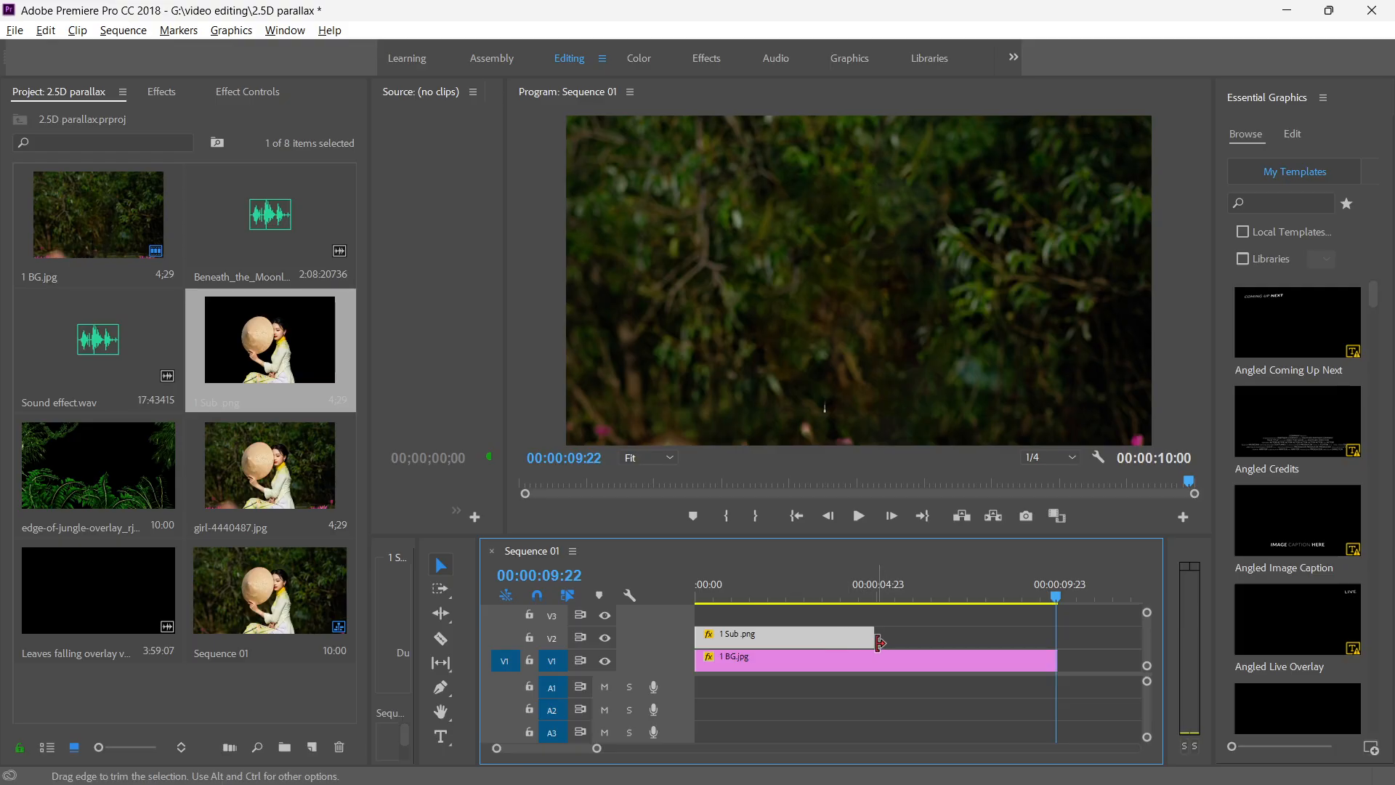
pyautogui.moveTo(889, 637); pyautogui.dragTo(1055, 637)
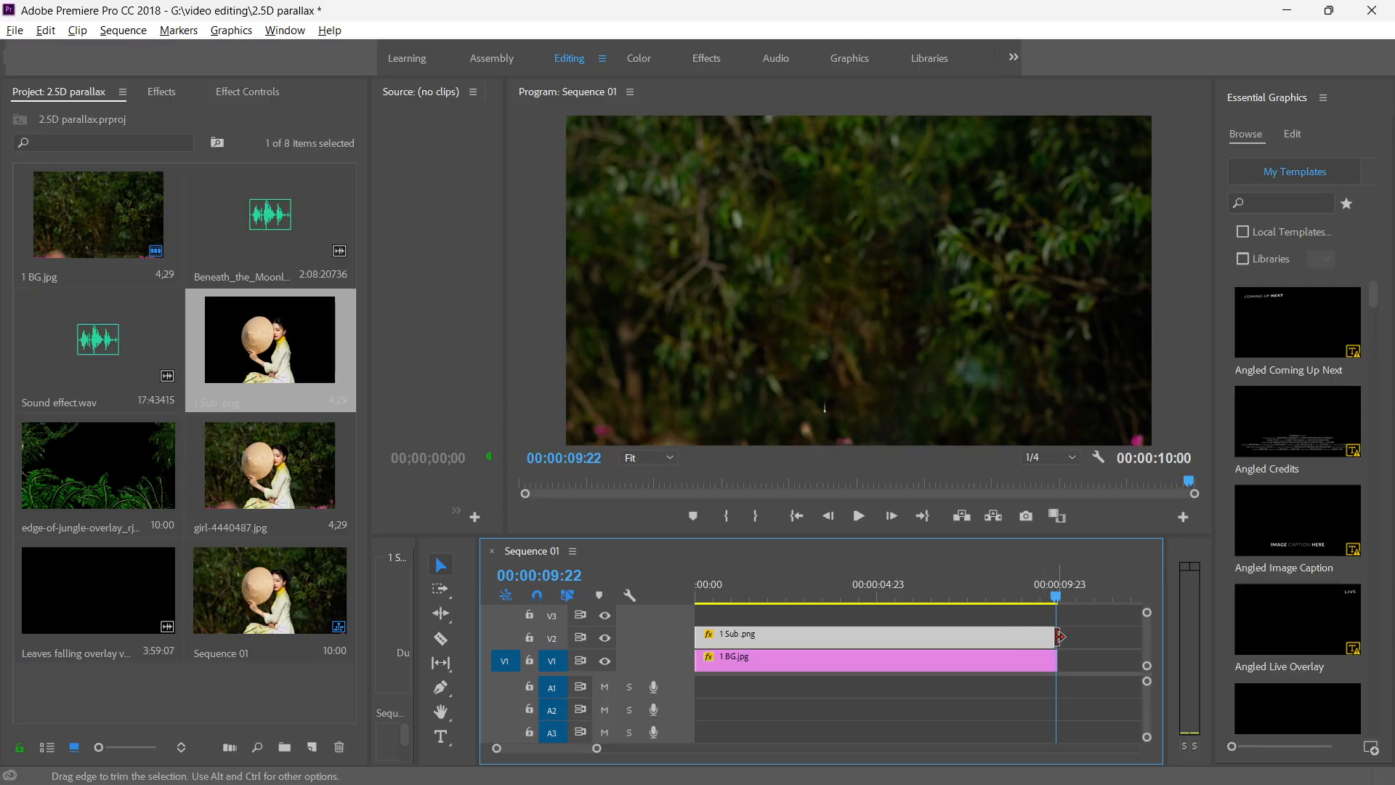
pyautogui.click(1055, 637)
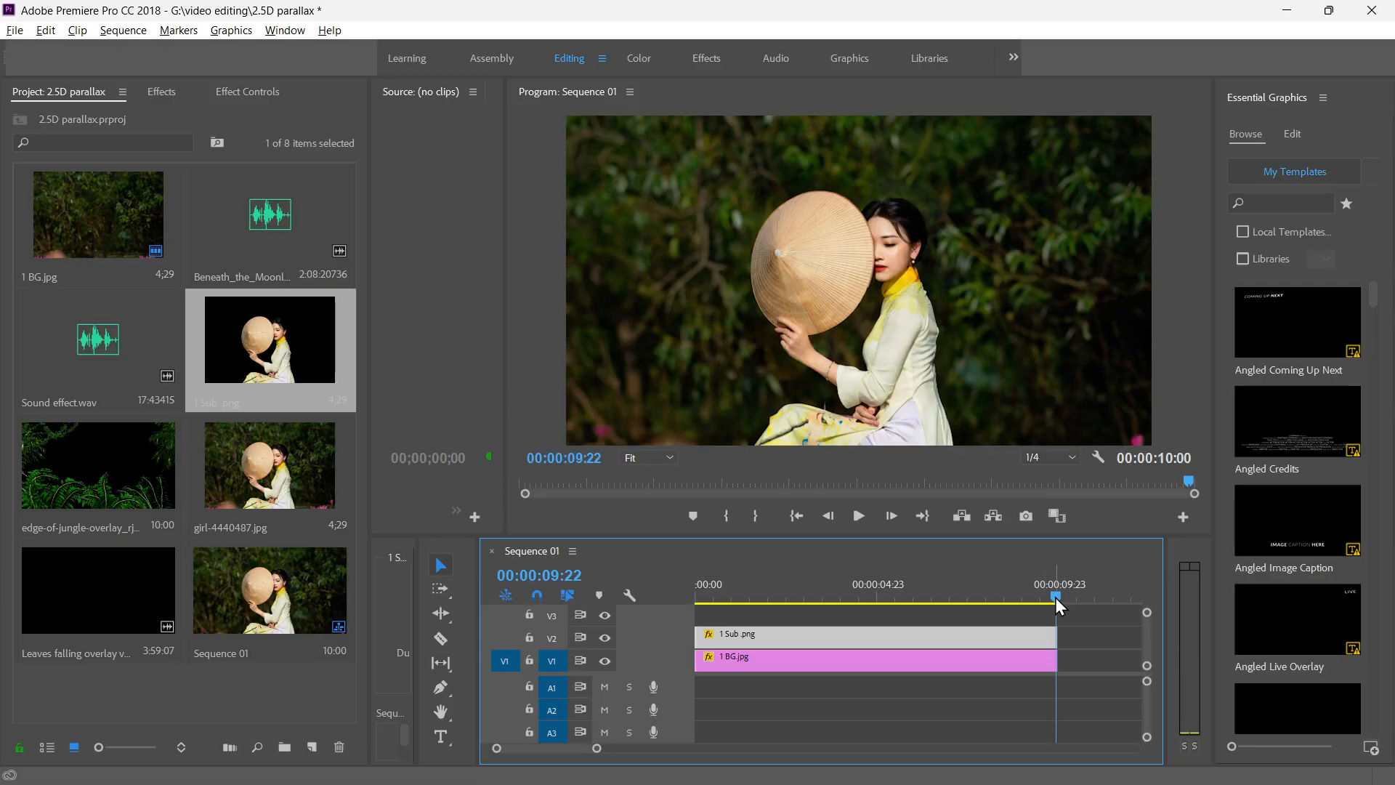
# Enlarge the subject by setting the 1 Sub .png clip's scale to 41.
pyautogui.moveTo(1055, 597); pyautogui.dragTo(803, 591)
pyautogui.click(247, 92)
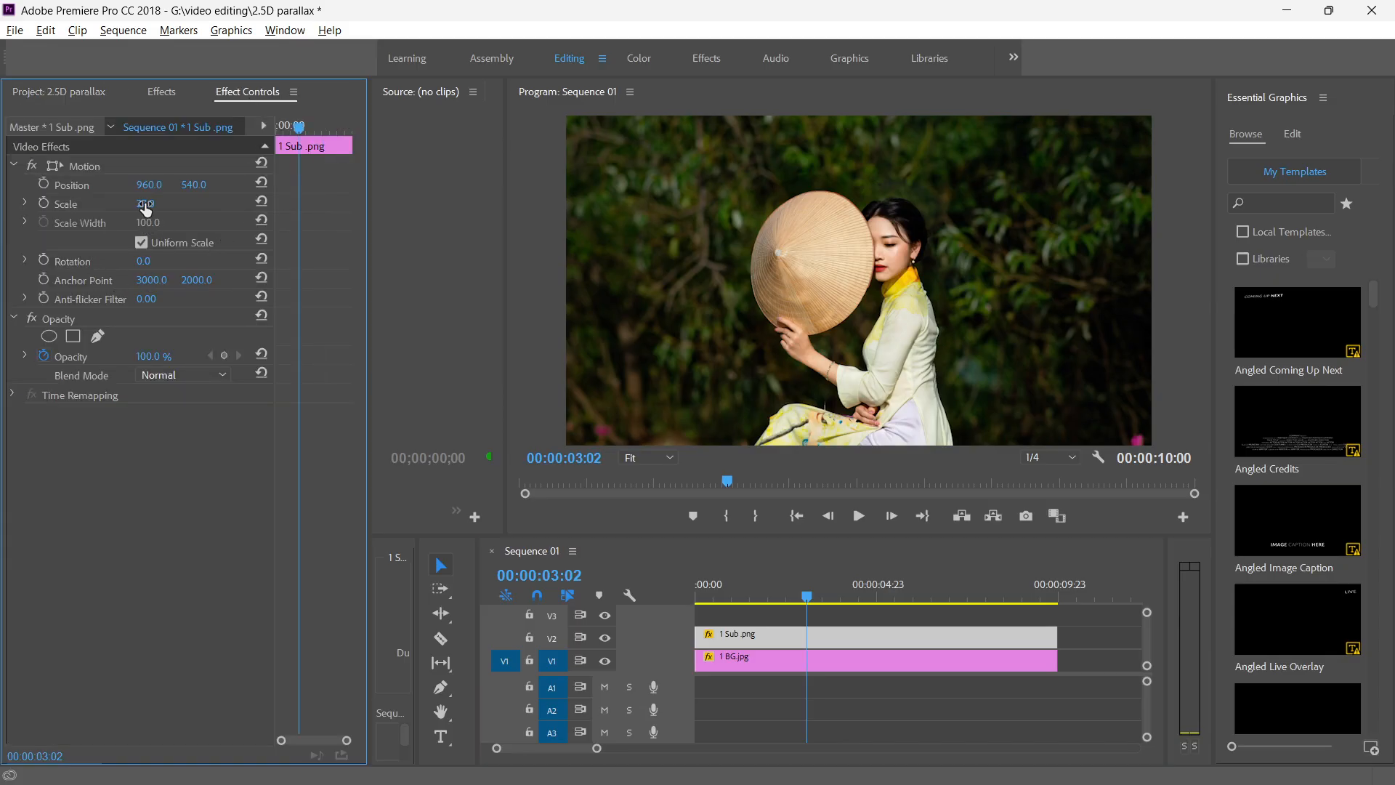
pyautogui.write('34')
pyautogui.press('Return')
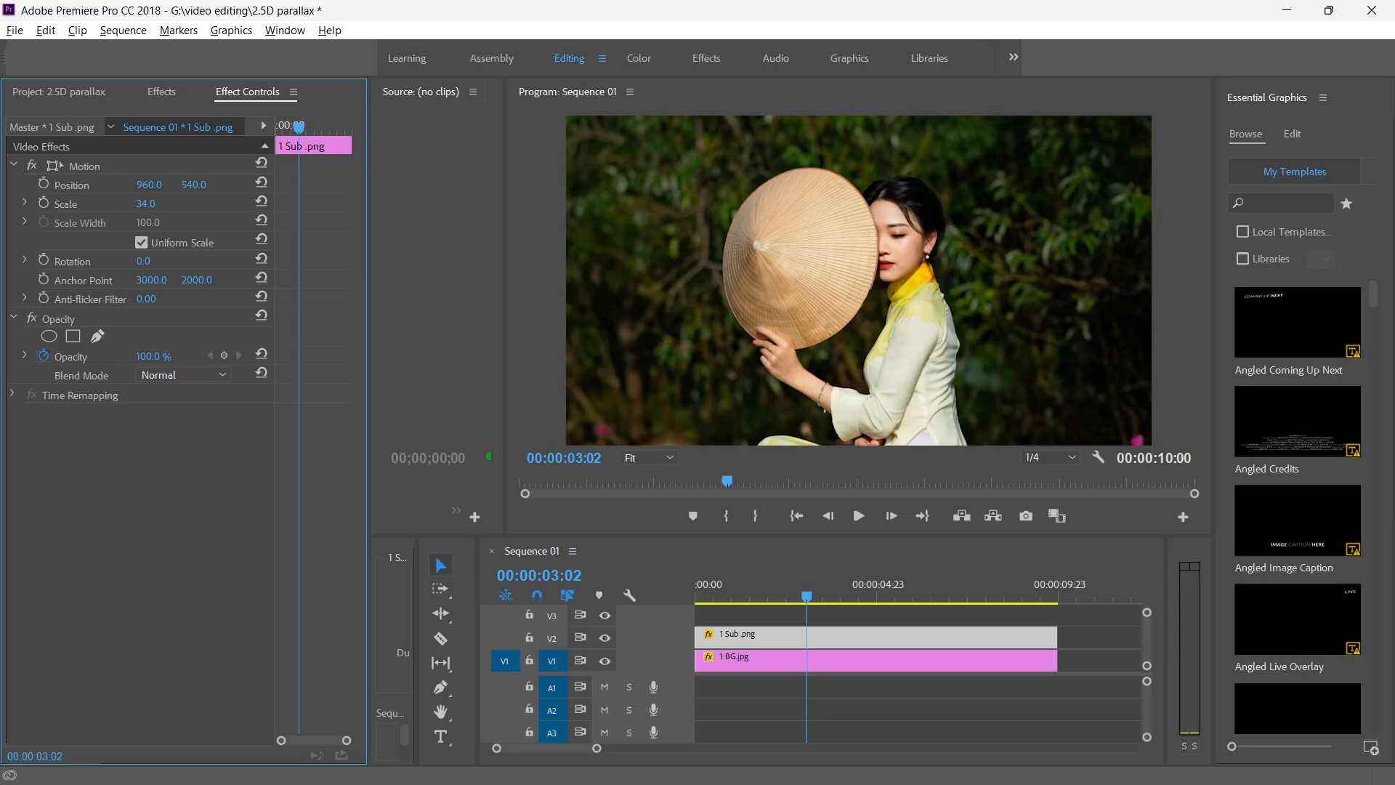
pyautogui.moveTo(146, 204); pyautogui.dragTo(154, 204)
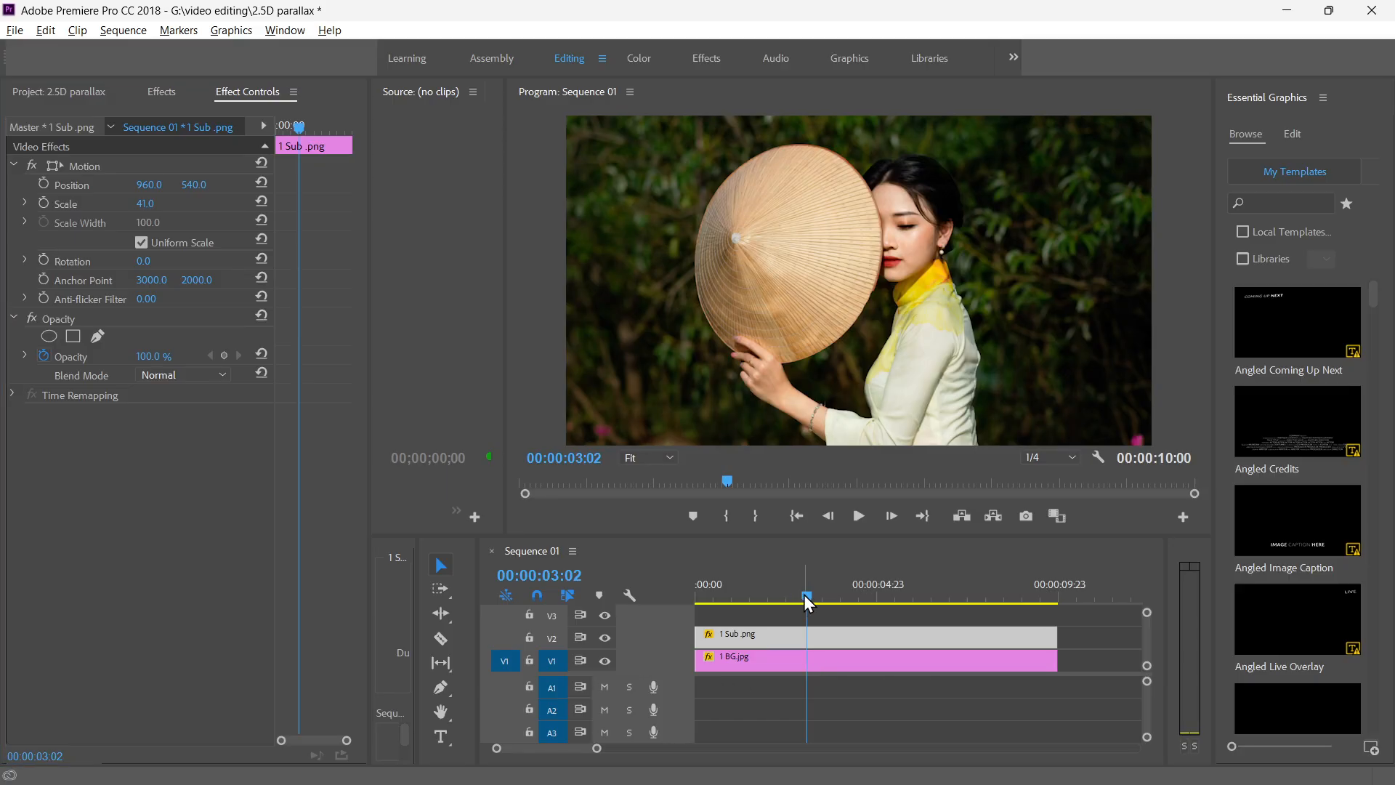
# Turn on Position and Scale keyframing for the 1 BG.jpg clip at 00:00:00:00.
pyautogui.moveTo(803, 594); pyautogui.dragTo(679, 603)
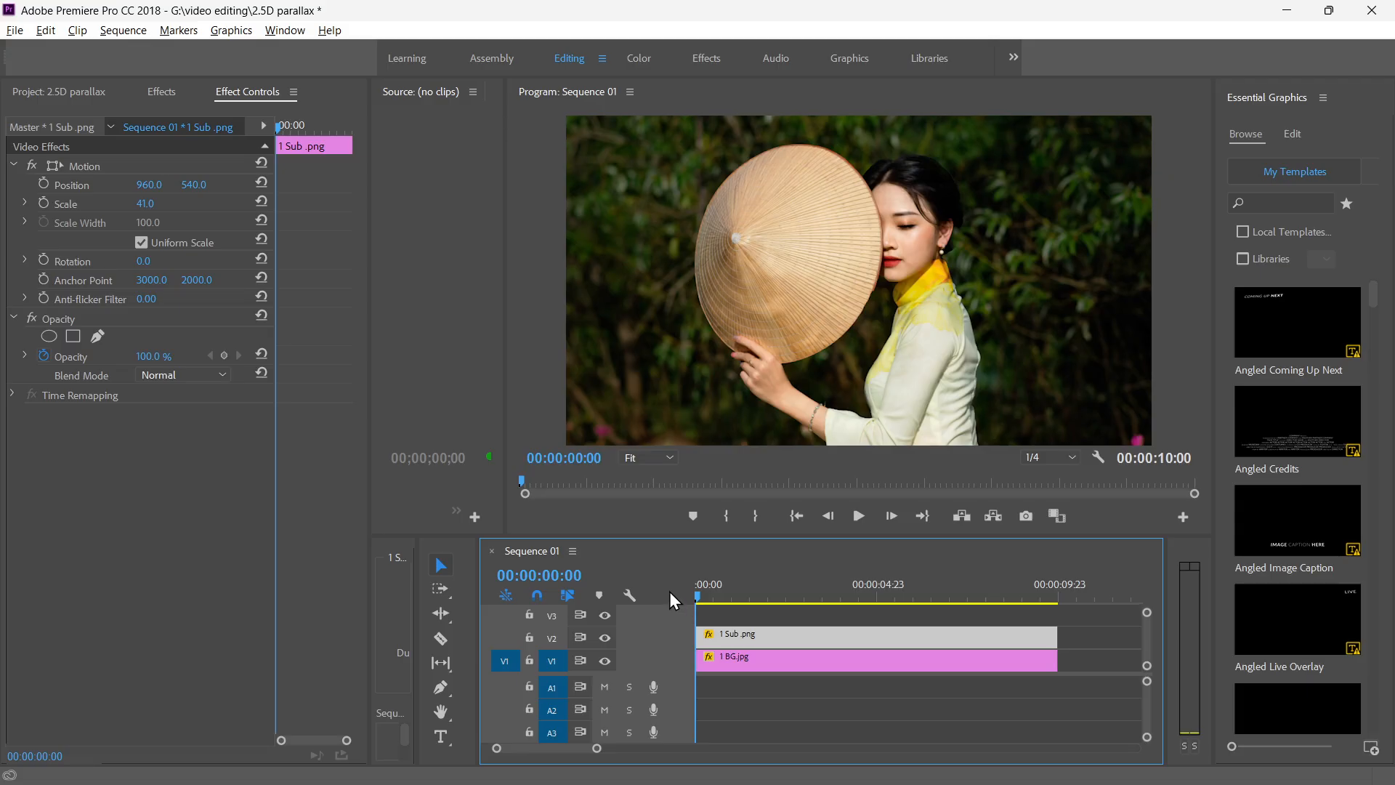
pyautogui.click(732, 654)
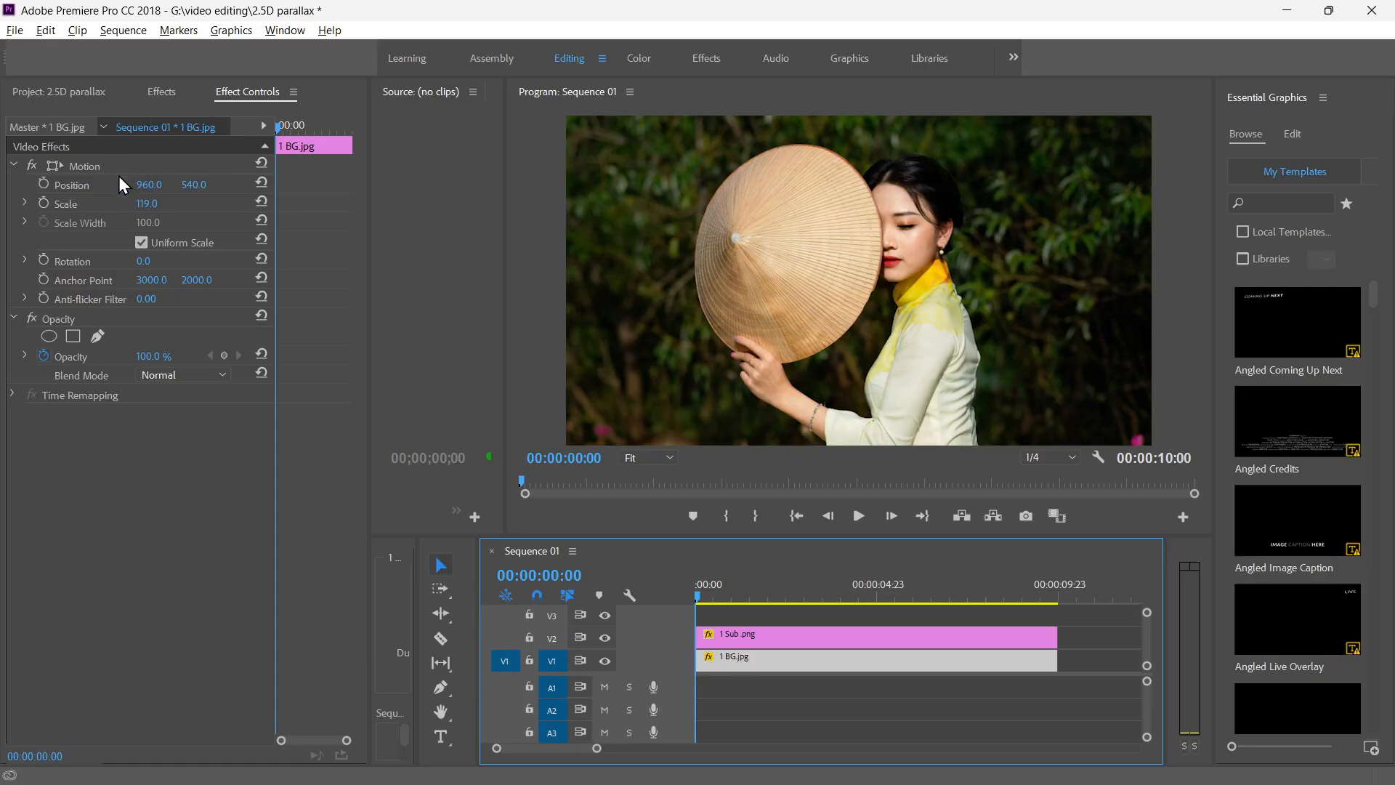
pyautogui.click(42, 183)
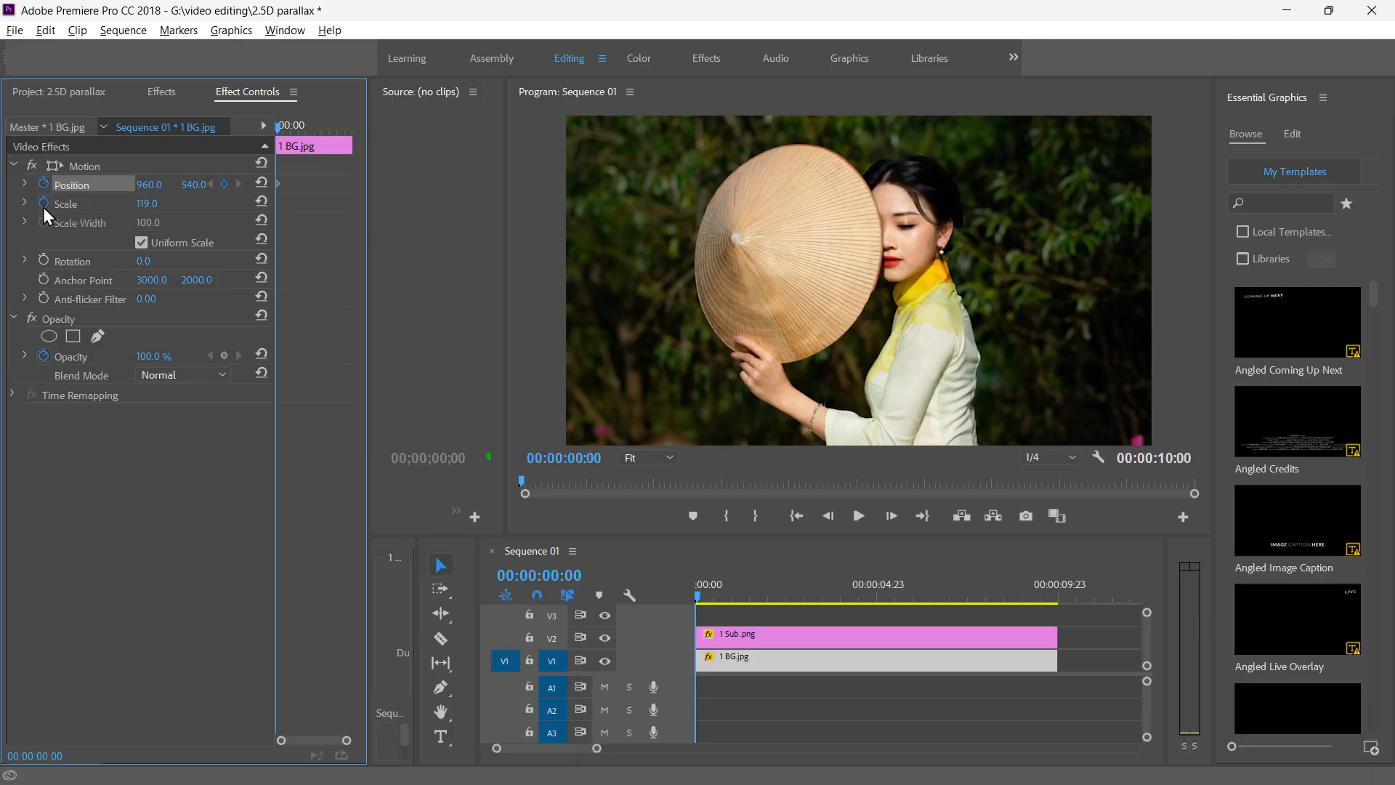
pyautogui.click(42, 207)
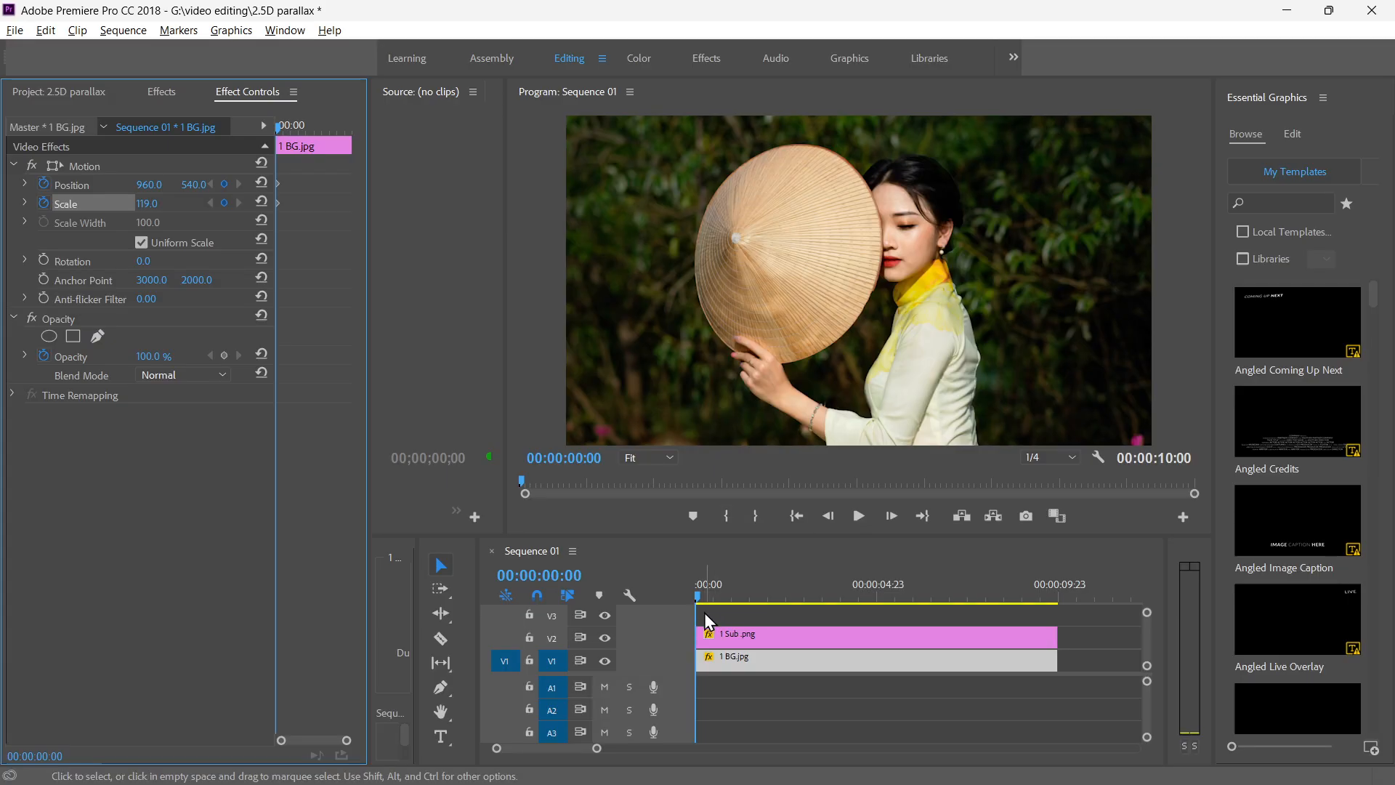
# Set the 1 BG.jpg clip's scale to 151 at 00:00:09:18 and play the zoom back from the start.
pyautogui.moveTo(698, 599); pyautogui.dragTo(1049, 605)
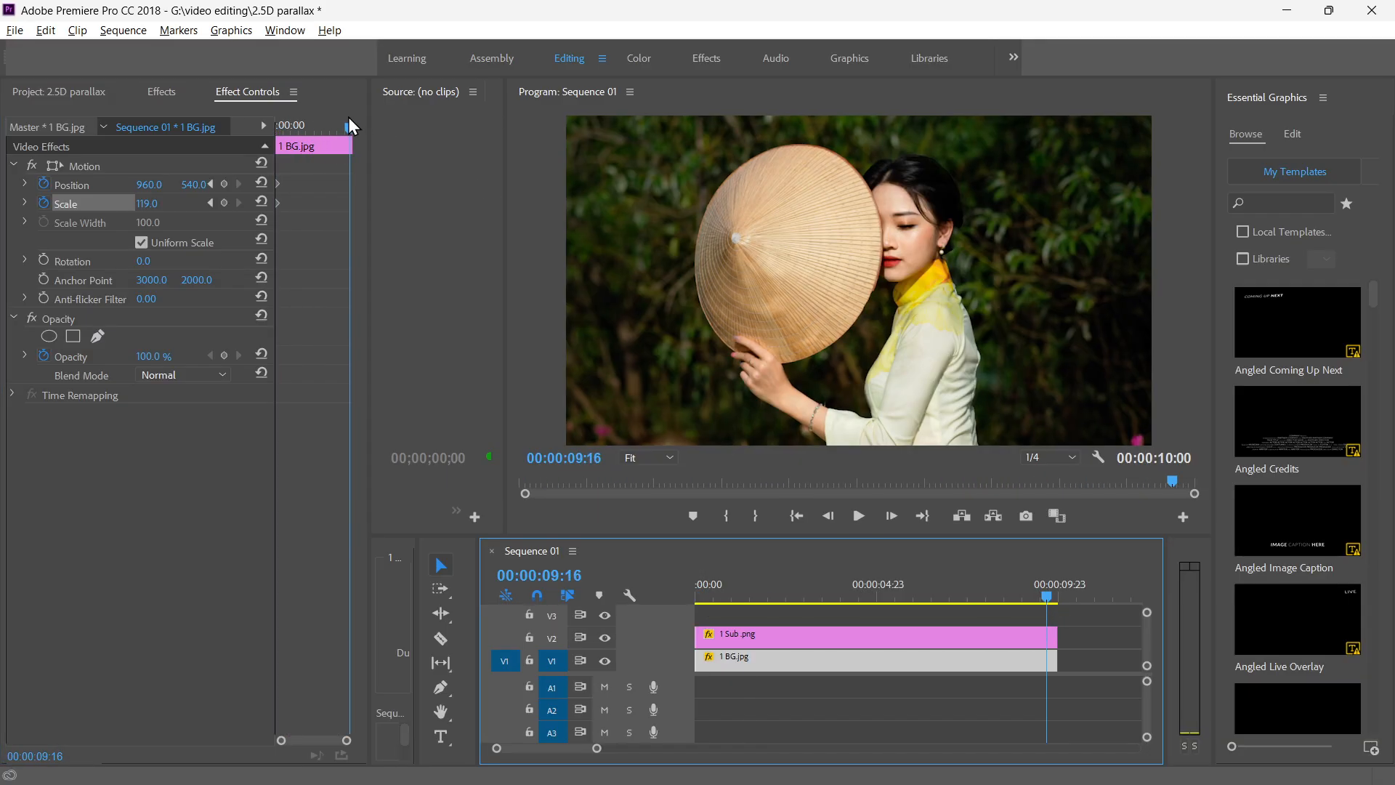
pyautogui.moveTo(351, 129); pyautogui.dragTo(380, 145)
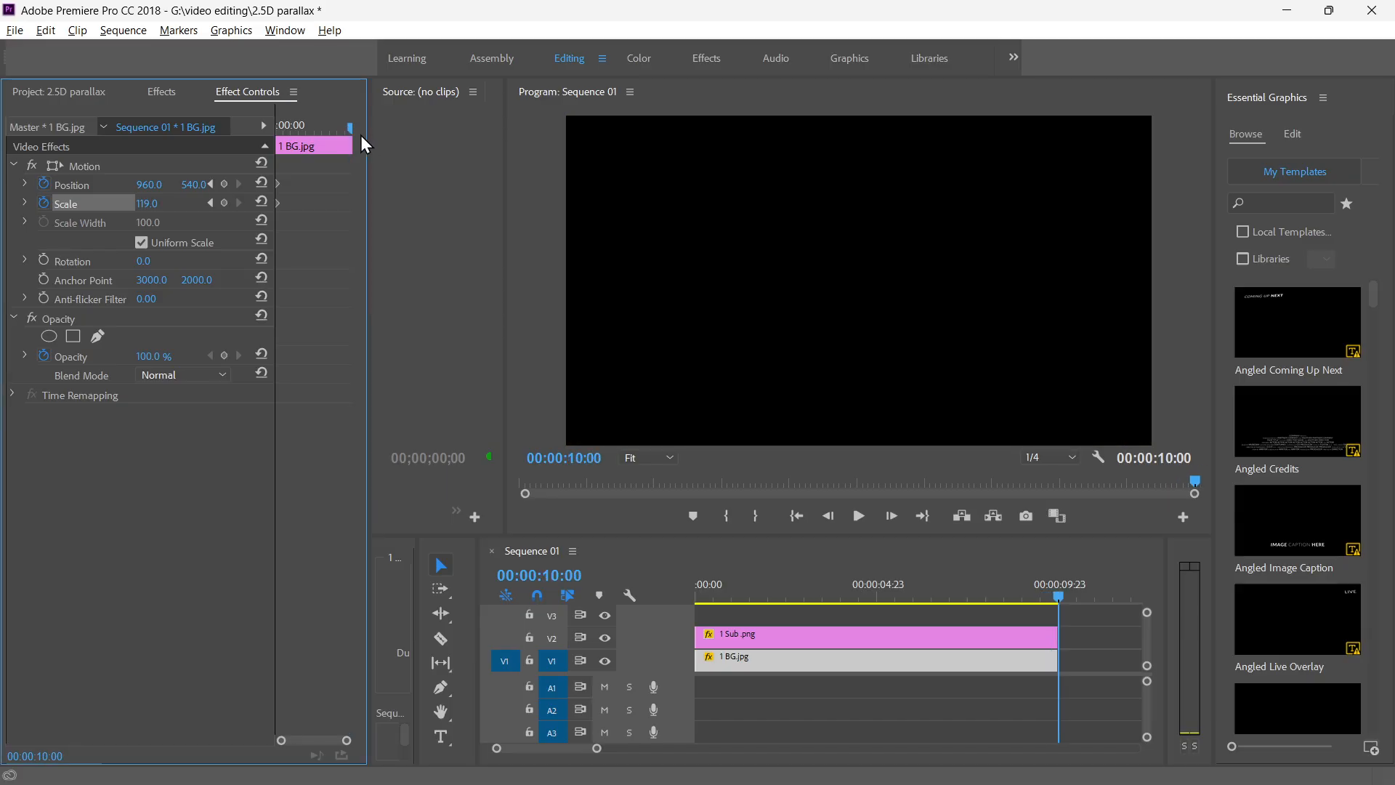
pyautogui.click(350, 129)
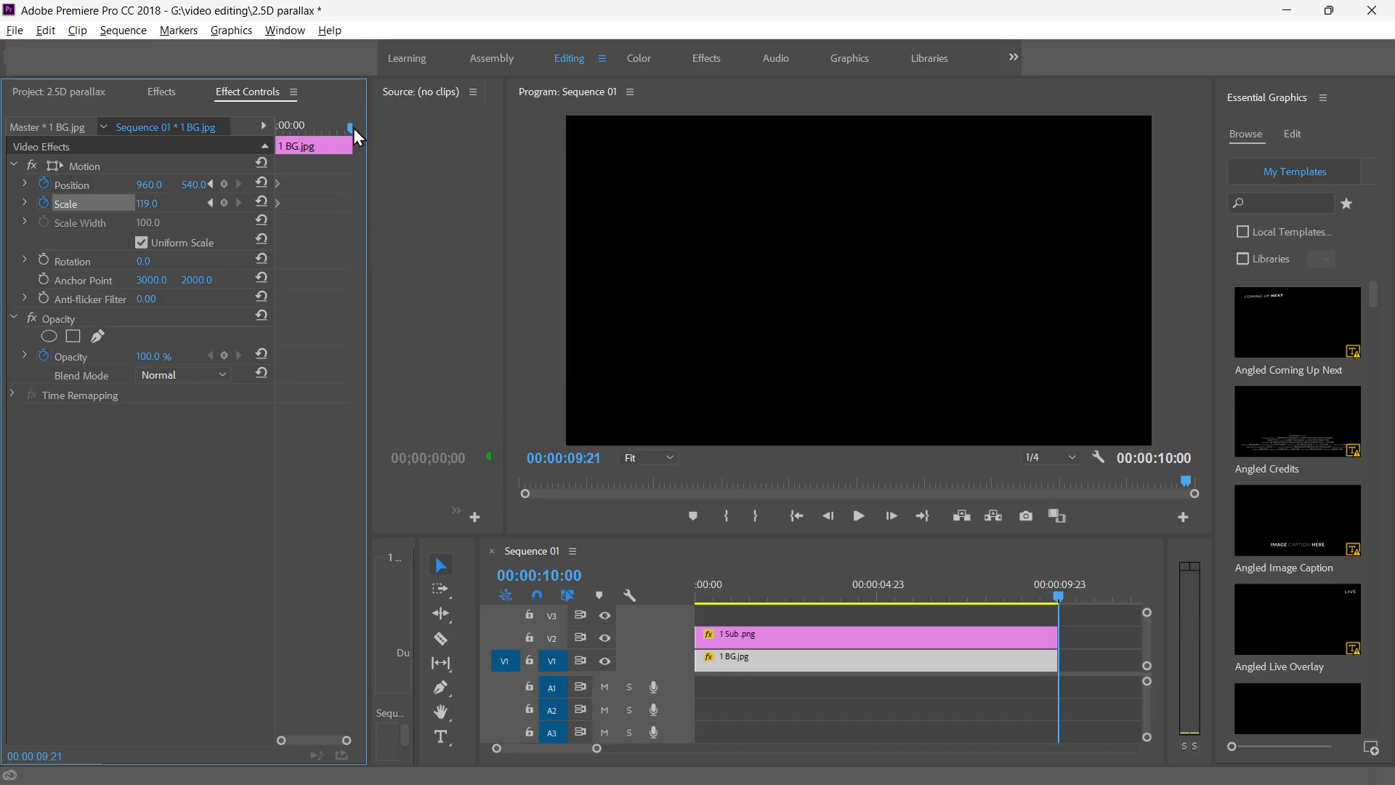
pyautogui.moveTo(354, 128); pyautogui.dragTo(350, 127)
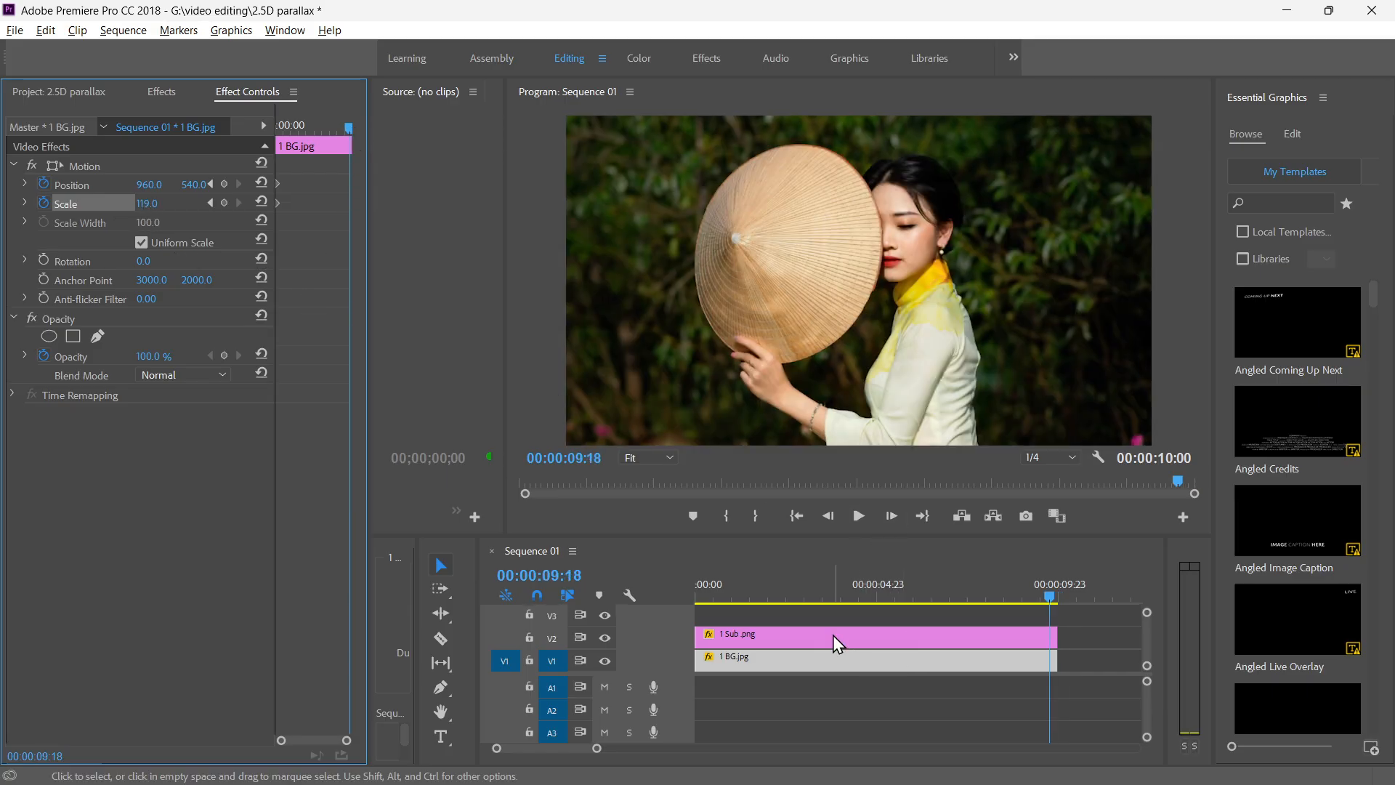
pyautogui.click(797, 665)
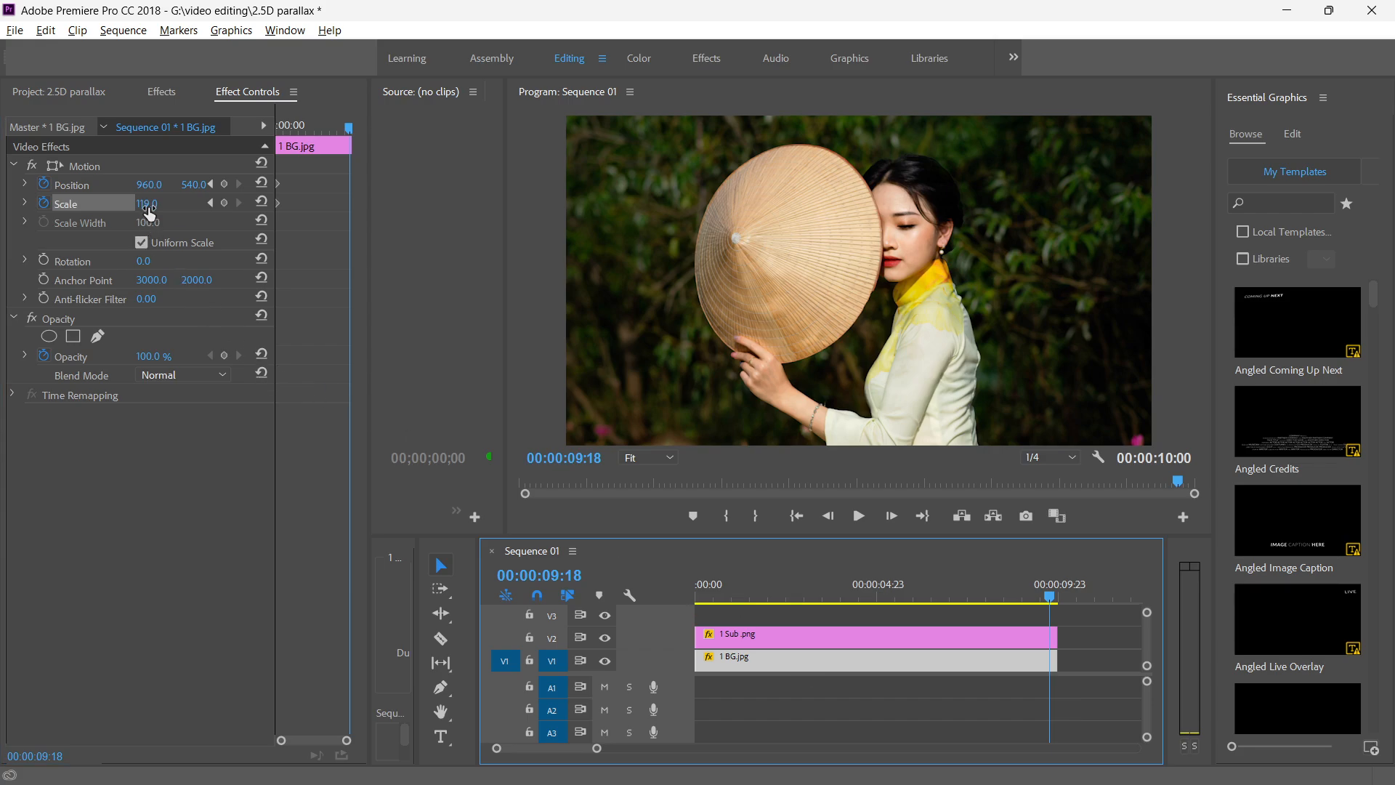
pyautogui.moveTo(149, 209); pyautogui.dragTo(172, 210)
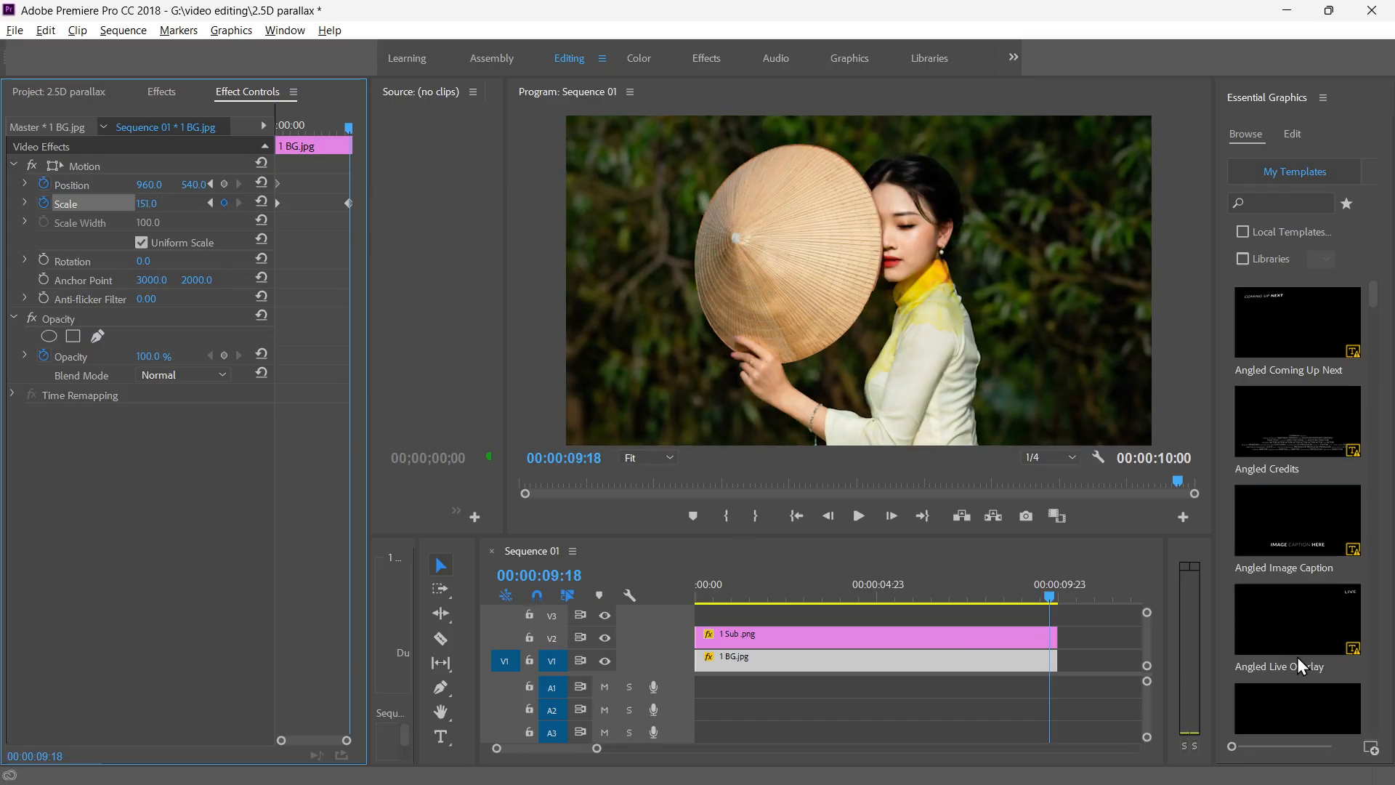
pyautogui.moveTo(1052, 595); pyautogui.dragTo(664, 591)
pyautogui.press('space')
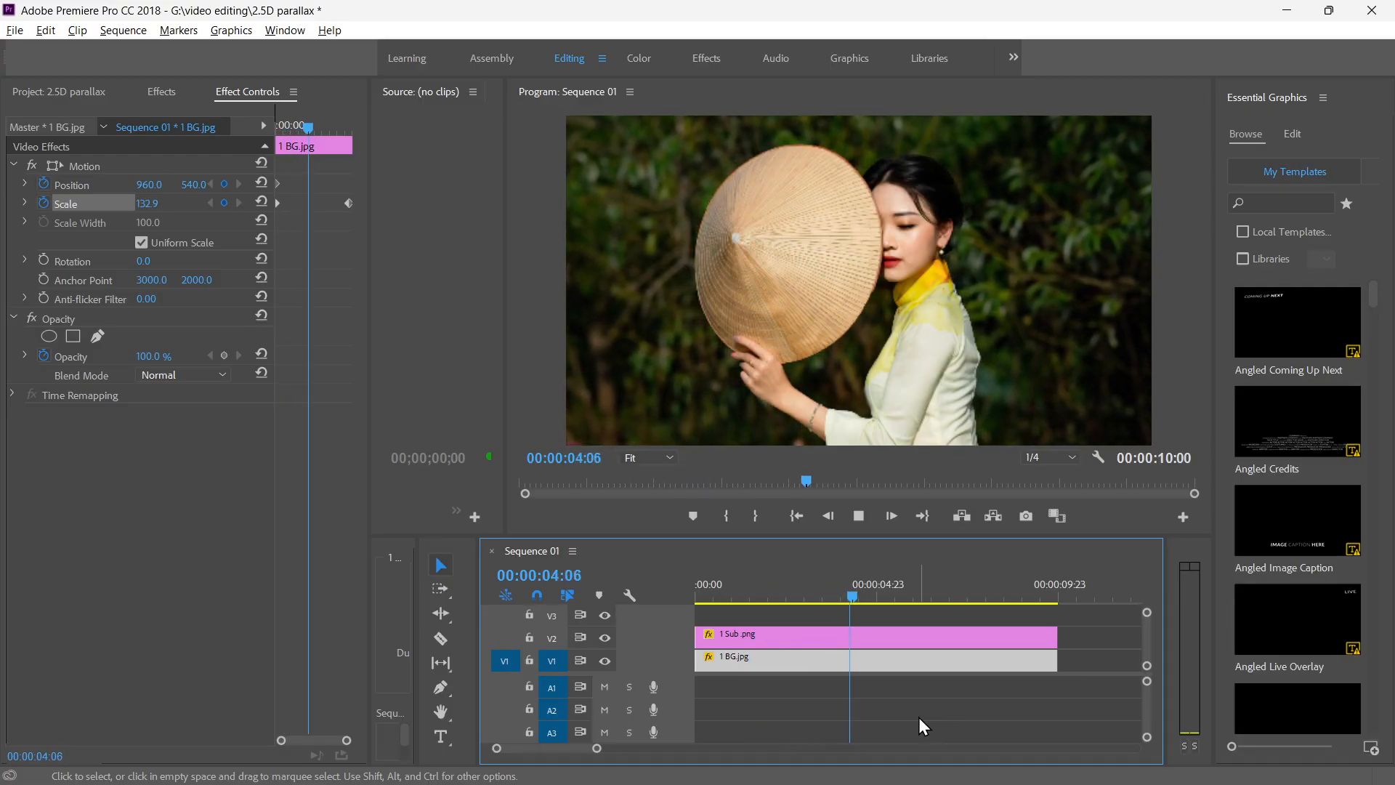
pyautogui.press('space')
# Keyframe the 1 Sub .png clip's scale from 41 at 00:00:00:00 to 28 at 00:00:09:16 and play the parallax back.
pyautogui.click(804, 639)
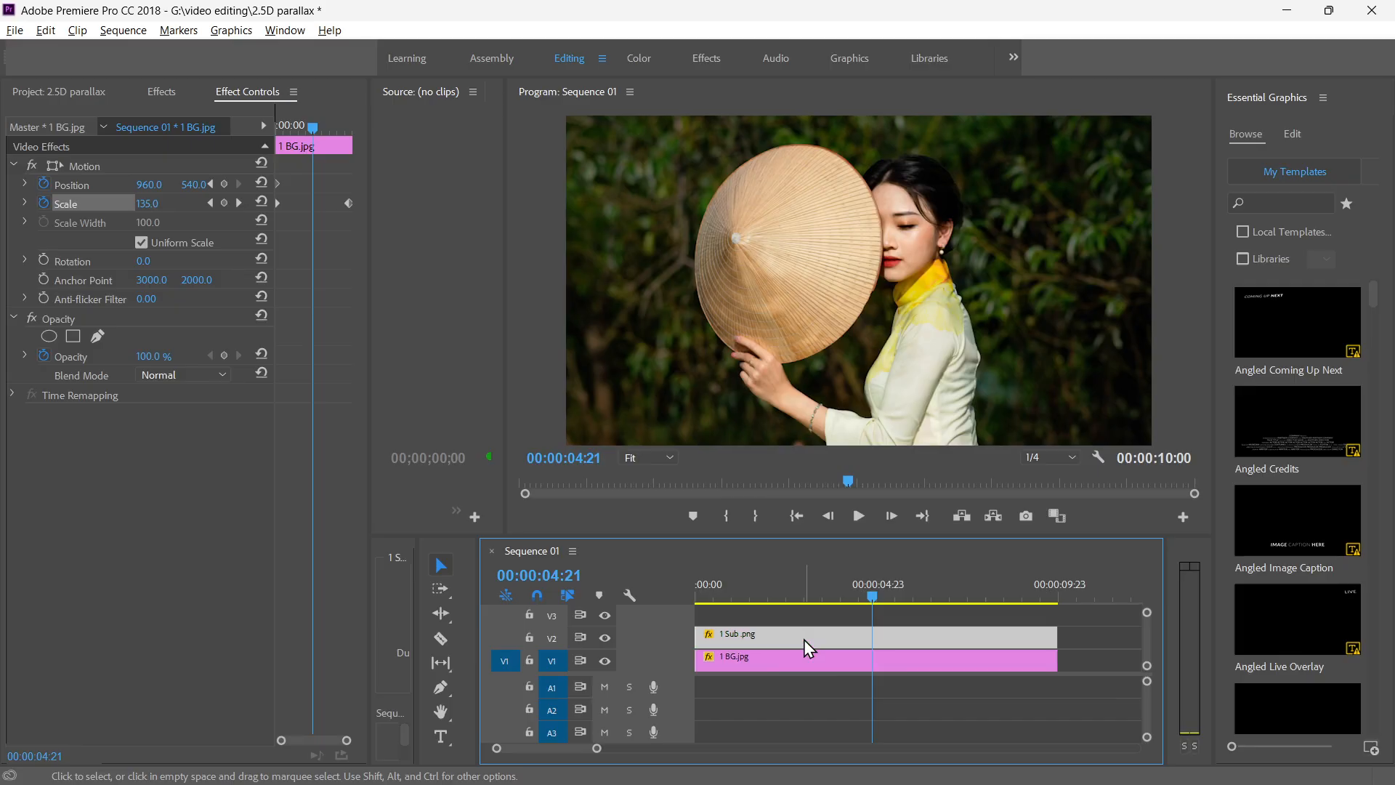
pyautogui.moveTo(307, 128); pyautogui.dragTo(197, 132)
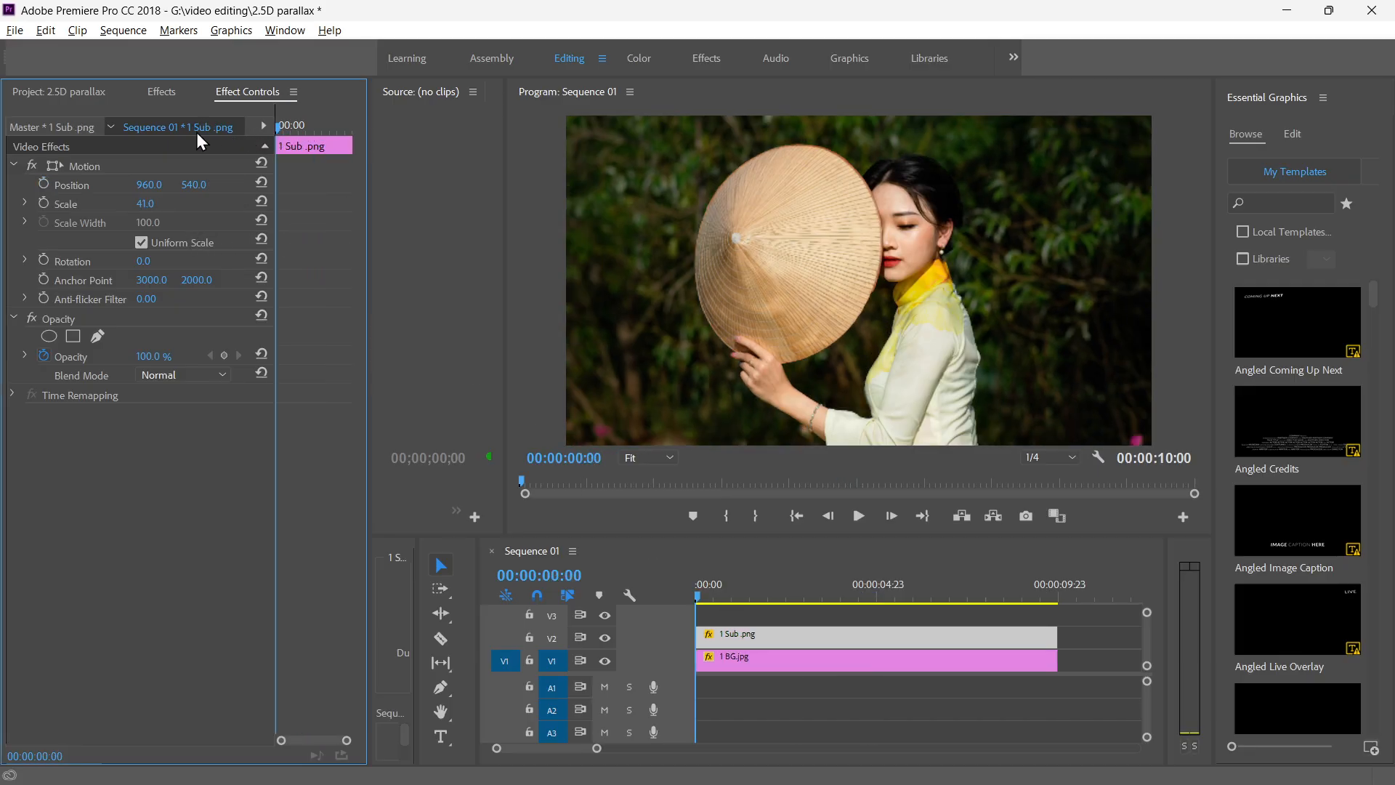
pyautogui.click(43, 202)
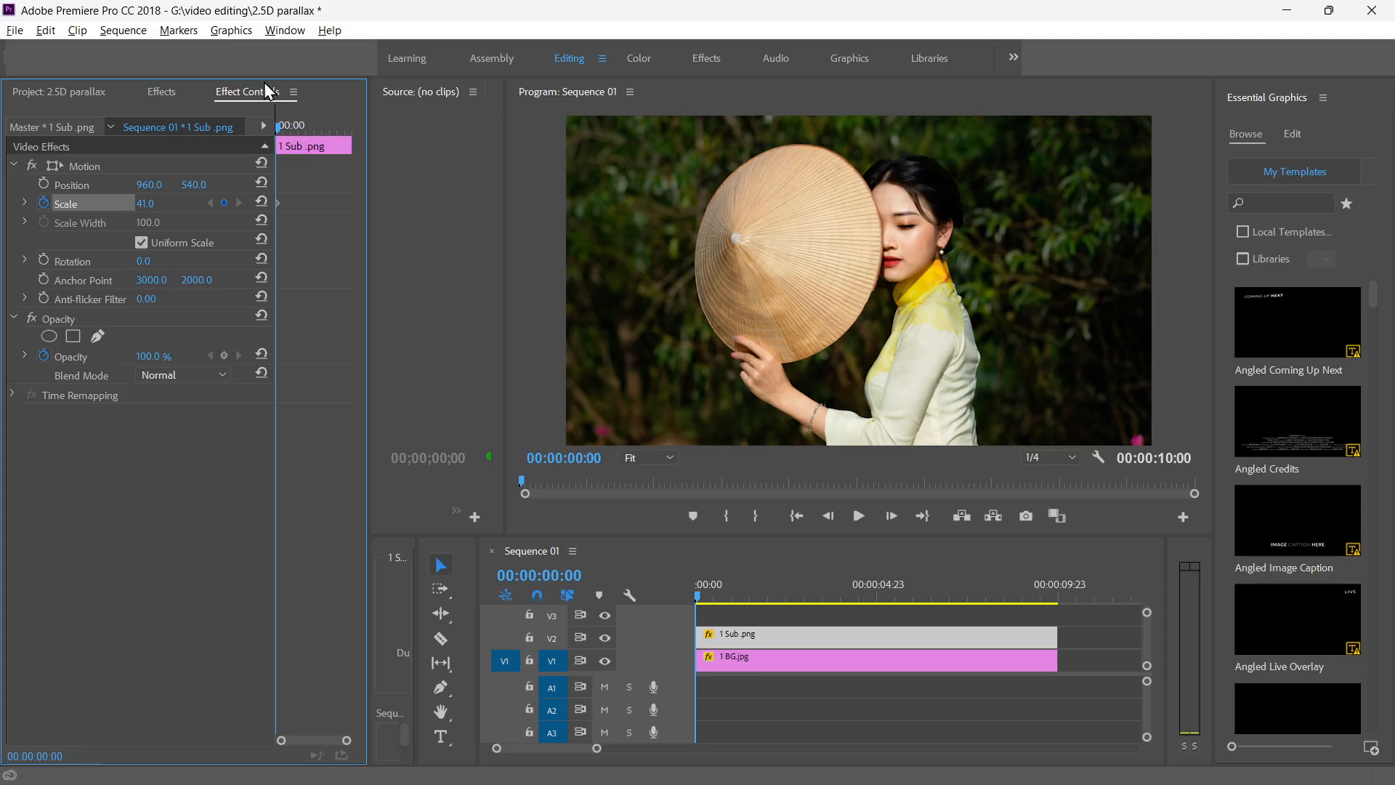
pyautogui.moveTo(273, 133); pyautogui.dragTo(346, 129)
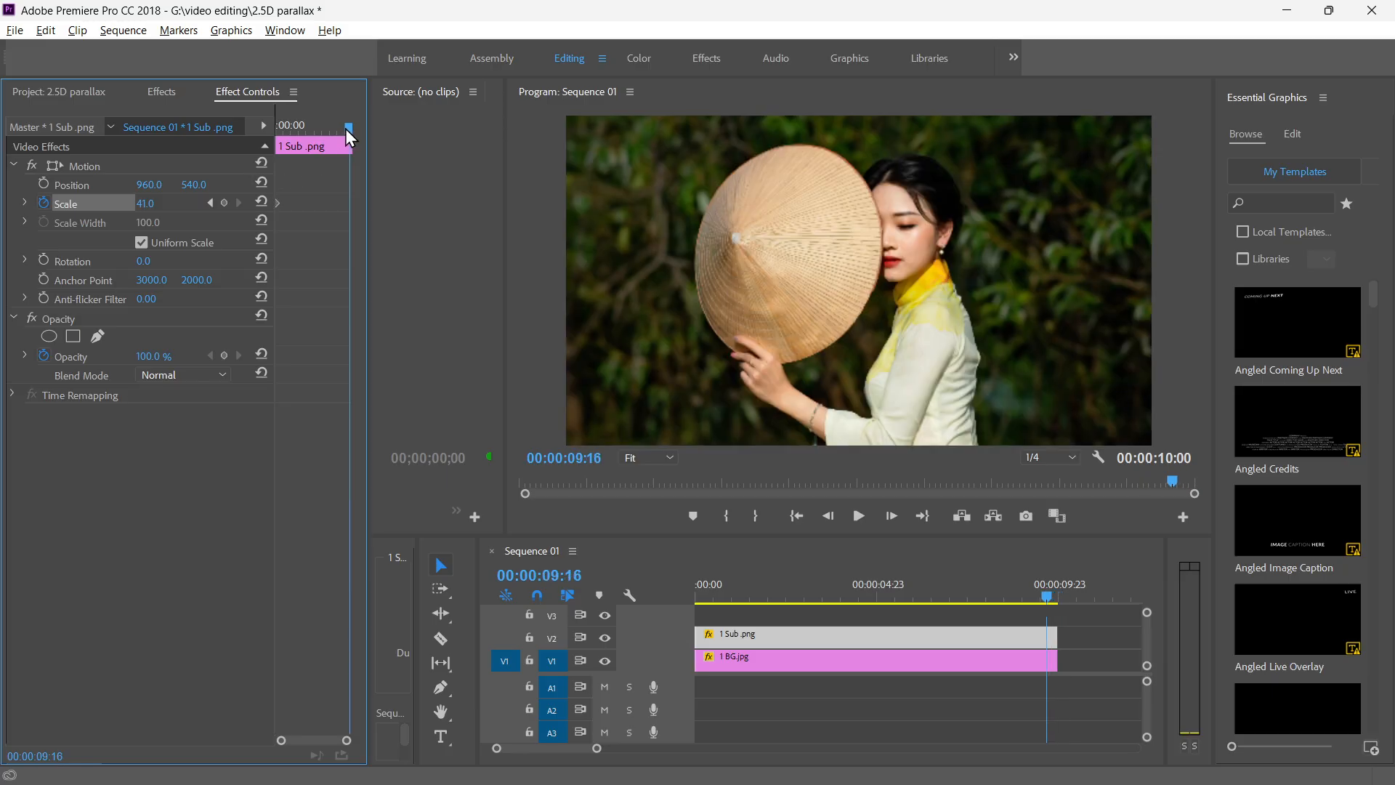
pyautogui.moveTo(145, 208); pyautogui.dragTo(137, 206)
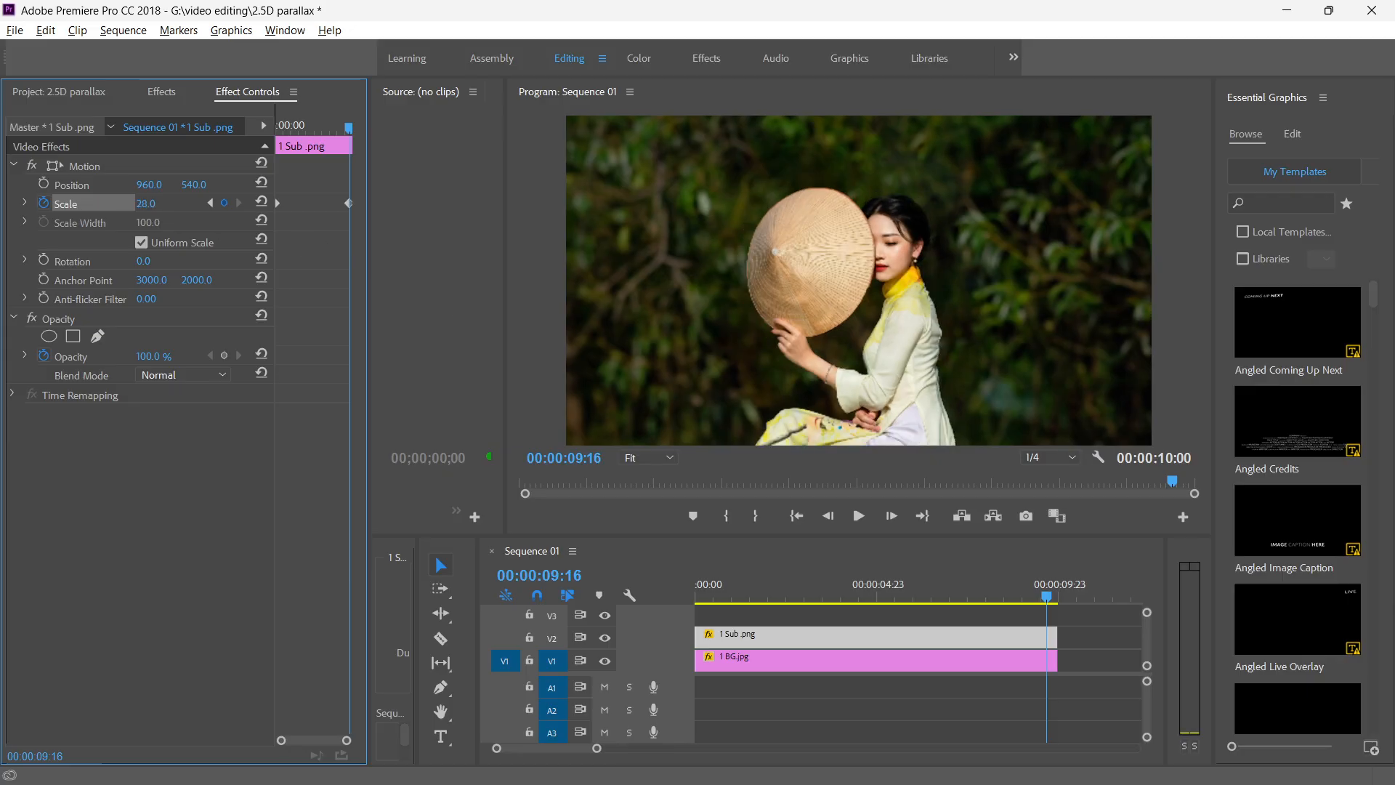
pyautogui.moveTo(1047, 595); pyautogui.dragTo(996, 598)
pyautogui.press('Home')
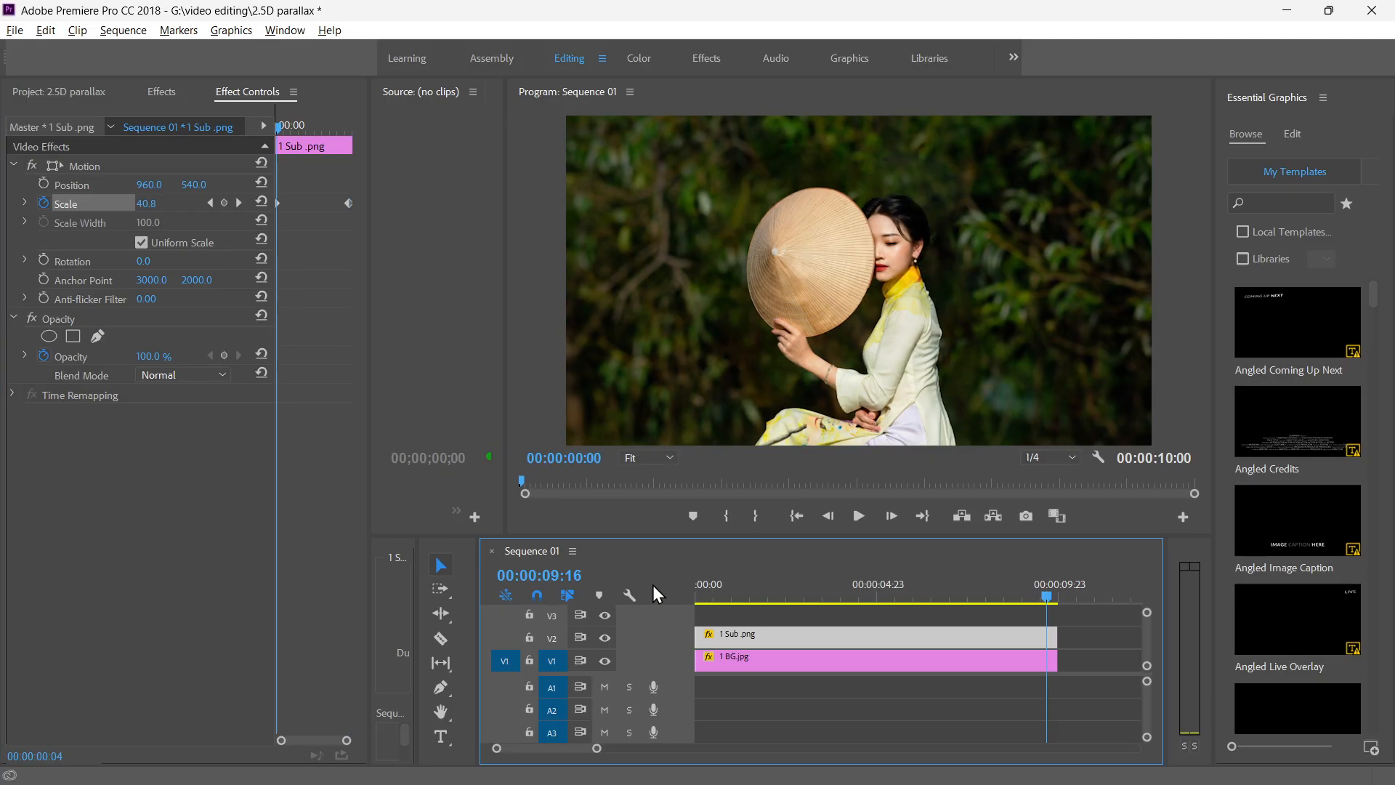
pyautogui.press('space')
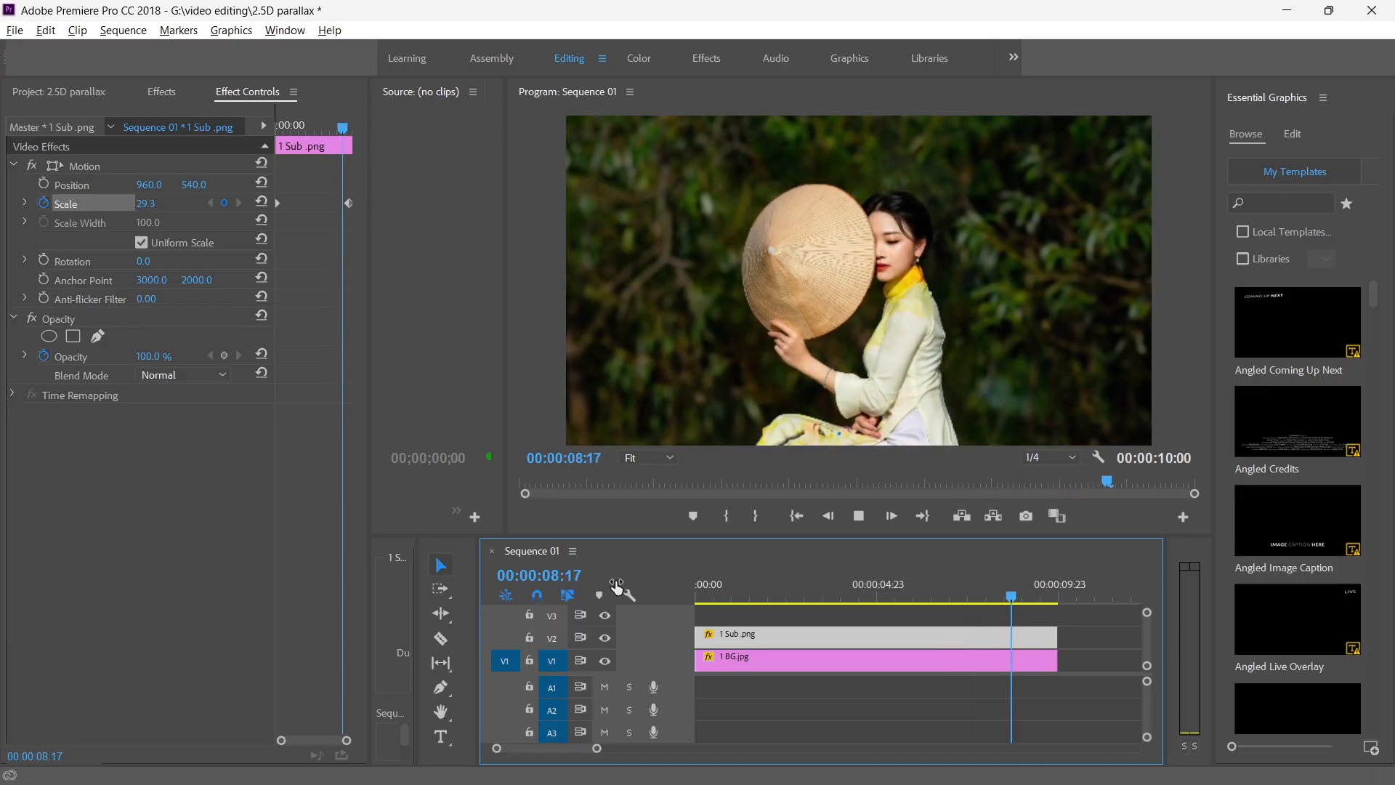
pyautogui.press('space')
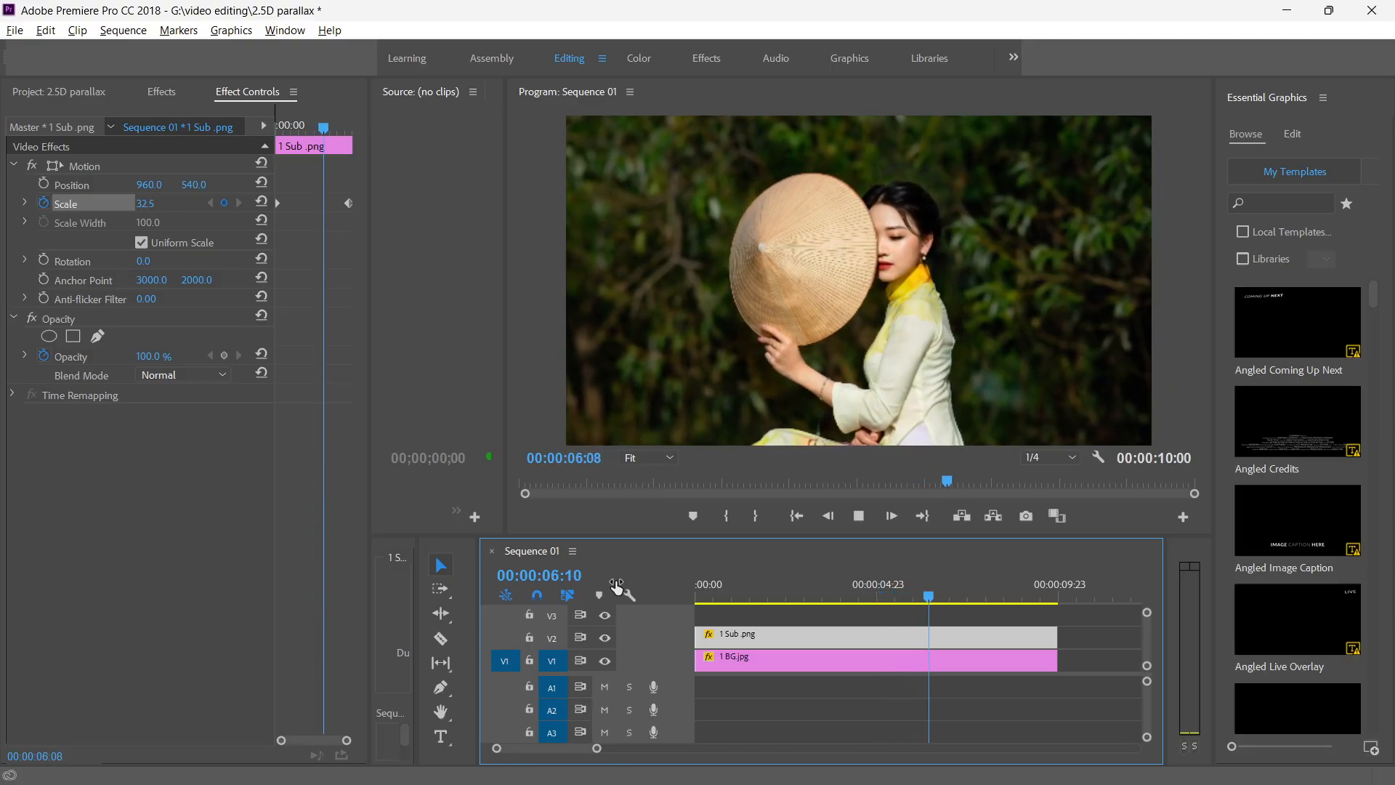
pyautogui.press('space')
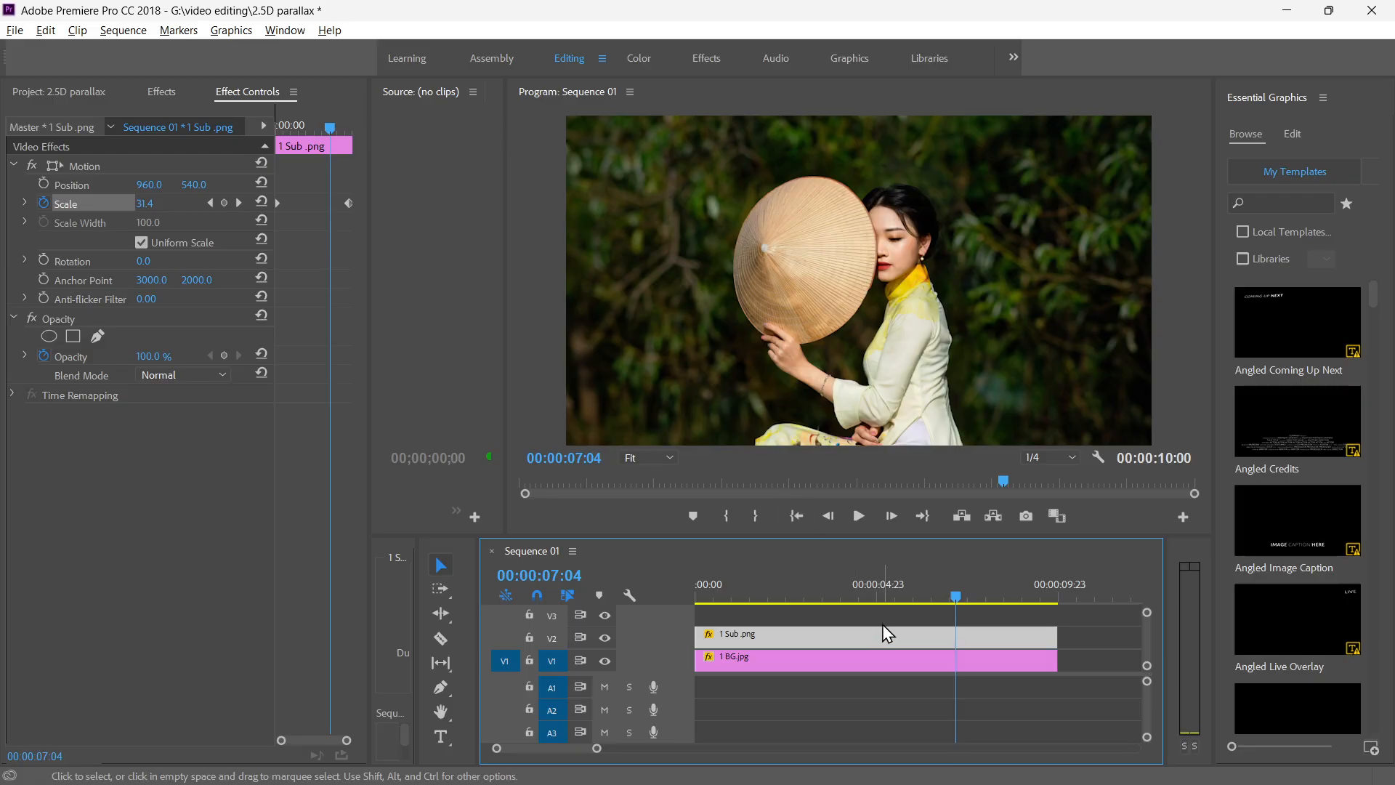
# Make the timeline taller and place the edge-of-jungle overlay clip at the start of track V3 above the subject.
pyautogui.moveTo(869, 534); pyautogui.dragTo(872, 482)
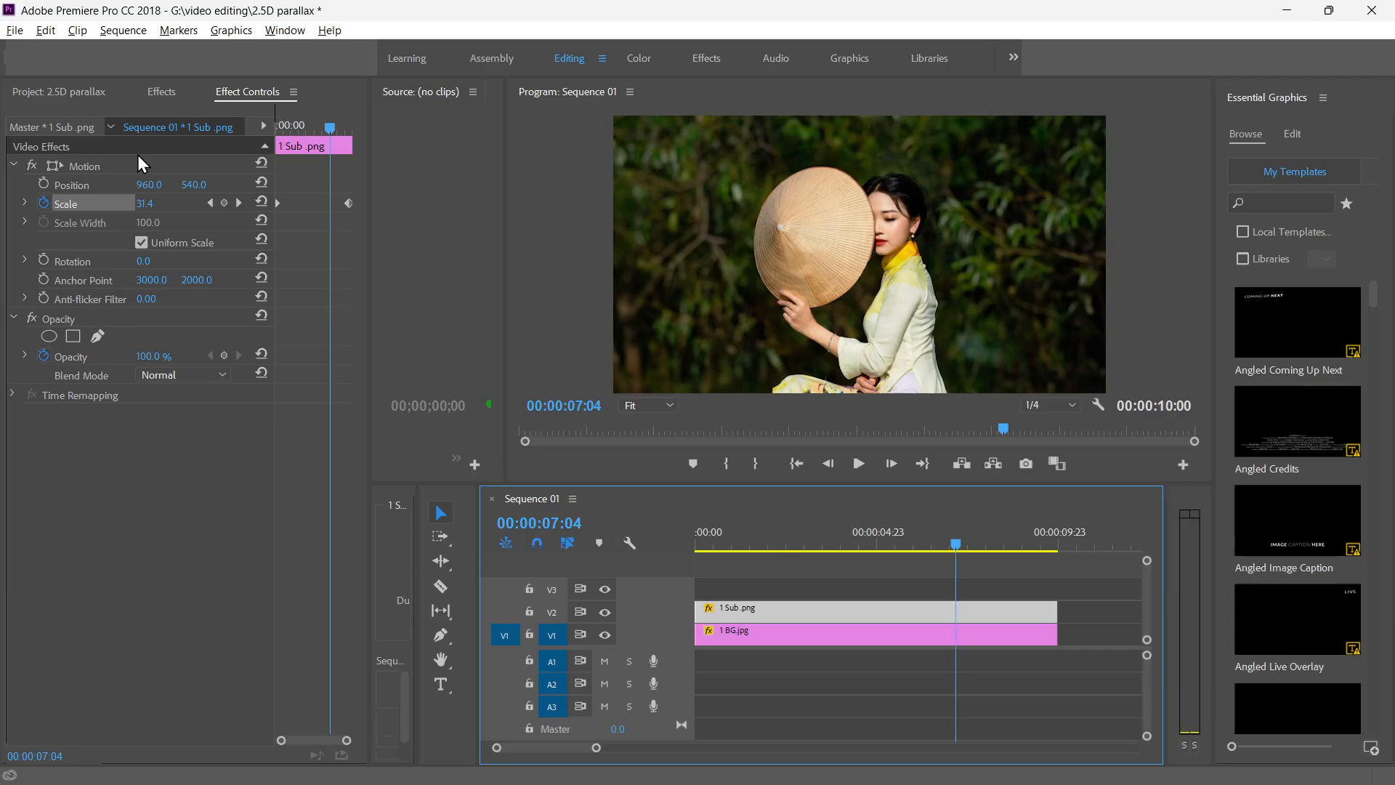
pyautogui.click(32, 93)
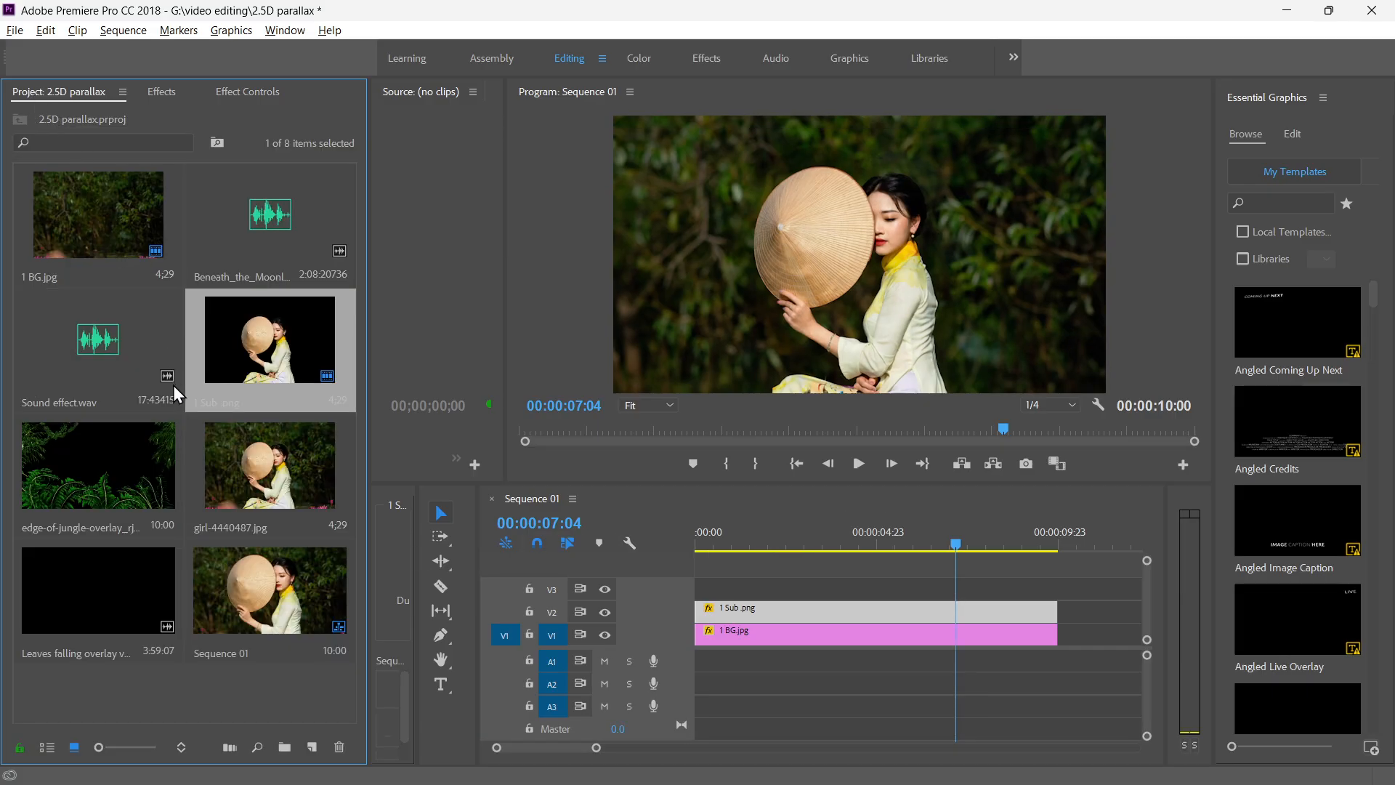
pyautogui.doubleClick(86, 487)
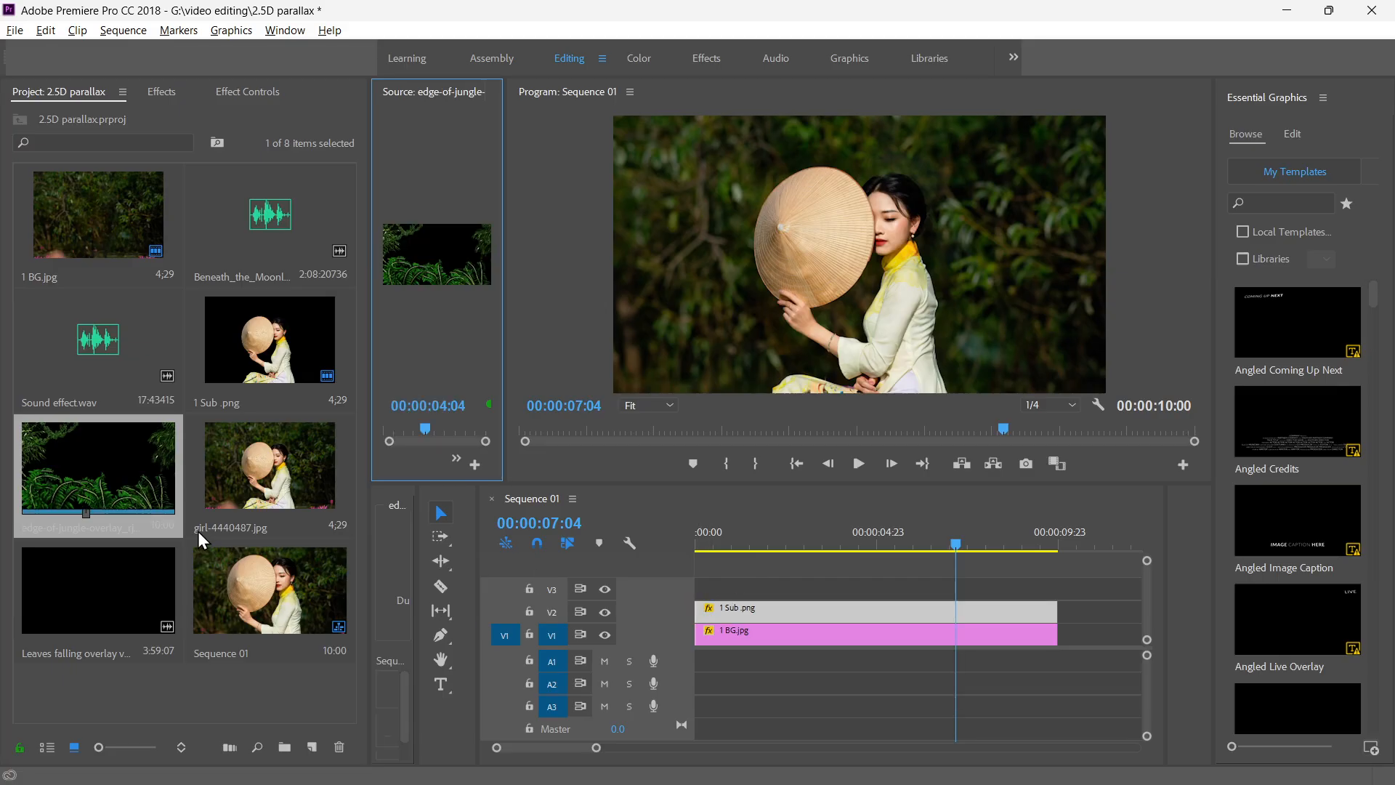
pyautogui.moveTo(91, 483); pyautogui.dragTo(921, 606)
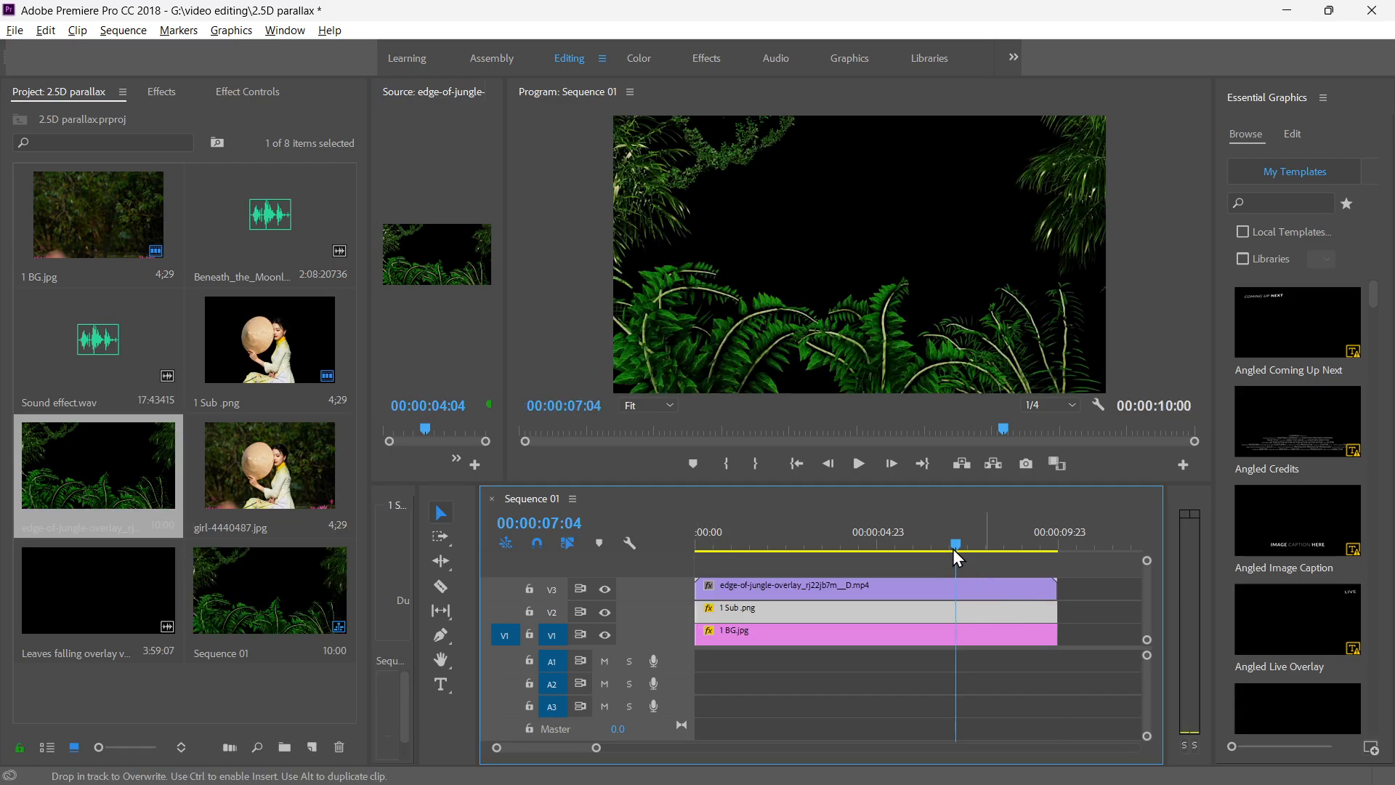
# Play the jungle overlay back, also in an enlarged preview, and compare the picture with track V3 hidden and shown.
pyautogui.press('Home')
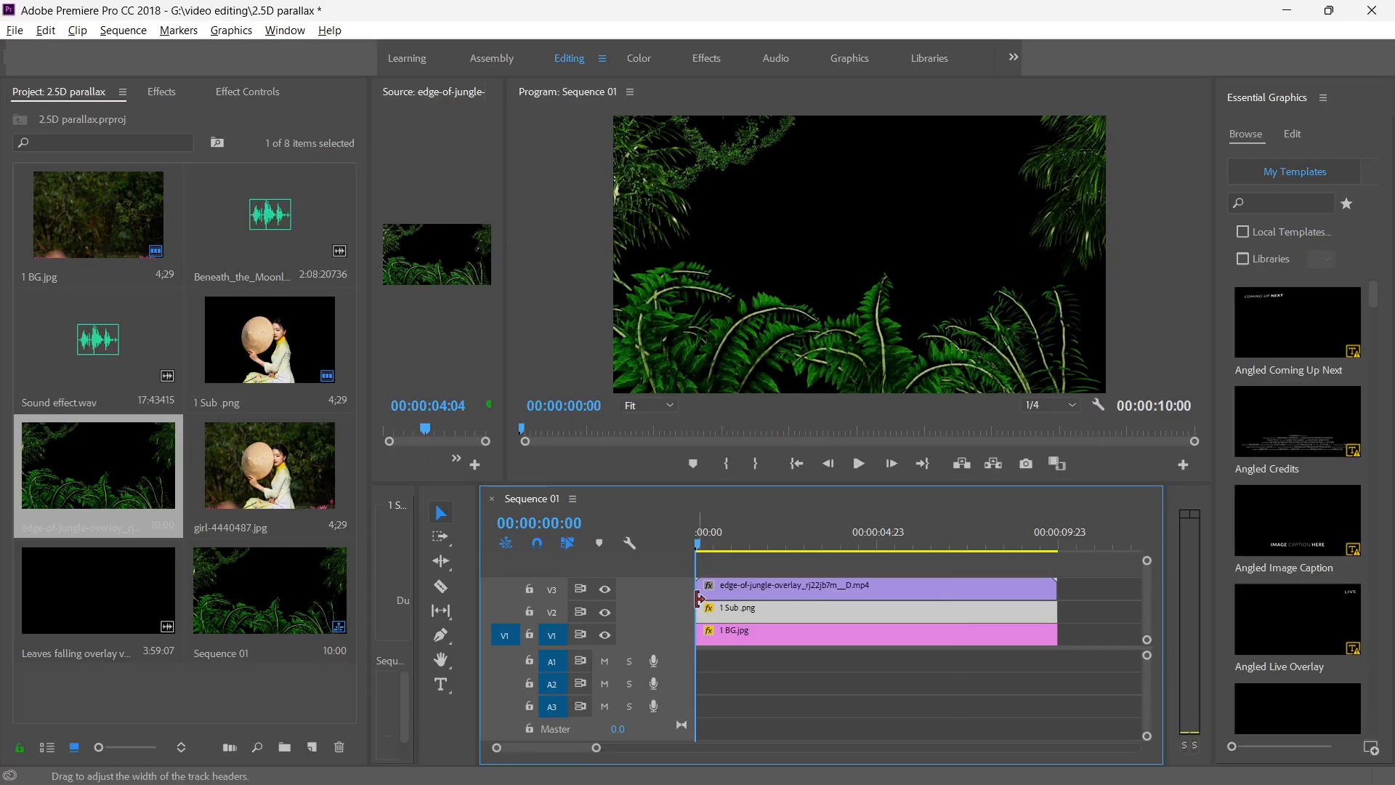
pyautogui.press('space')
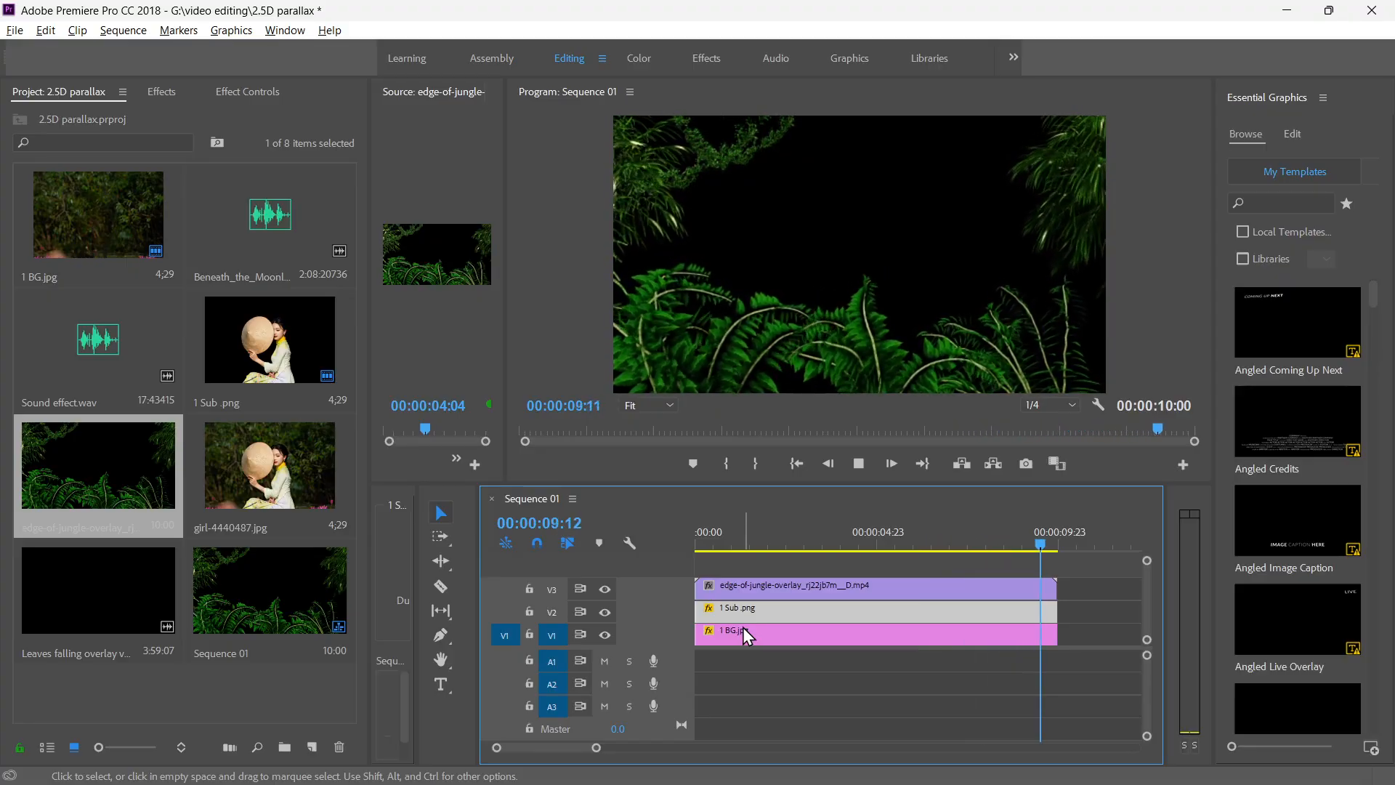
pyautogui.press('space')
pyautogui.moveTo(1051, 546); pyautogui.dragTo(661, 547)
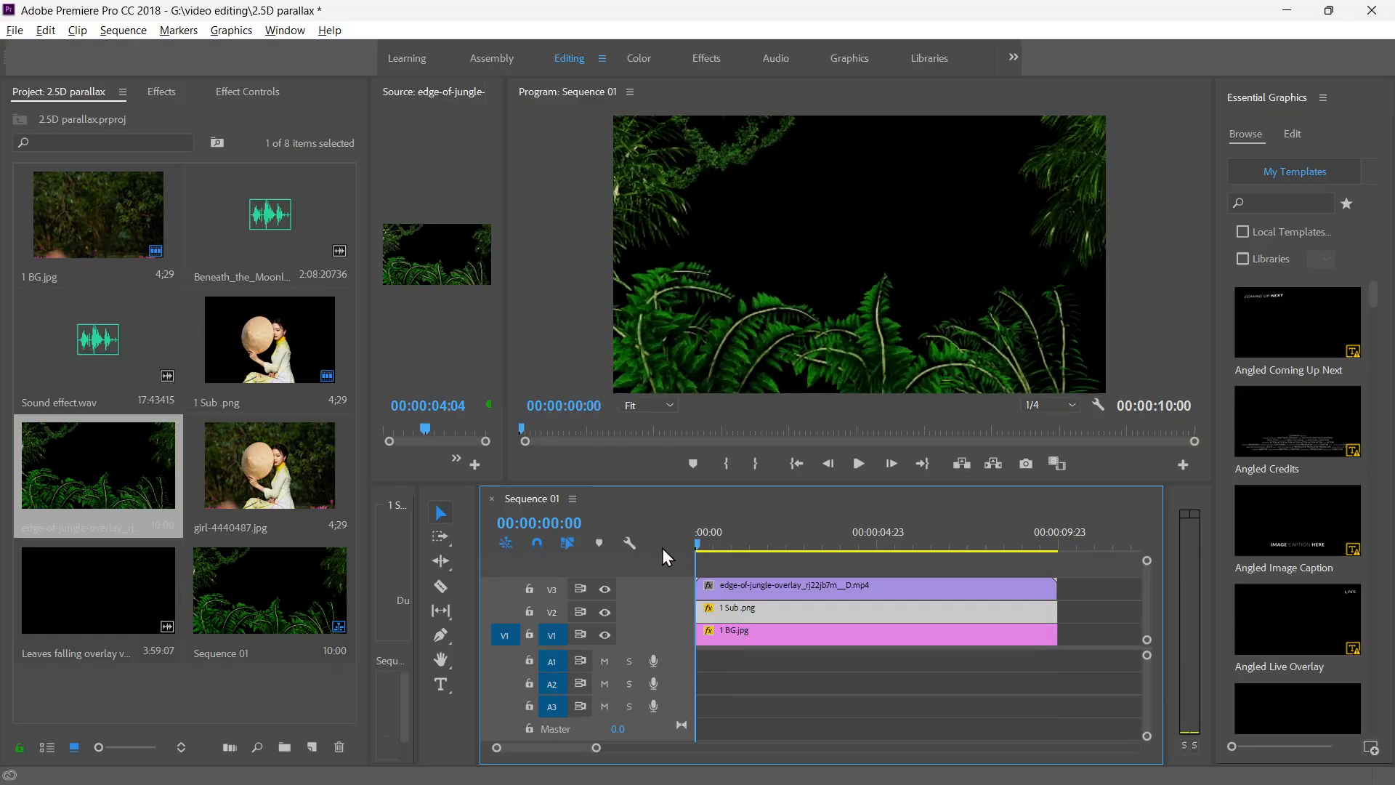
pyautogui.press('space')
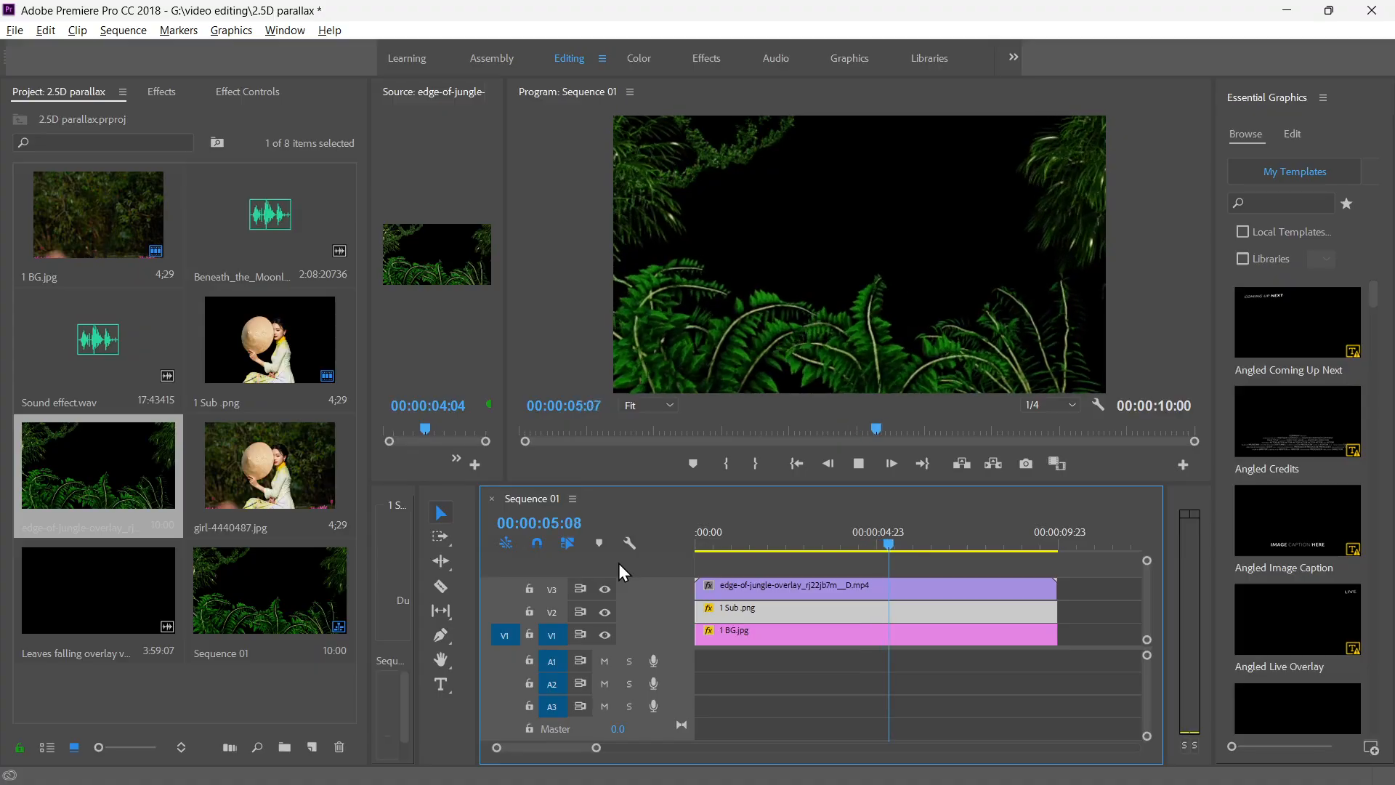
pyautogui.press('space')
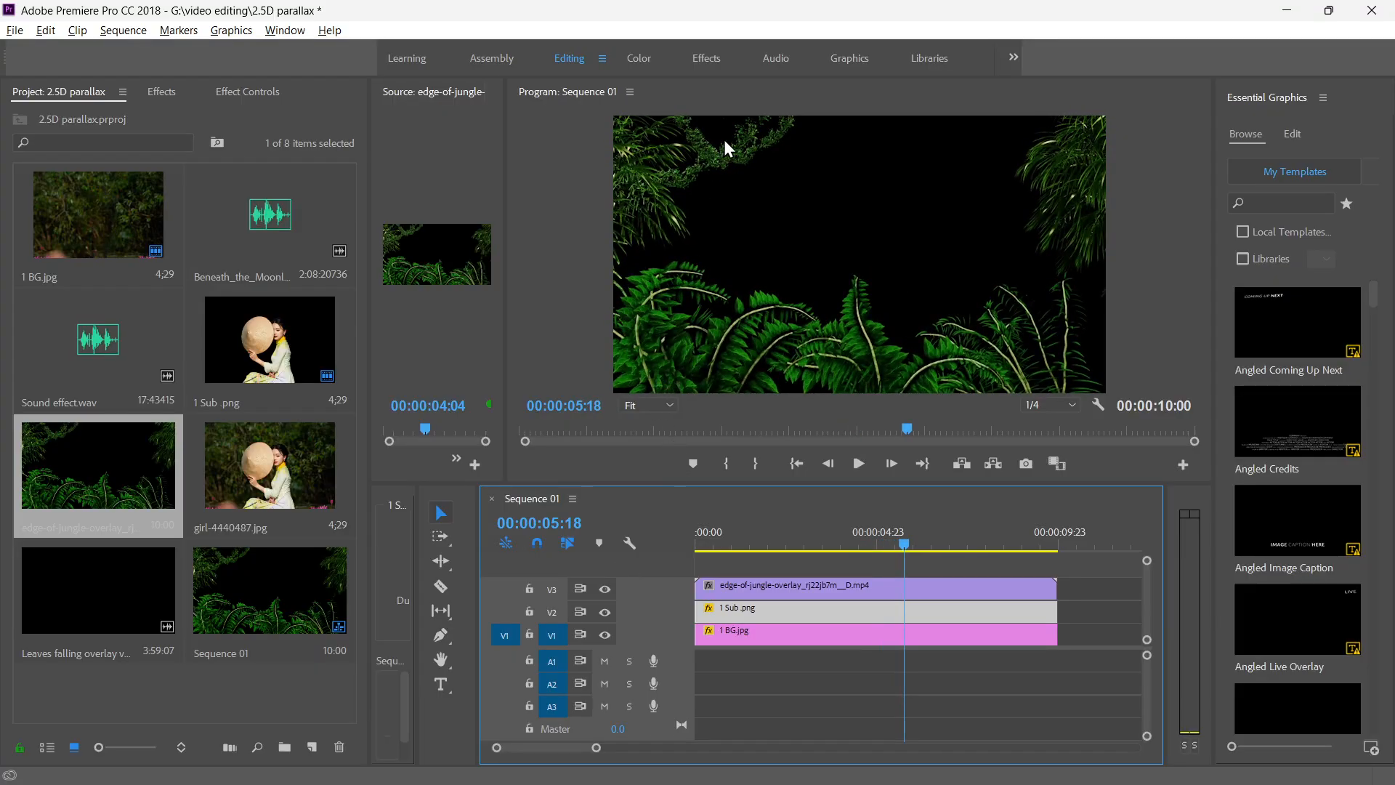
pyautogui.press('`')
pyautogui.press('space')
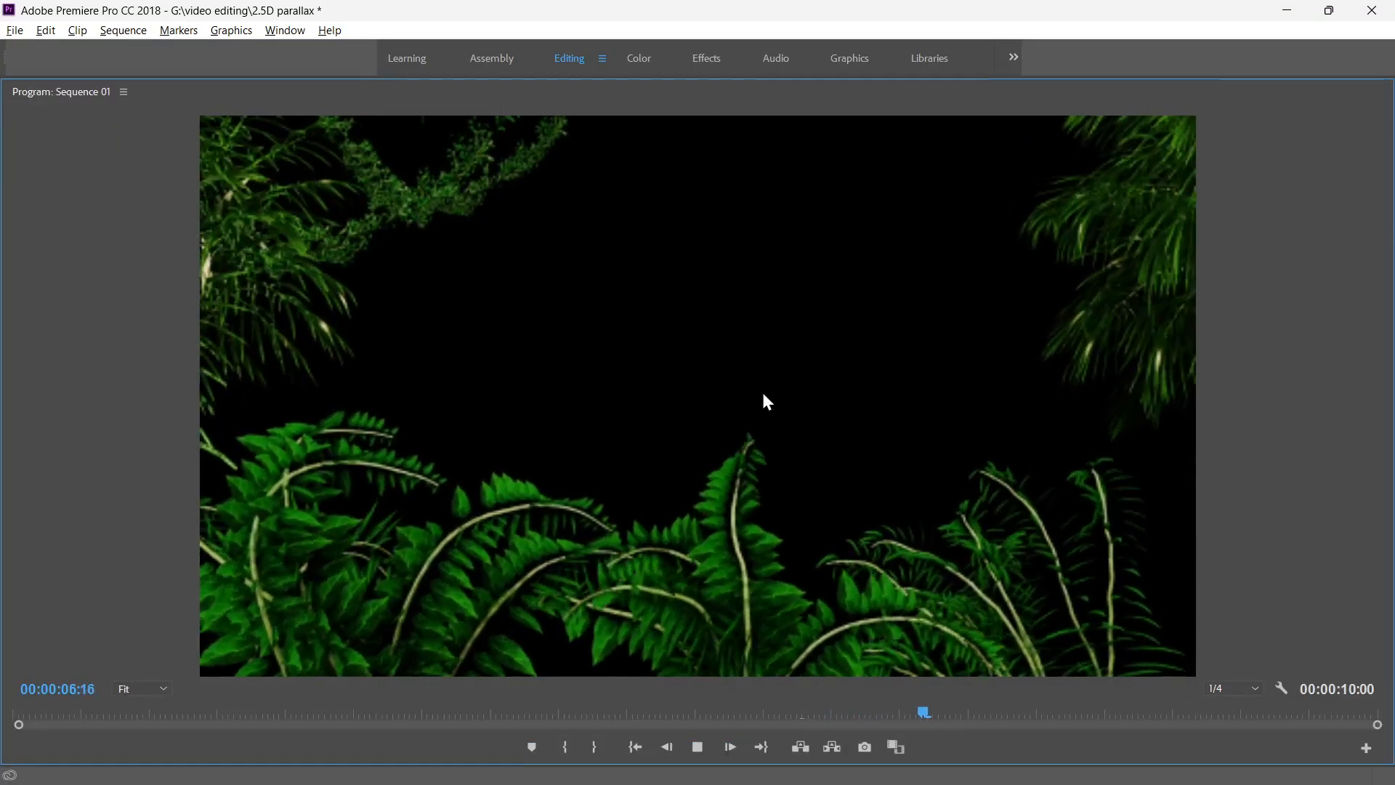
pyautogui.press('space')
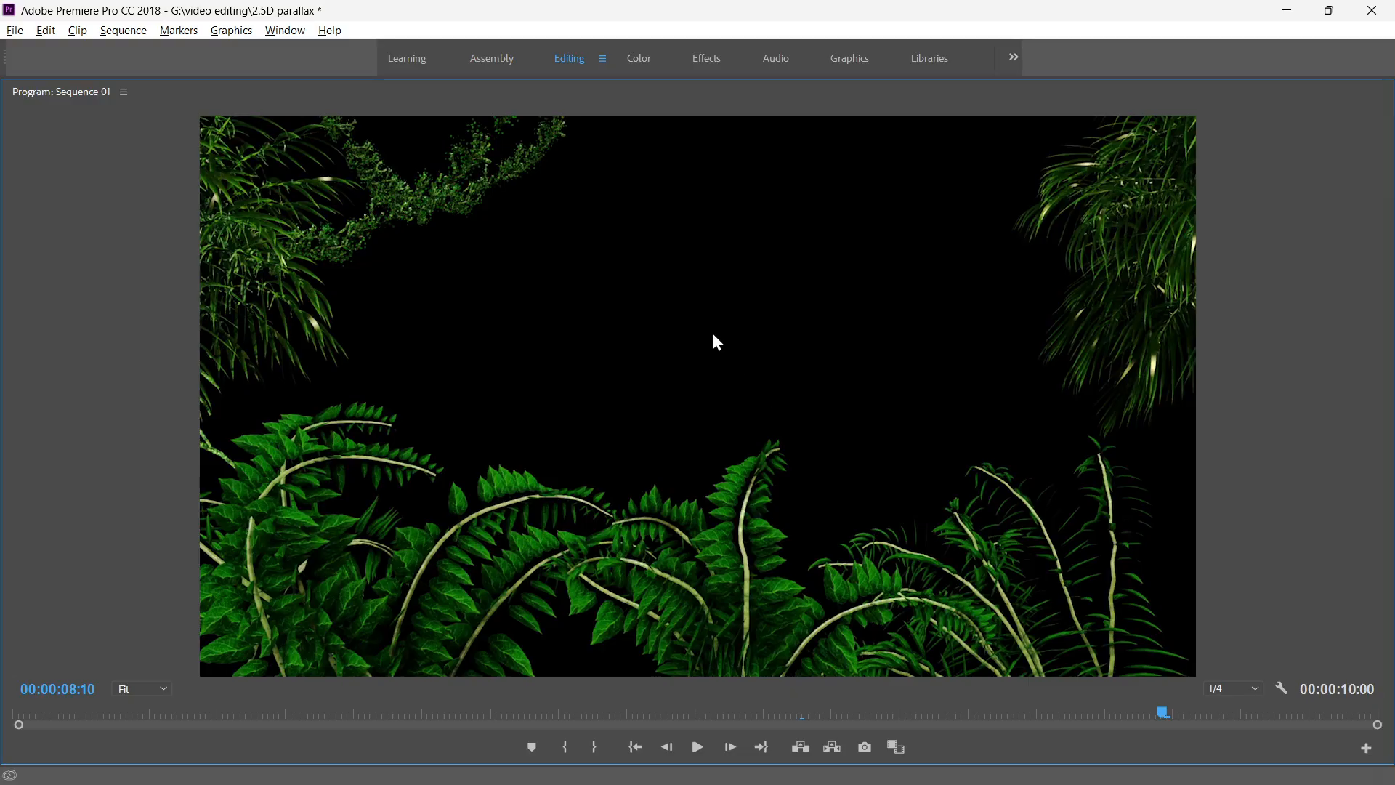
pyautogui.press('`')
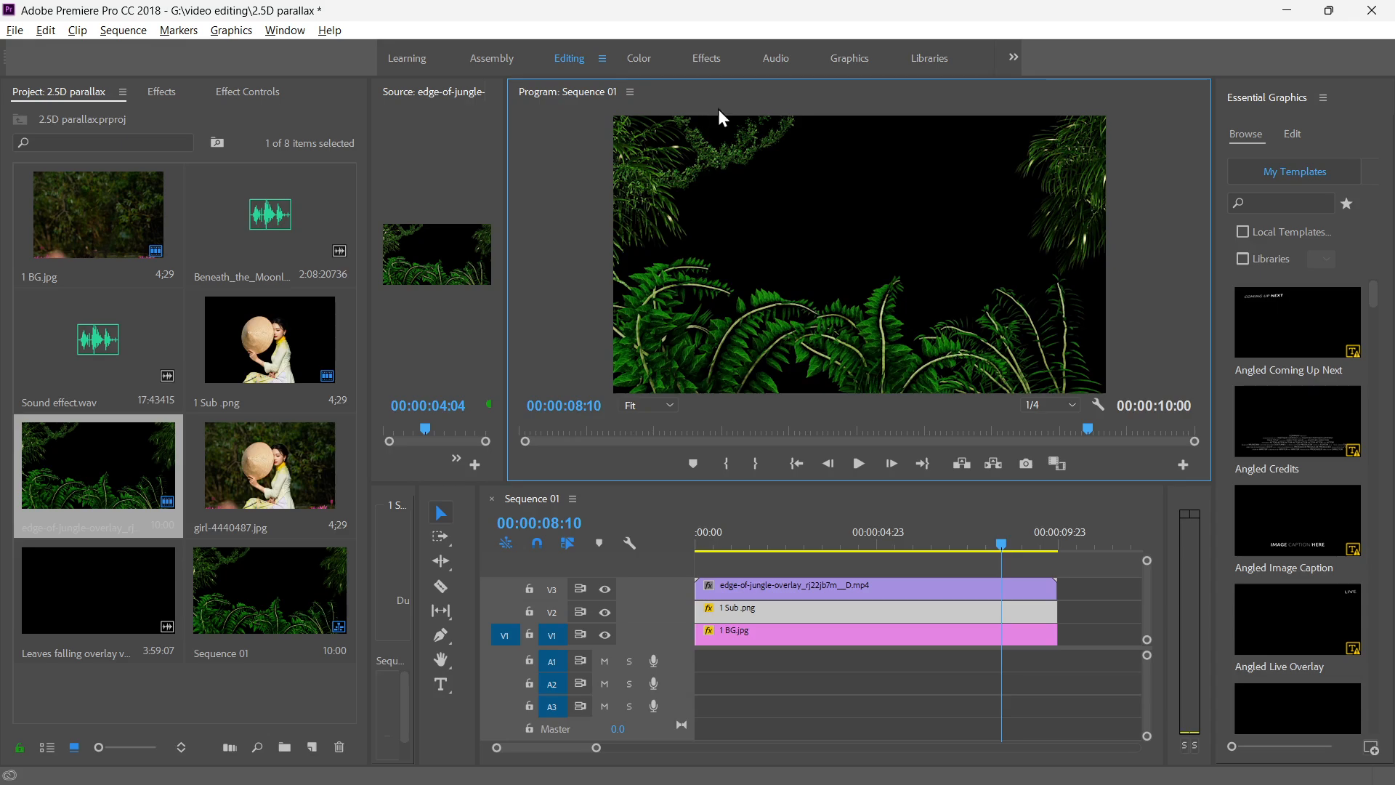
pyautogui.click(604, 590)
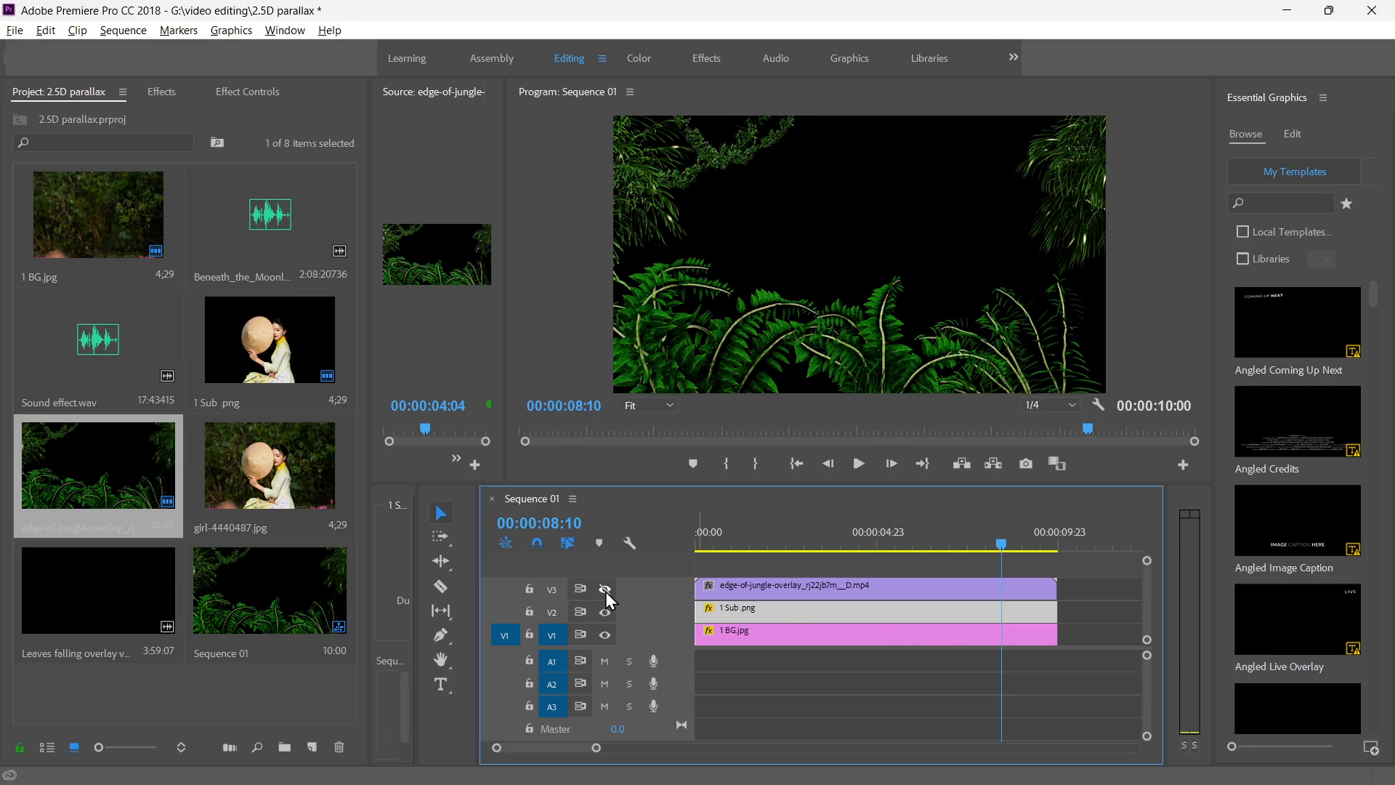
pyautogui.click(605, 590)
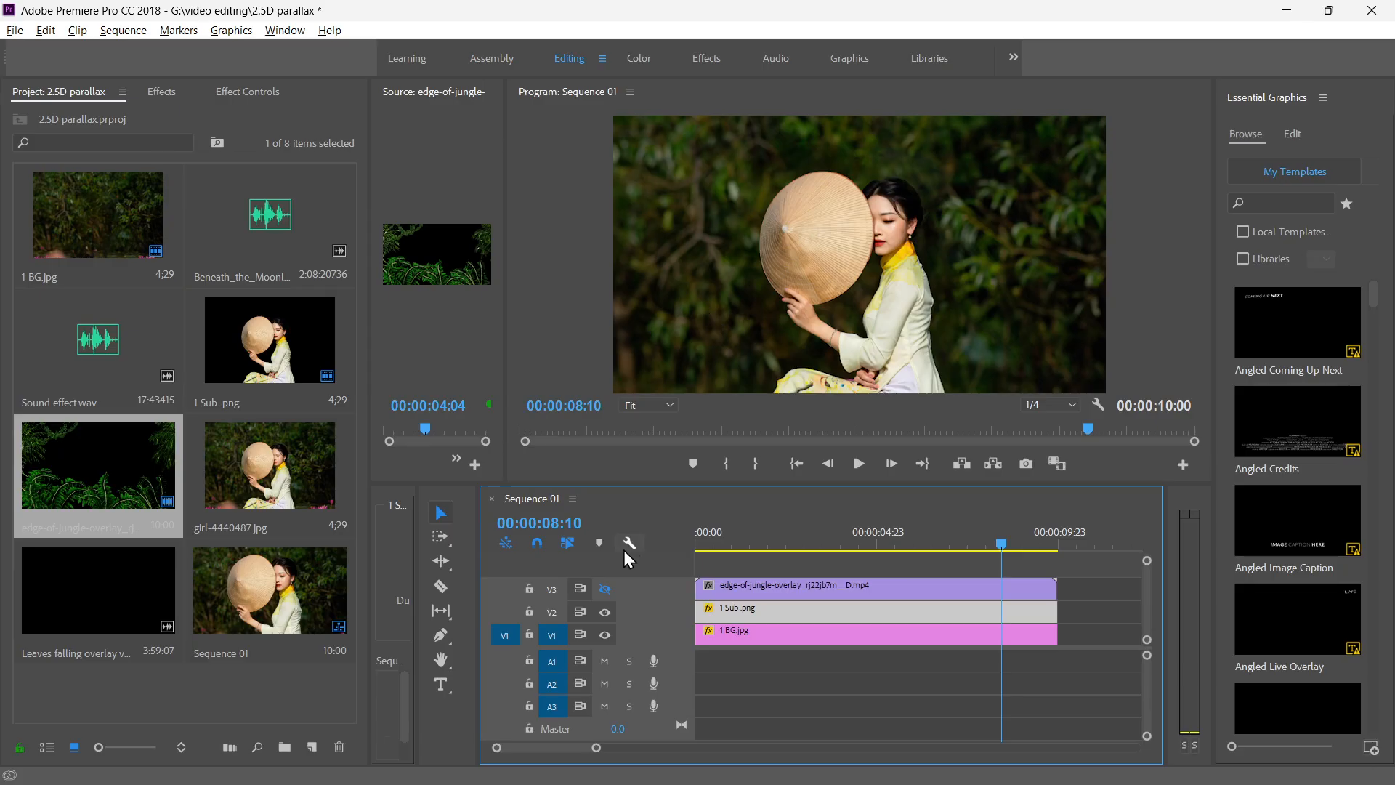
pyautogui.click(604, 589)
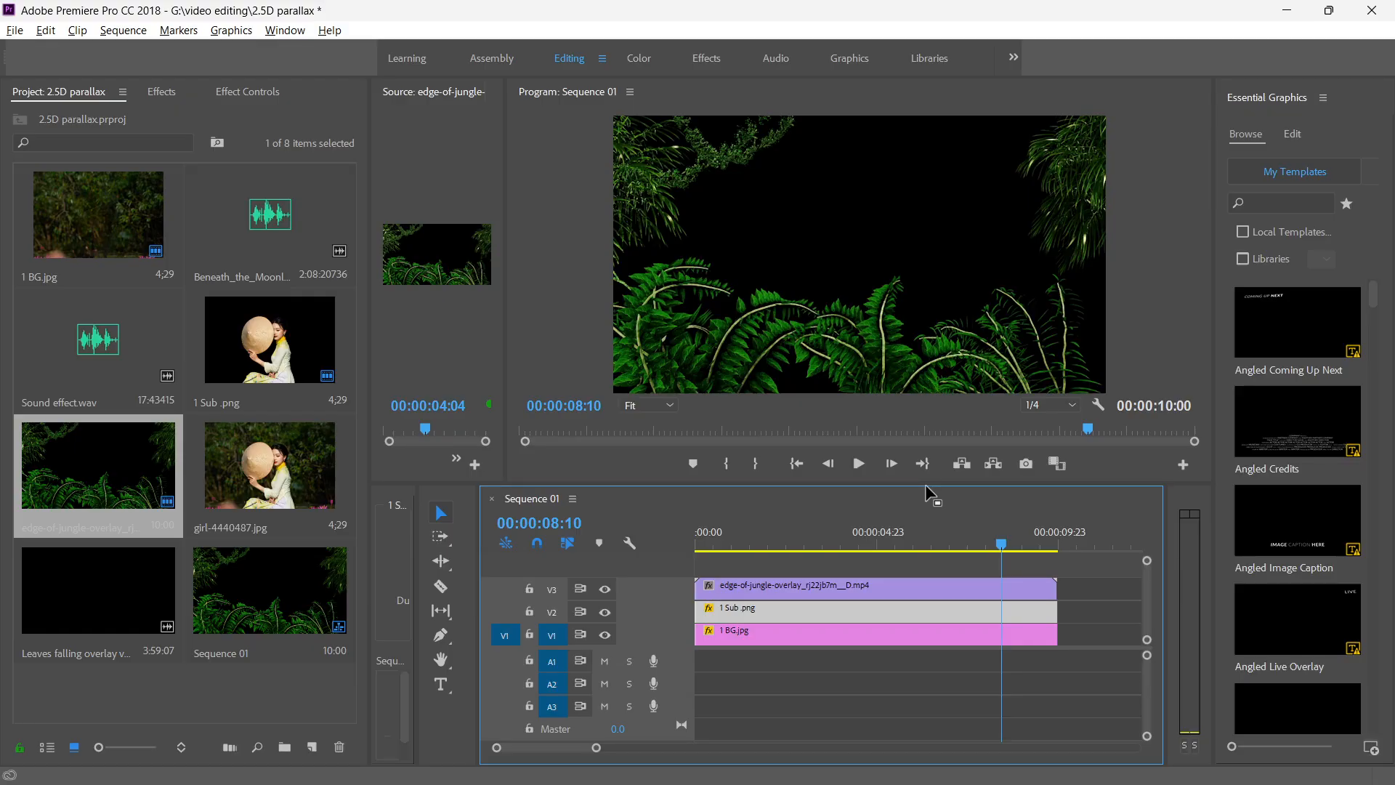
# Try to draw a freehand opacity mask on the selected 1 Sub .png clip around the picture's upper-left foliage, using an enlarged preview.
pyautogui.click(246, 91)
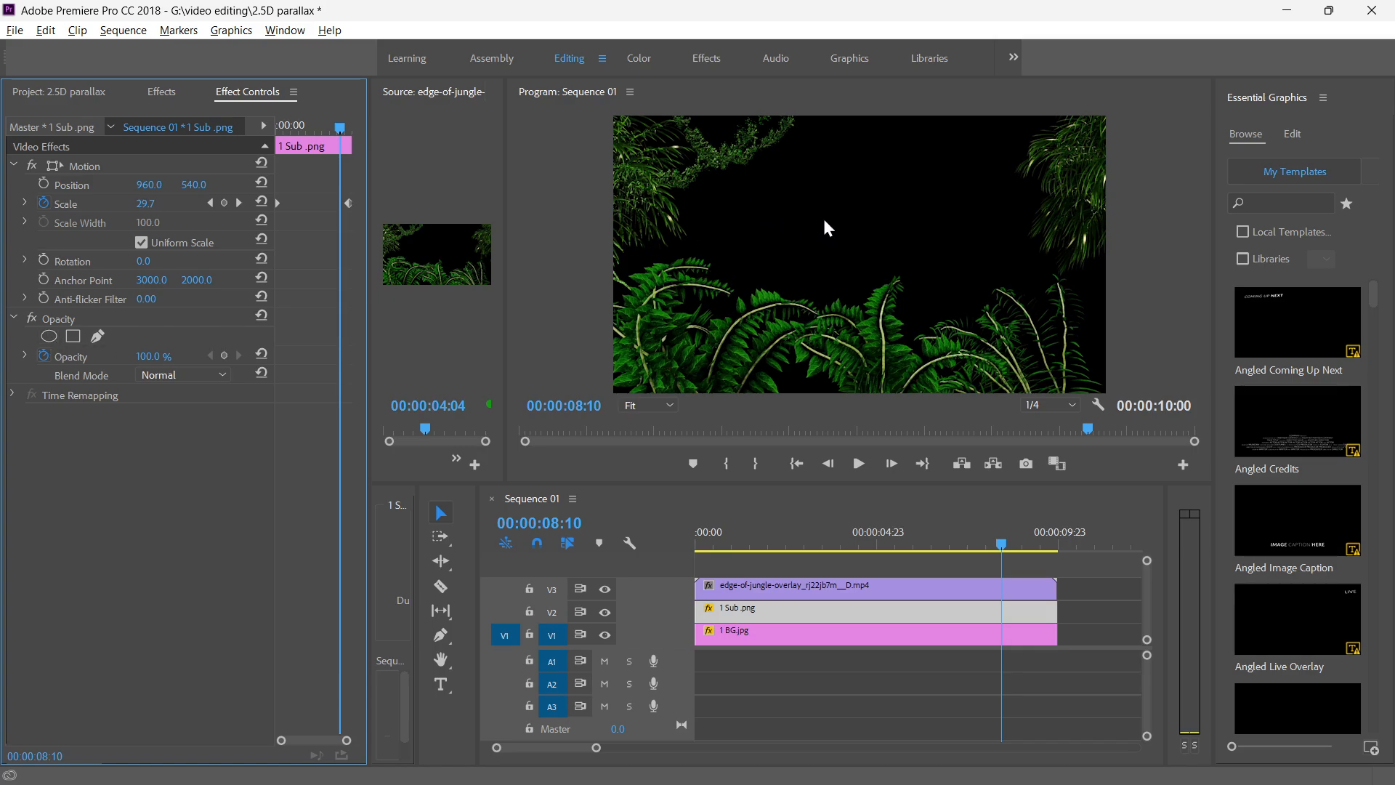
pyautogui.click(96, 336)
pyautogui.click(814, 273)
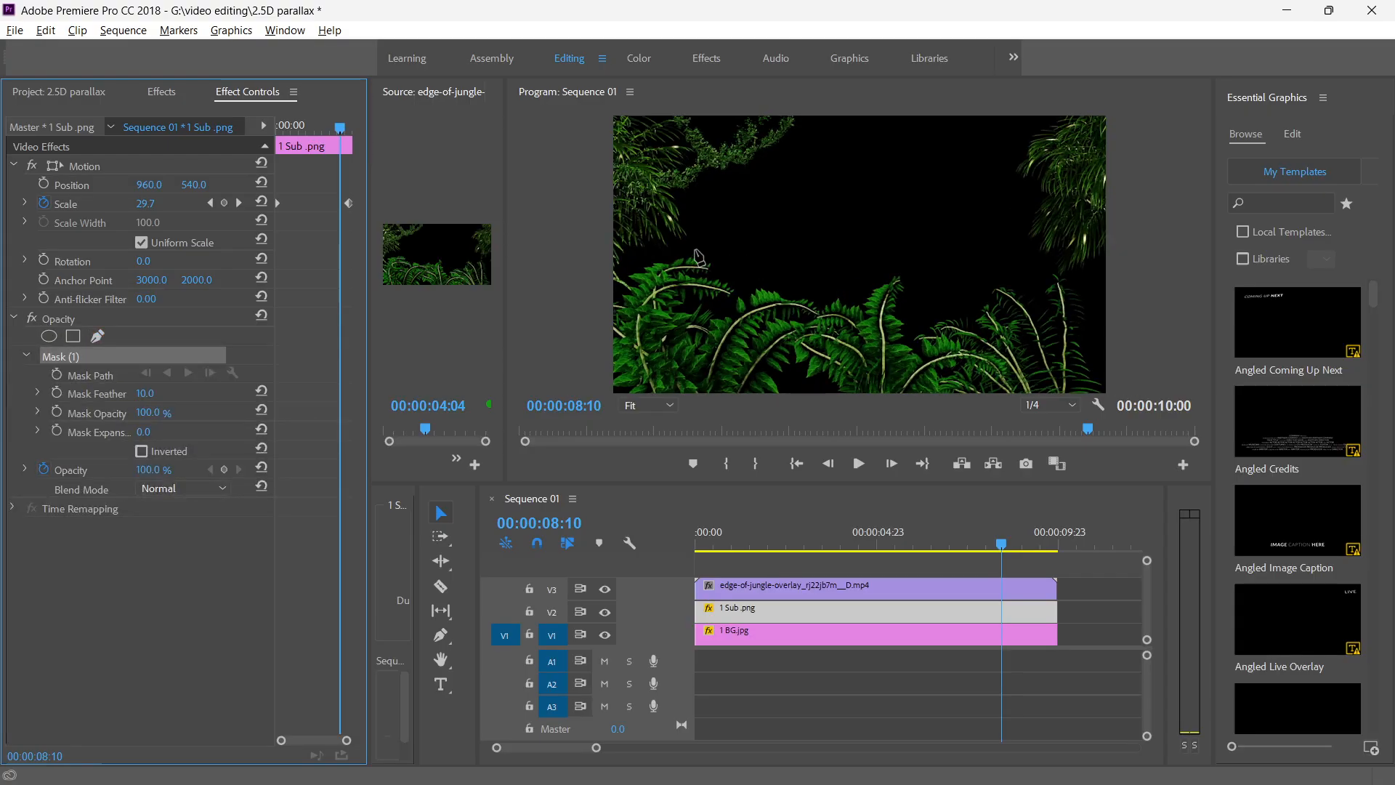
pyautogui.doubleClick(754, 94)
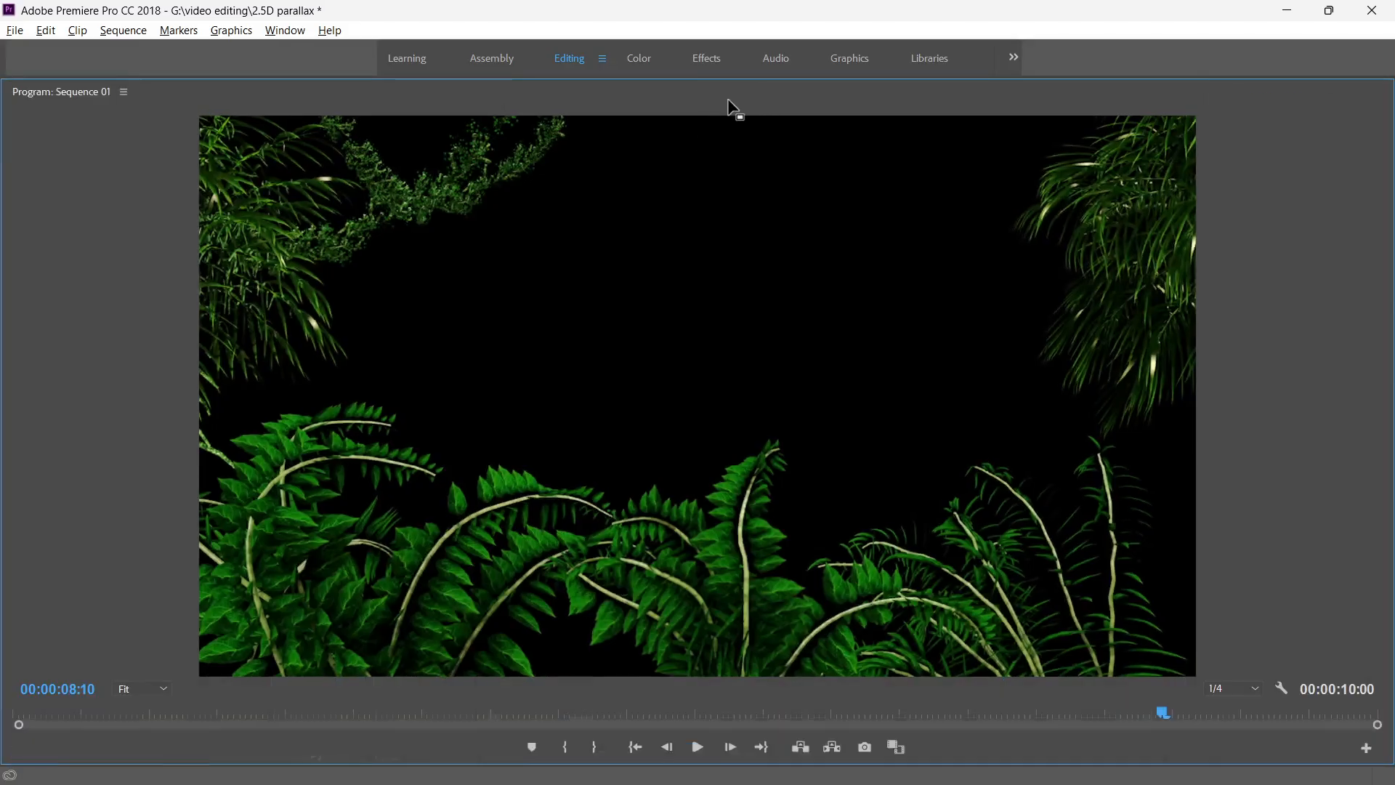
pyautogui.click(177, 434)
pyautogui.click(213, 423)
pyautogui.click(272, 388)
pyautogui.click(319, 387)
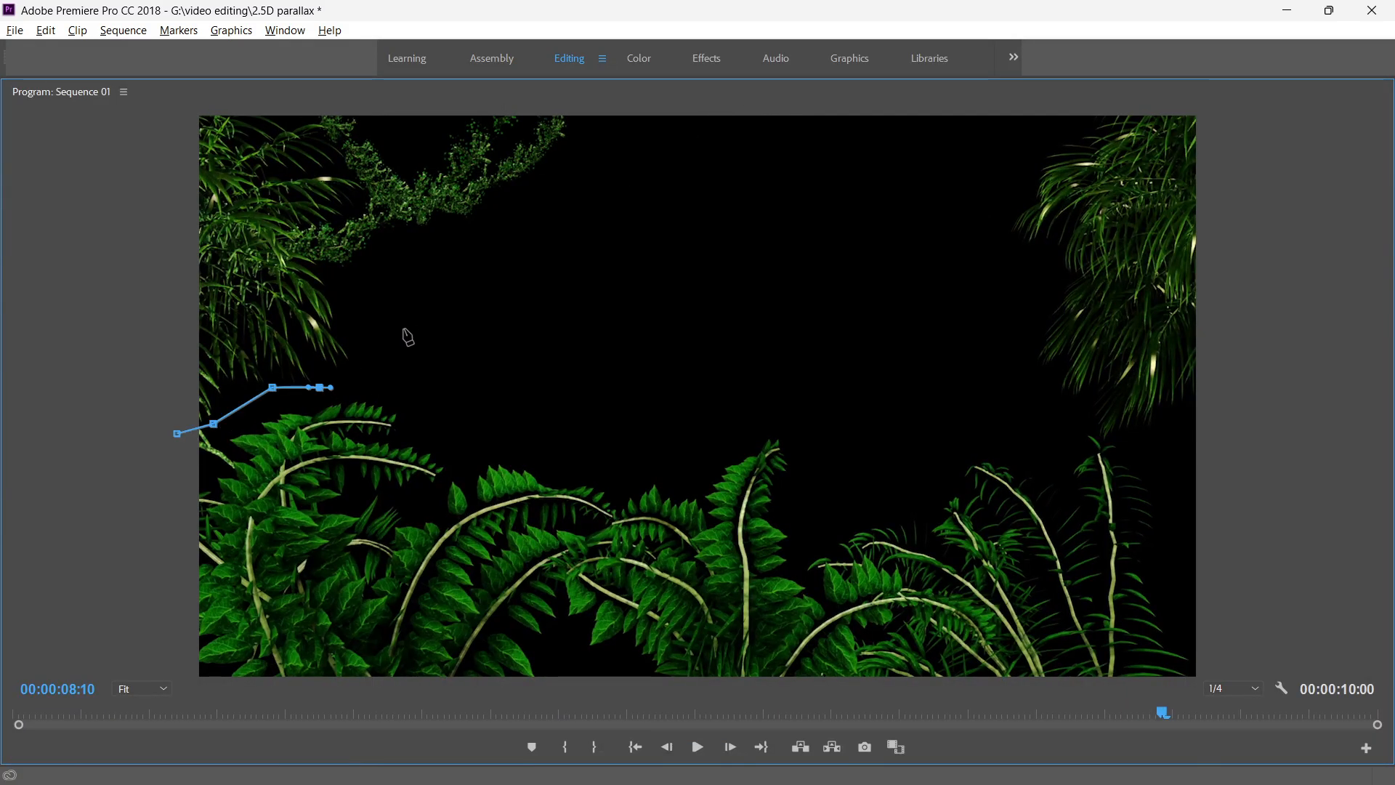
pyautogui.click(408, 315)
pyautogui.moveTo(399, 270); pyautogui.dragTo(404, 263)
pyautogui.moveTo(486, 226); pyautogui.dragTo(497, 223)
pyautogui.moveTo(591, 153); pyautogui.dragTo(595, 147)
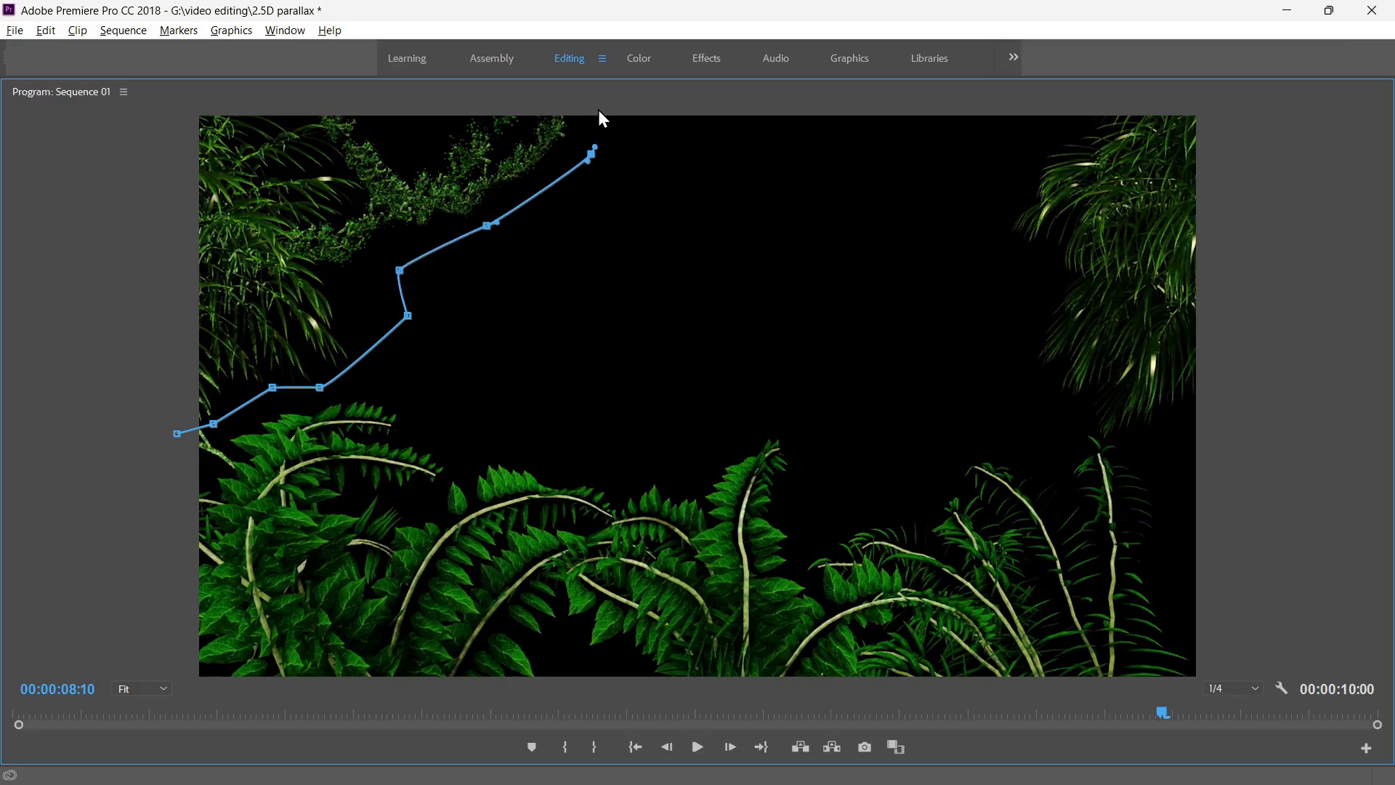
pyautogui.click(590, 117)
pyautogui.click(201, 120)
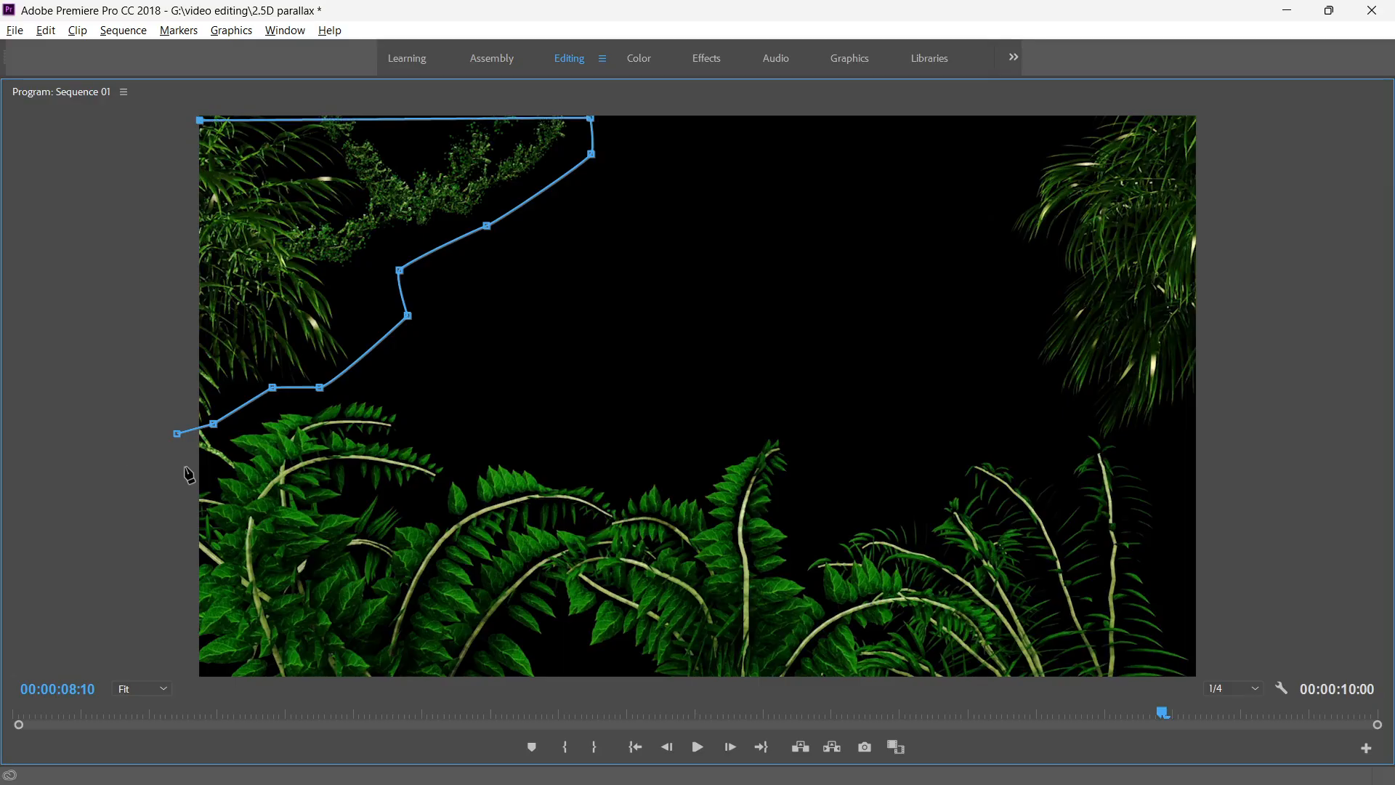
pyautogui.click(177, 434)
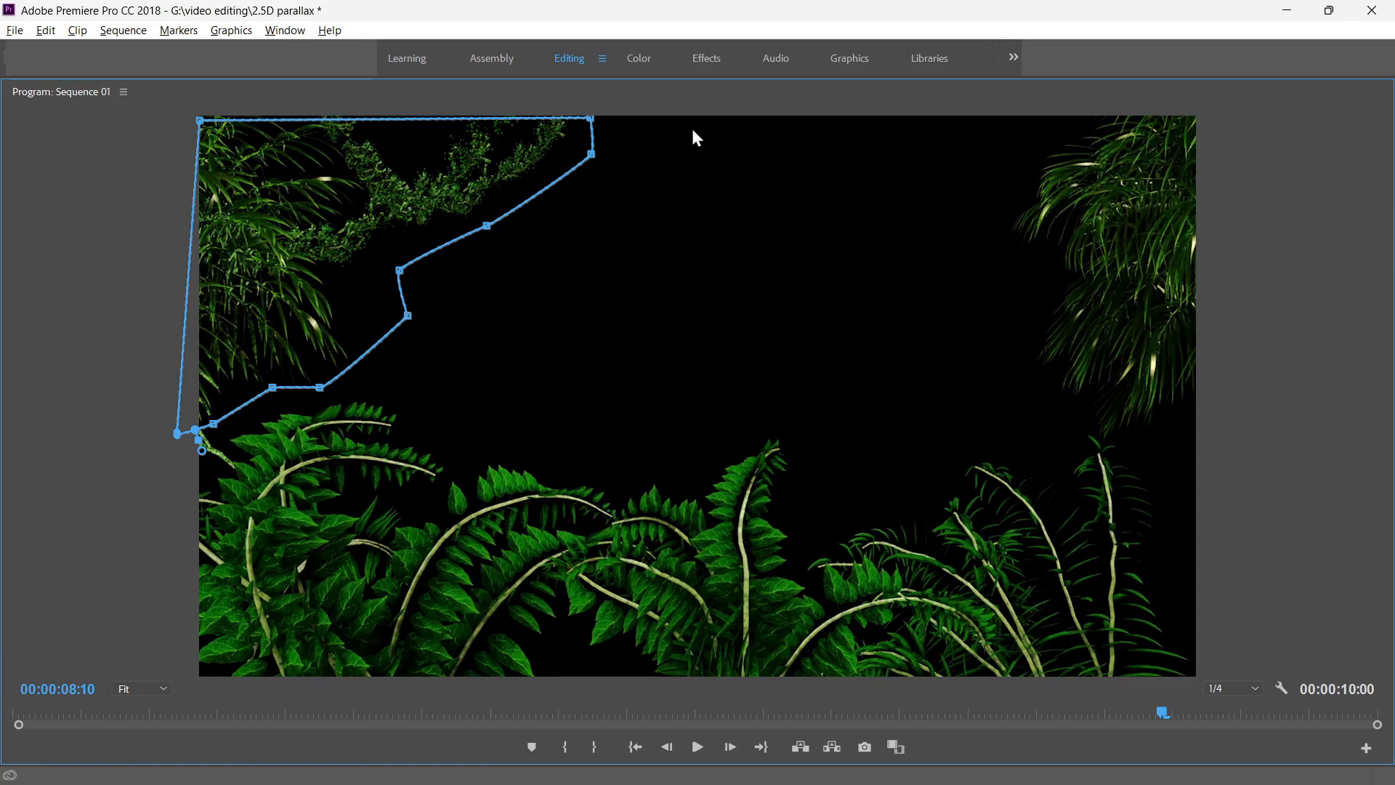
pyautogui.press('`')
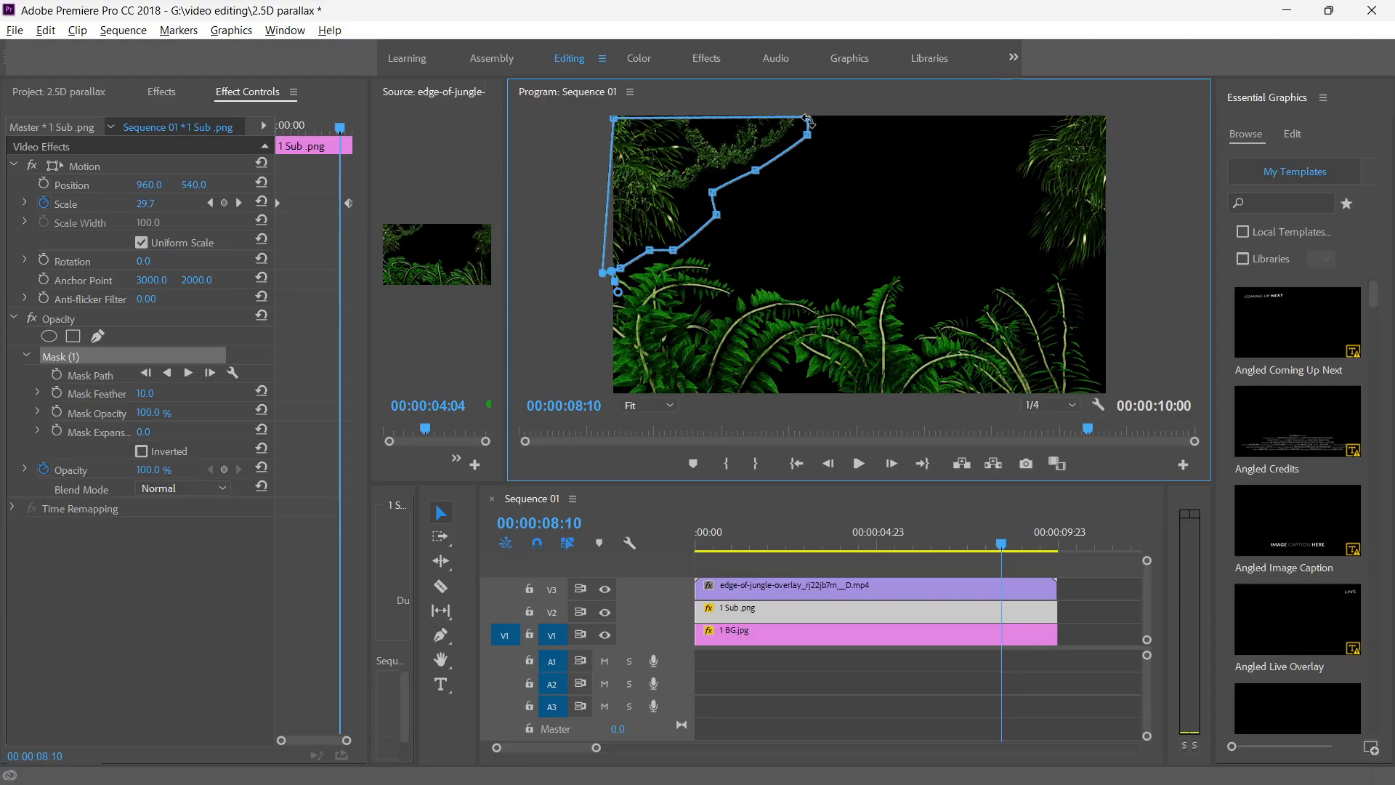
# Shift the foliage mask on the 1 Sub .png clip slightly and invert it.
pyautogui.moveTo(810, 124); pyautogui.dragTo(805, 120)
pyautogui.moveTo(660, 161); pyautogui.dragTo(660, 154)
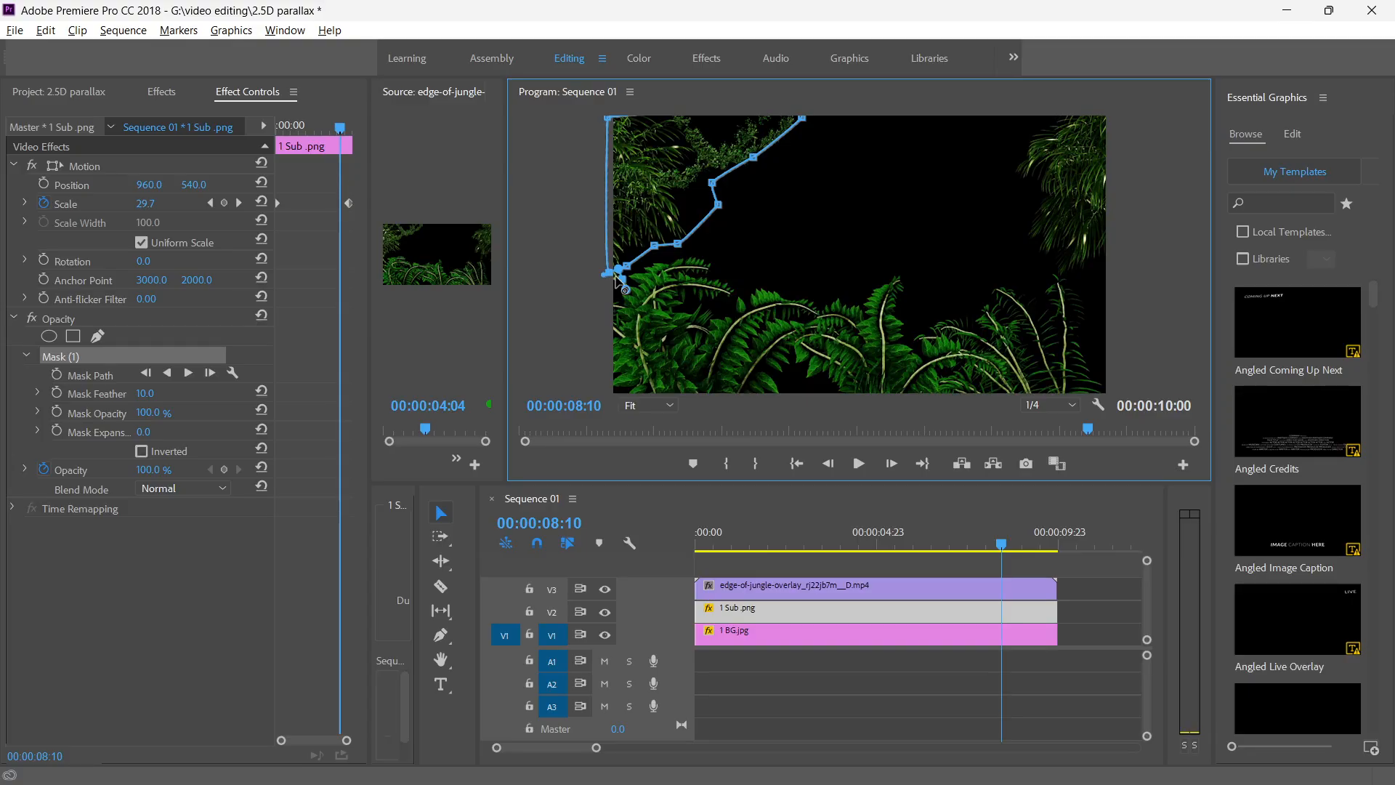
pyautogui.click(142, 452)
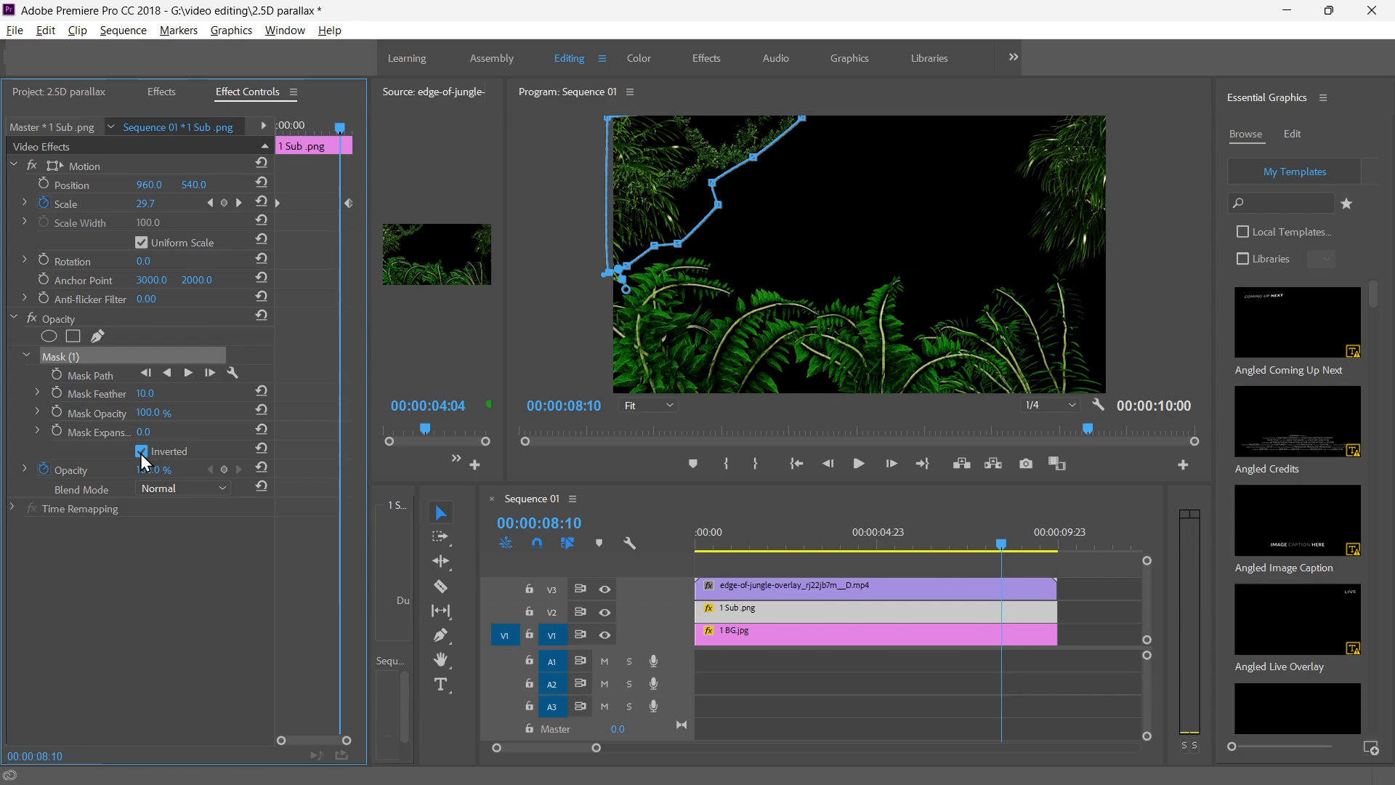
# Hide track V3 to view the subject, return the playhead to the start of the sequence and show the track again.
pyautogui.click(896, 583)
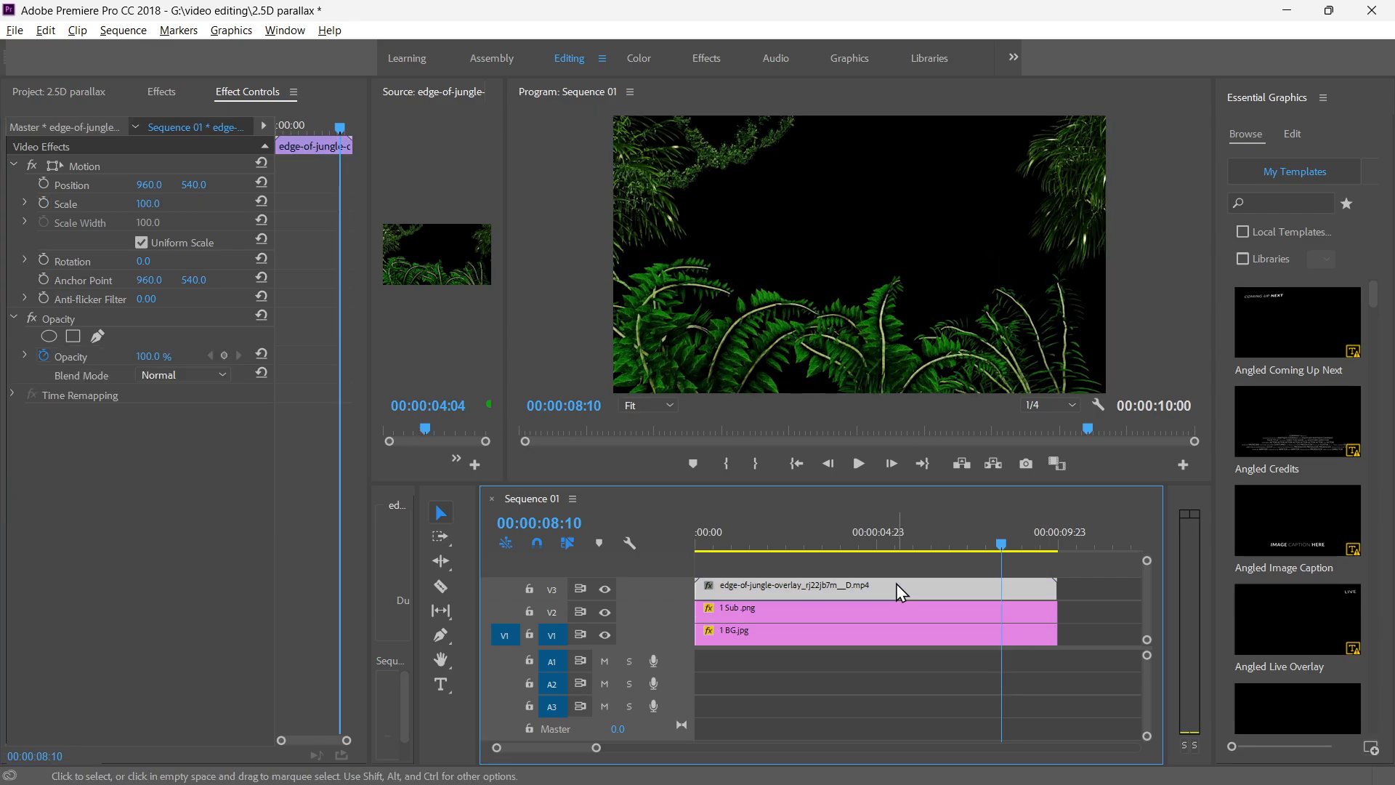
pyautogui.click(866, 610)
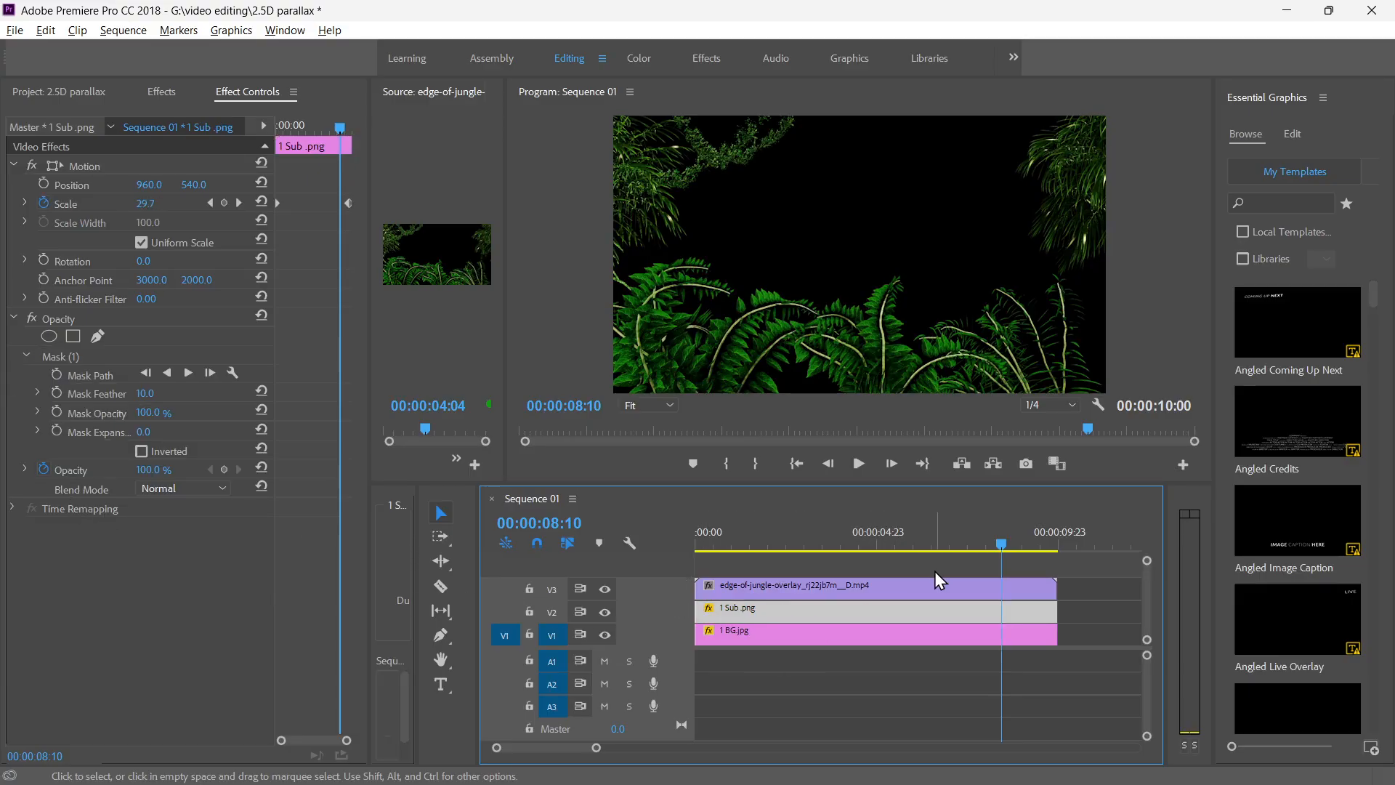
pyautogui.click(603, 588)
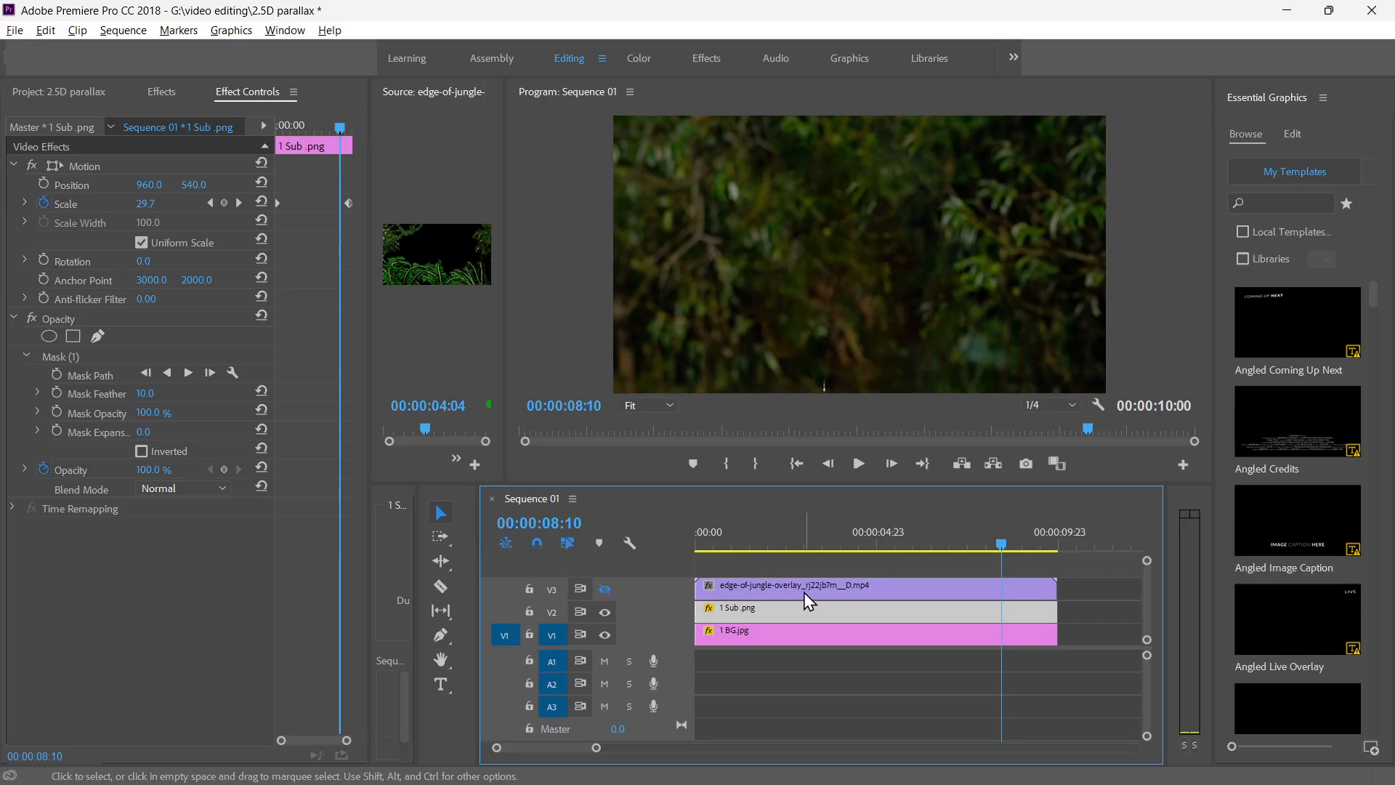
pyautogui.moveTo(996, 546); pyautogui.dragTo(696, 548)
pyautogui.click(605, 589)
# Undo the mask drawn on the 1 Sub .png clip and compare the picture with track V3 hidden and shown.
pyautogui.hotkey('ctrl', 'z')
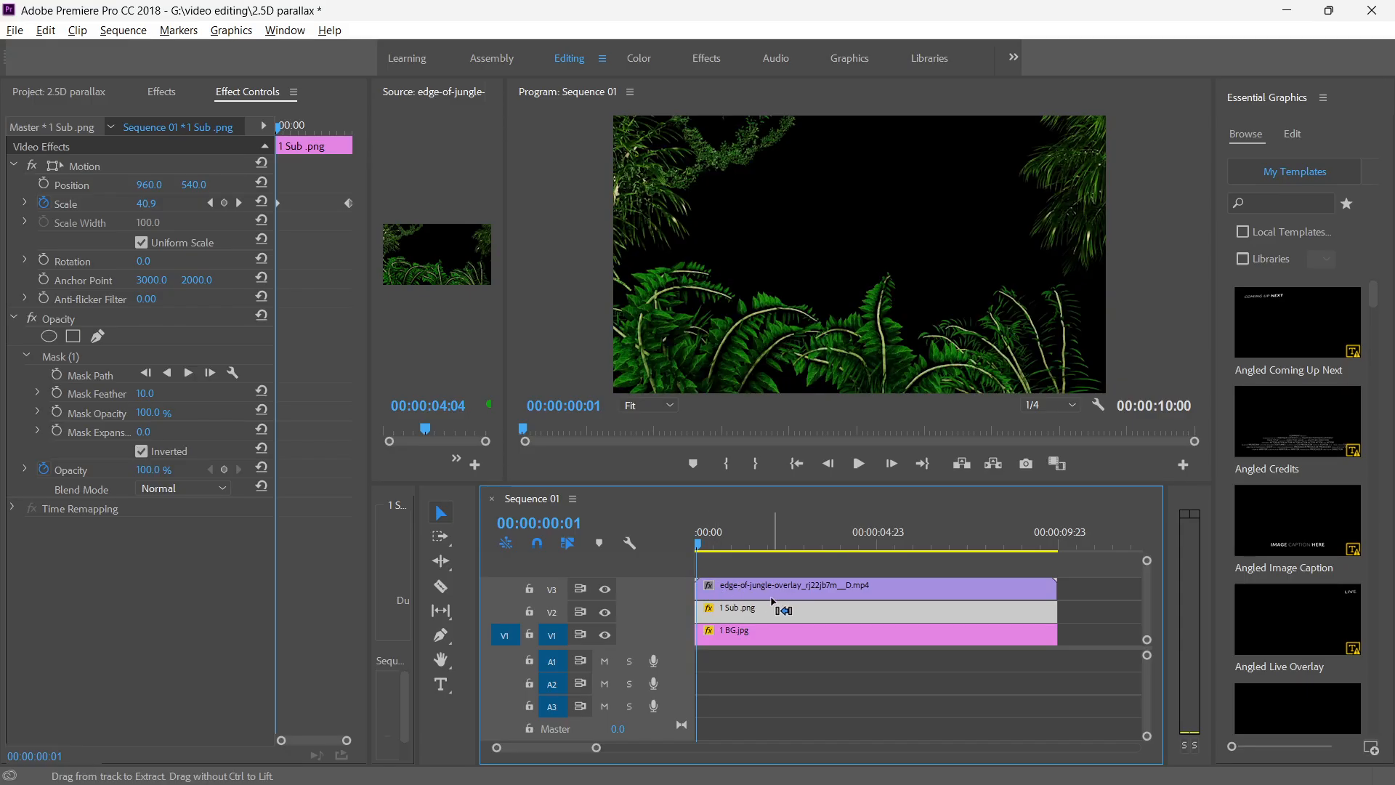
pyautogui.hotkey('ctrl', 'z')
pyautogui.click(604, 589)
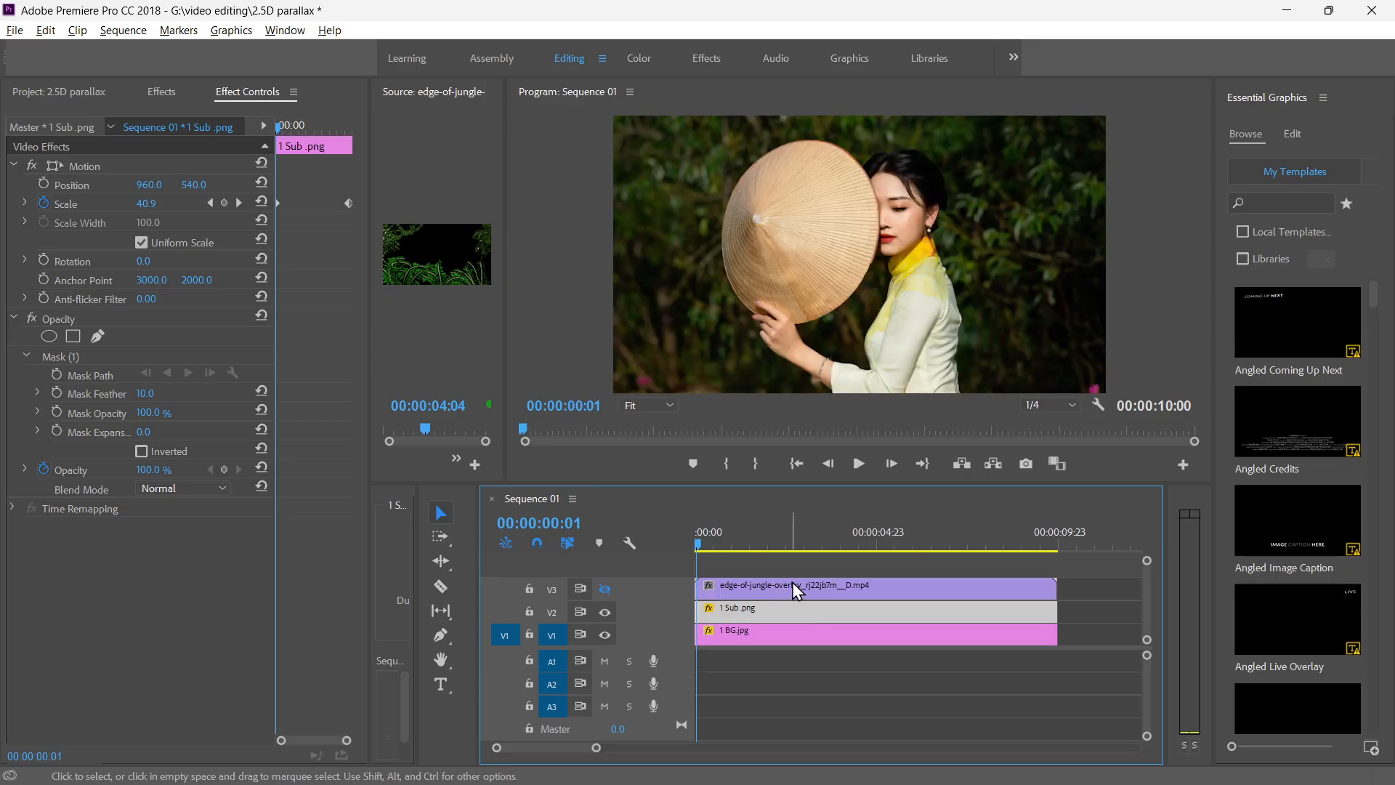
pyautogui.click(793, 585)
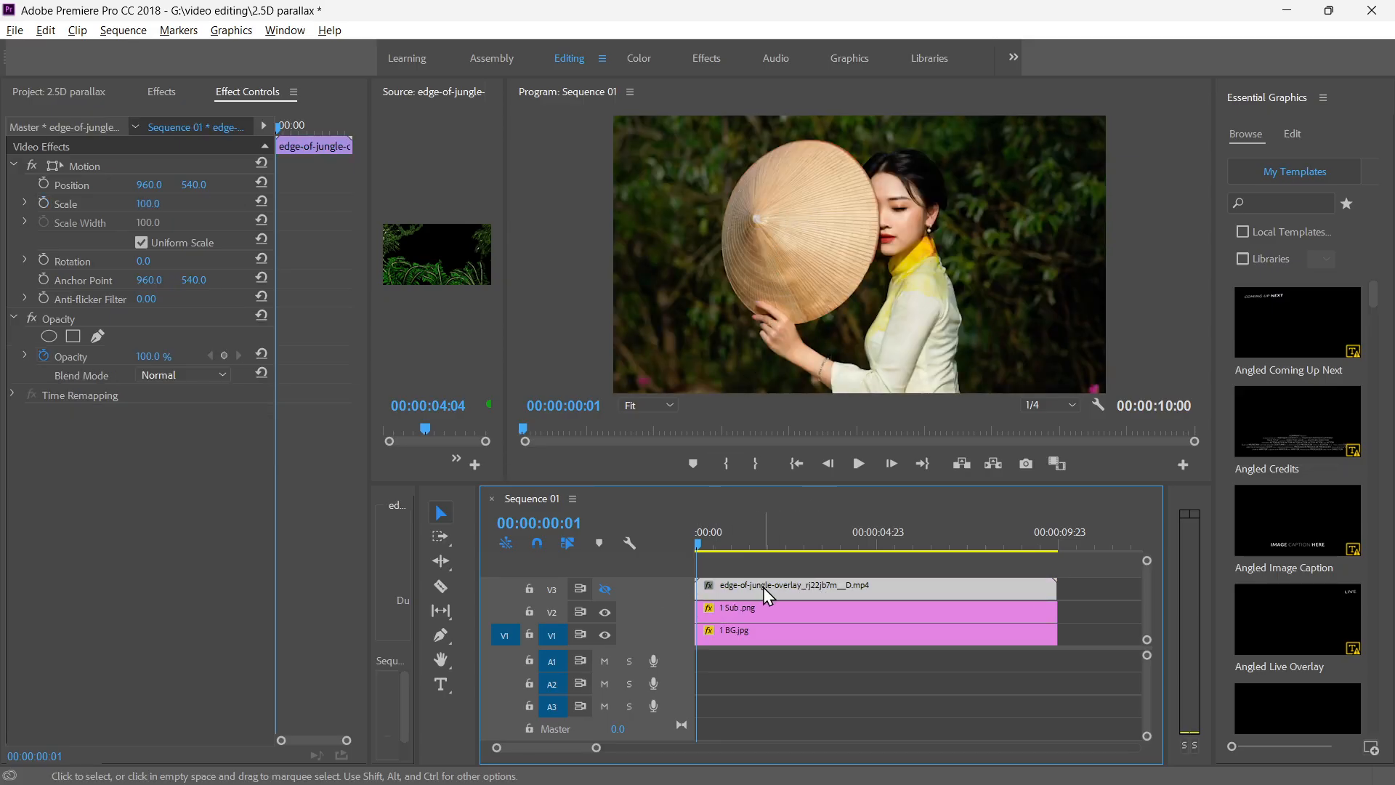
pyautogui.click(607, 591)
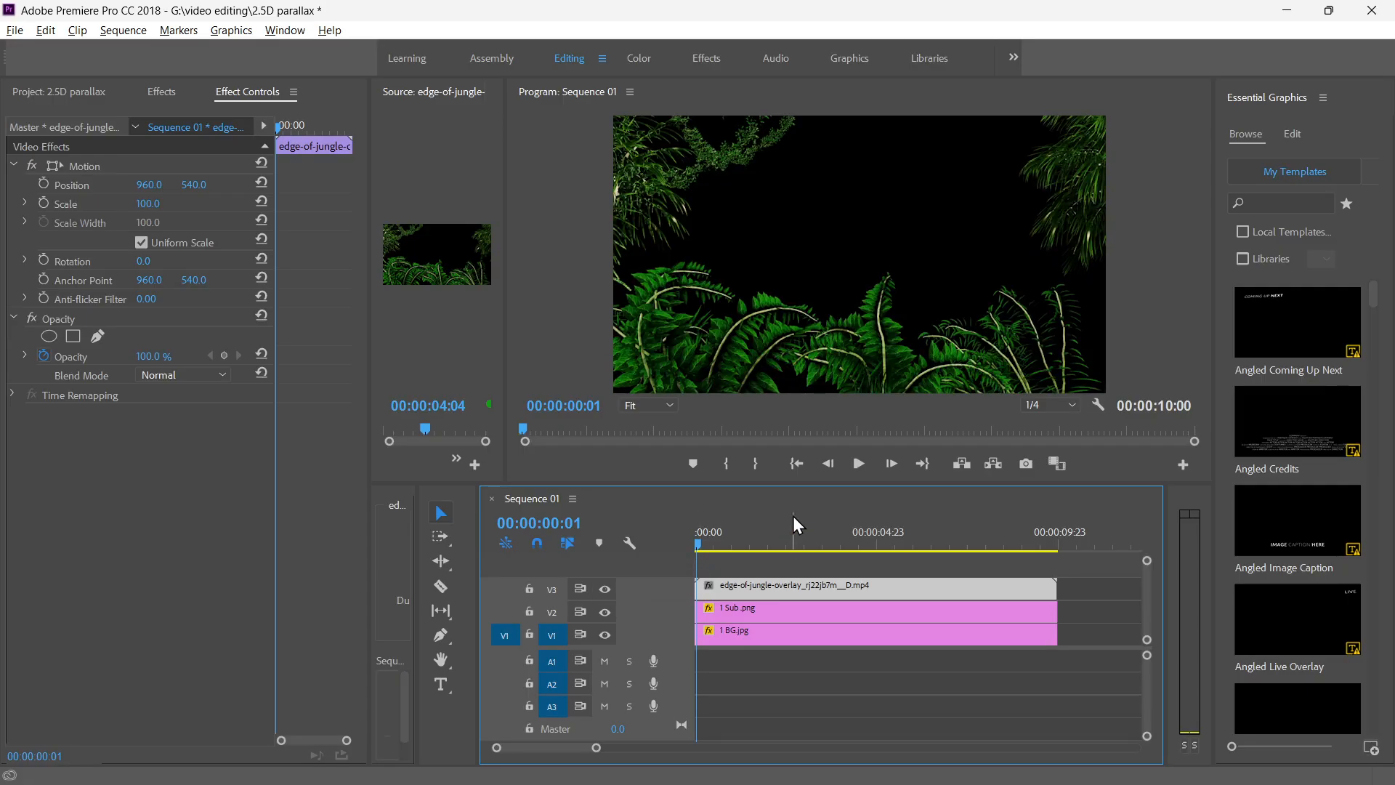
pyautogui.click(753, 612)
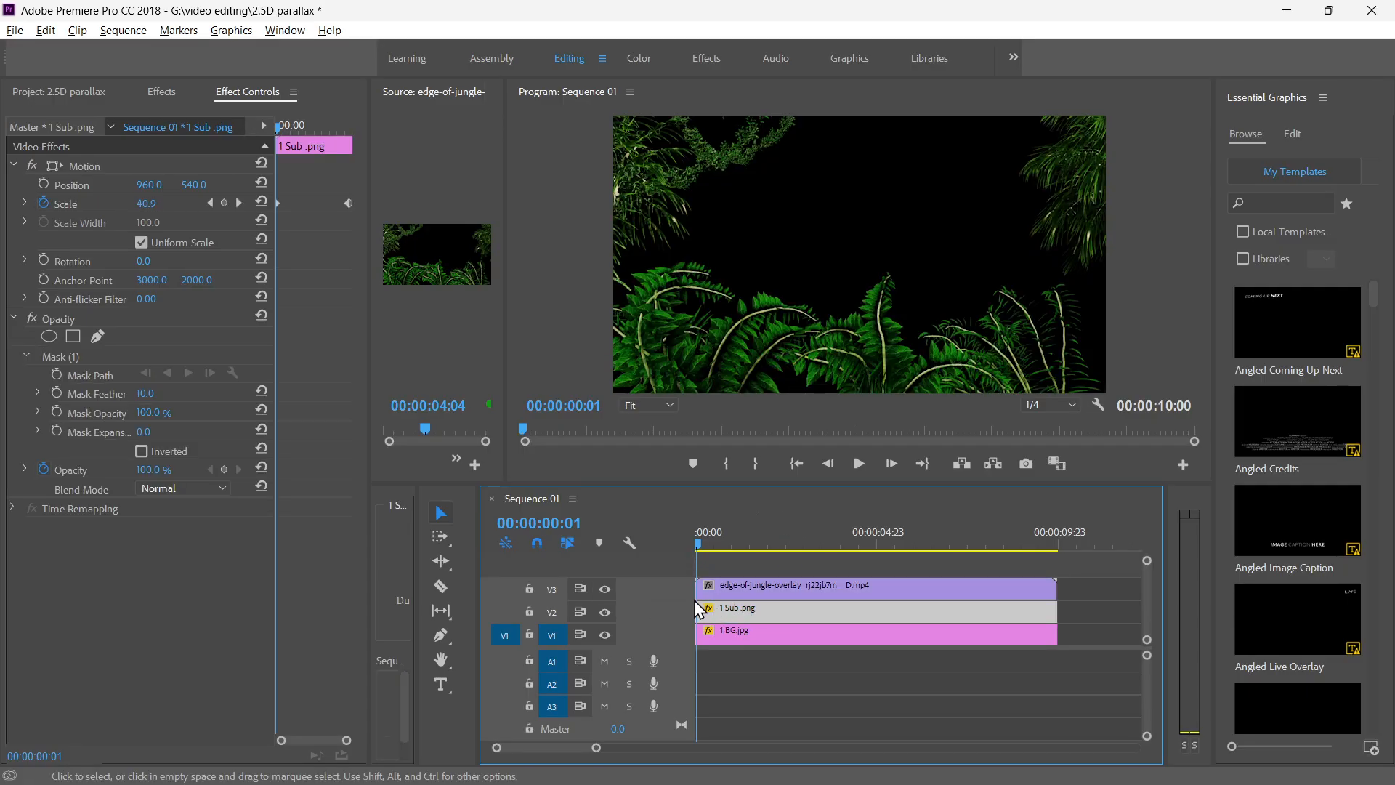
pyautogui.click(604, 590)
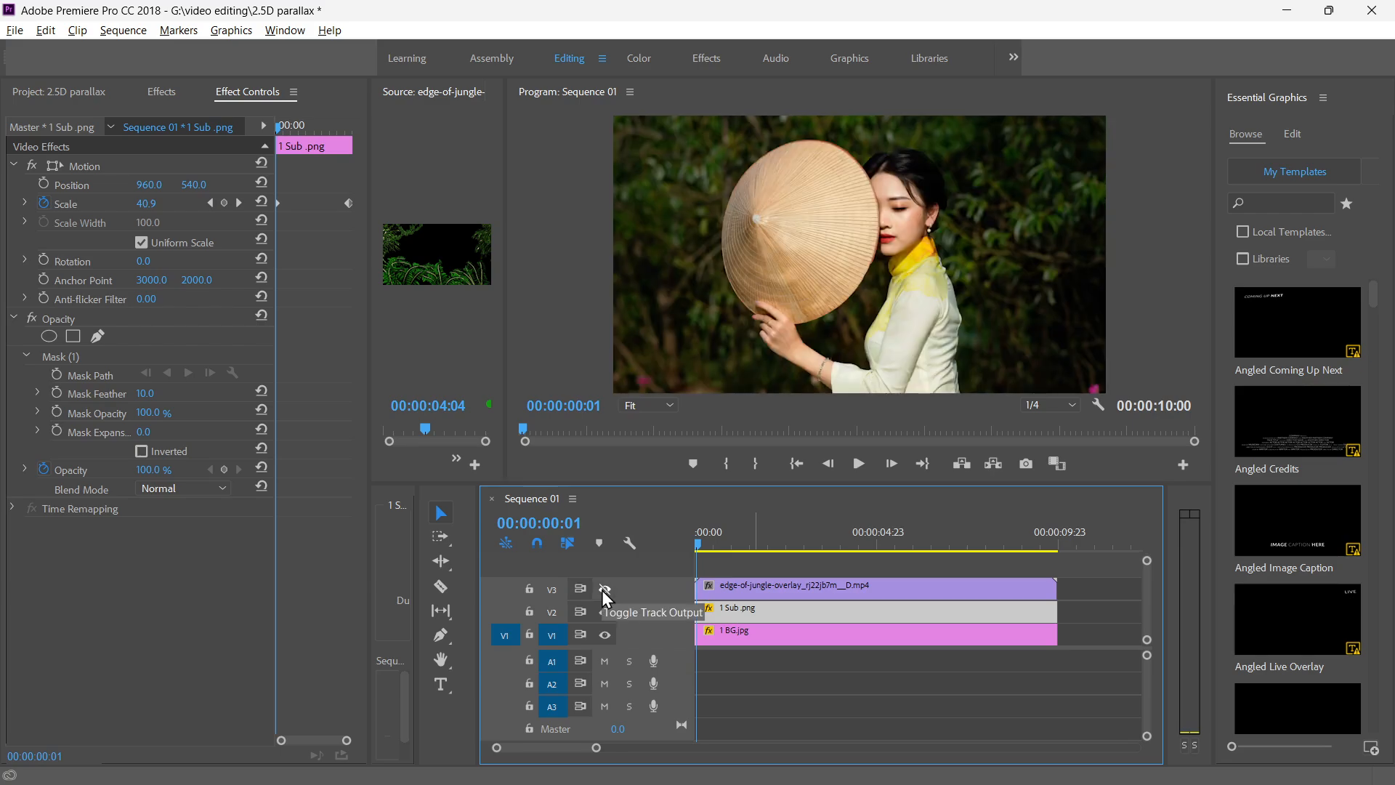
pyautogui.click(603, 590)
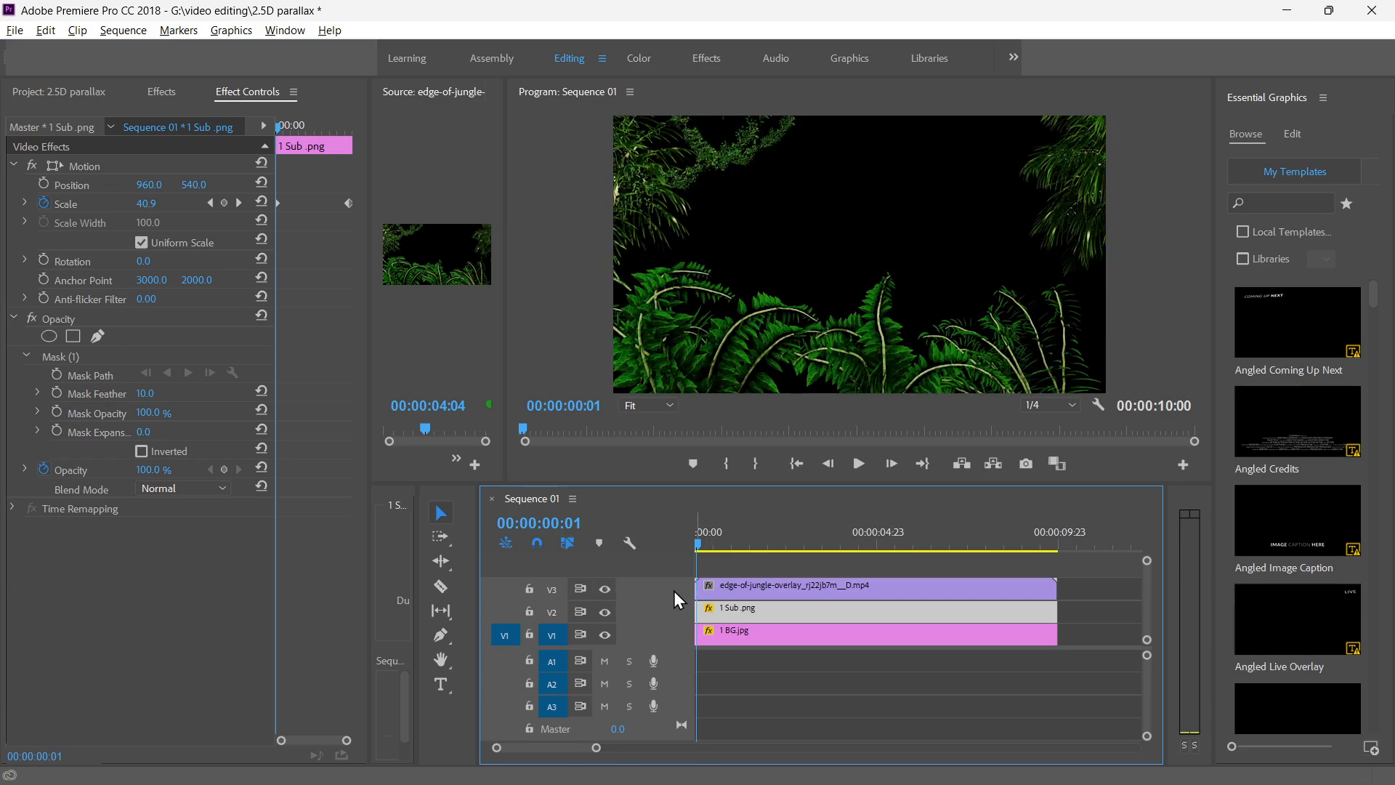
# Draw a closed freehand opacity mask on the edge-of-jungle overlay clip around the upper-left foliage, using an enlarged preview.
pyautogui.click(754, 585)
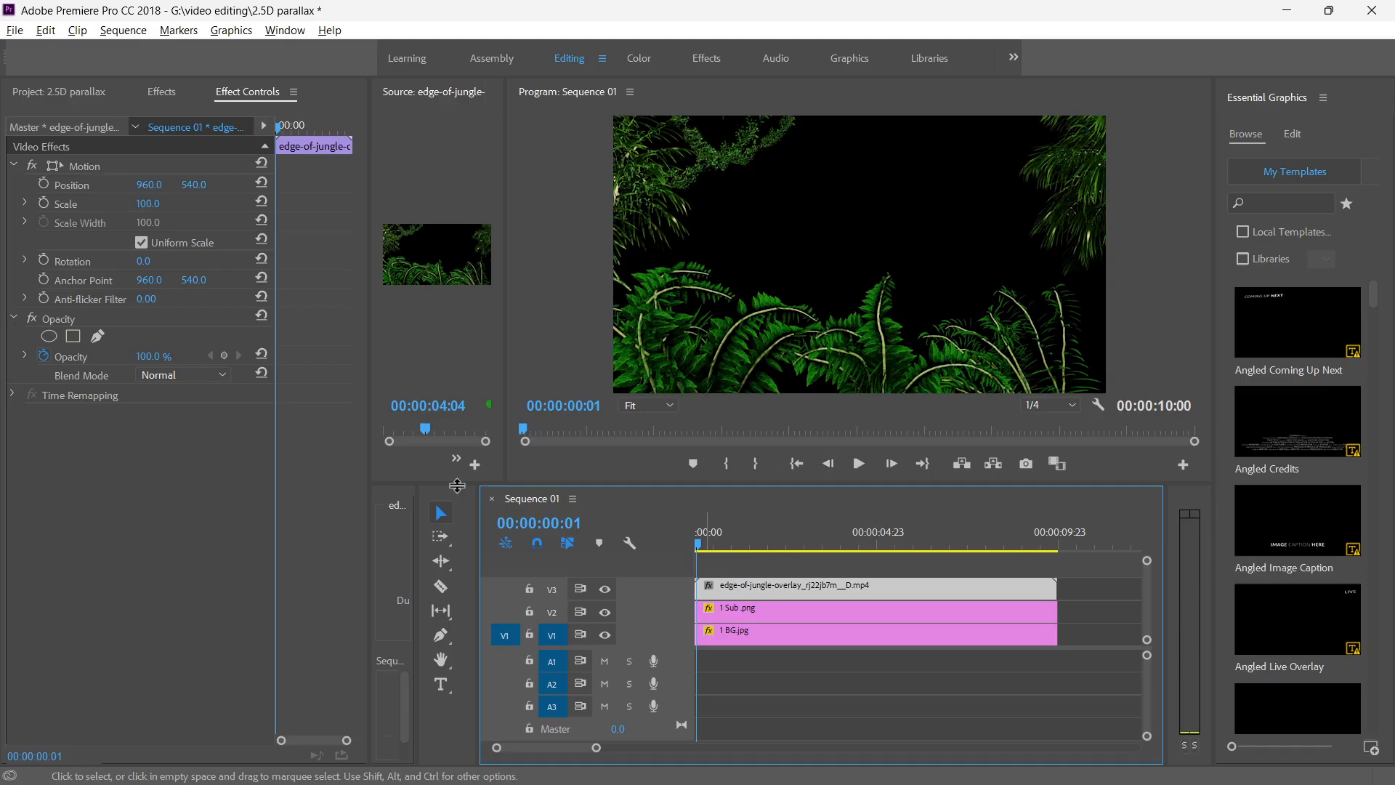
pyautogui.click(95, 337)
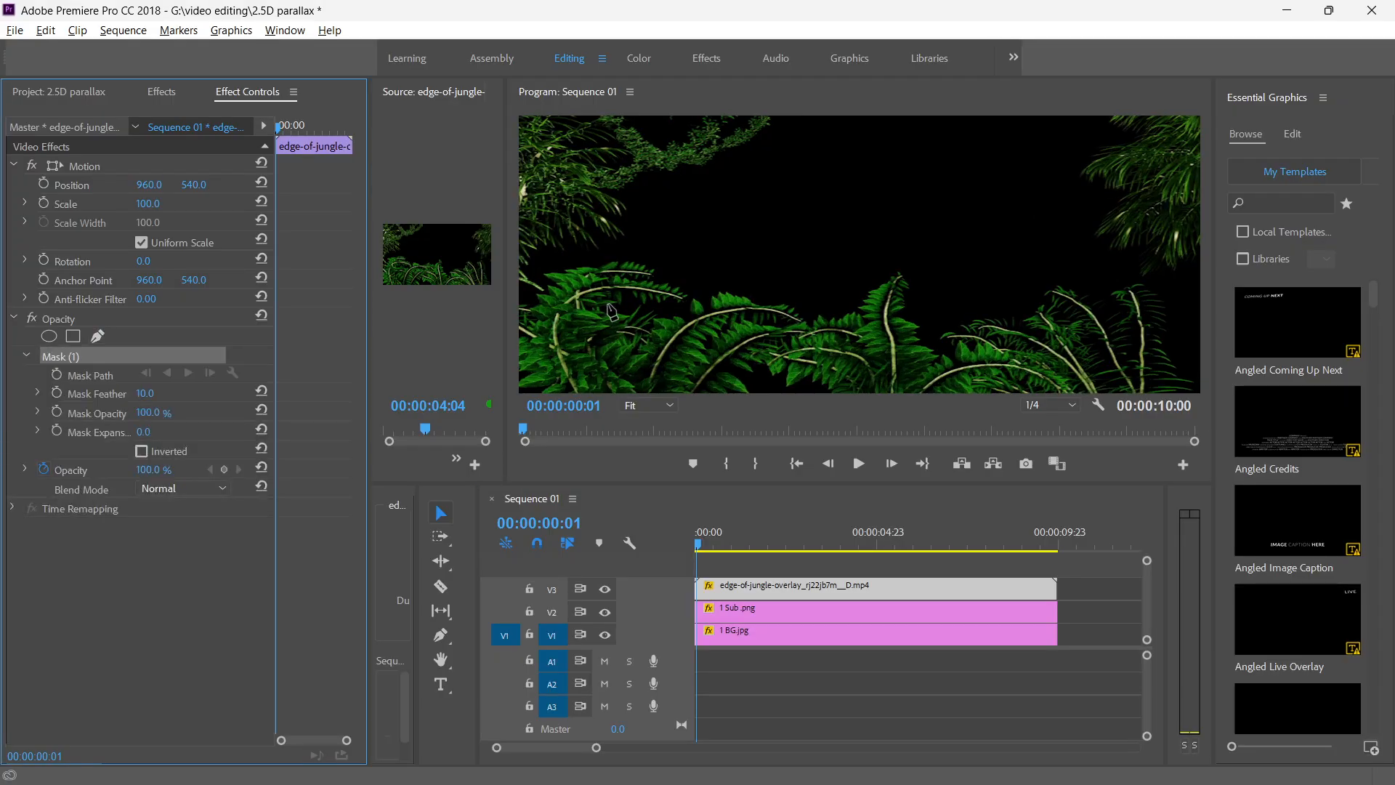
pyautogui.press('`')
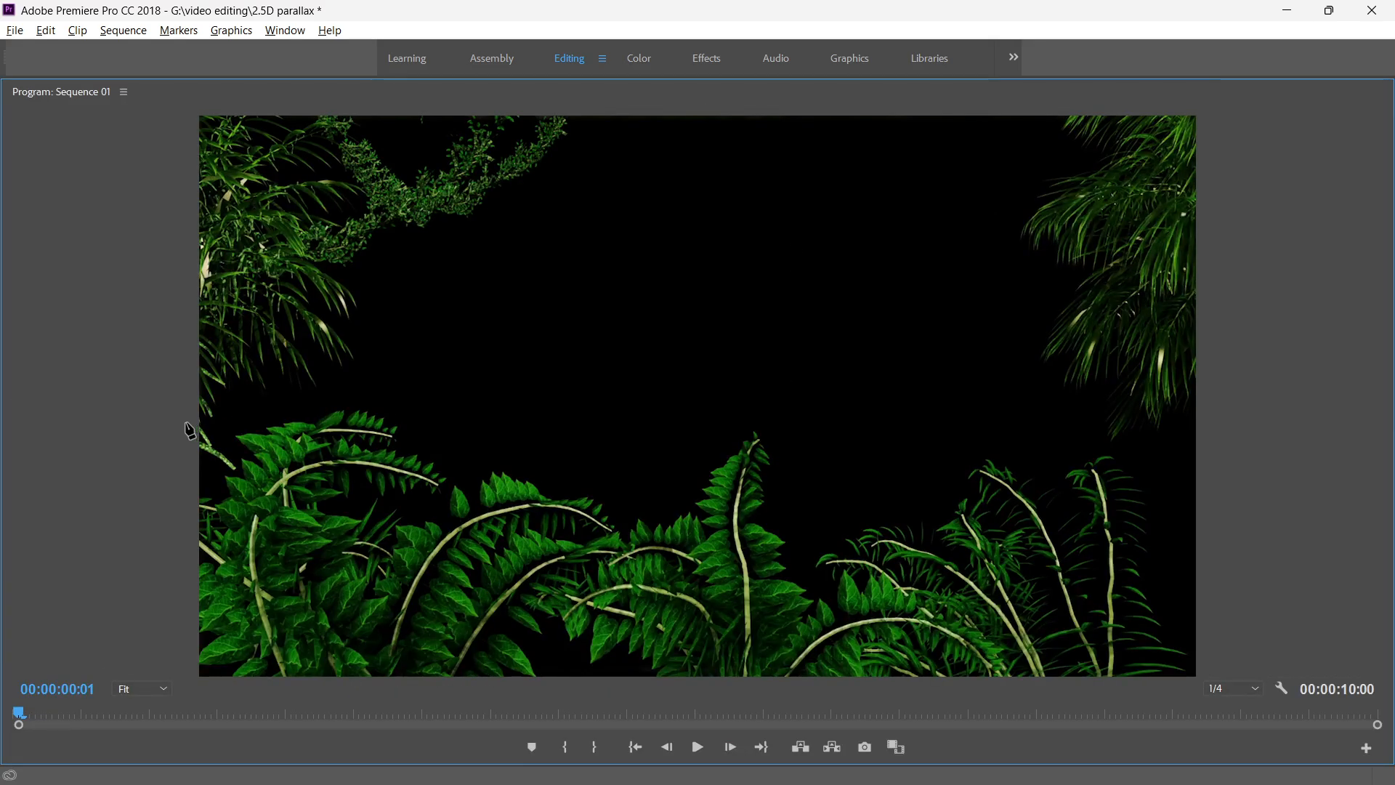
pyautogui.click(184, 427)
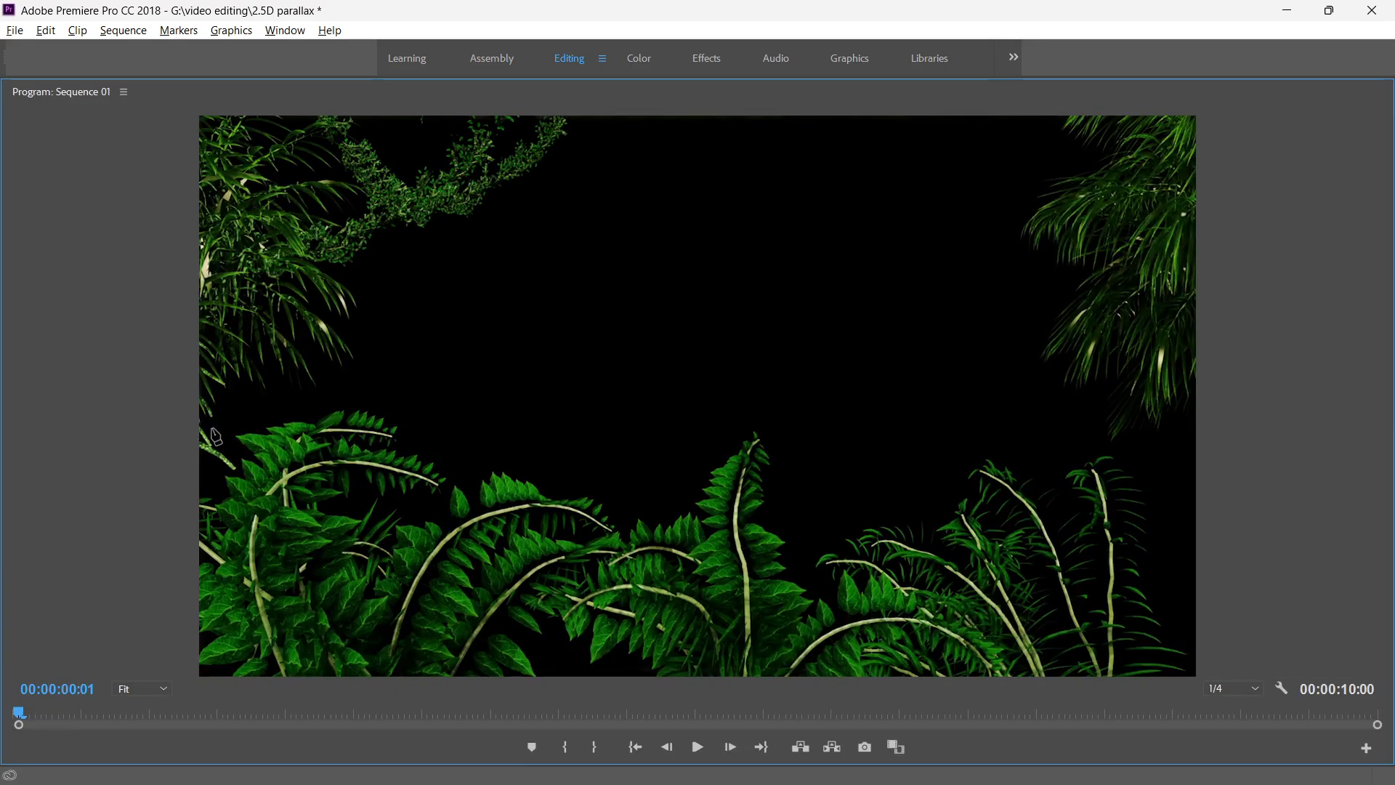
pyautogui.click(286, 385)
pyautogui.click(360, 374)
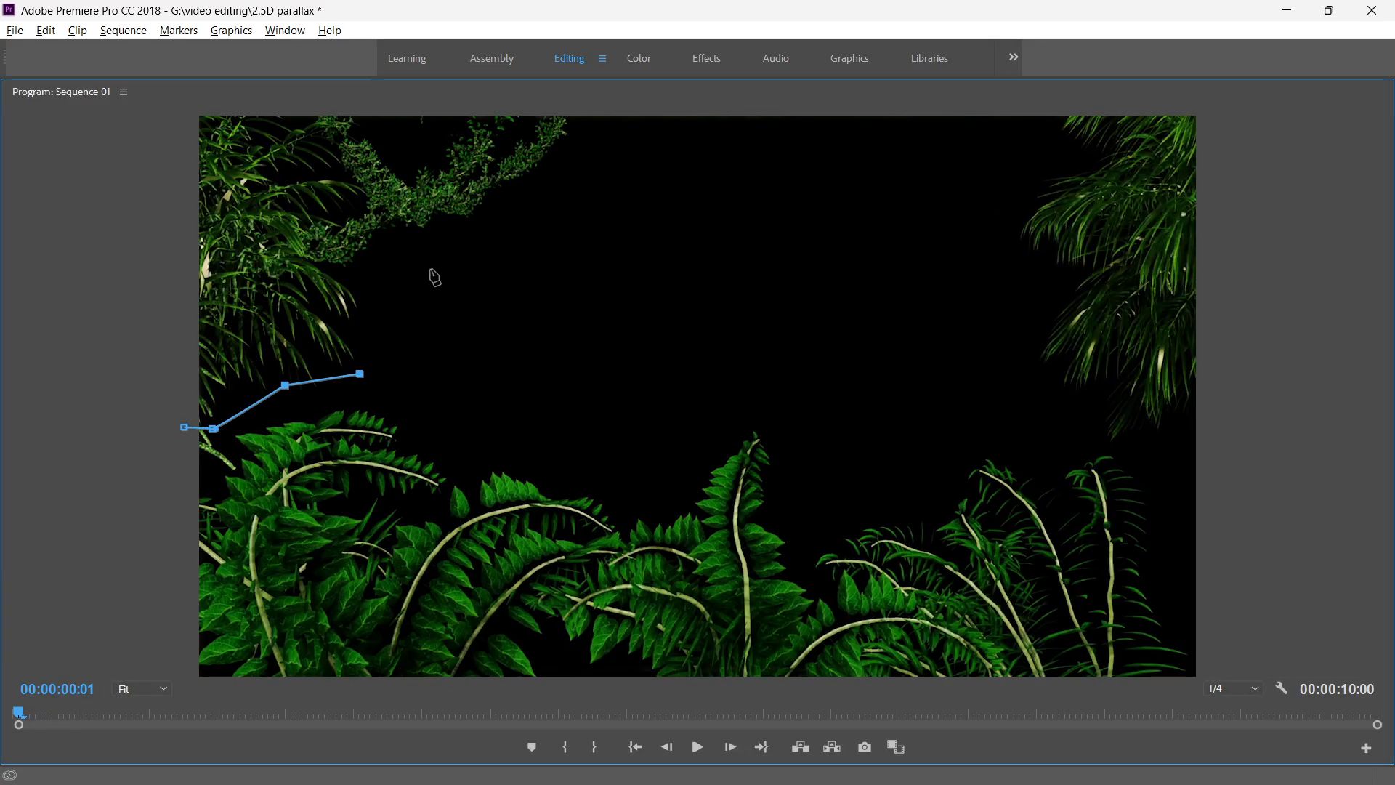
pyautogui.click(383, 260)
pyautogui.click(545, 186)
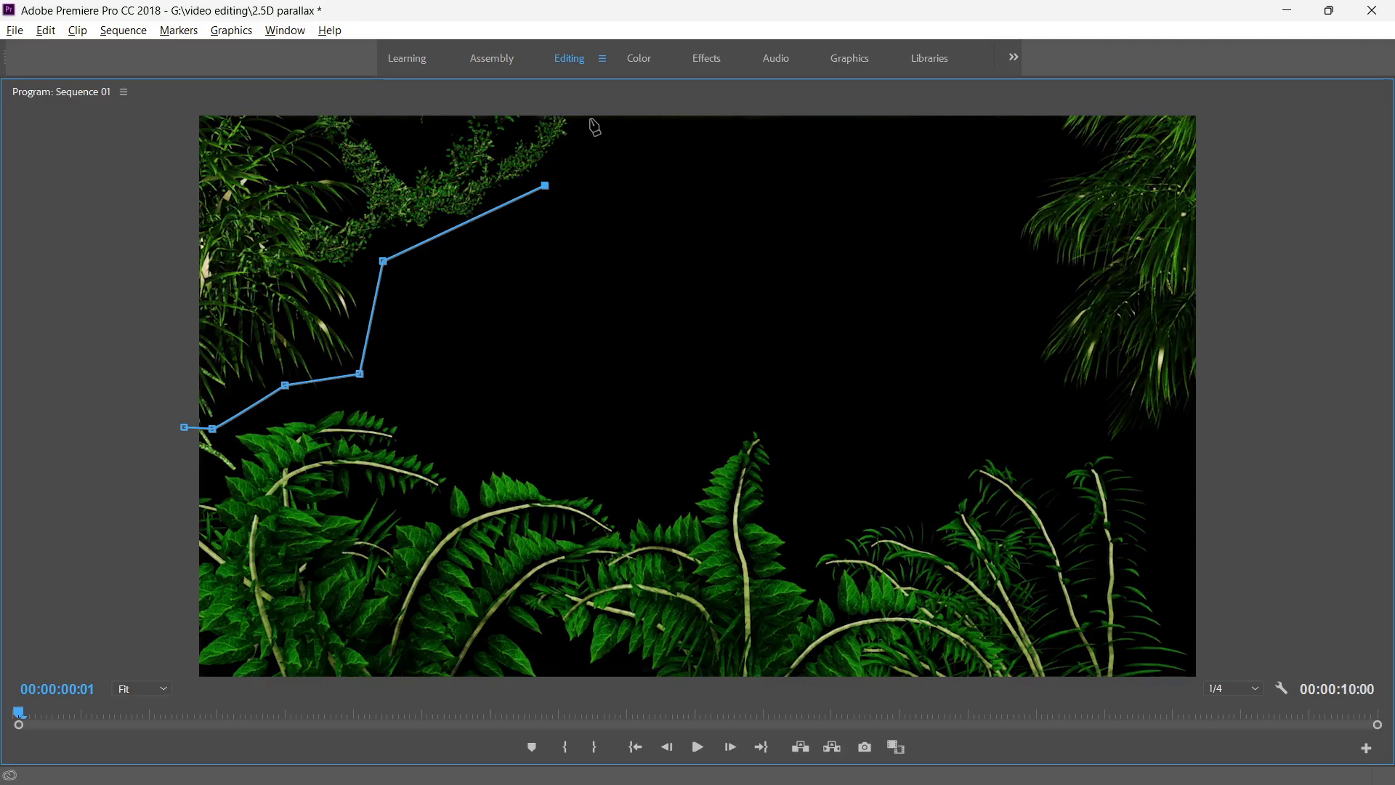
pyautogui.click(592, 119)
pyautogui.click(199, 117)
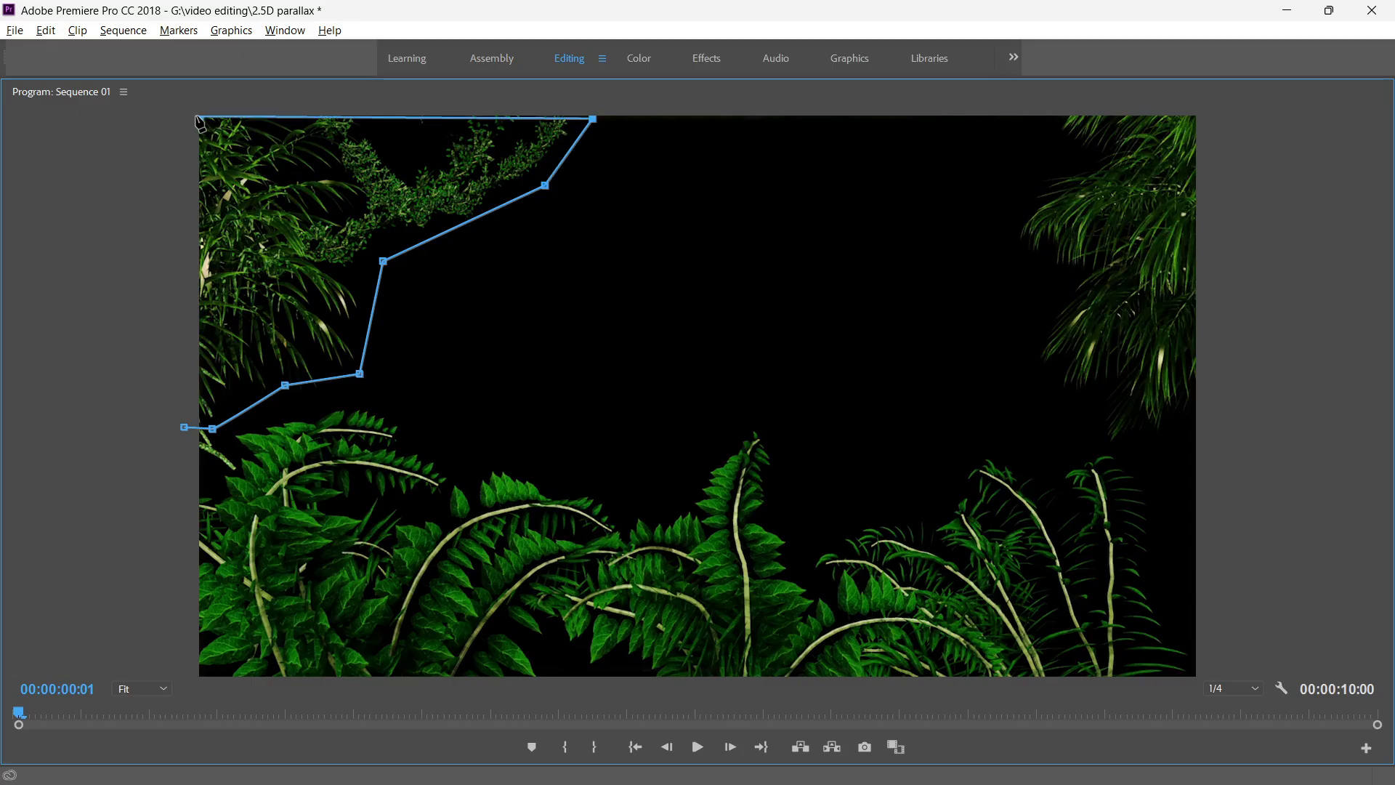
pyautogui.click(185, 428)
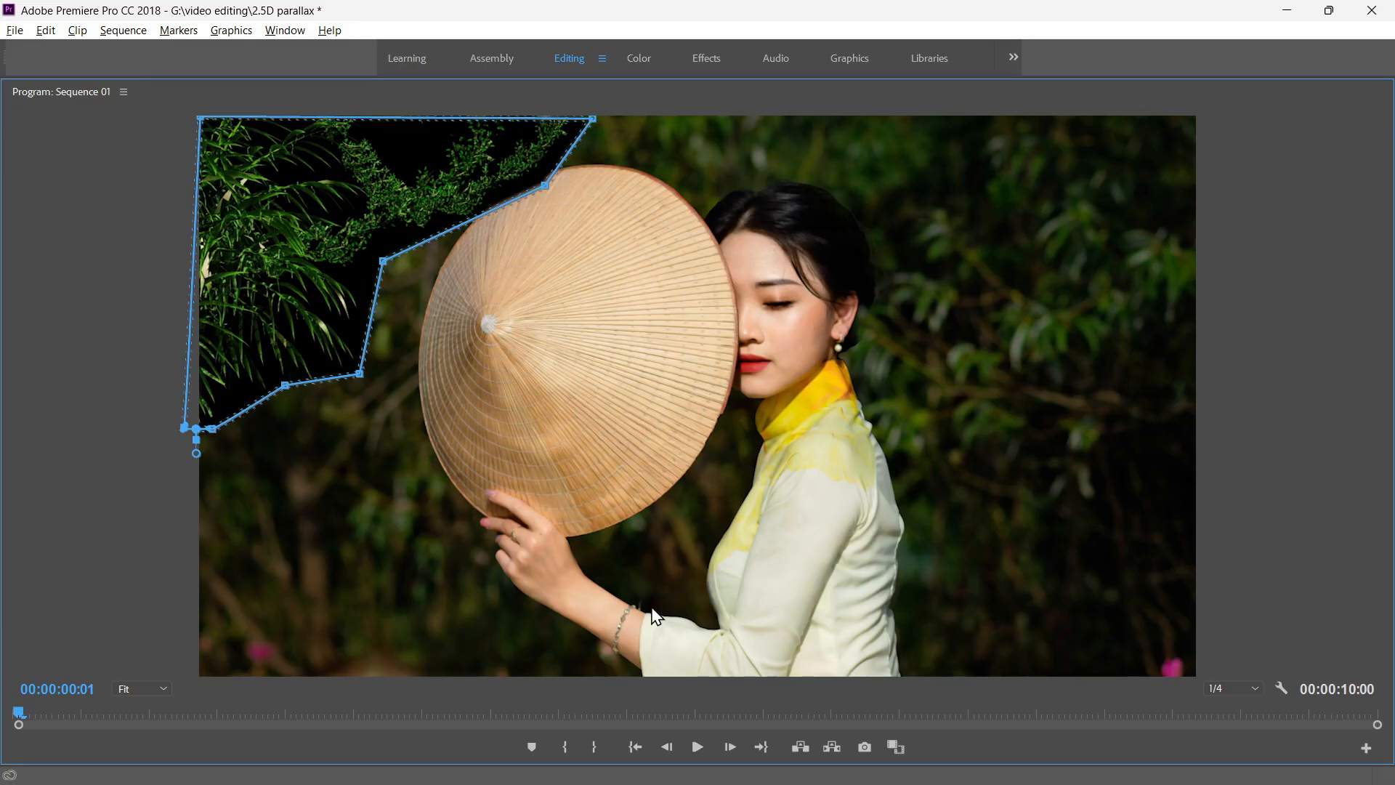
# Shift the jungle overlay's mask slightly up and left past the frame edge and play the result back in an enlarged preview.
pyautogui.doubleClick(744, 92)
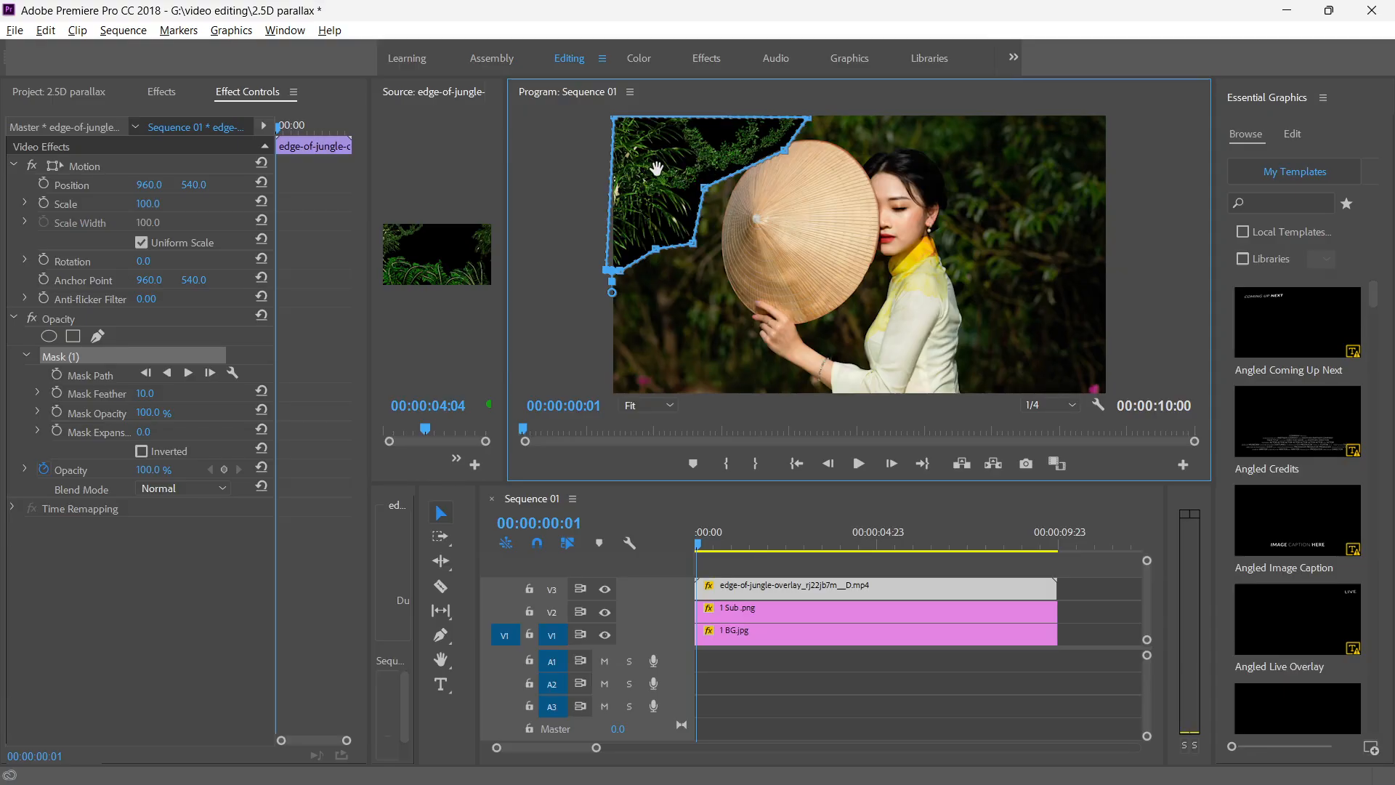
pyautogui.moveTo(646, 161); pyautogui.dragTo(635, 153)
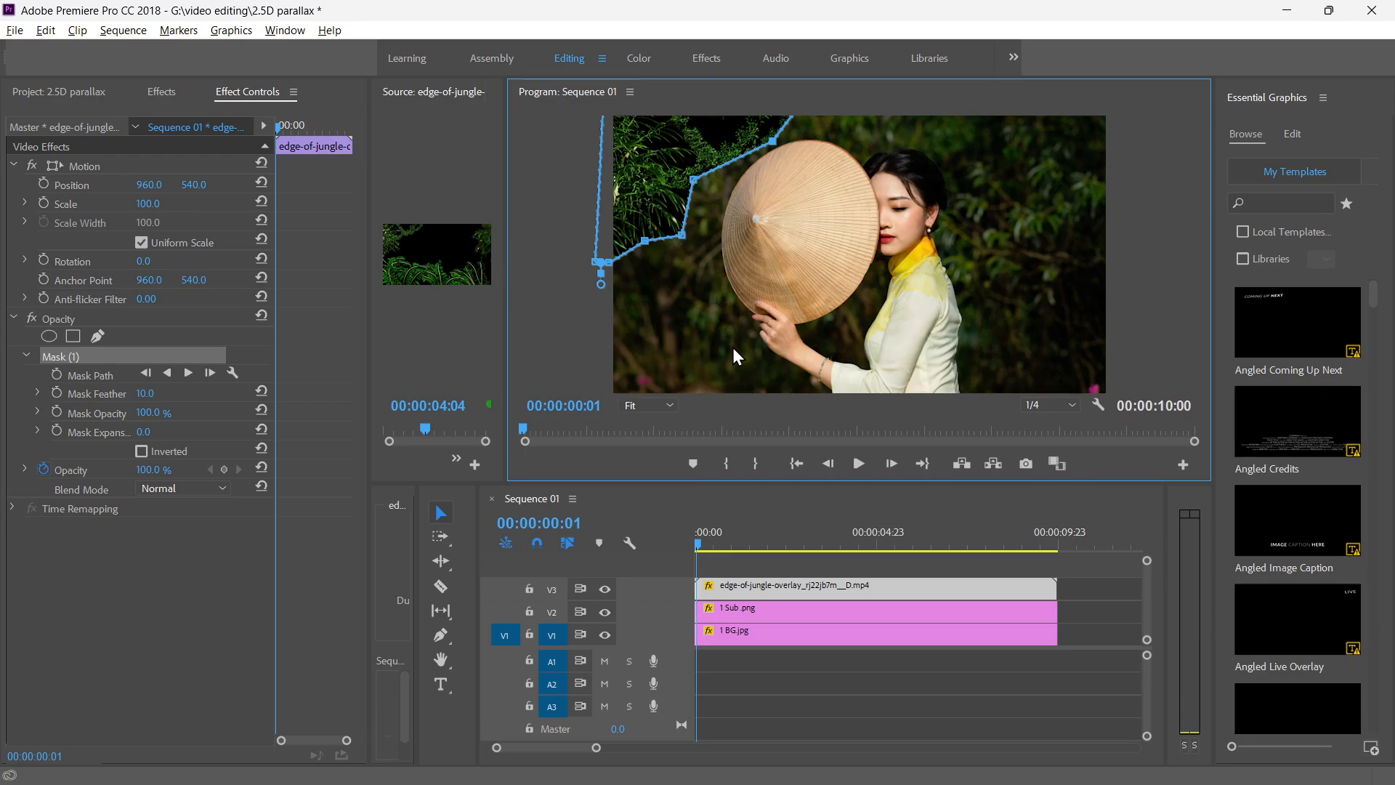
pyautogui.doubleClick(803, 92)
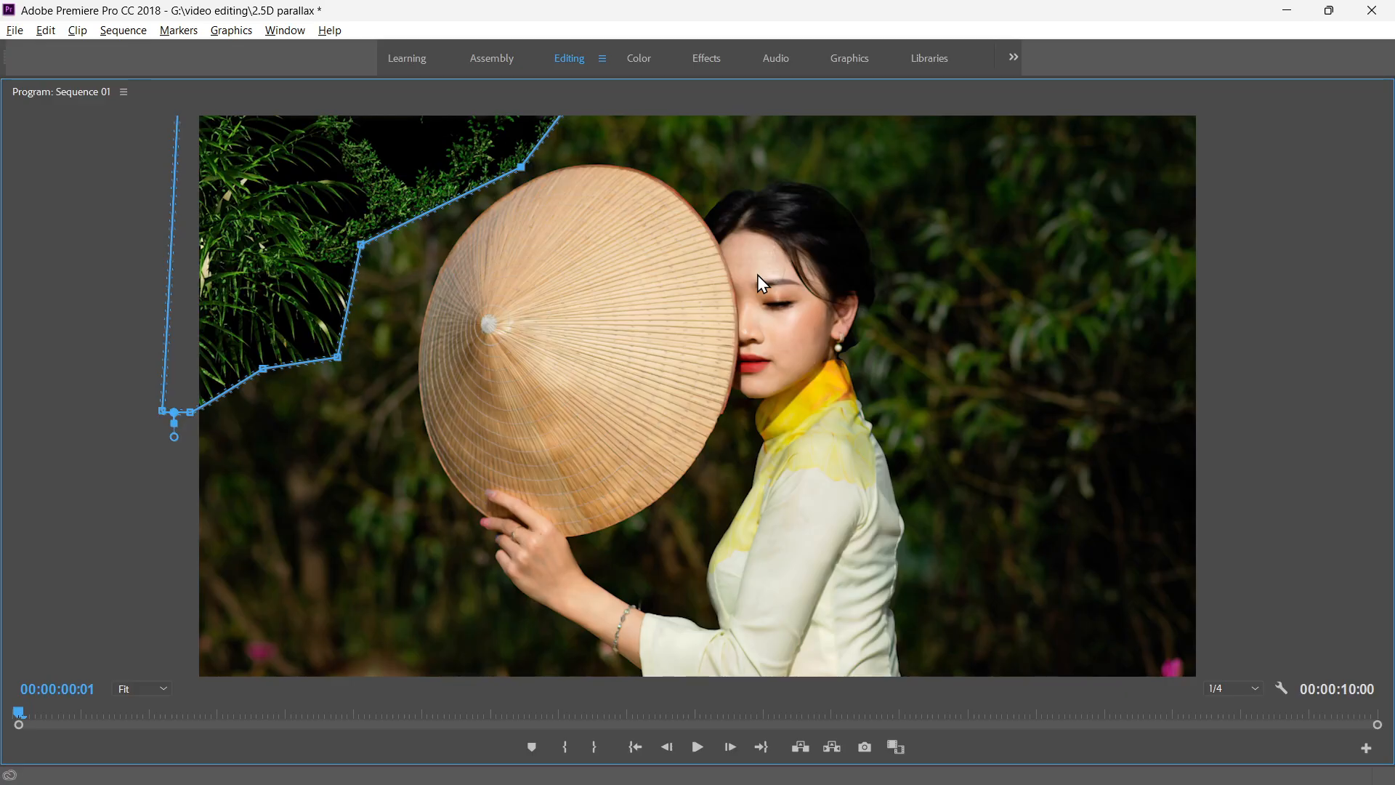
pyautogui.press('space')
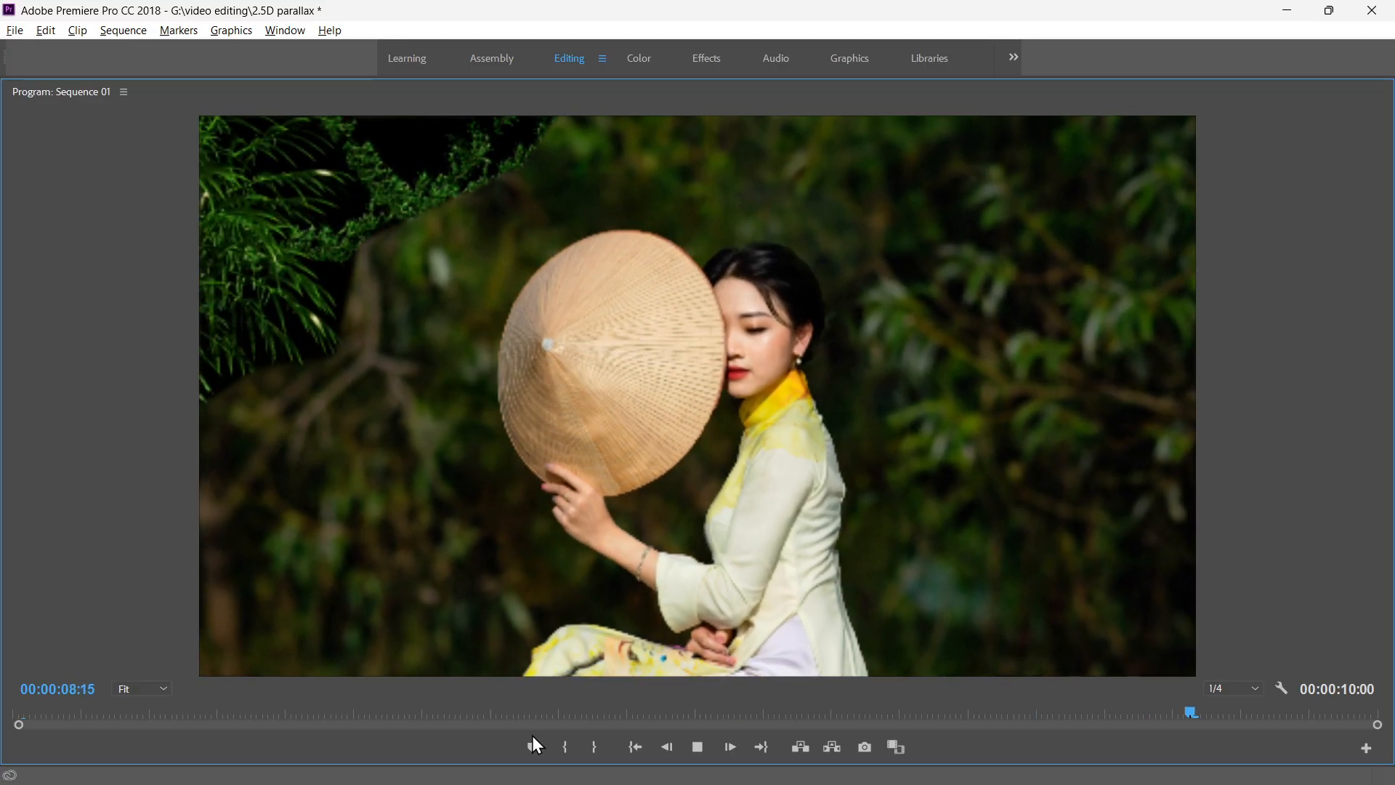
pyautogui.press('space')
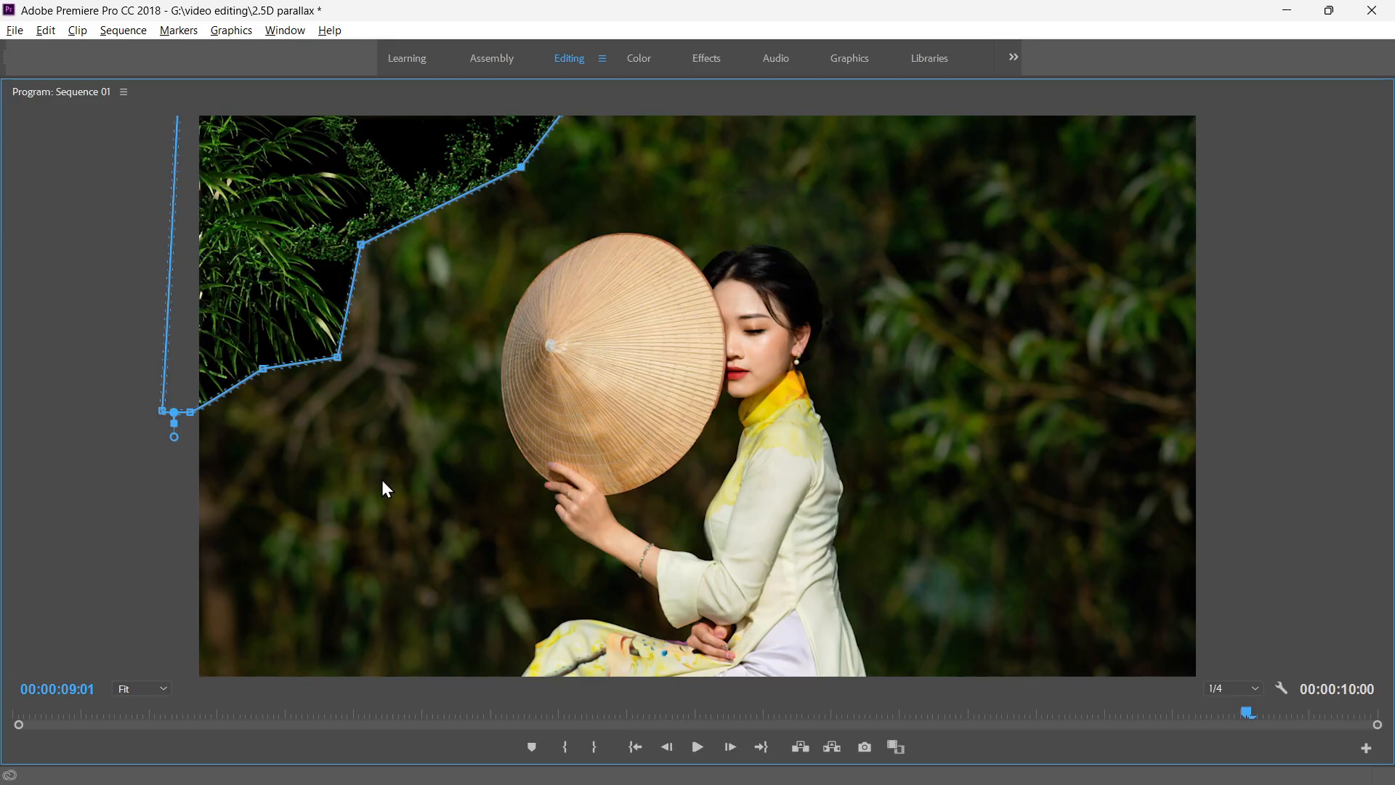
pyautogui.press('`')
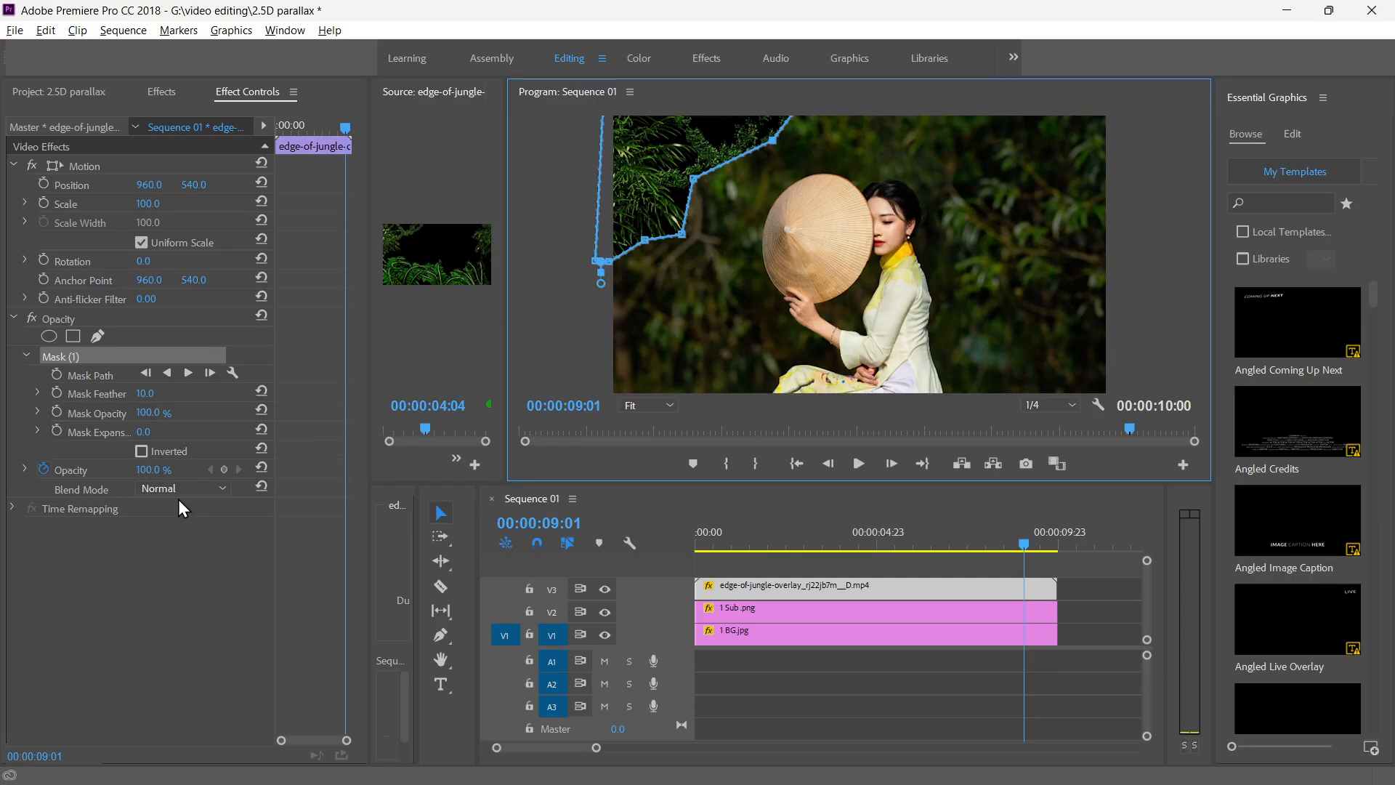
# Set the jungle overlay clip's blend mode to Lighten, play the sequence from the start in an enlarged preview and return to the beginning.
pyautogui.click(185, 490)
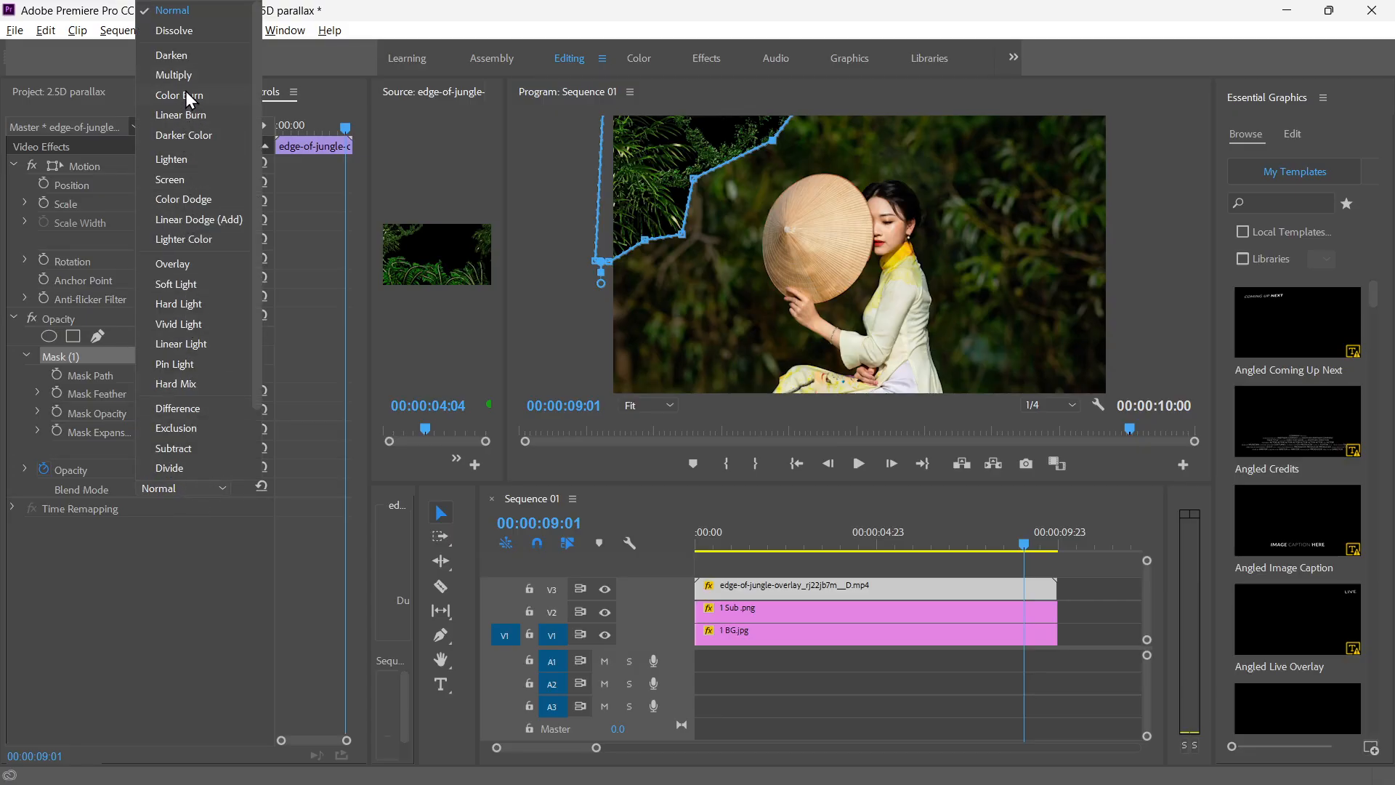
pyautogui.click(181, 159)
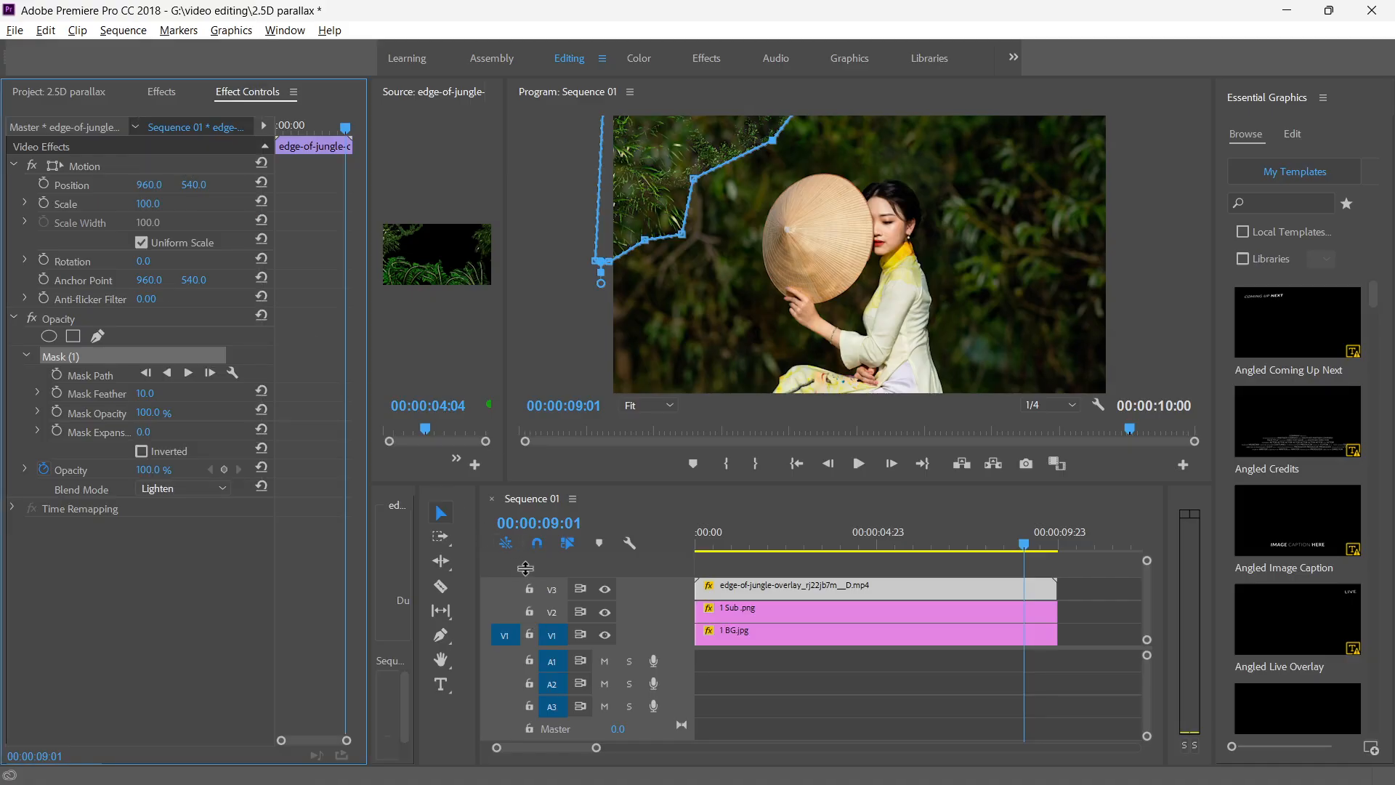
pyautogui.moveTo(1030, 544); pyautogui.dragTo(652, 543)
pyautogui.click(734, 108)
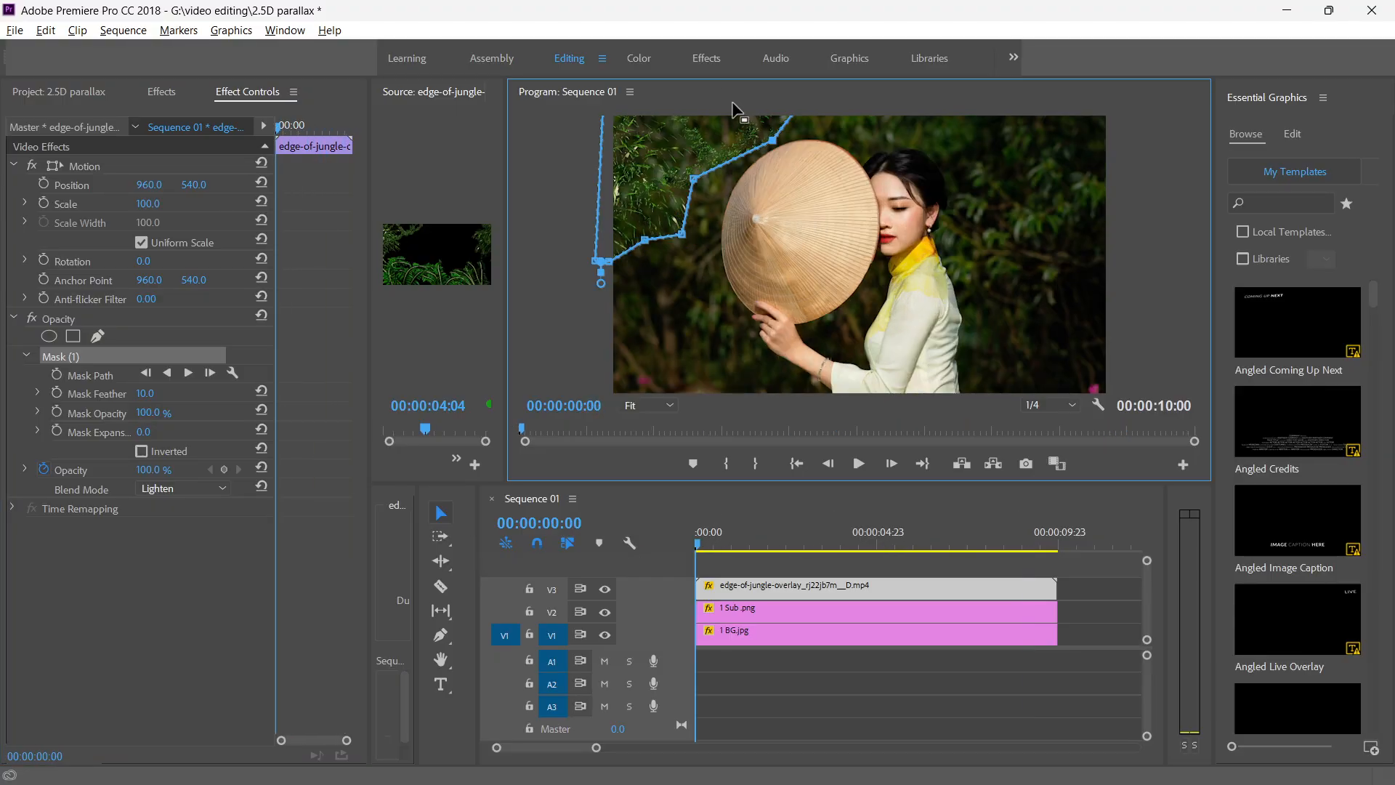
pyautogui.press('`')
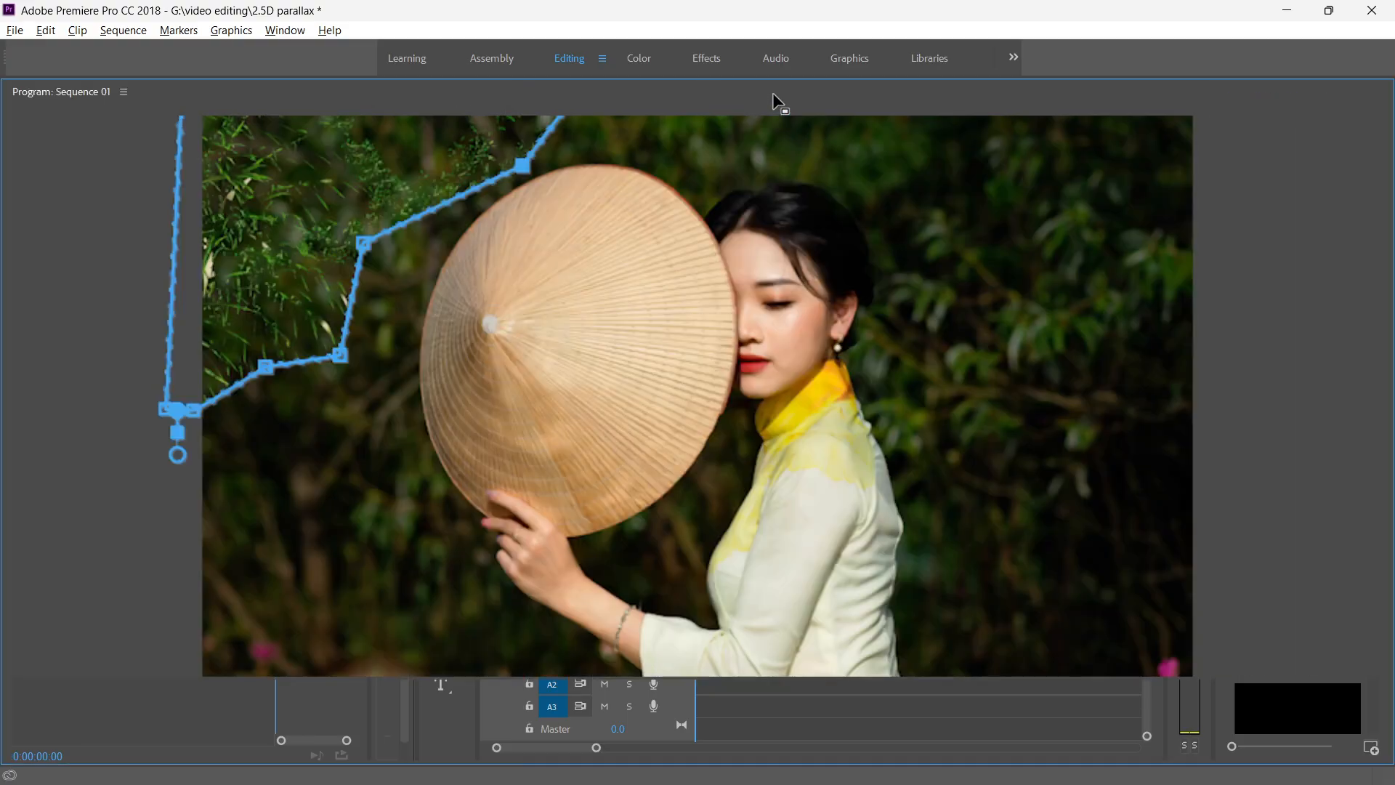
pyautogui.press('space')
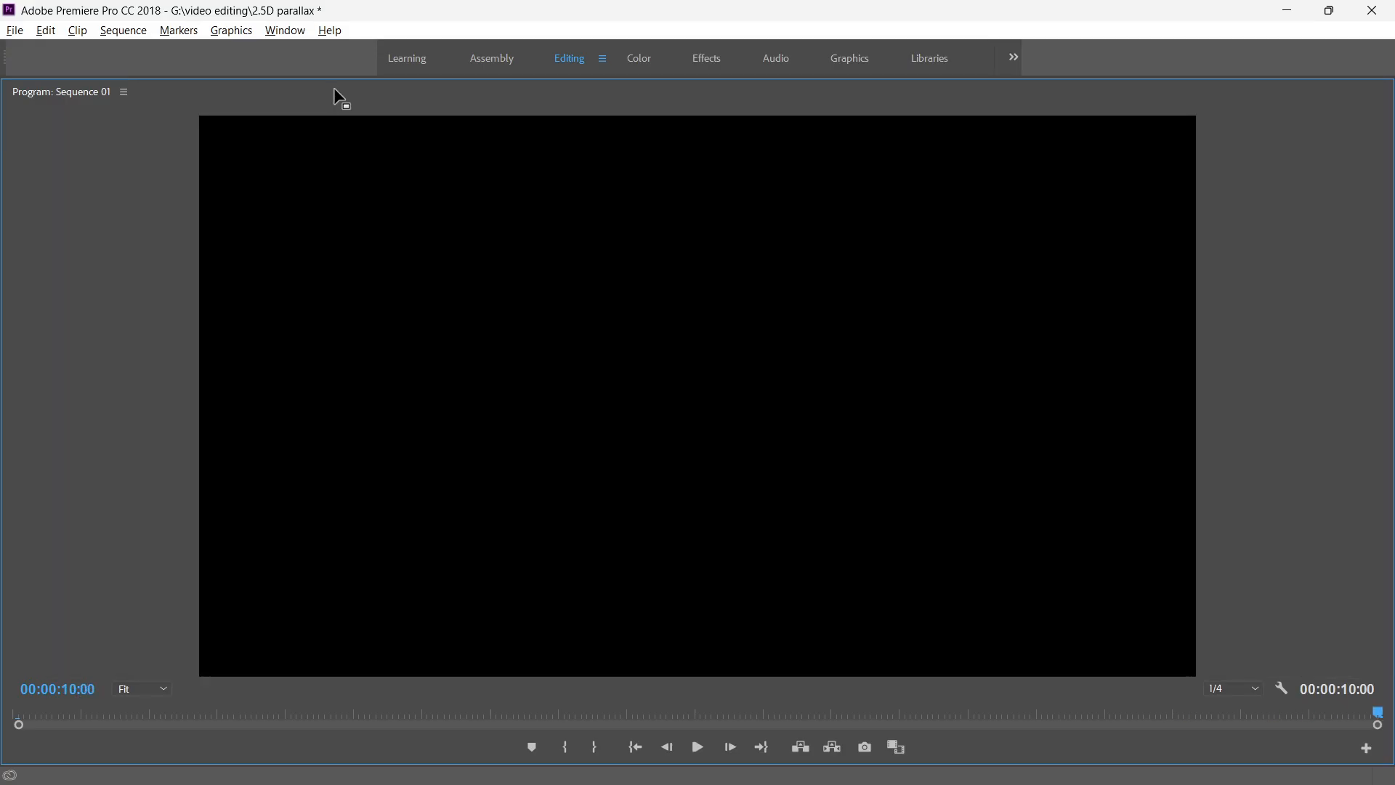
pyautogui.press('`')
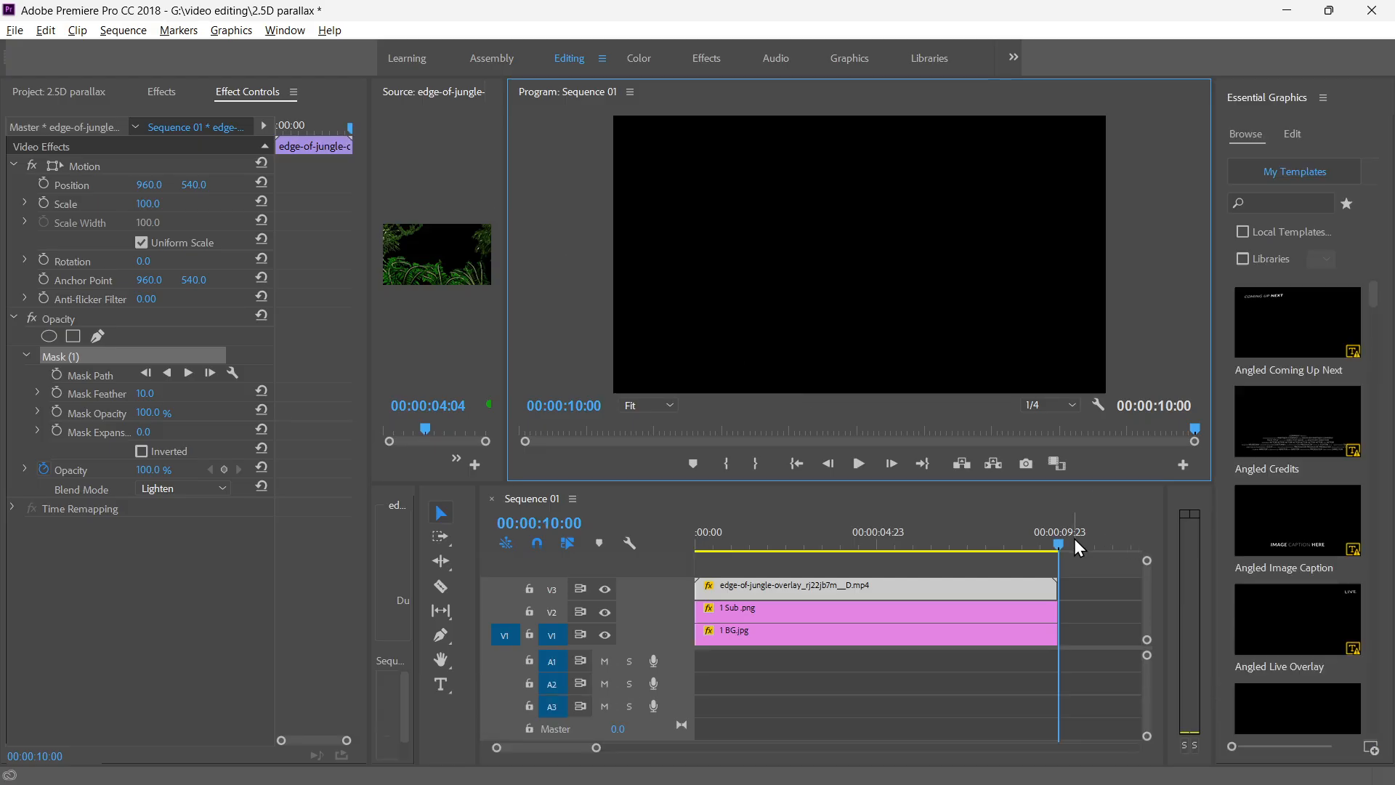
pyautogui.moveTo(1062, 542); pyautogui.dragTo(674, 534)
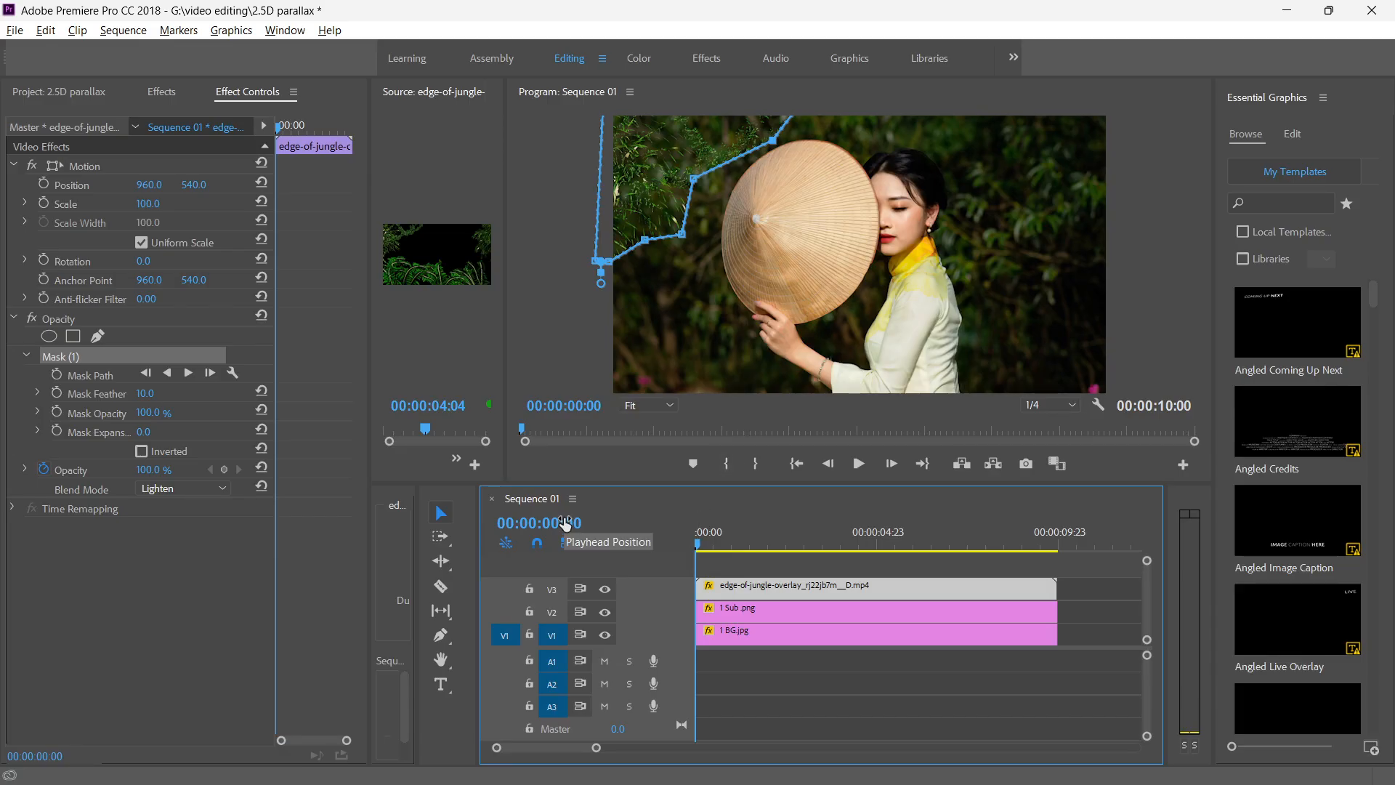
# Place the Leaves falling overlay video on track V4 at the start of the sequence and play it back.
pyautogui.click(60, 96)
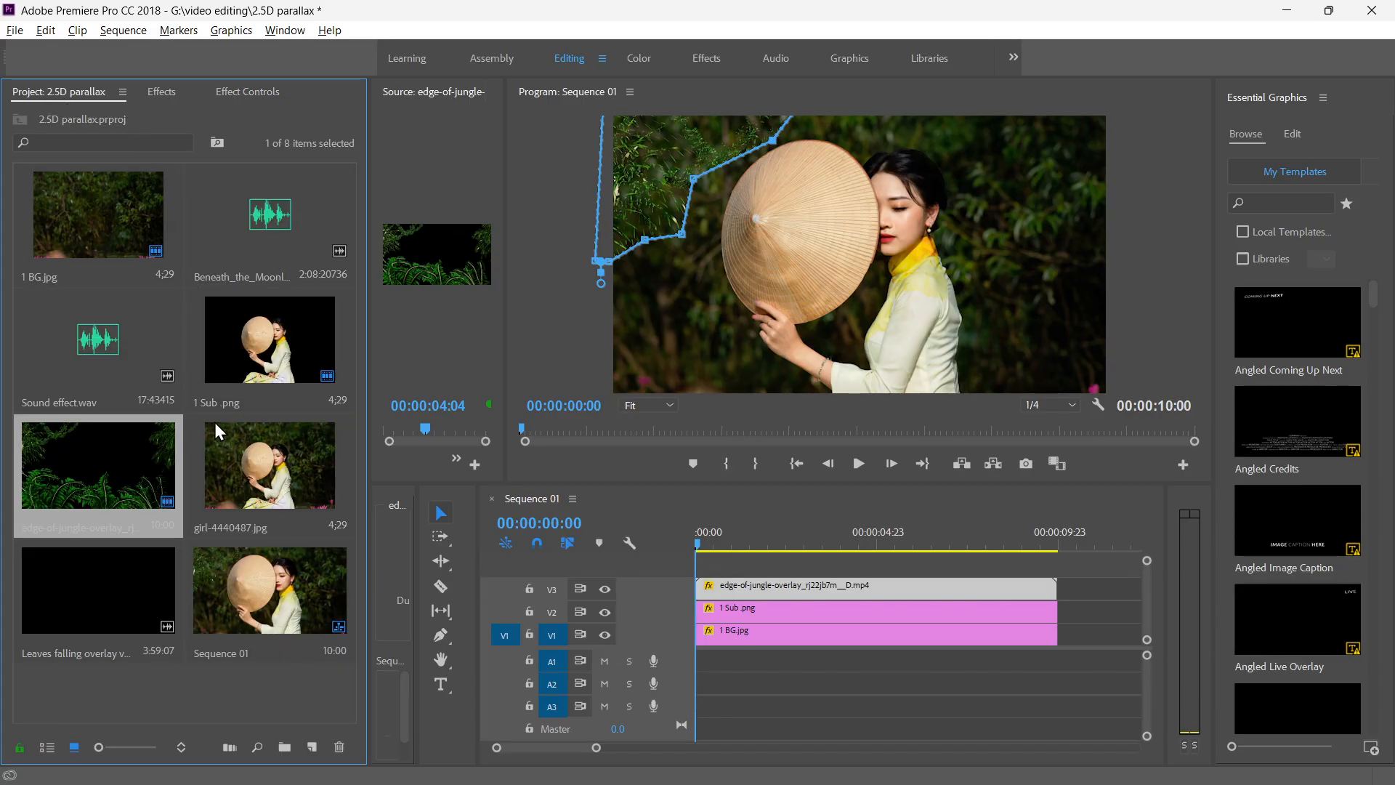
pyautogui.click(180, 696)
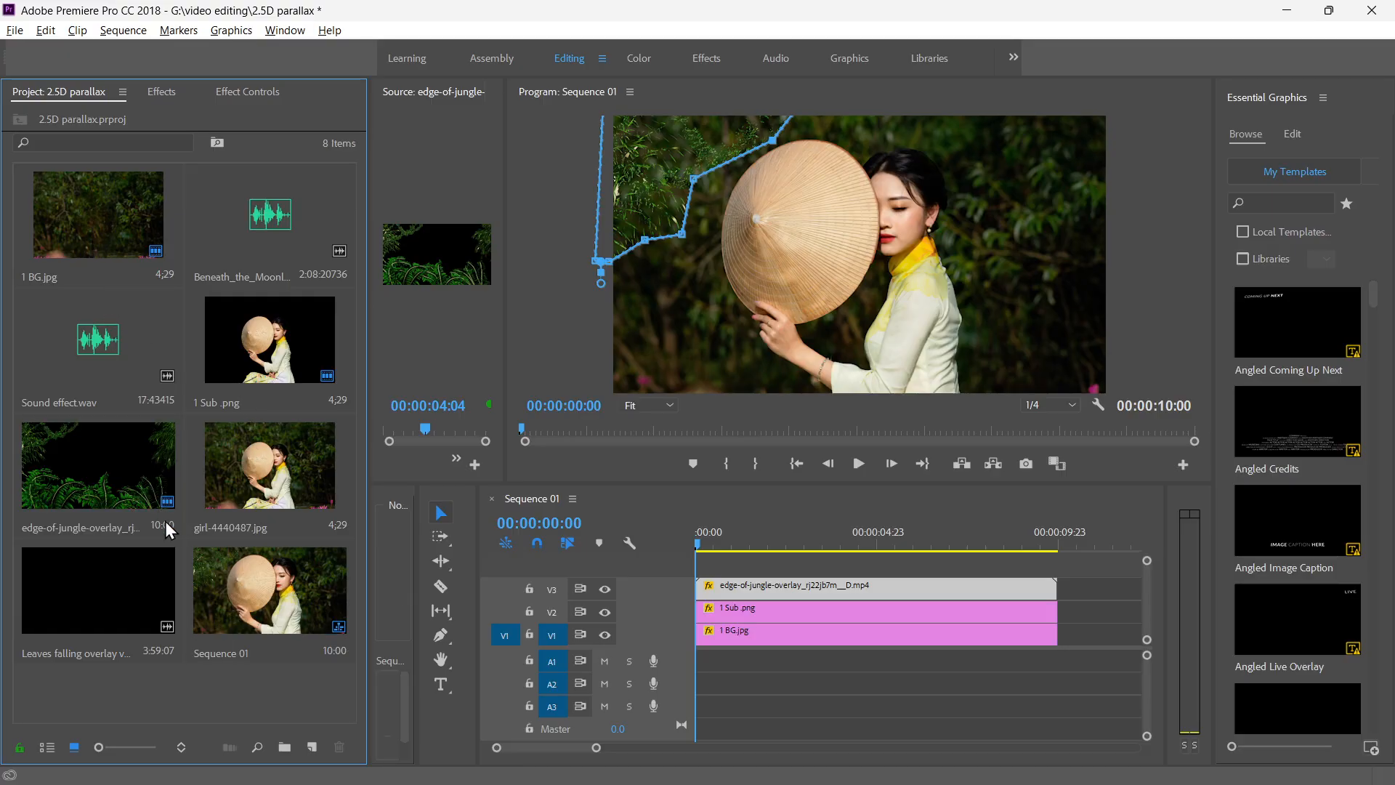
pyautogui.click(97, 616)
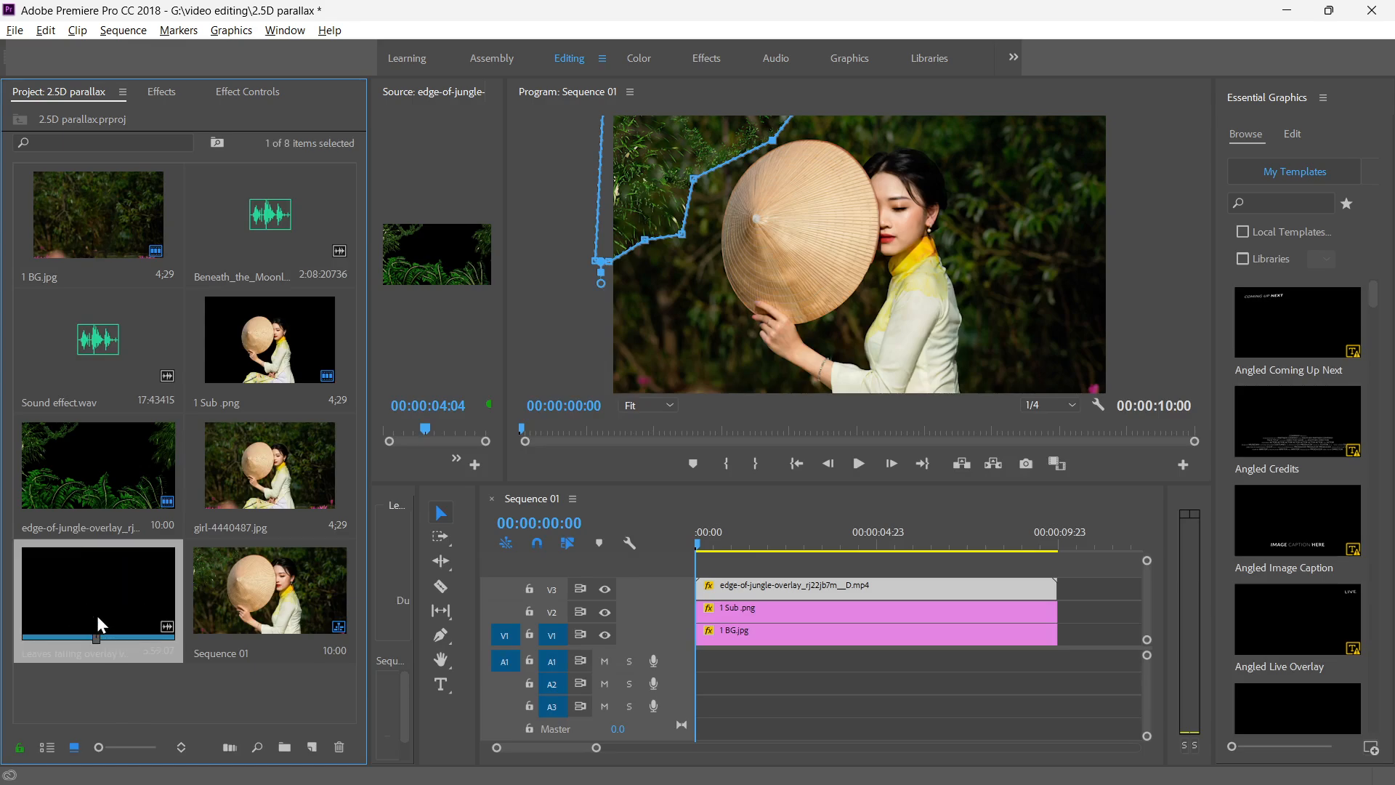
pyautogui.moveTo(85, 595); pyautogui.dragTo(701, 564)
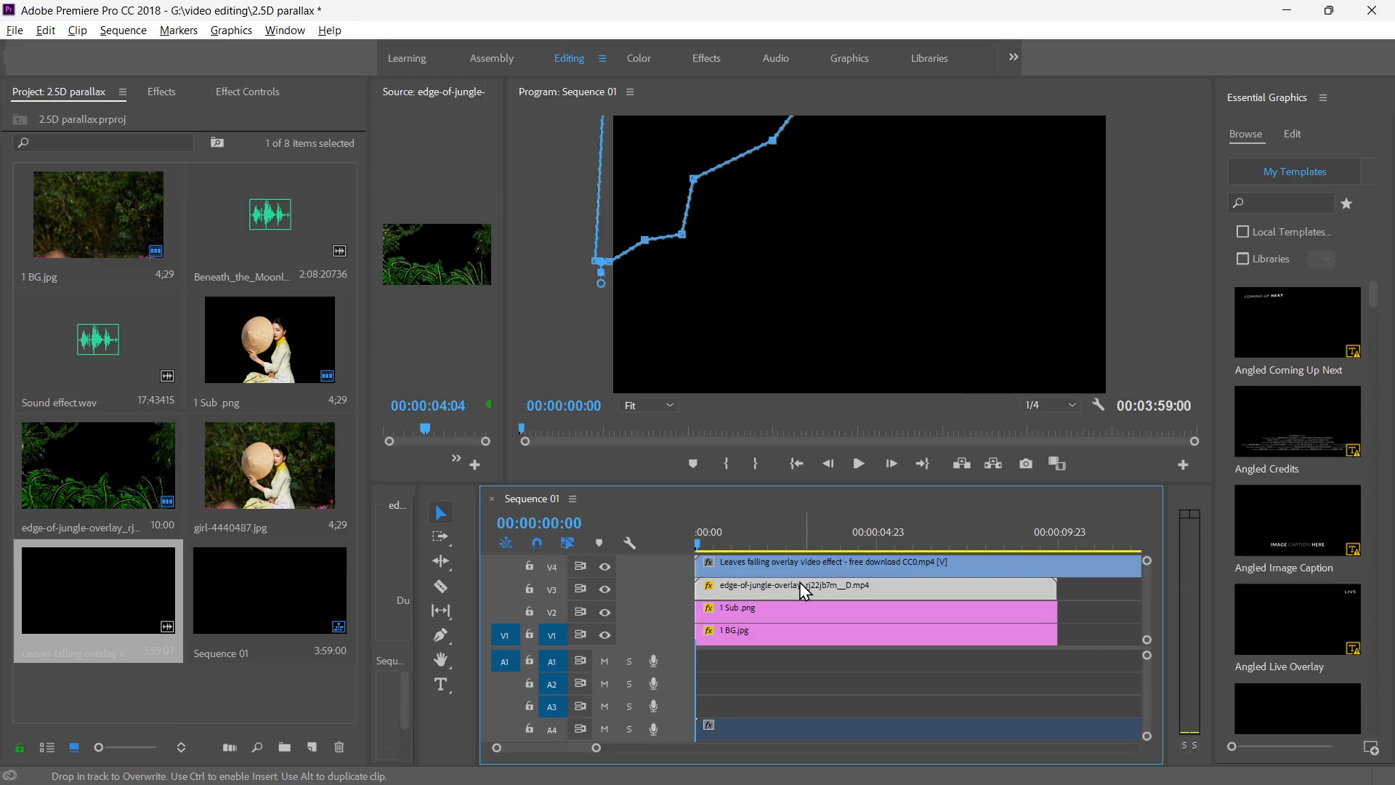
pyautogui.press('space')
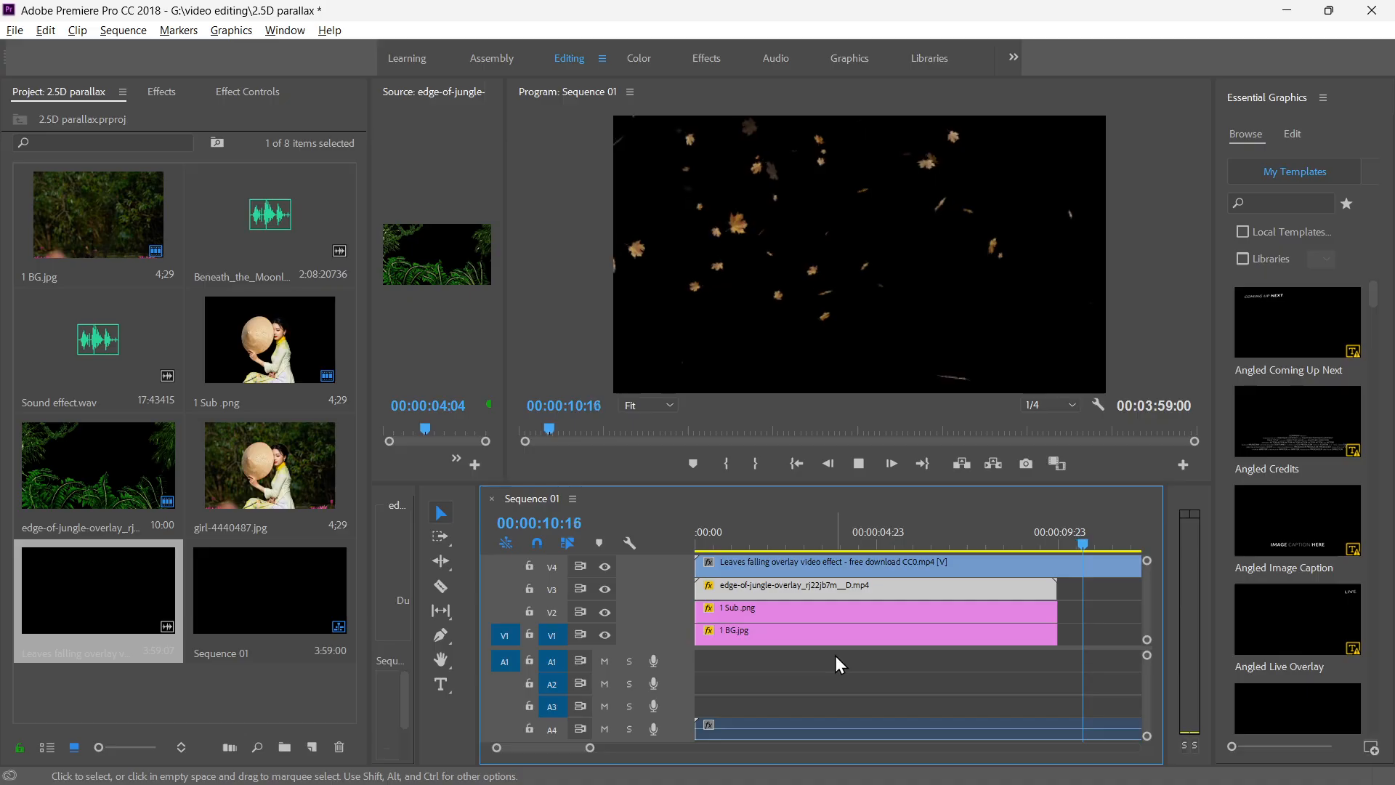
pyautogui.press('space')
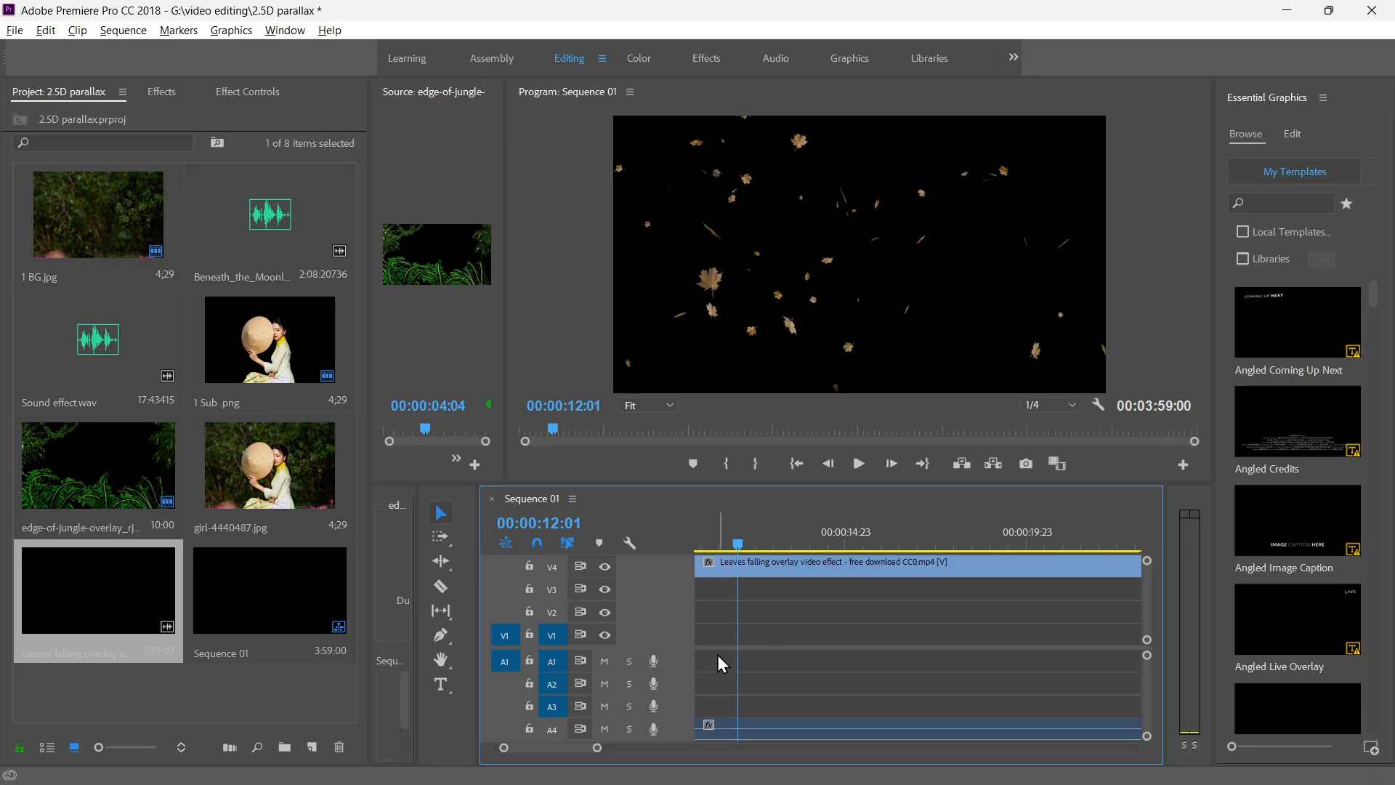
# Try a ripple trim of the timeline's opening up to 00:00:04:01 with the leaves overlay selected, and undo it.
pyautogui.moveTo(738, 545); pyautogui.dragTo(841, 555)
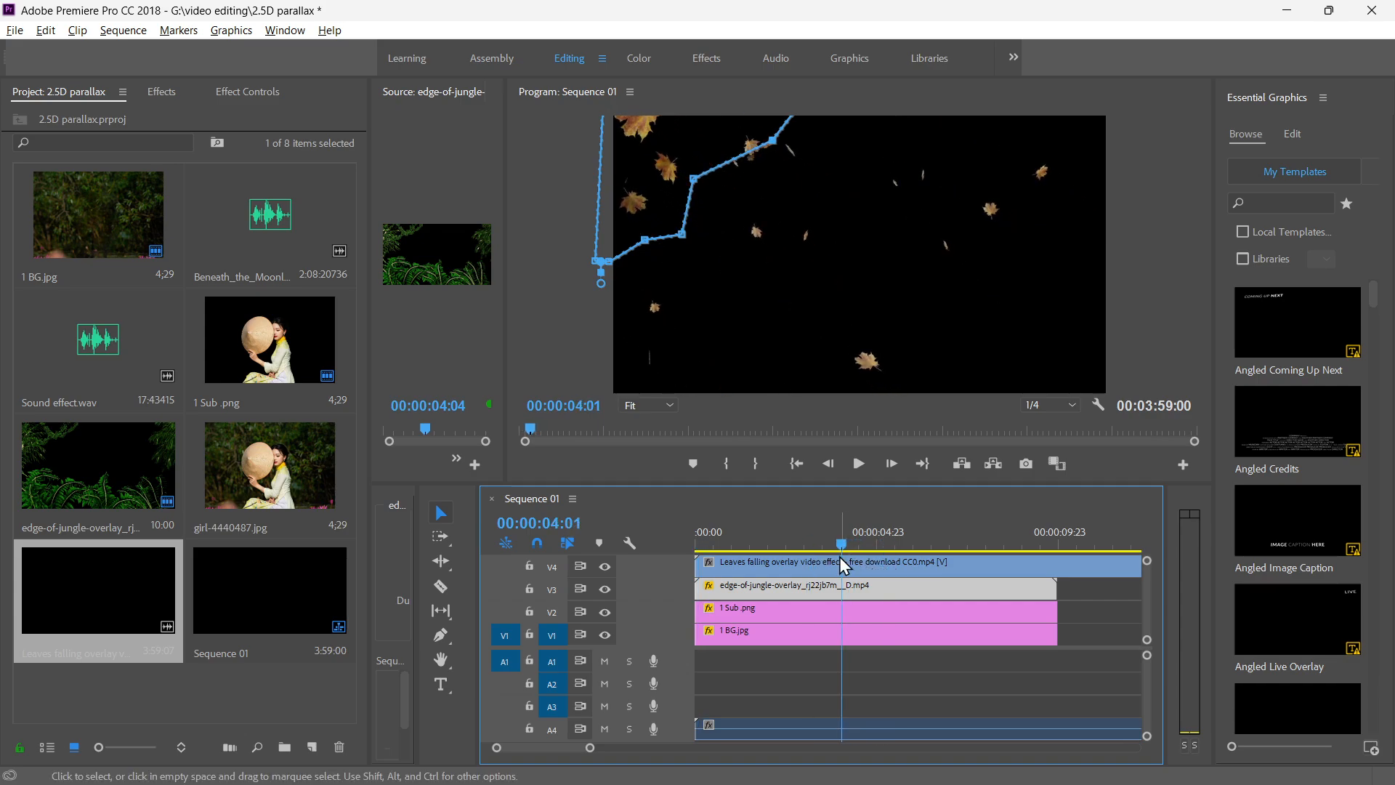
pyautogui.click(836, 568)
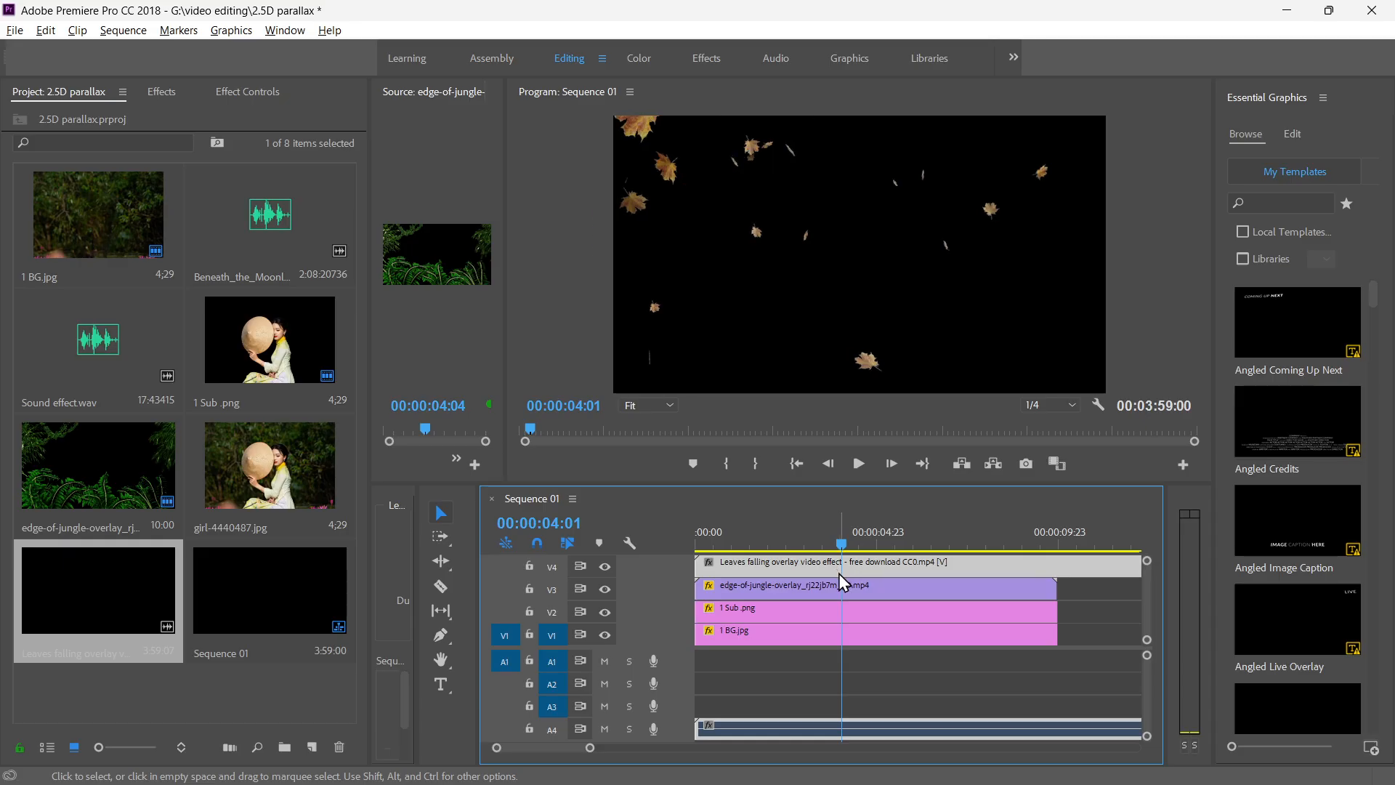
pyautogui.press('q')
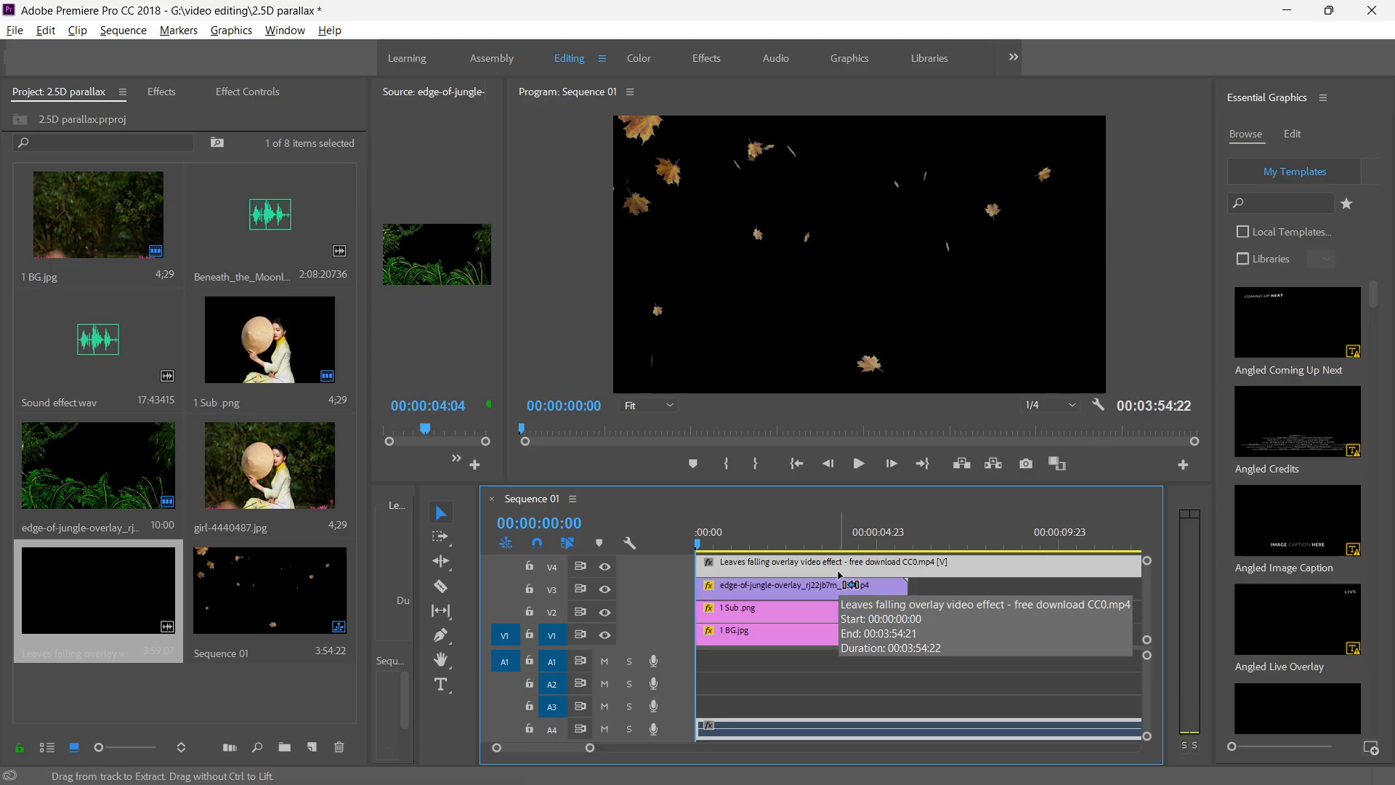
pyautogui.hotkey('ctrl', 'z')
# Find a better starting frame for the falling leaves, ripple-trim the timeline's opening at about 00:00:05:00 and play the result.
pyautogui.press('space')
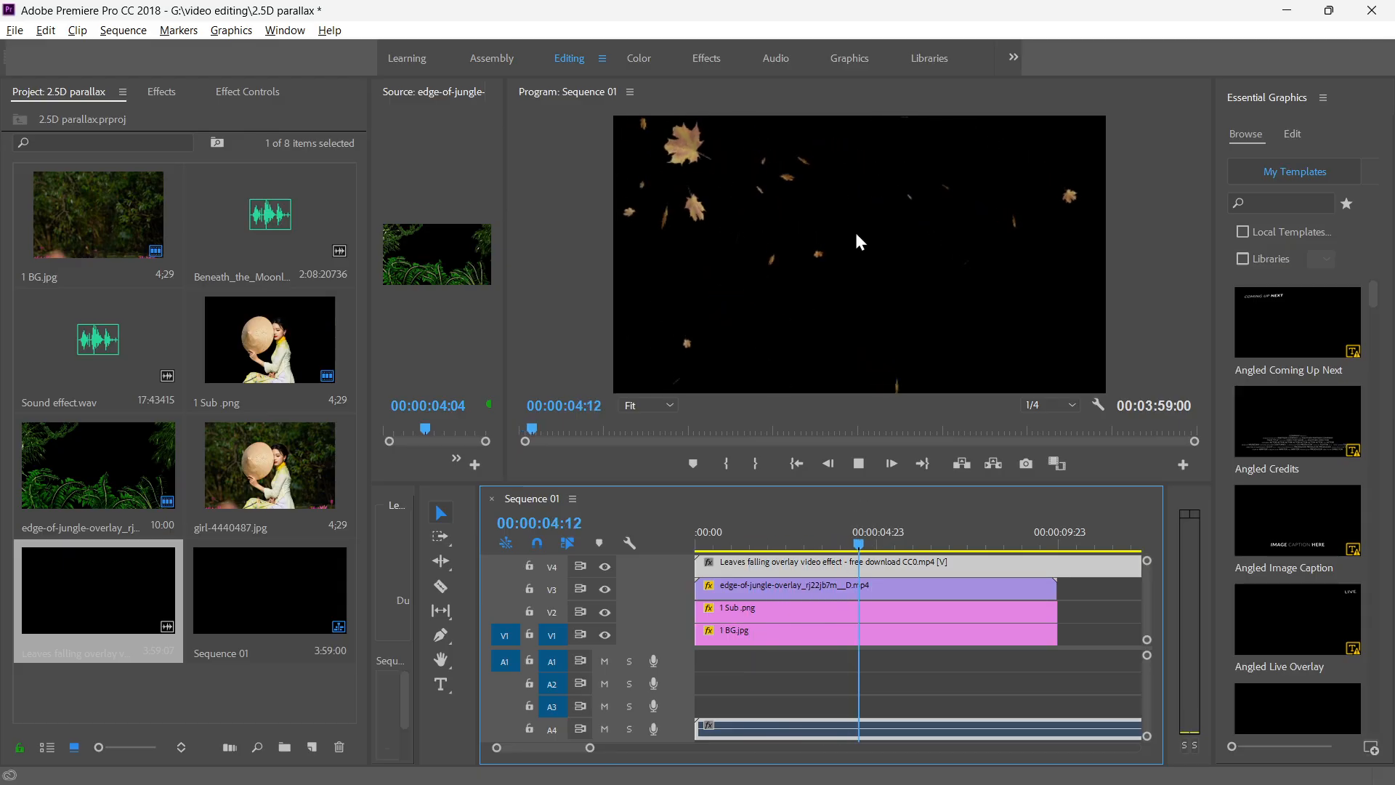
pyautogui.press('space')
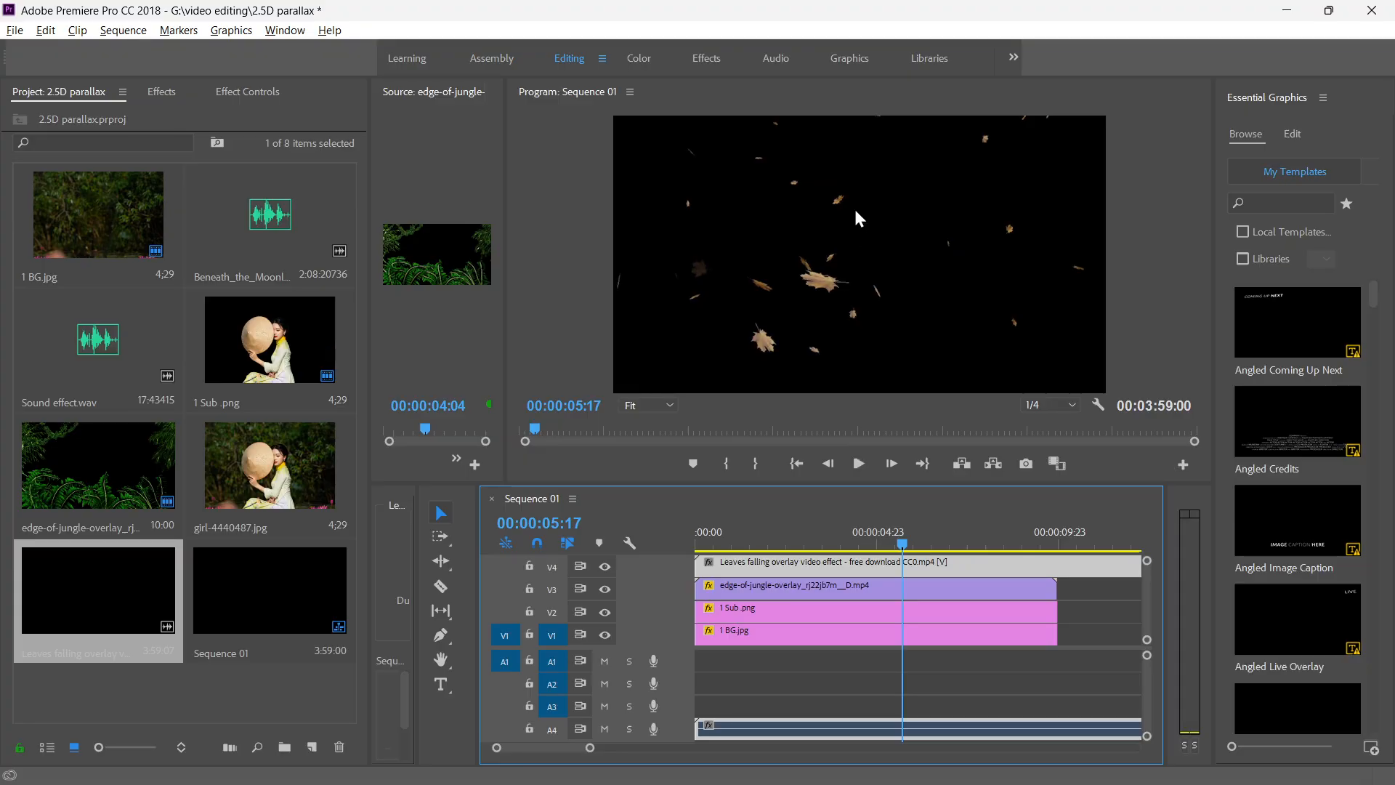
pyautogui.moveTo(903, 545); pyautogui.dragTo(864, 541)
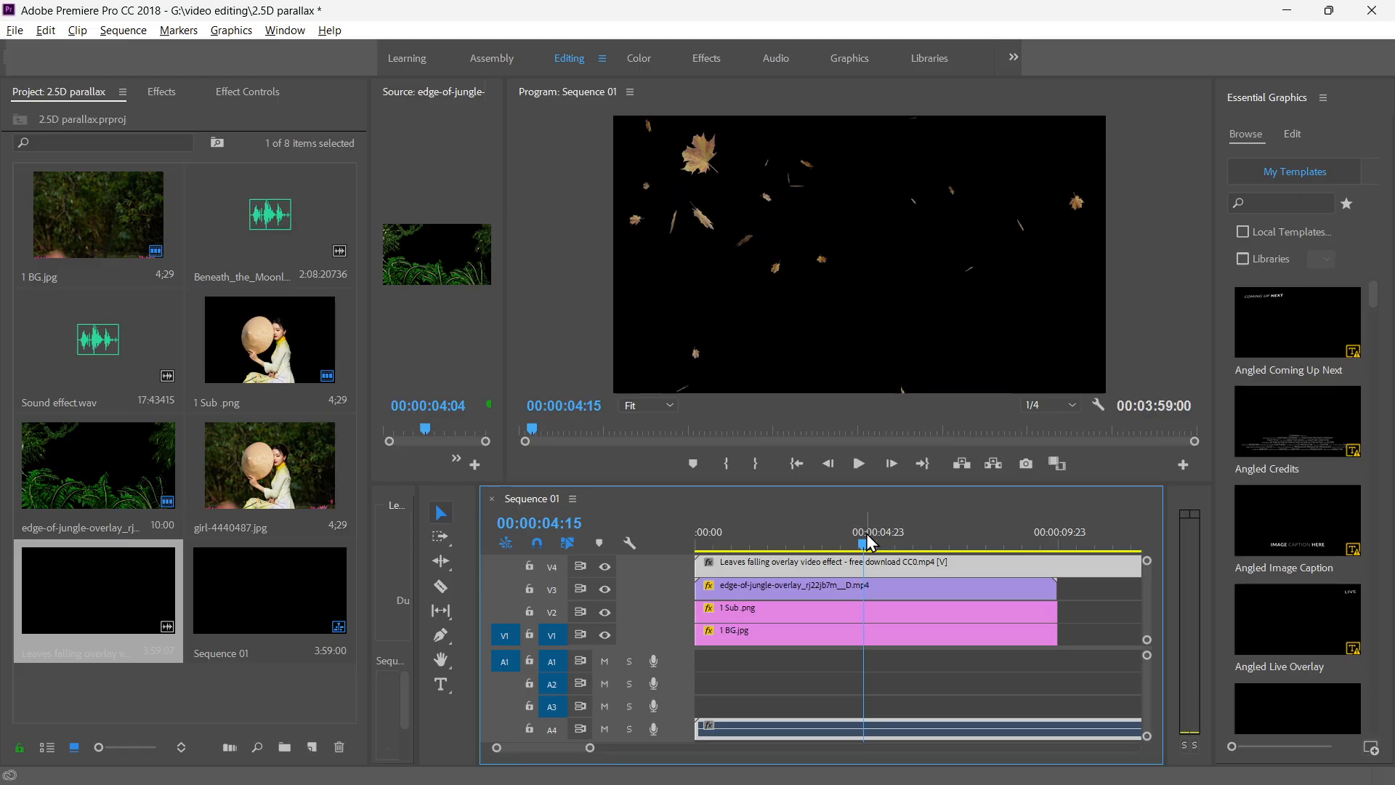
pyautogui.press('space')
pyautogui.press('space')
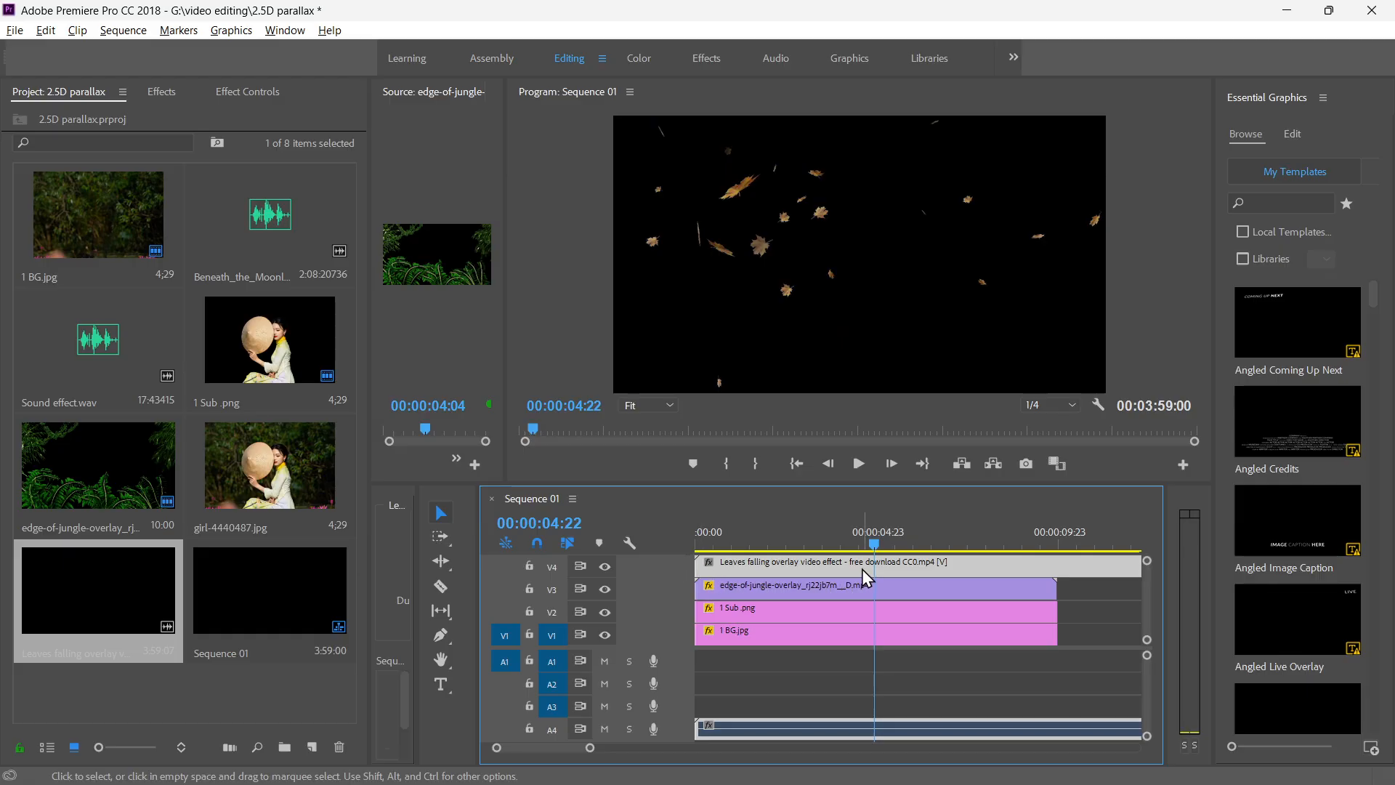
pyautogui.moveTo(871, 547); pyautogui.dragTo(875, 550)
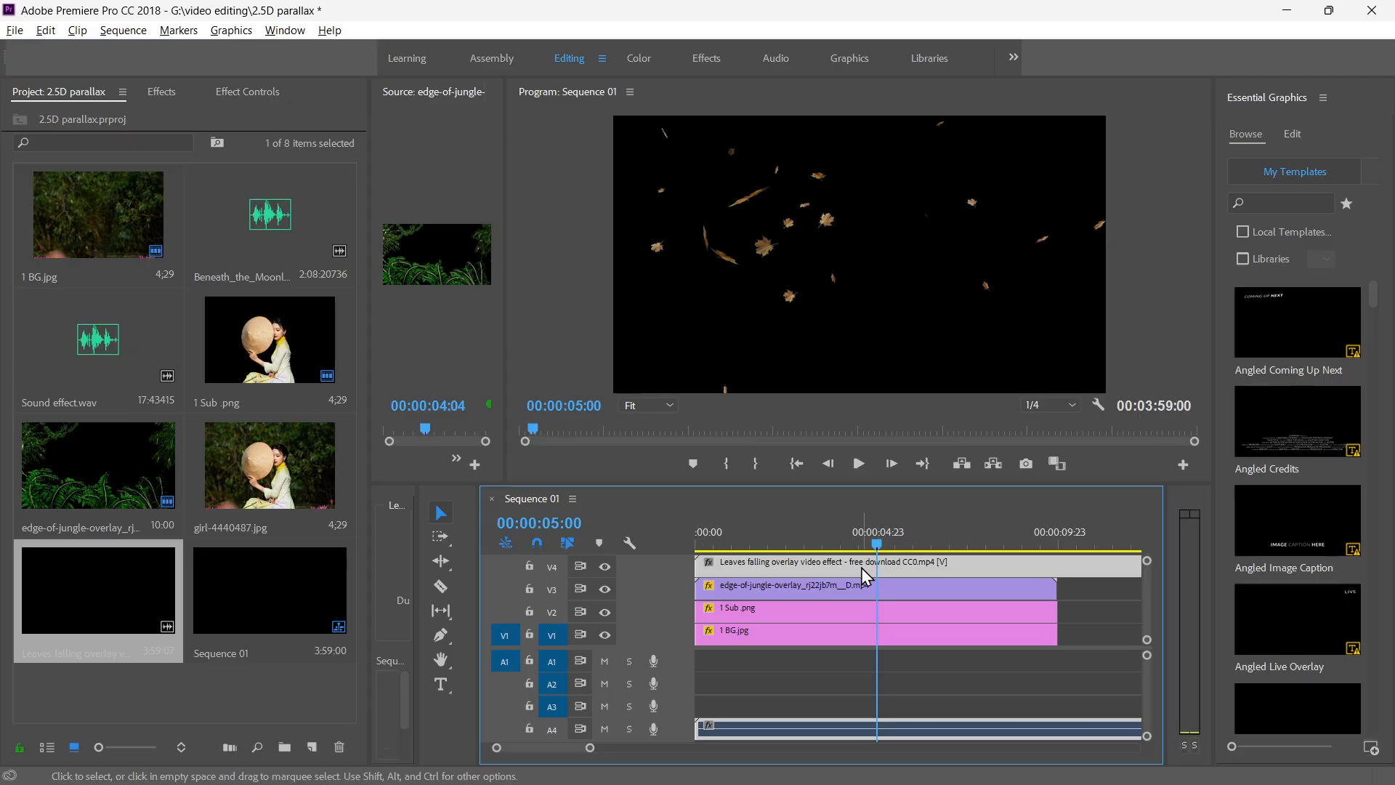
pyautogui.press('q')
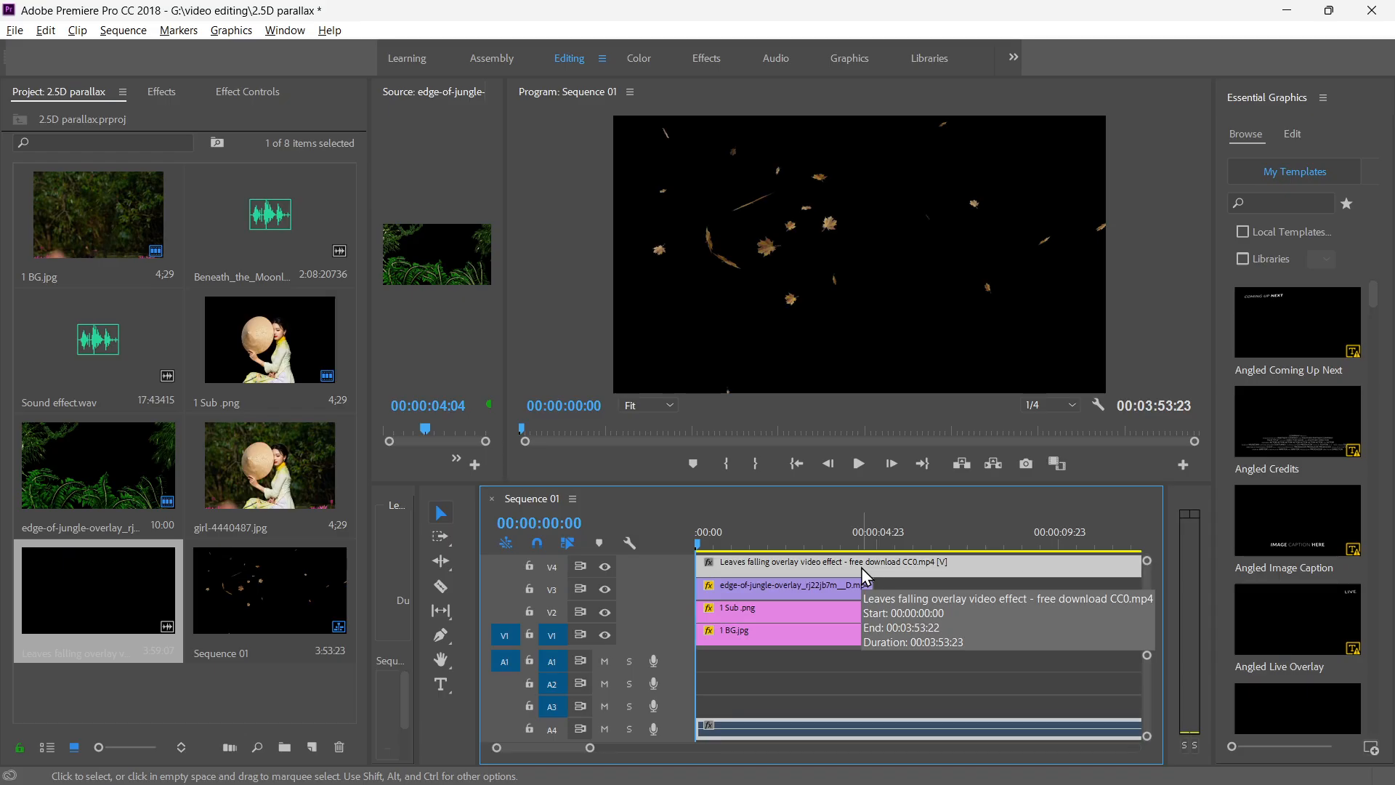
pyautogui.press('space')
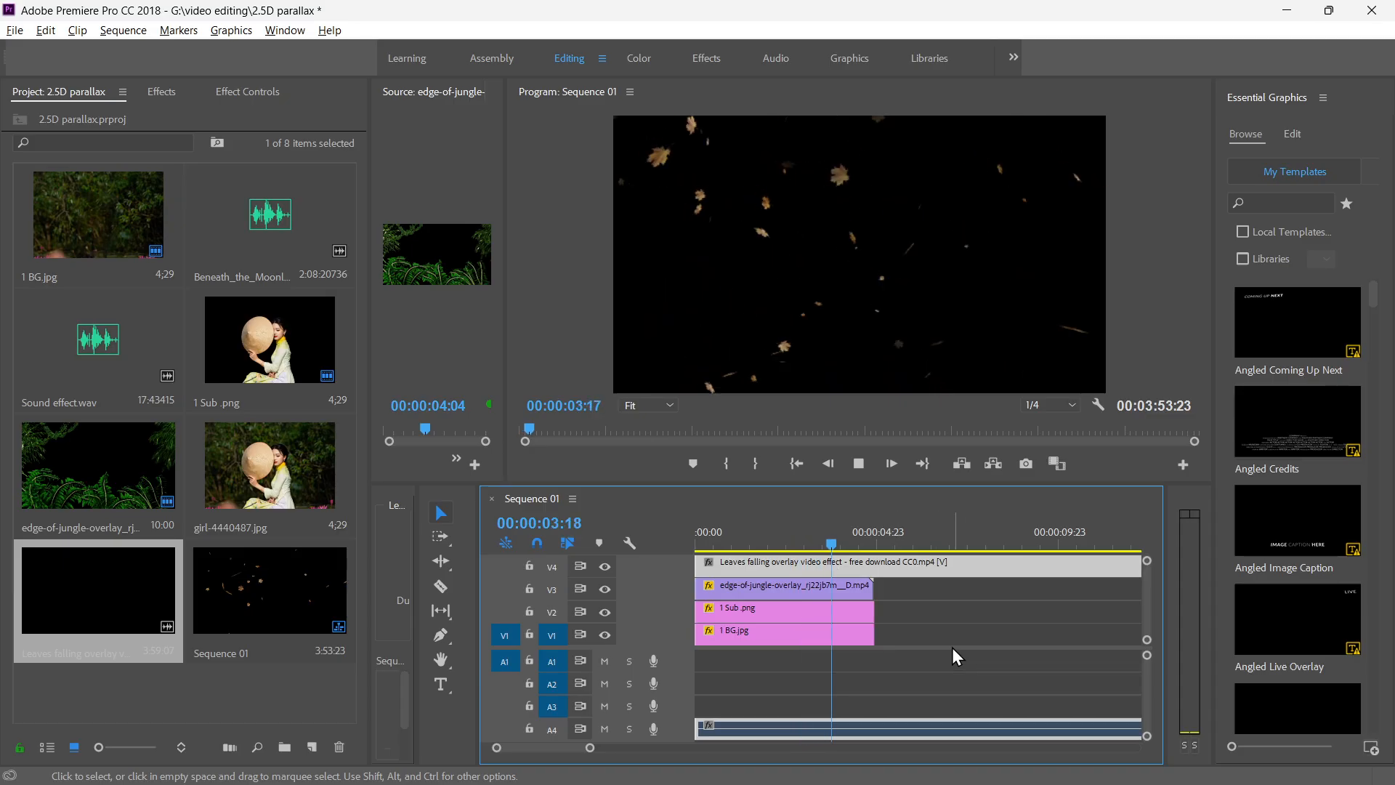
pyautogui.press('space')
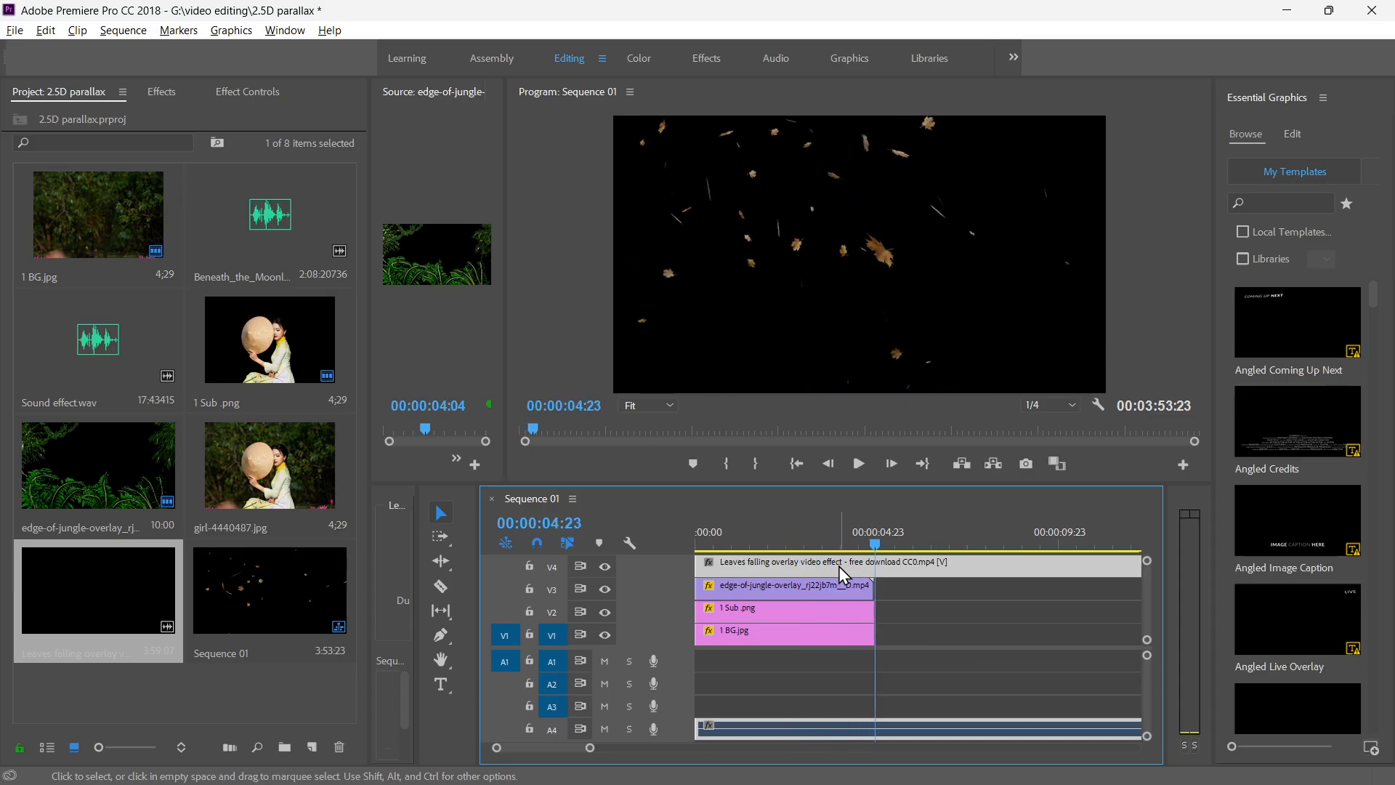
# Cut the timeline at 00:00:04:21, delete the leftover leaves overlay beyond the cut and play the shortened sequence from the start.
pyautogui.scroll(4, 836, 562)
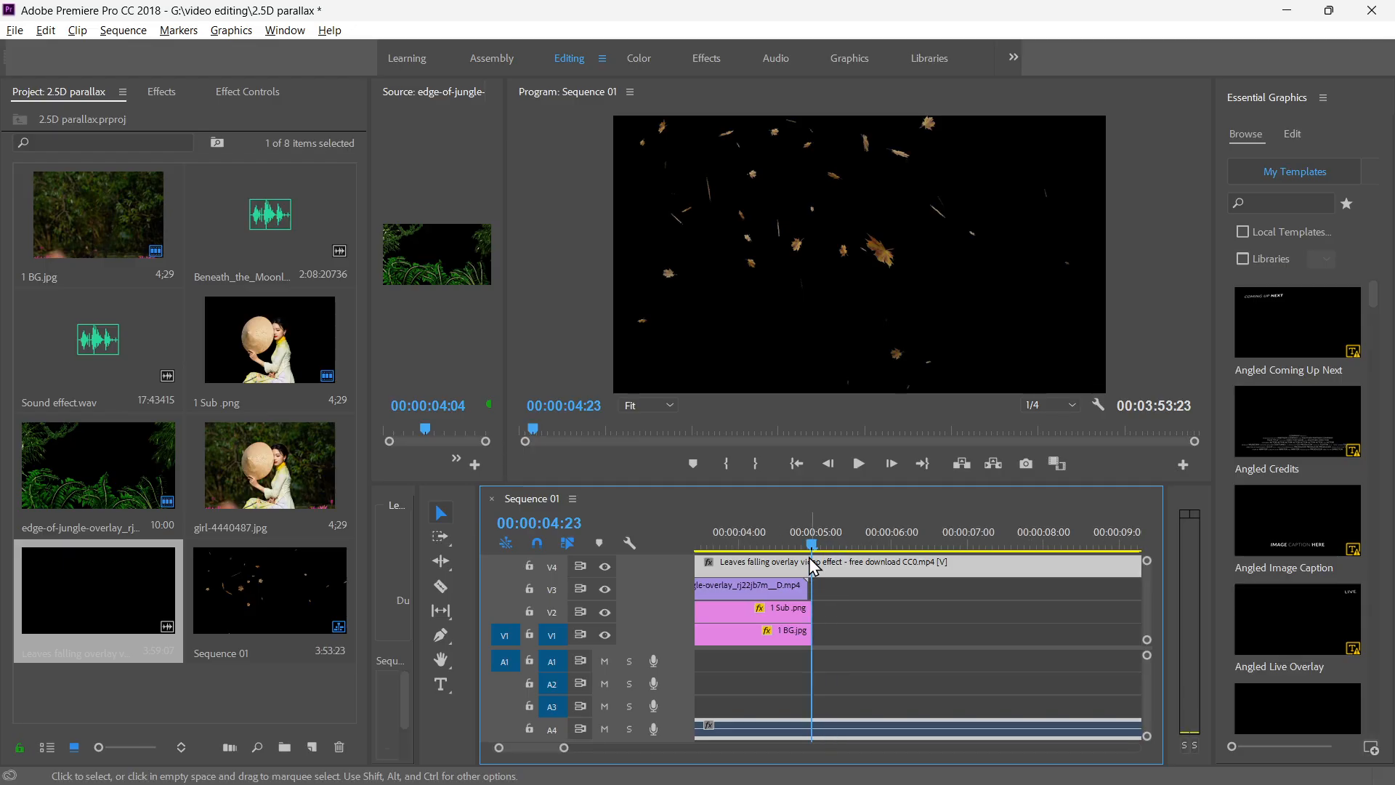
pyautogui.moveTo(812, 549); pyautogui.dragTo(805, 553)
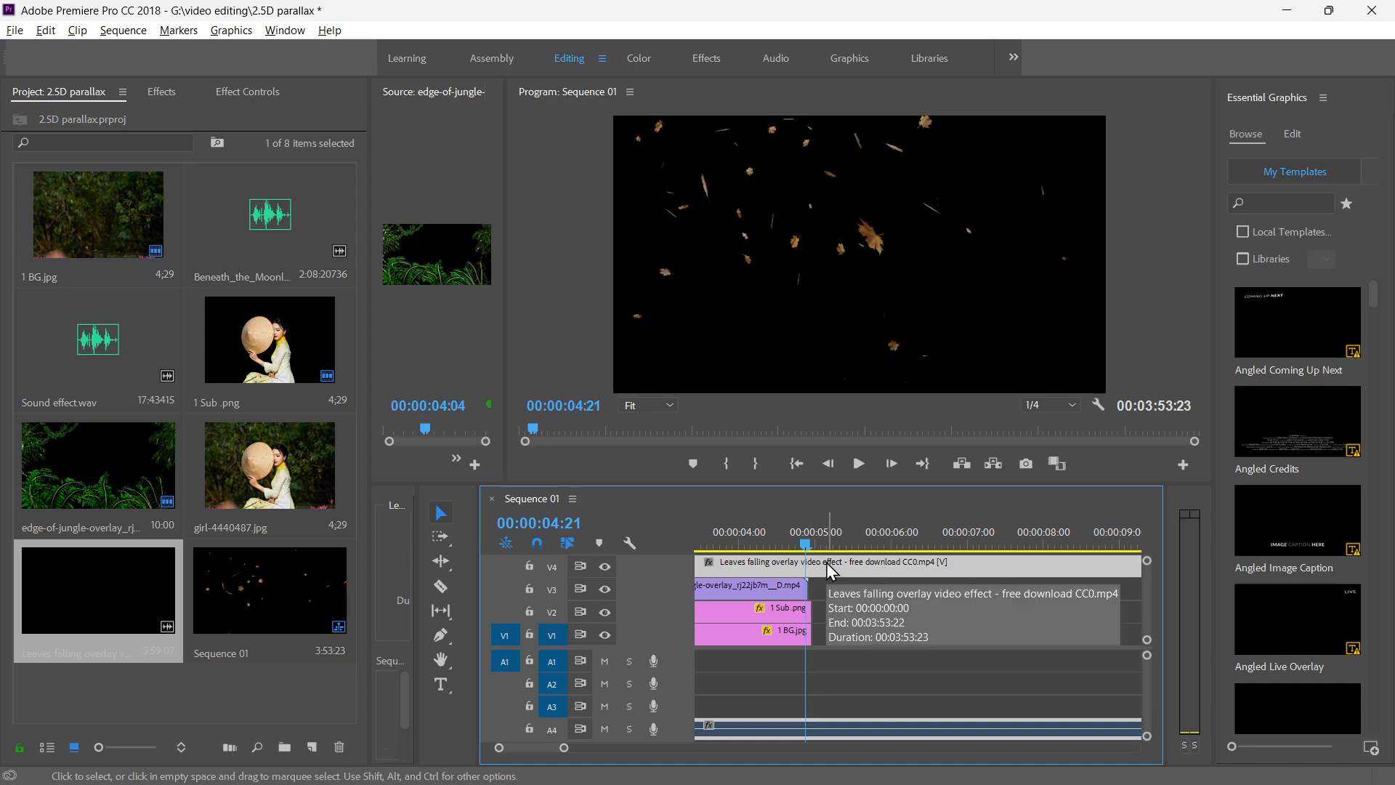
pyautogui.hotkey('ctrl', 'k')
pyautogui.click(850, 565)
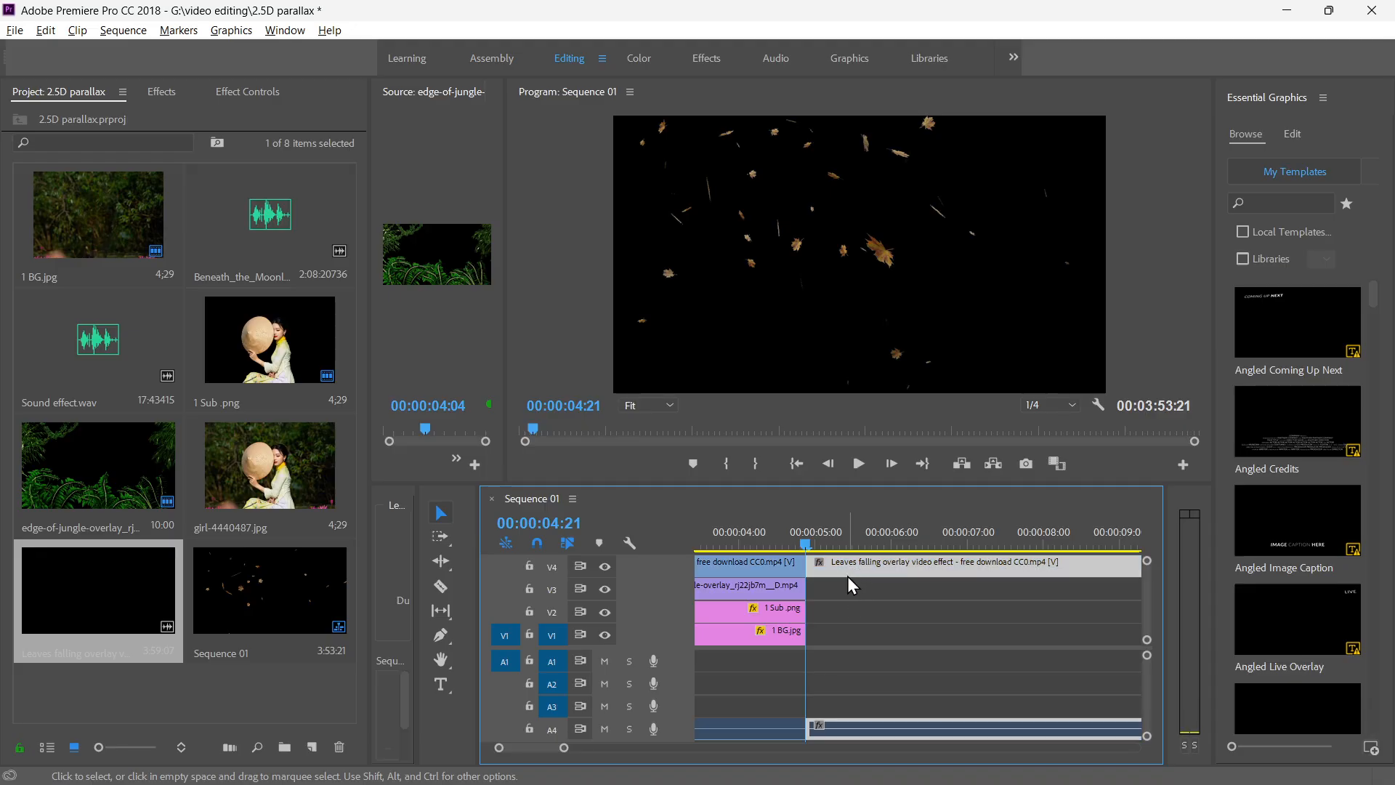
pyautogui.press('Delete')
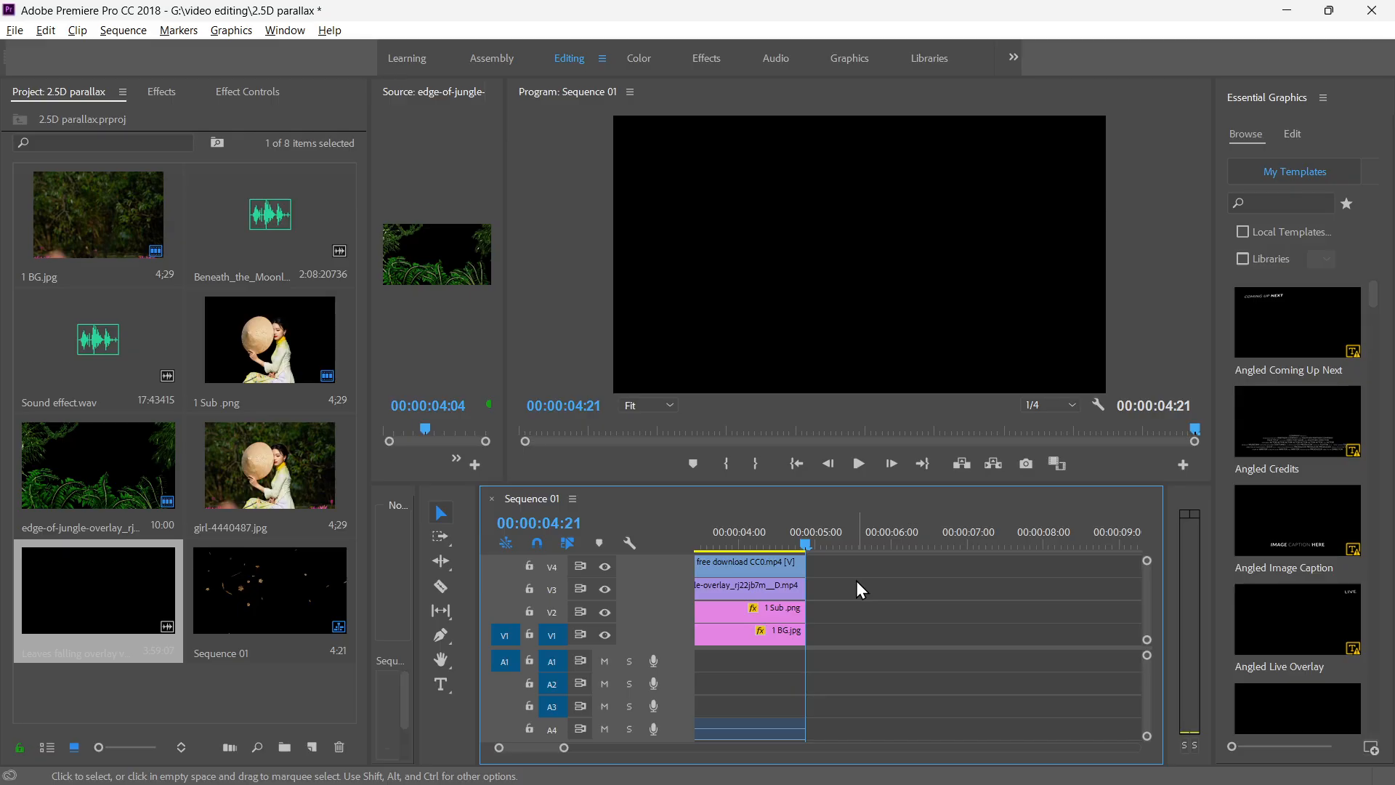
pyautogui.press('space')
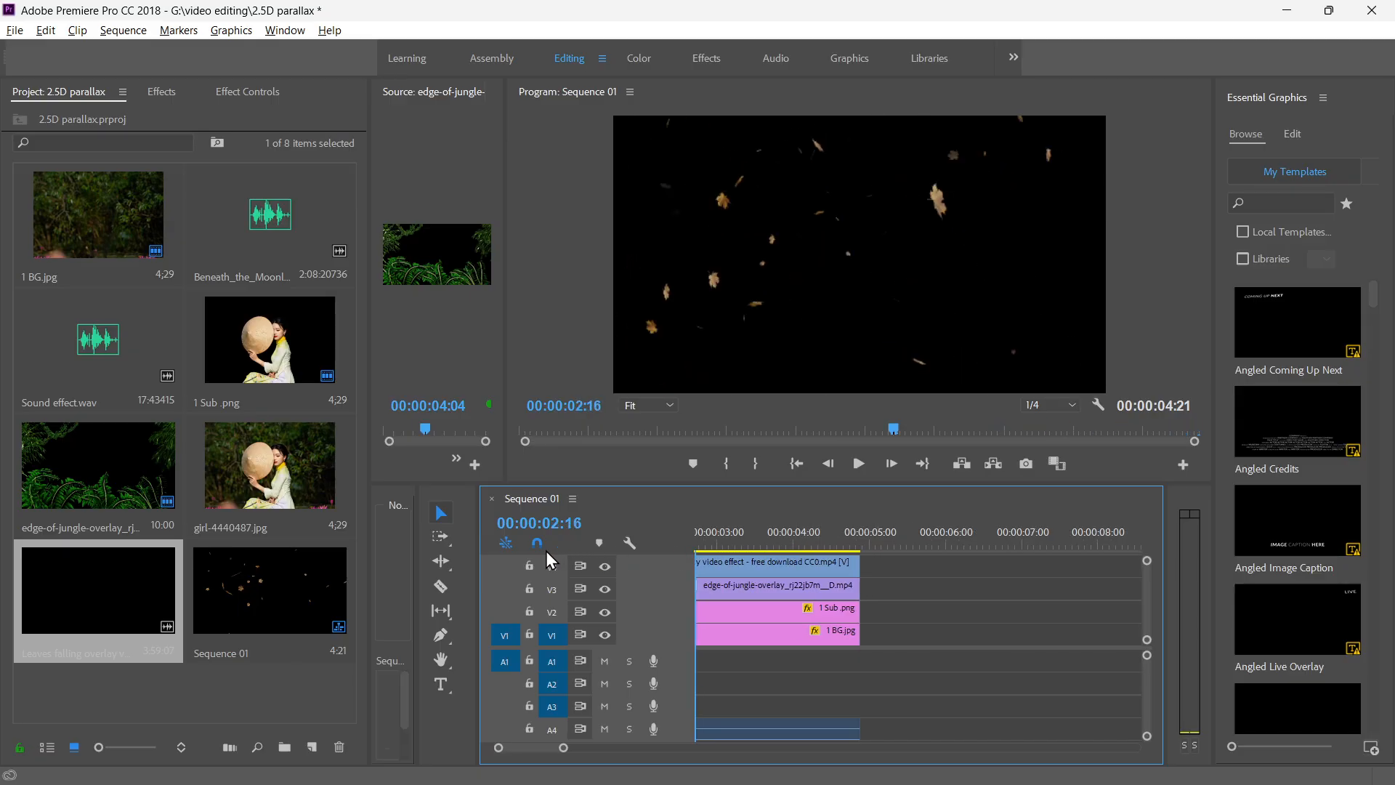
pyautogui.press('space')
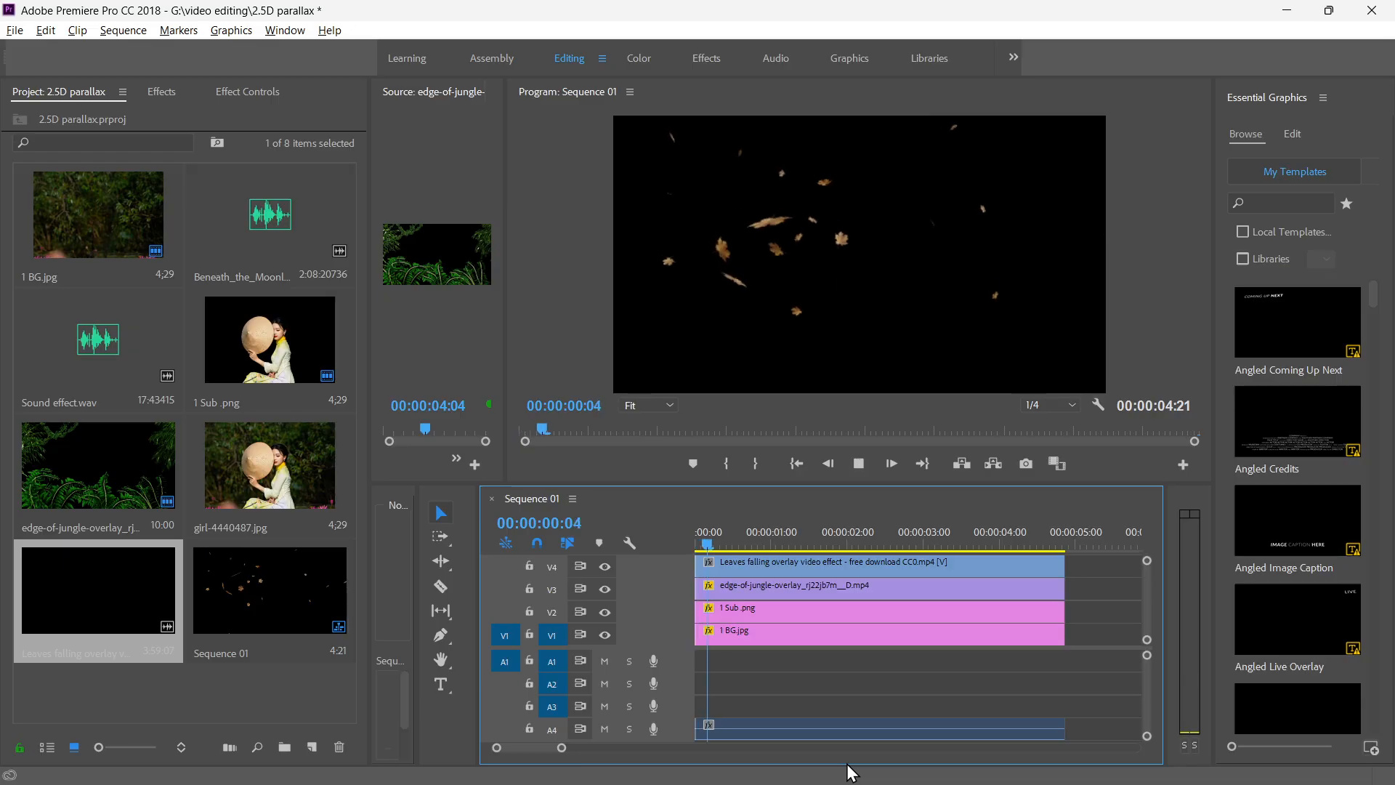
pyautogui.press('space')
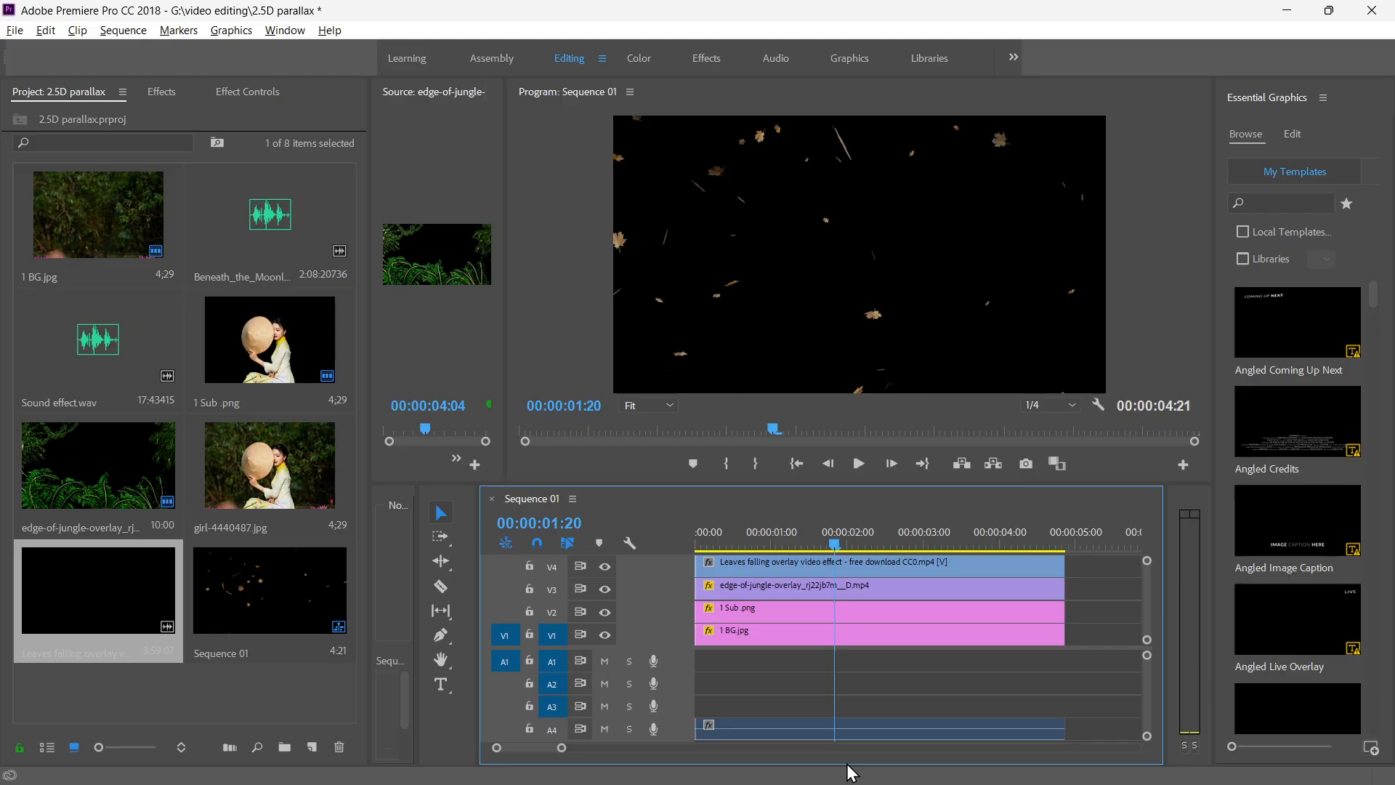
# Set the blend mode of the leaves falling overlay clip on V4 to Lighten.
pyautogui.click(866, 568)
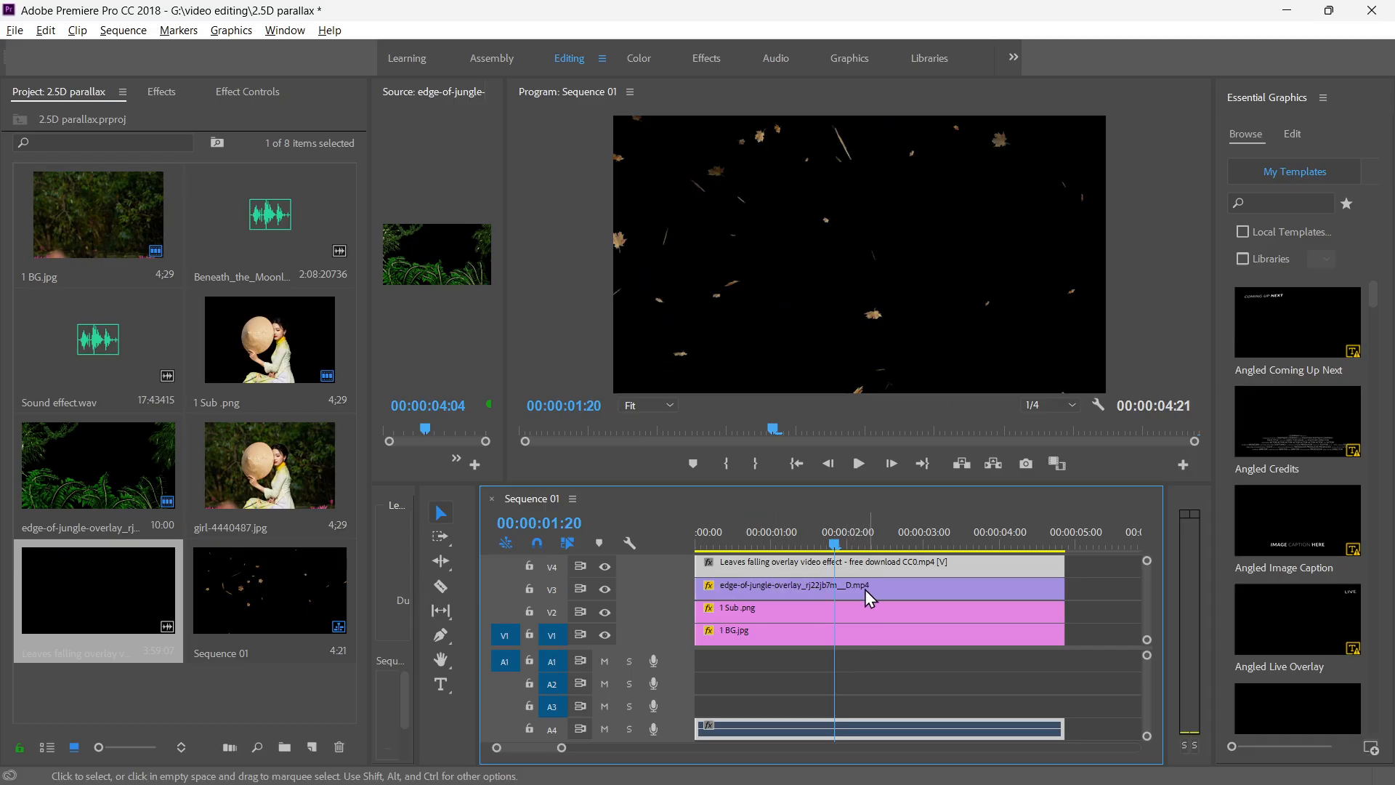
pyautogui.click(248, 93)
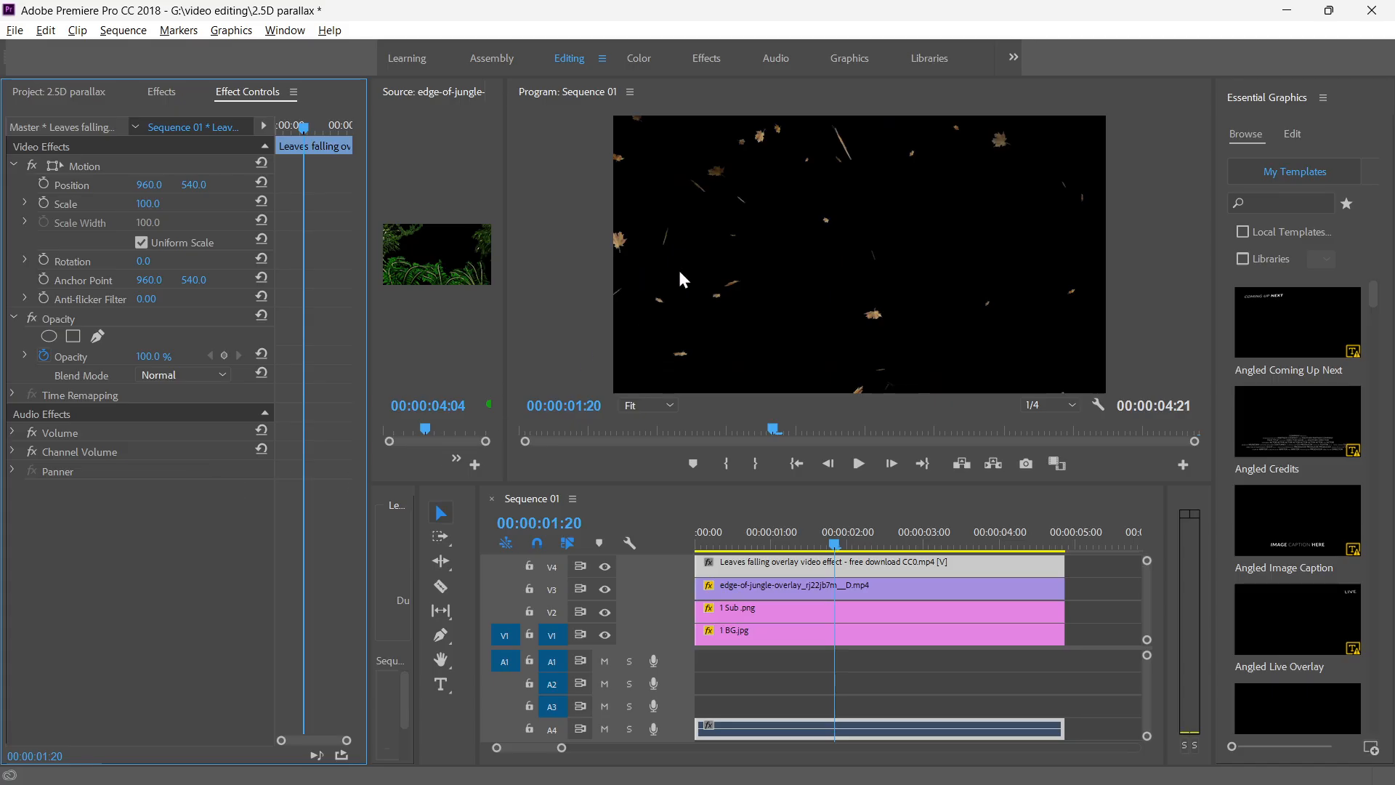
pyautogui.click(181, 377)
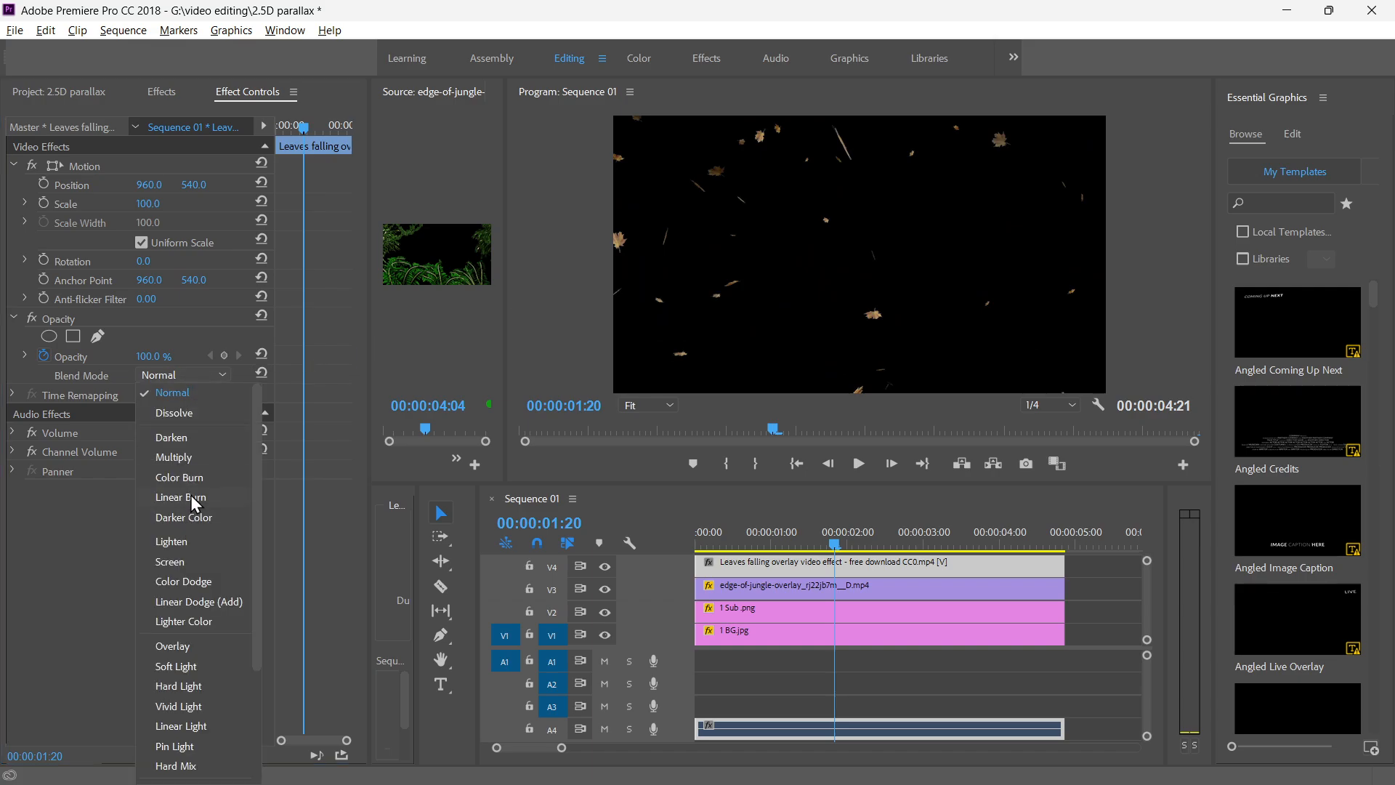
pyautogui.click(185, 540)
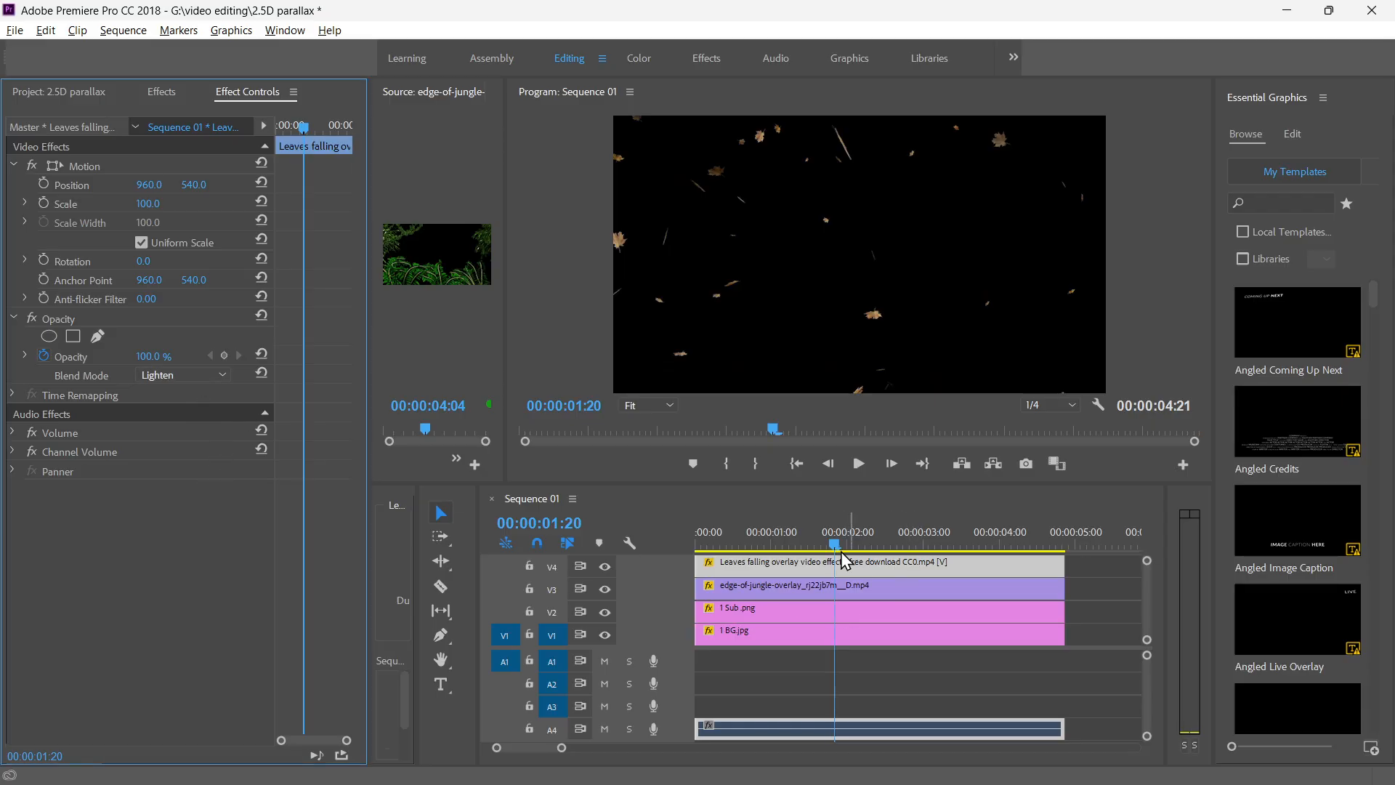
# Play the sequence from the start twice to check the blended falling-leaves overlay.
pyautogui.moveTo(834, 544); pyautogui.dragTo(678, 537)
pyautogui.press('space')
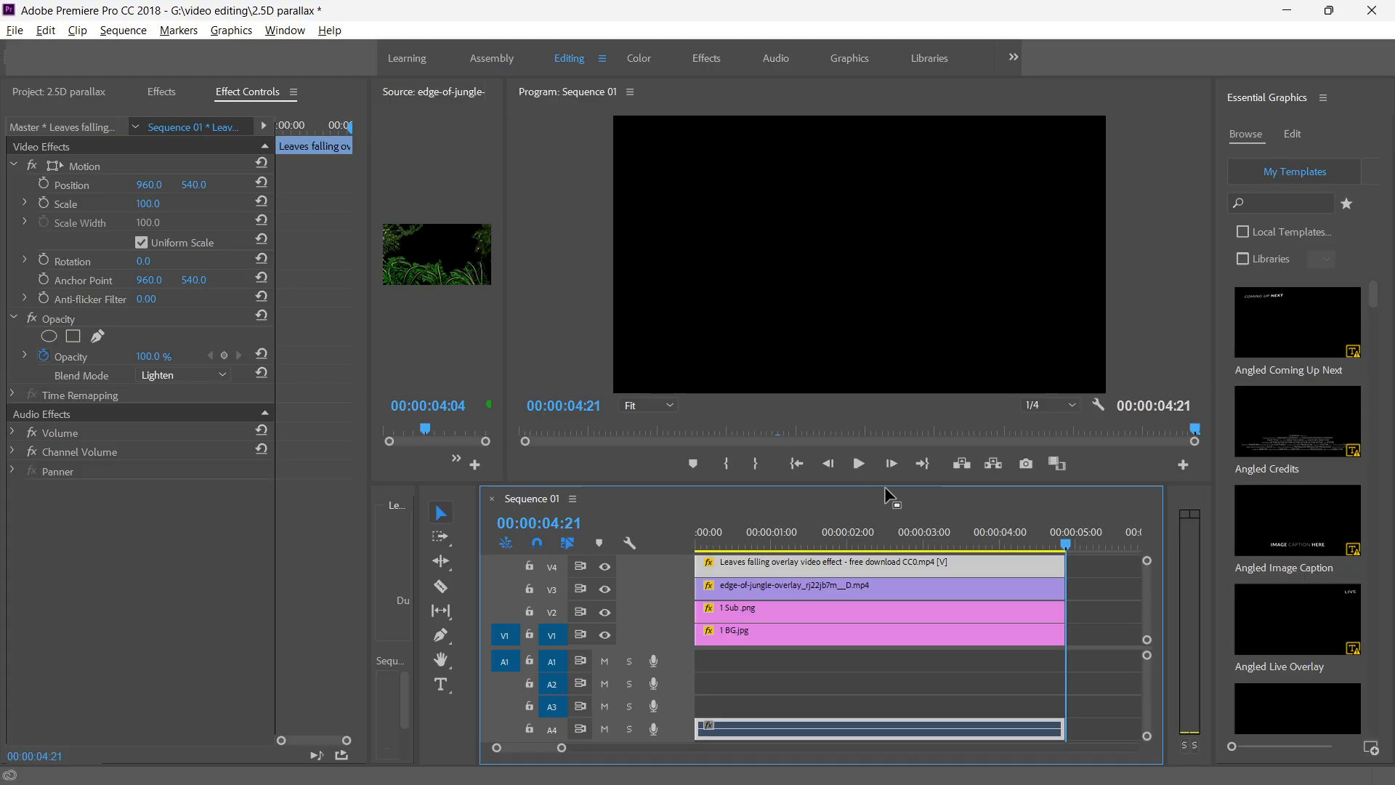
pyautogui.moveTo(1066, 542); pyautogui.dragTo(642, 542)
pyautogui.press('space')
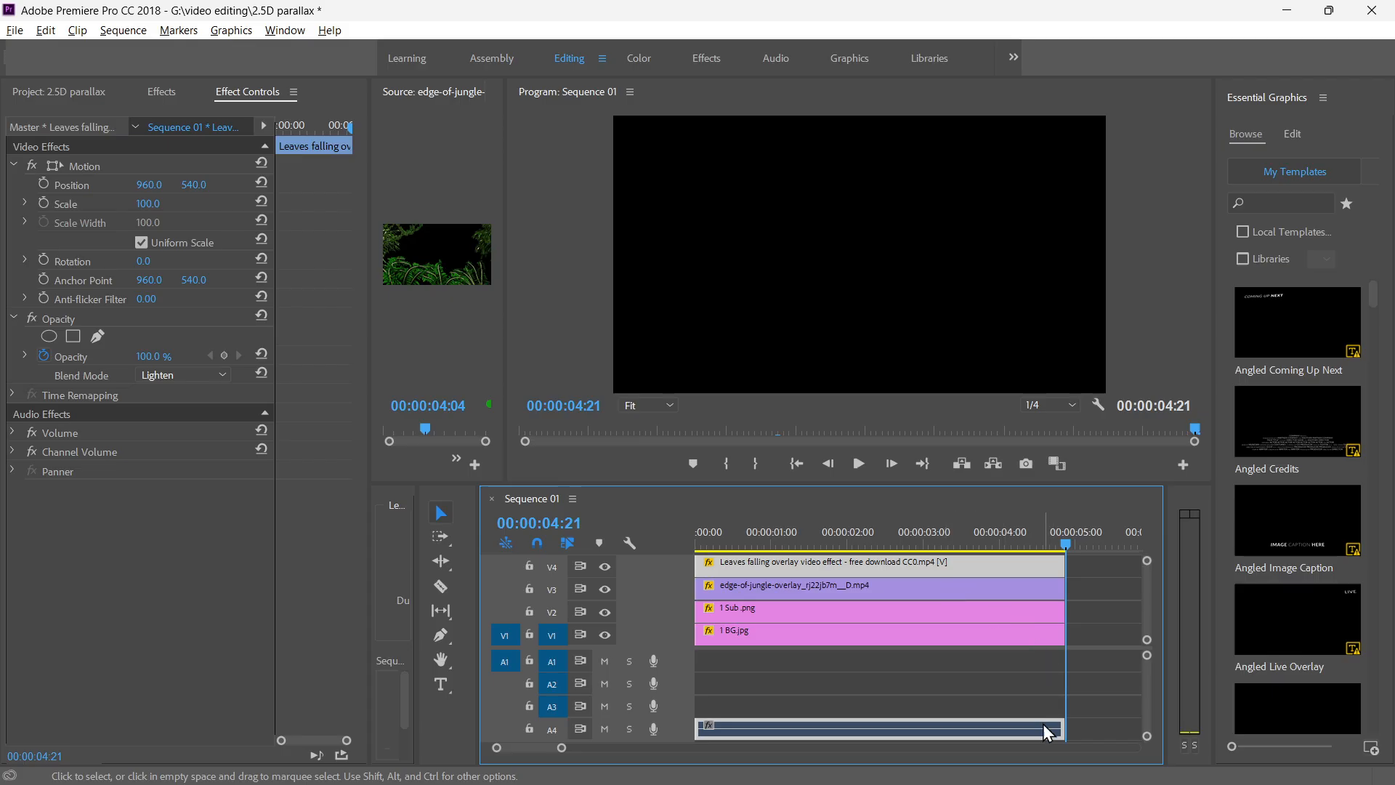
# Delete the falling-leaves overlay's audio clip from track A4 while keeping its video.
pyautogui.click(1008, 709)
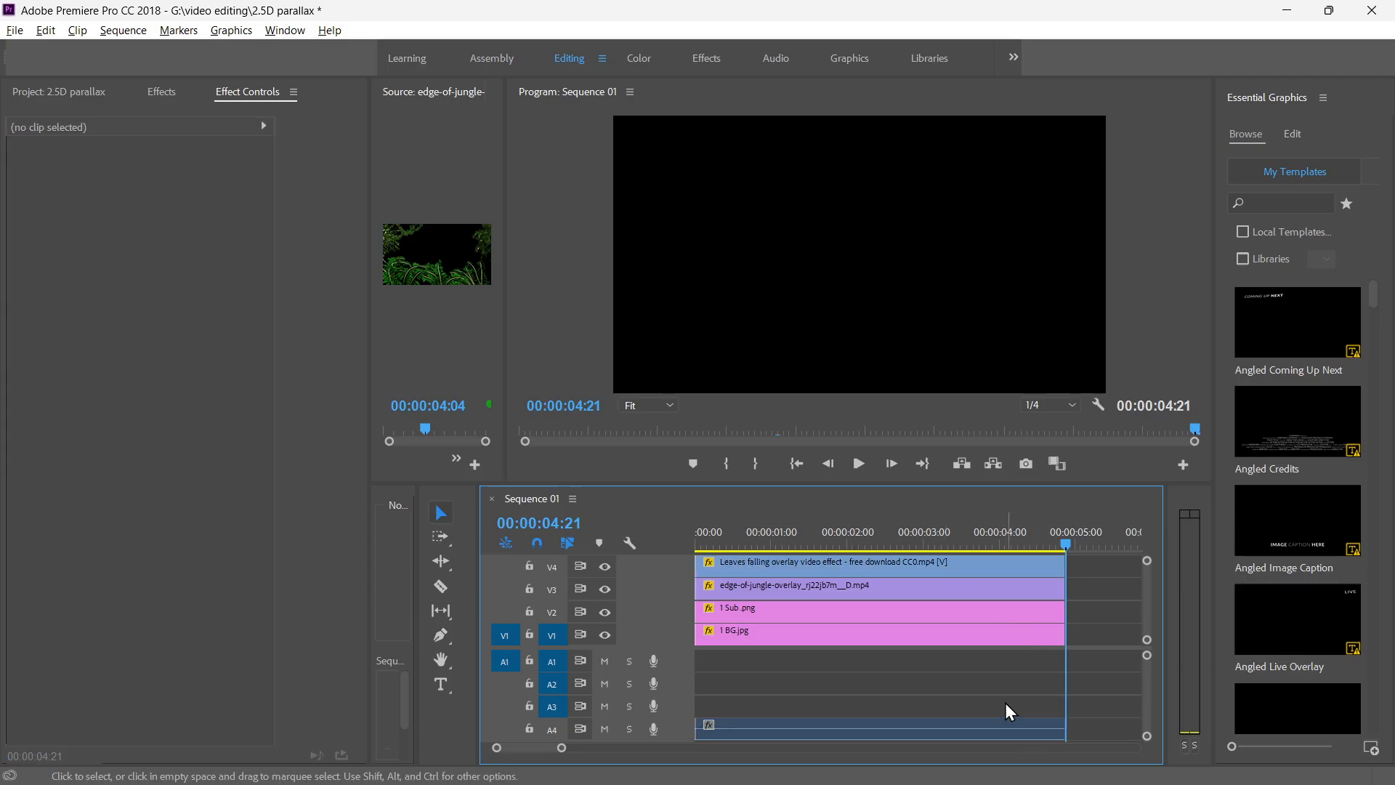
pyautogui.click(980, 730)
pyautogui.press('Delete')
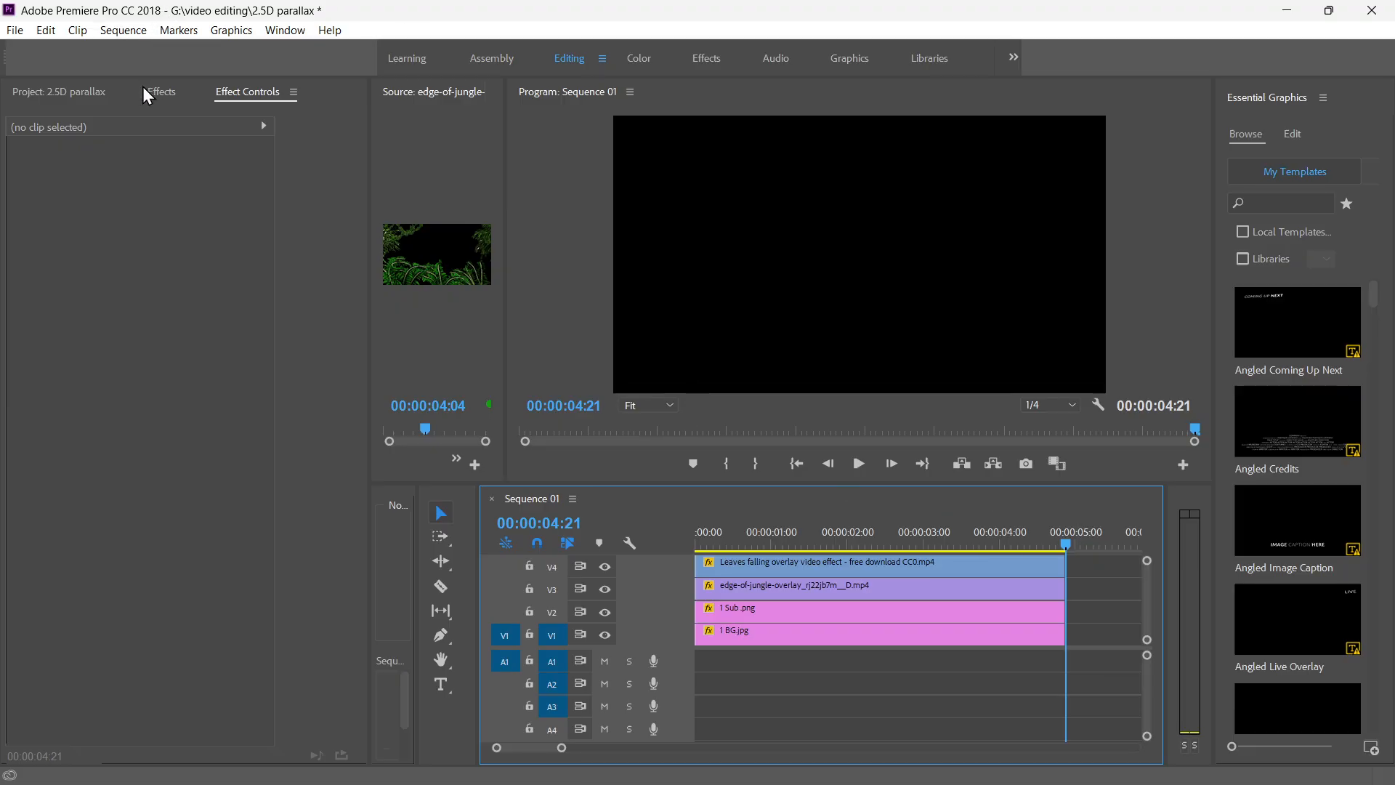
# Place the full Beneath_the_Moonlight.mp3 on audio track A1 from the start of the sequence.
pyautogui.click(82, 90)
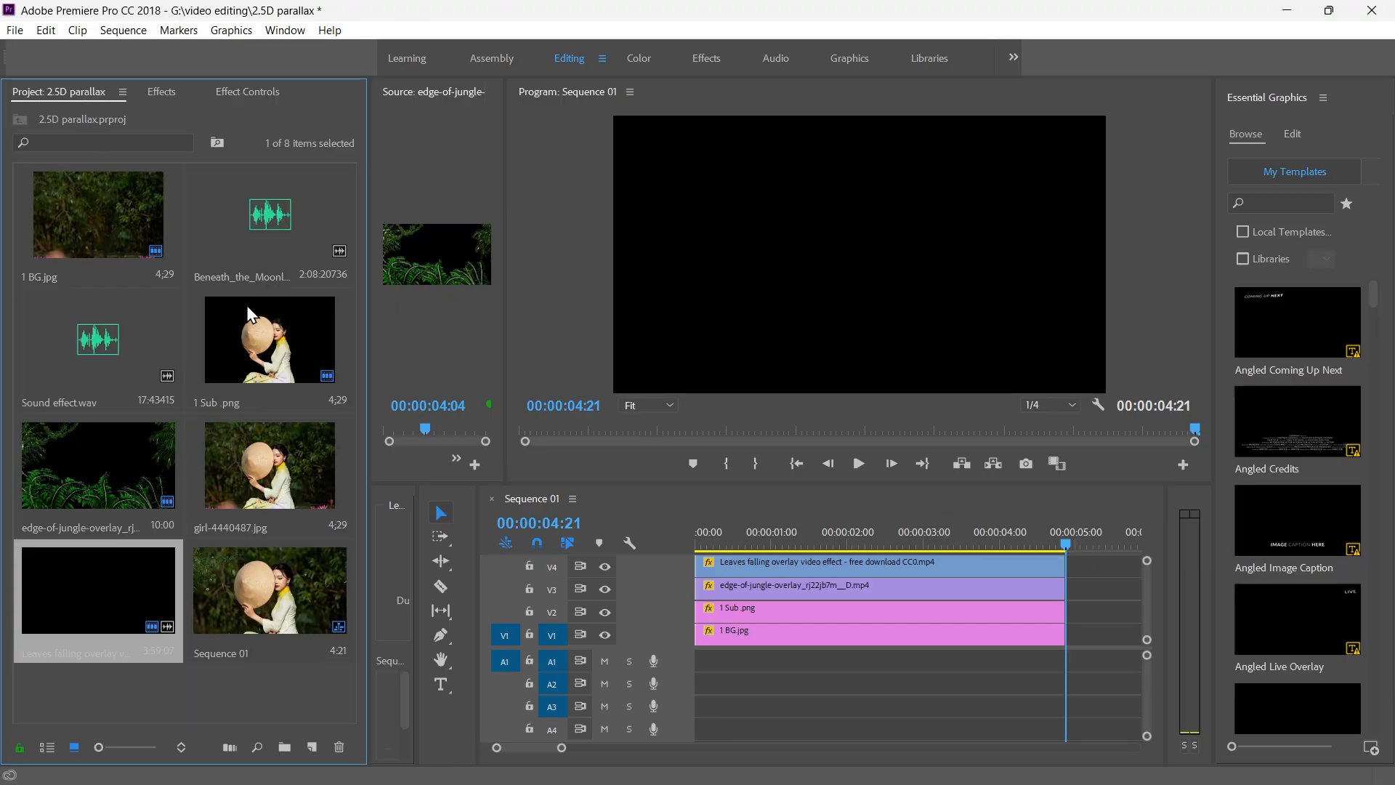
pyautogui.moveTo(250, 240); pyautogui.dragTo(702, 661)
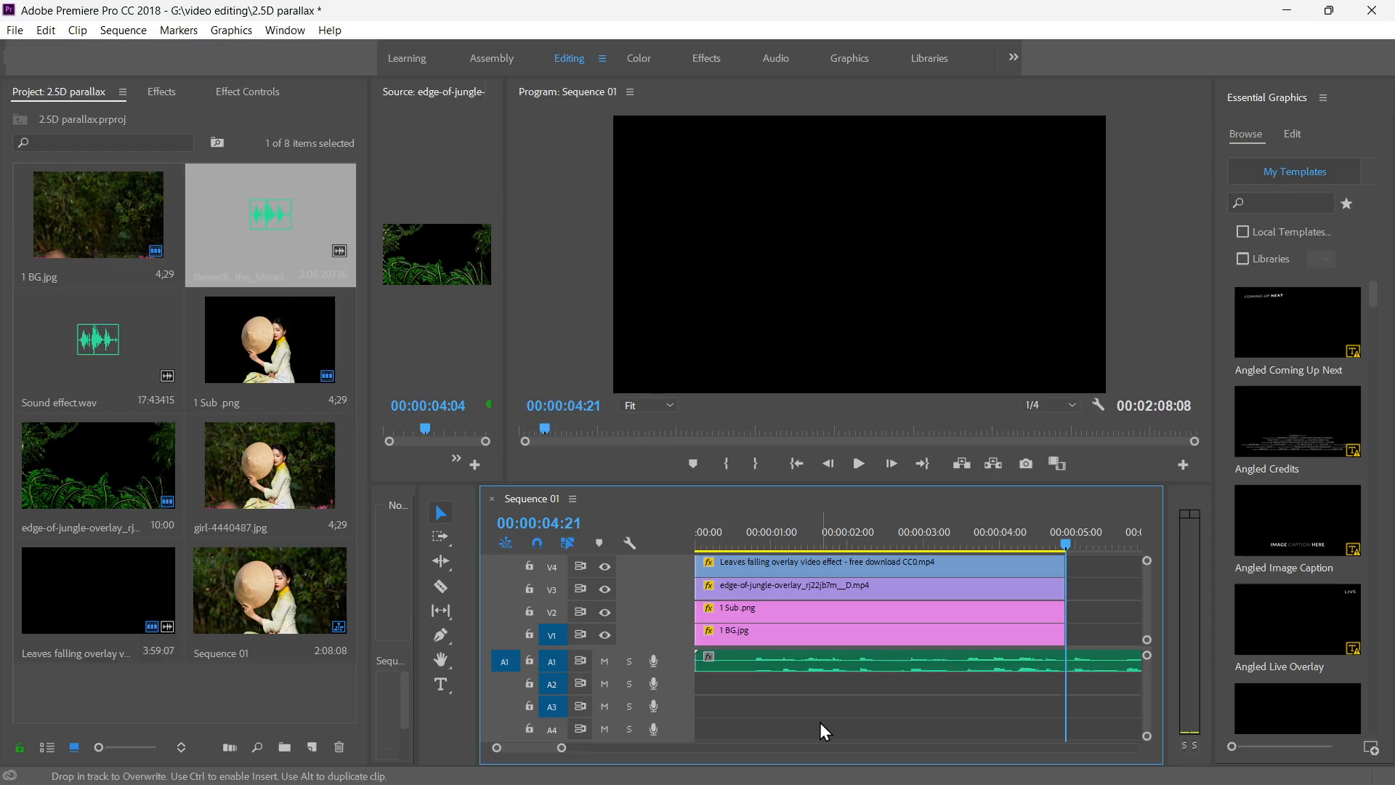
pyautogui.press('space')
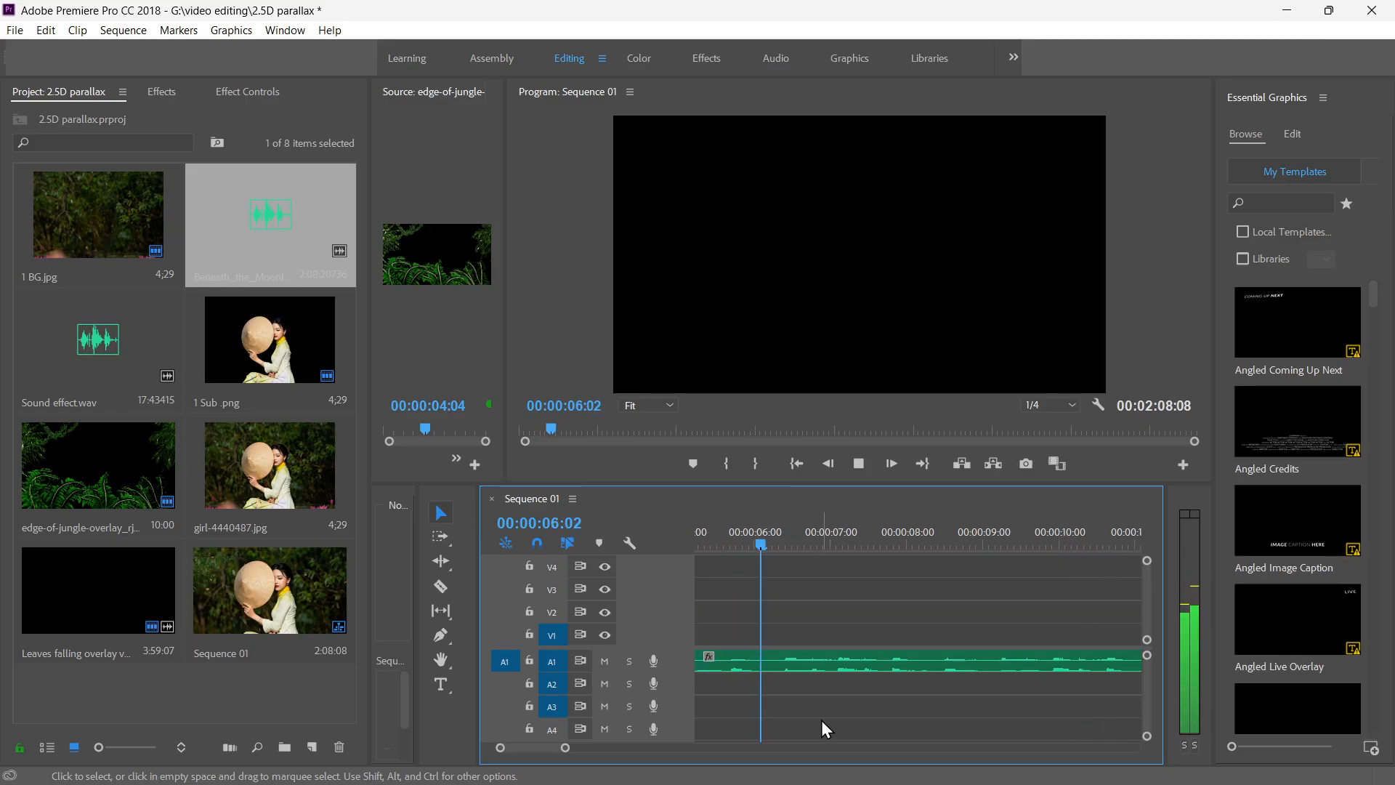
pyautogui.press('space')
pyautogui.press('Home')
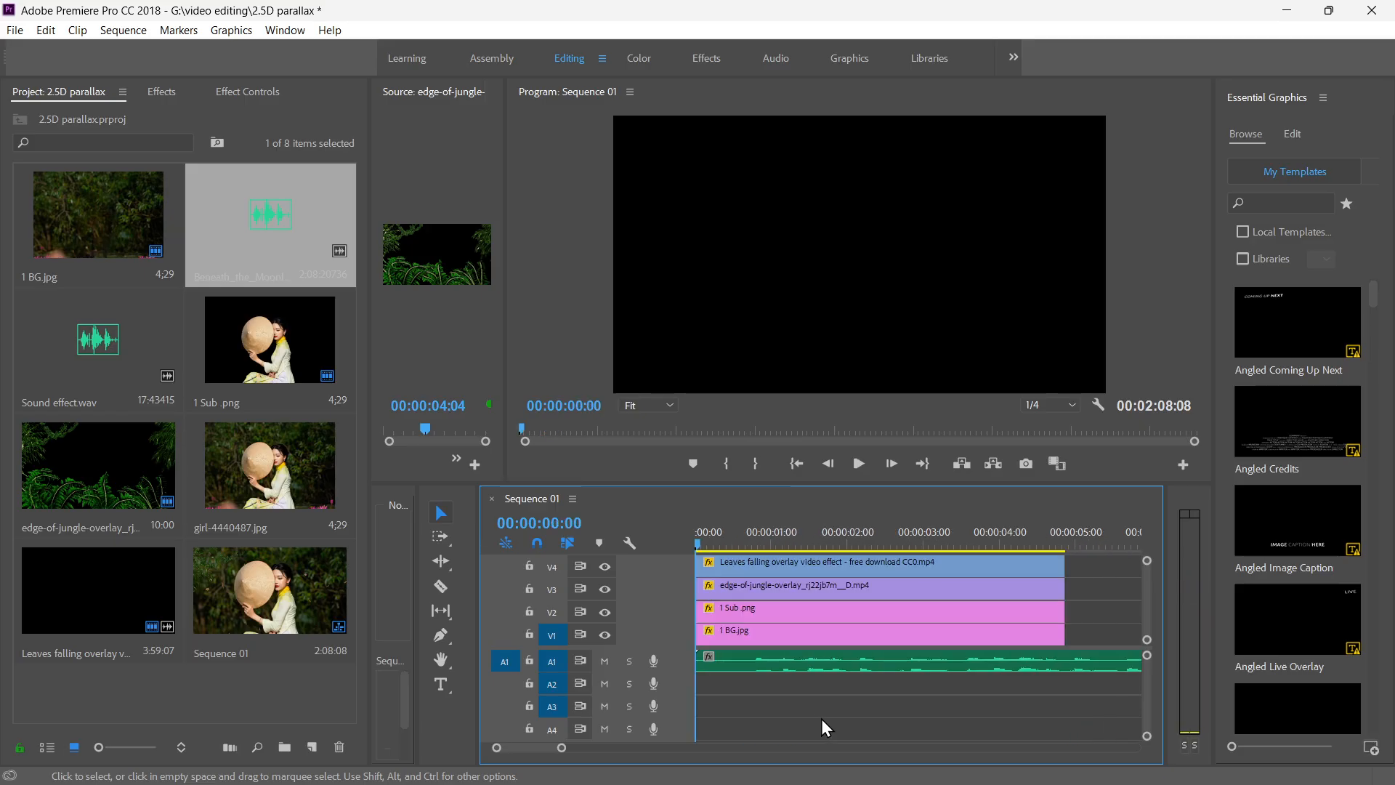
# Play the sequence from the start to check the music against the picture.
pyautogui.press('space')
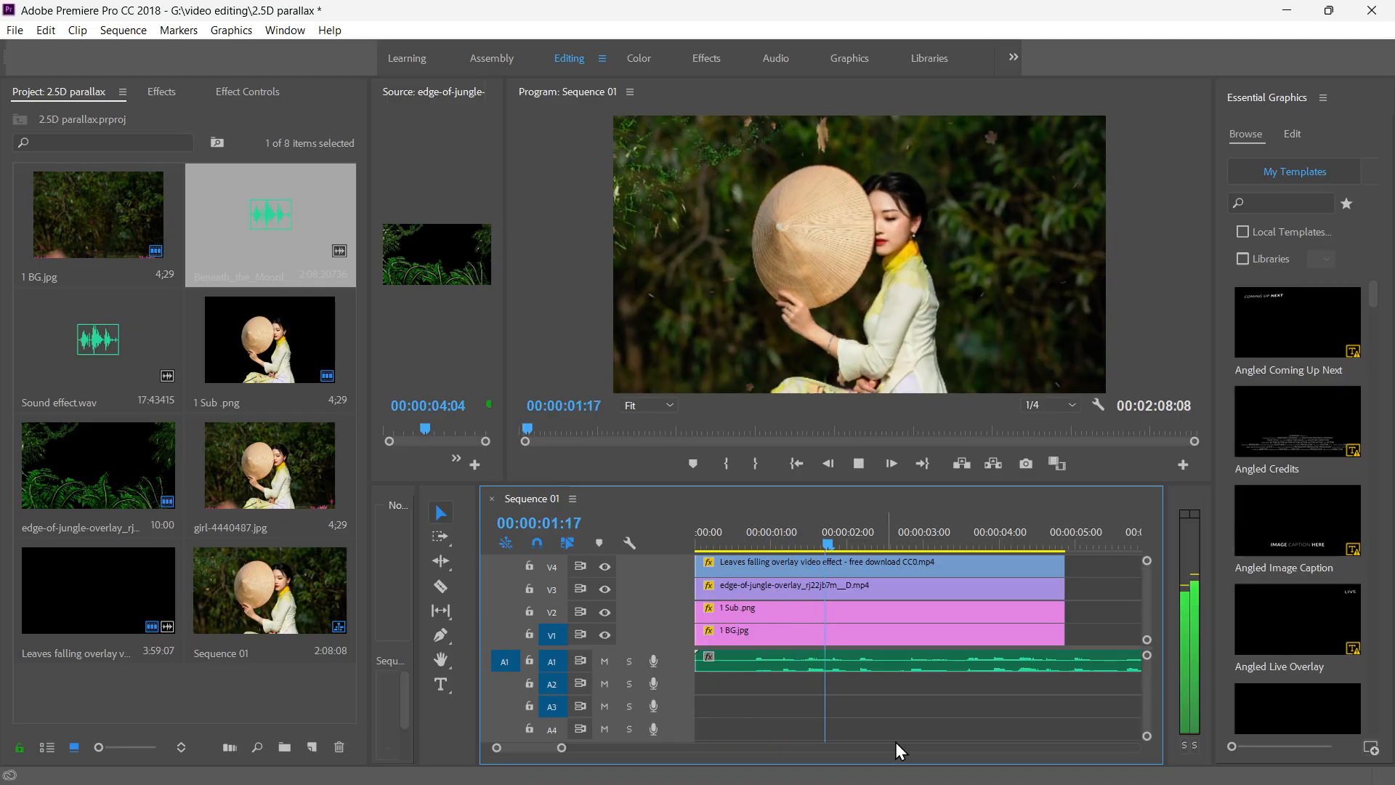
pyautogui.press('space')
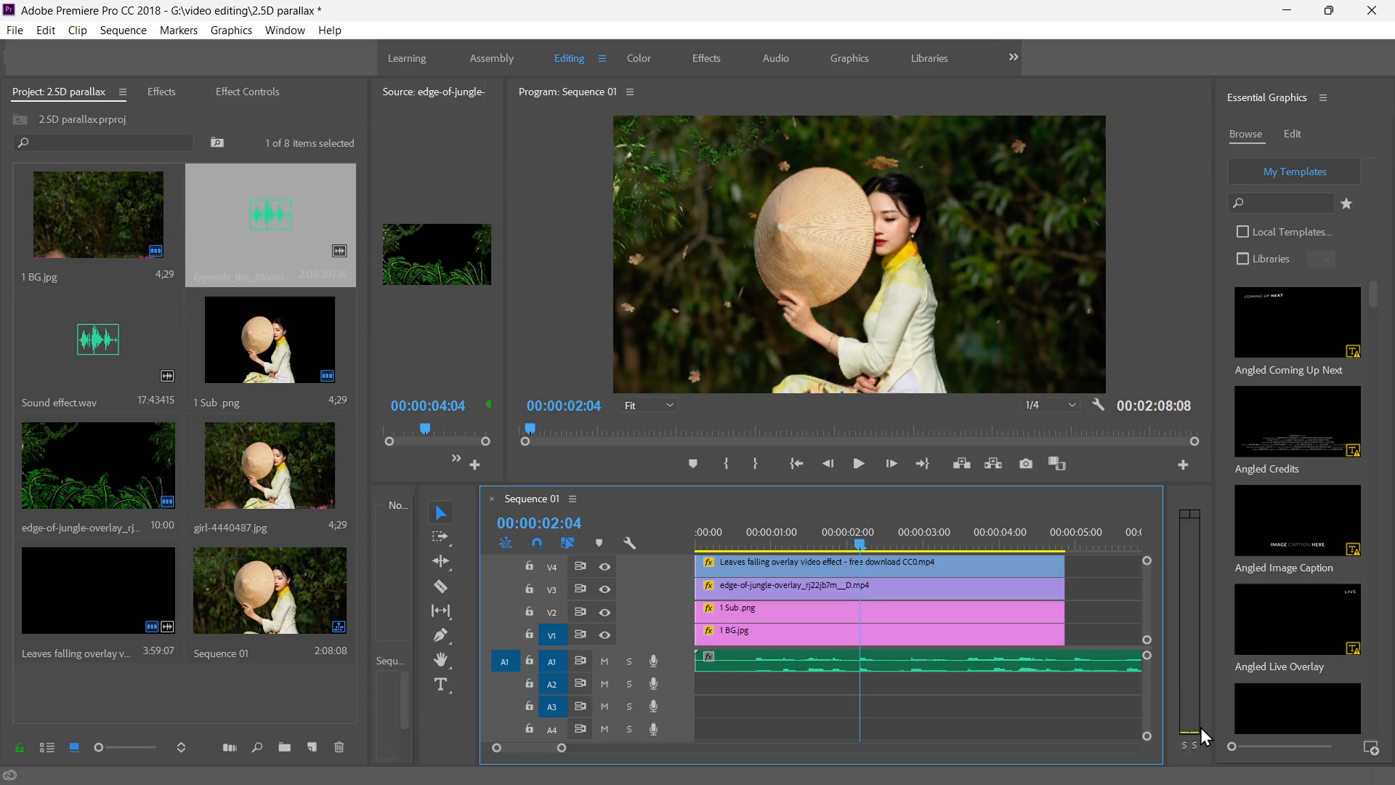
pyautogui.press('space')
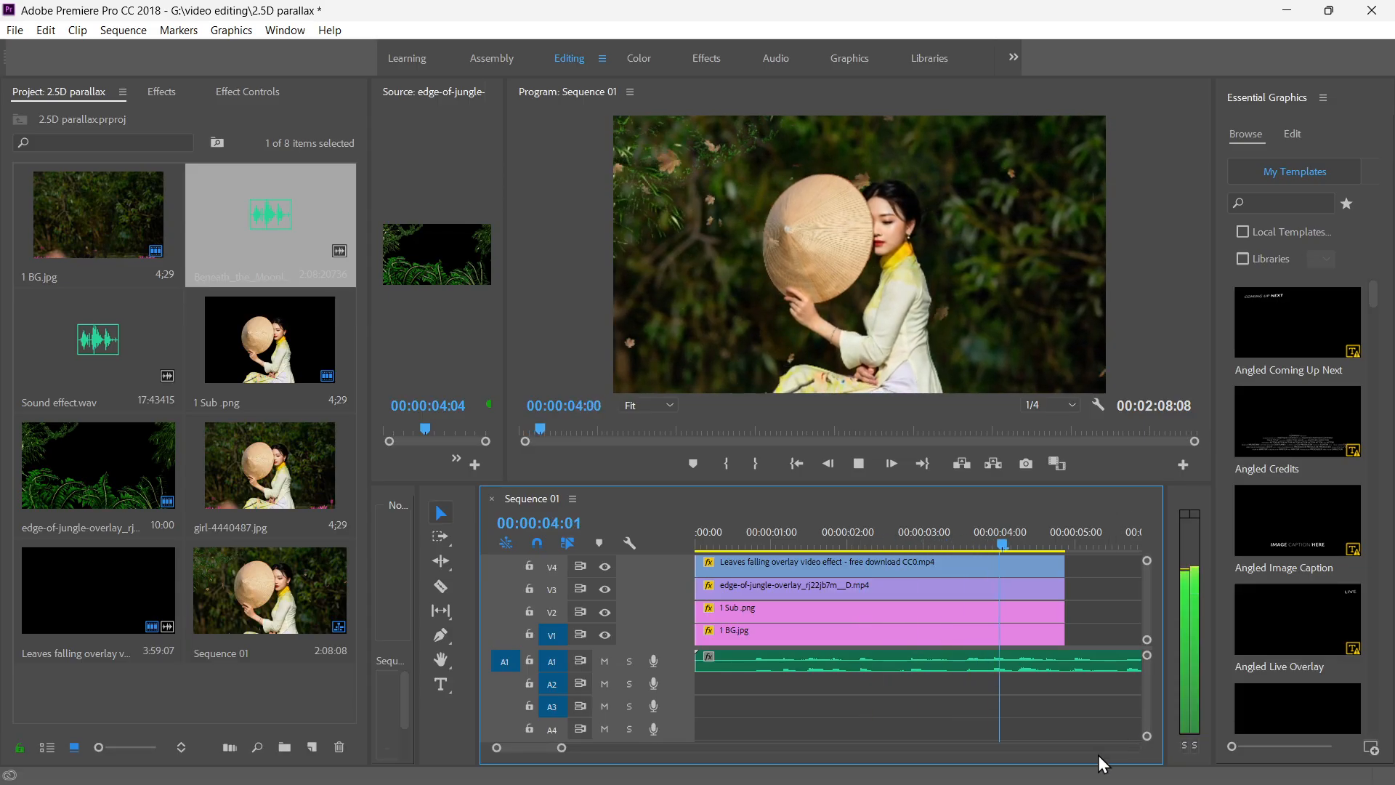
pyautogui.press('space')
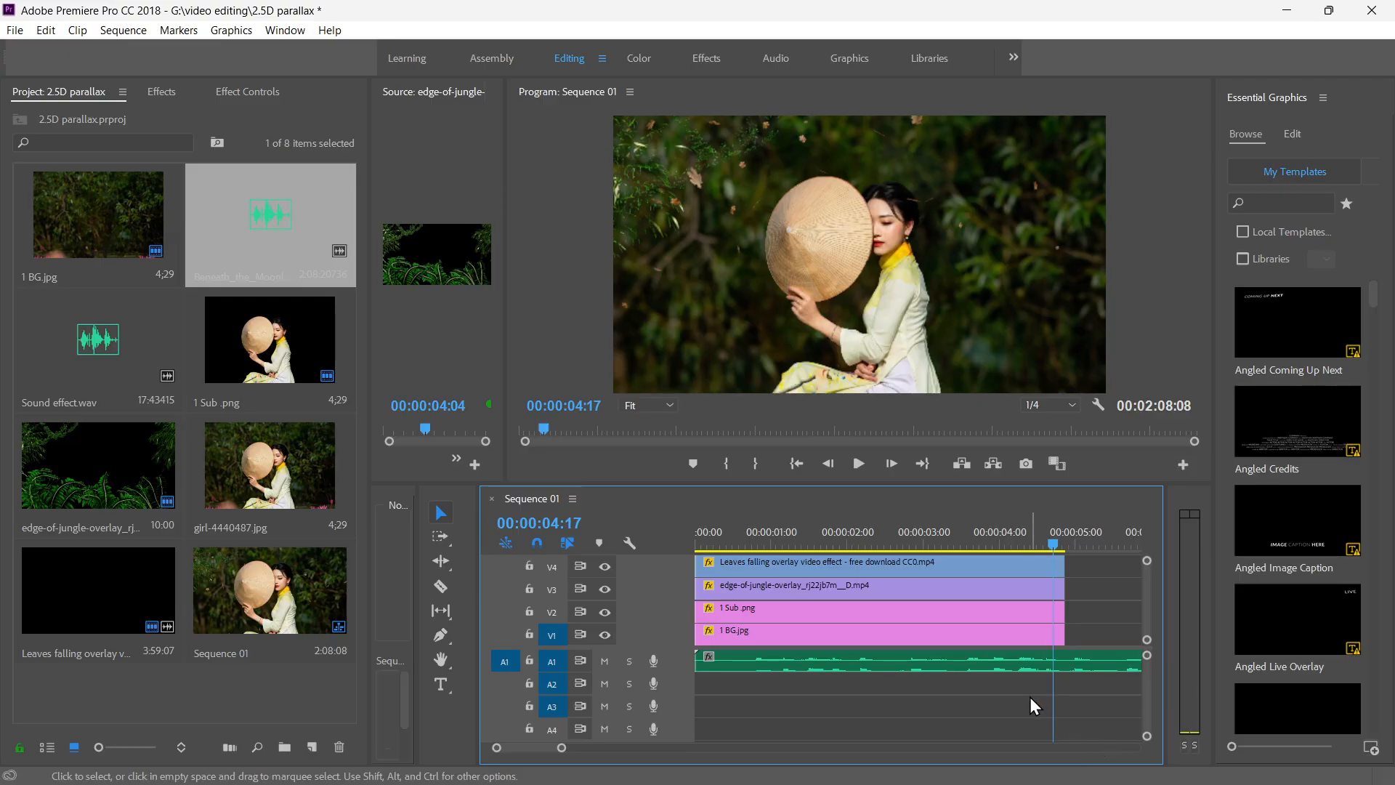
pyautogui.press('space')
pyautogui.press('space')
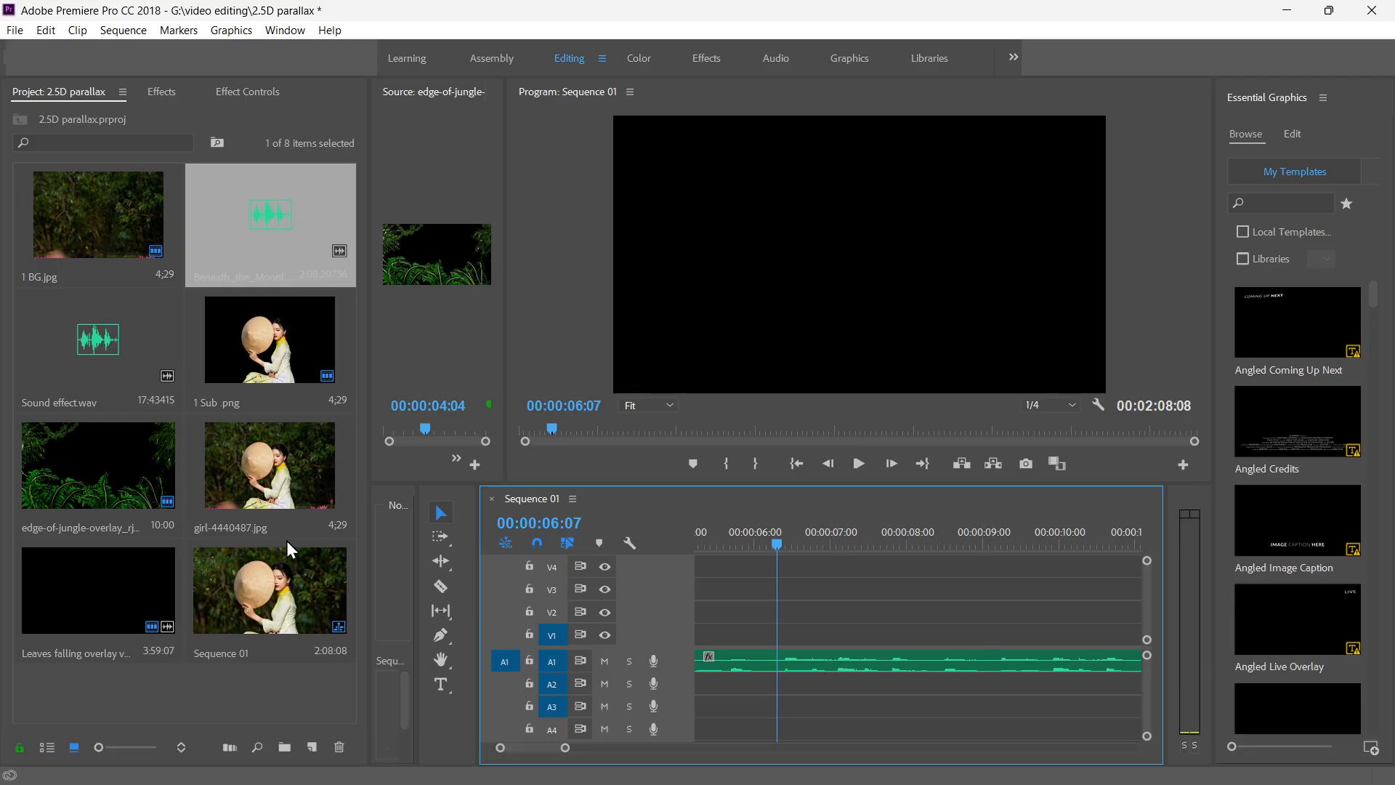
# Open Beneath_the_Moonlight.mp3 in the Source monitor, widen the monitor and play the music from its beginning.
pyautogui.doubleClick(271, 216)
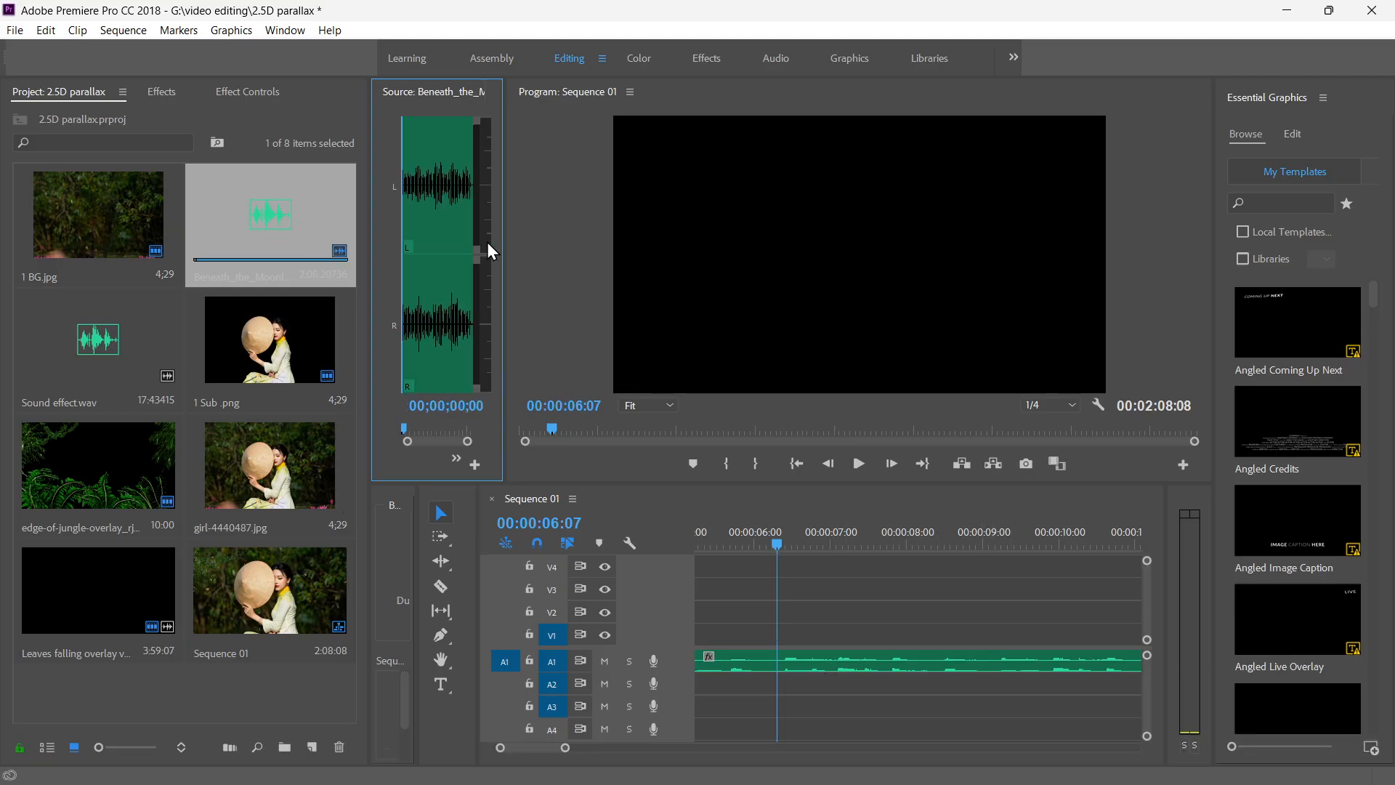
pyautogui.moveTo(504, 237); pyautogui.dragTo(870, 265)
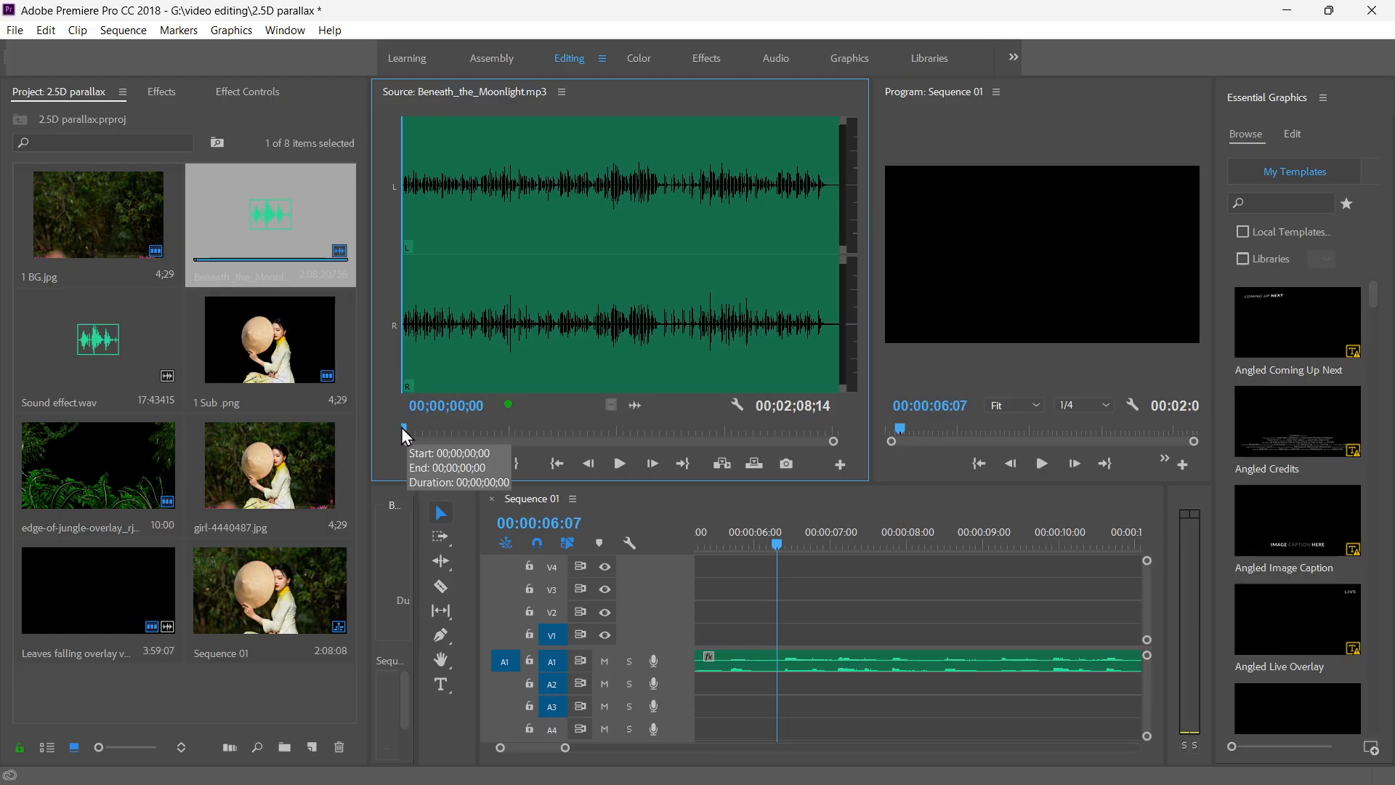
pyautogui.moveTo(402, 430)
pyautogui.mouseDown()
pyautogui.moveTo(434, 434)
pyautogui.moveTo(385, 429)
pyautogui.mouseUp()
pyautogui.press('space')
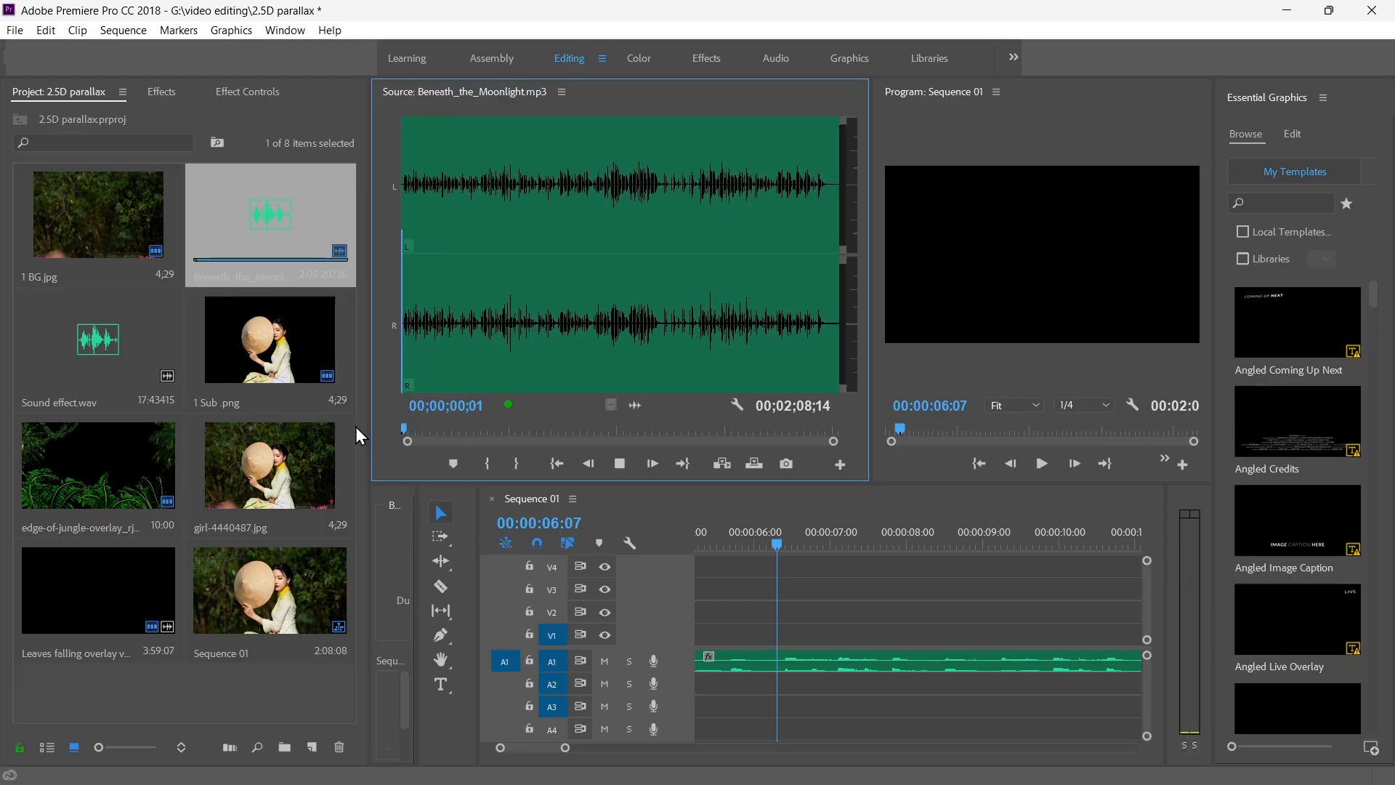
pyautogui.press('space')
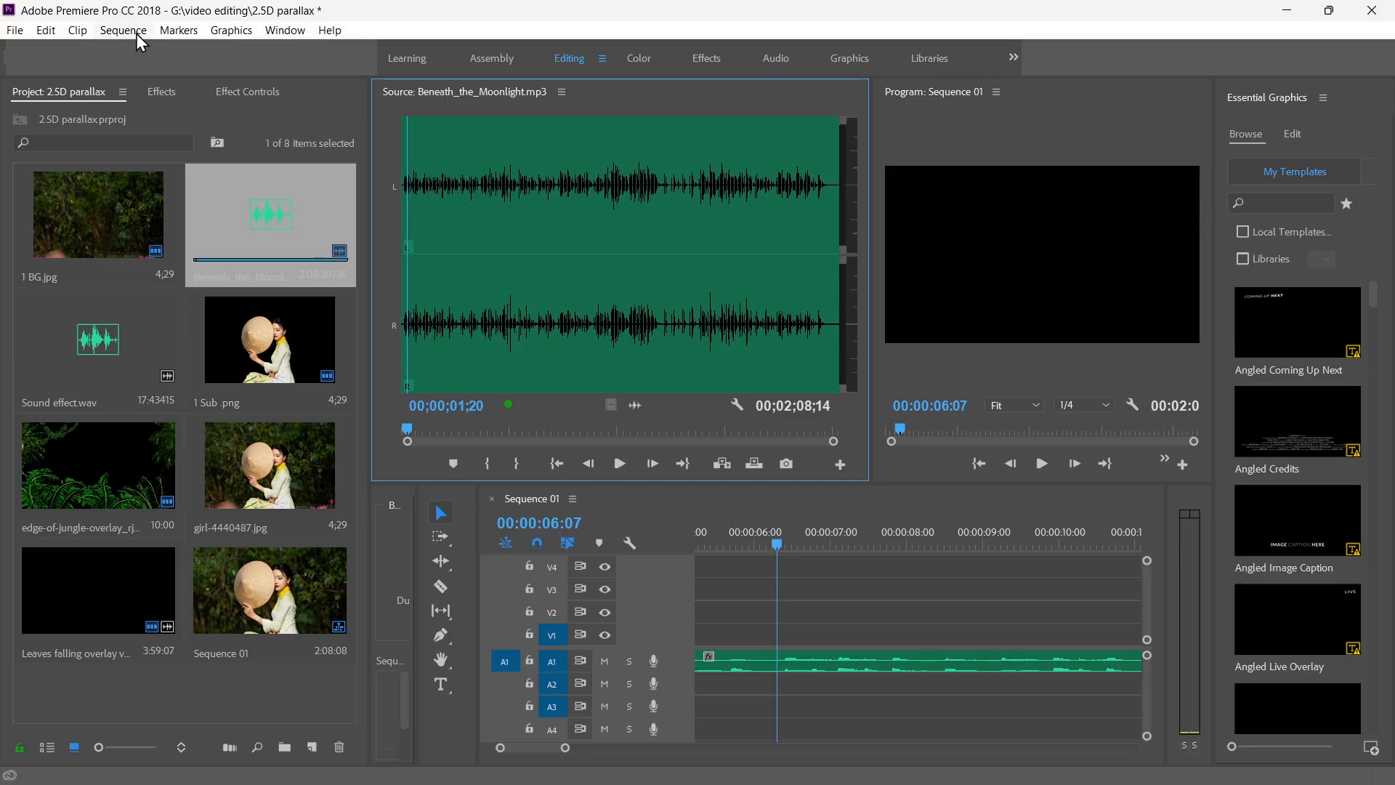
# Set the default audio output to AAA (Intel(R) Display Audio) in the Audio Hardware preferences.
pyautogui.click(46, 30)
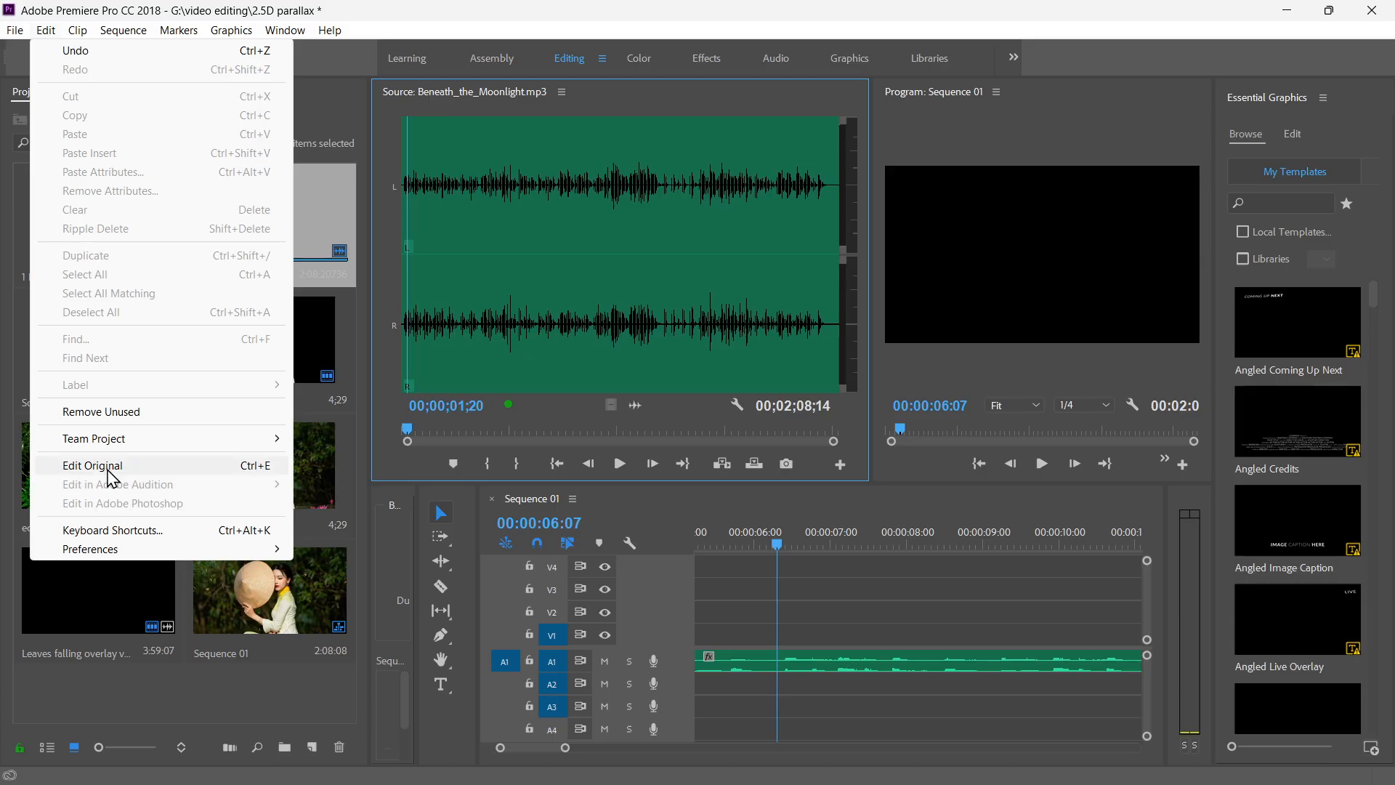
pyautogui.moveTo(106, 548)
pyautogui.click(356, 289)
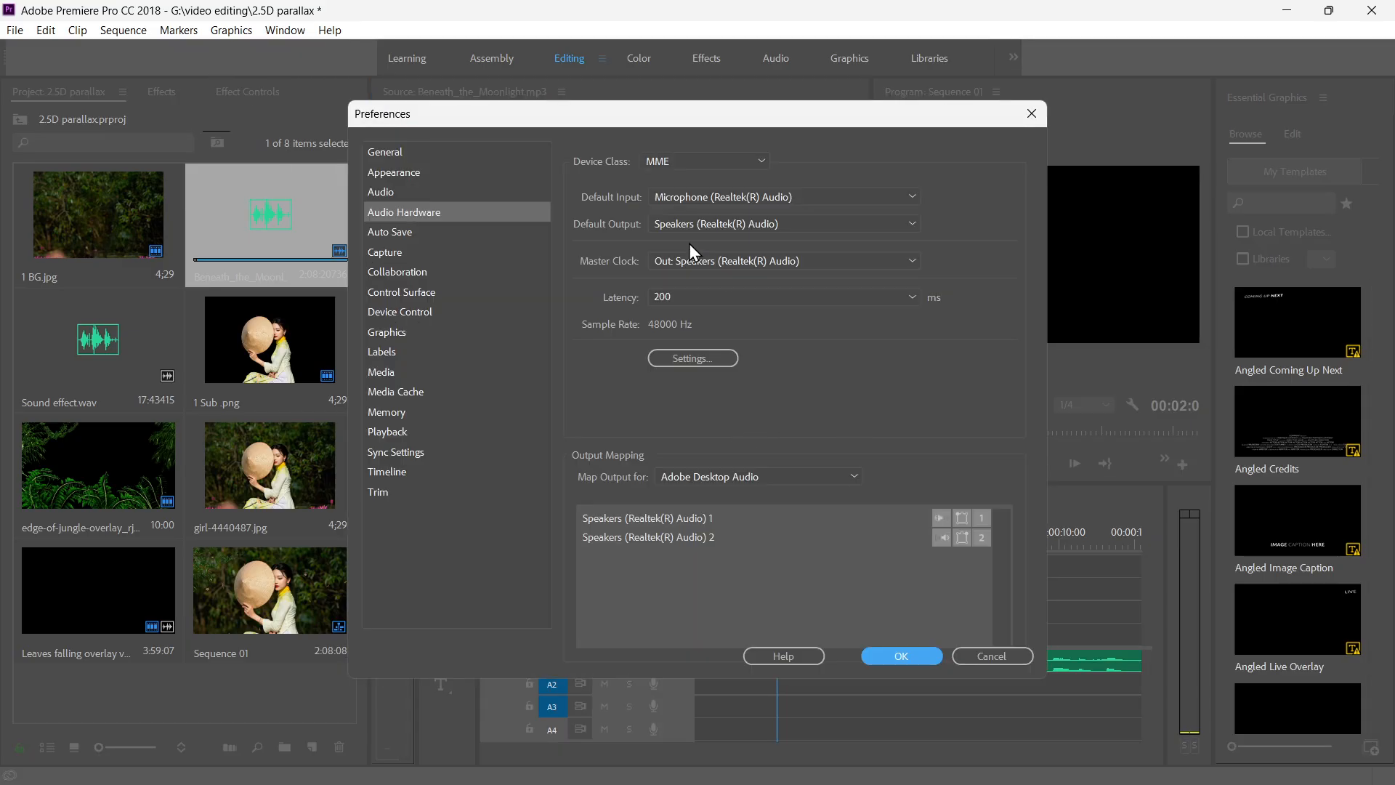
pyautogui.click(783, 225)
pyautogui.click(731, 243)
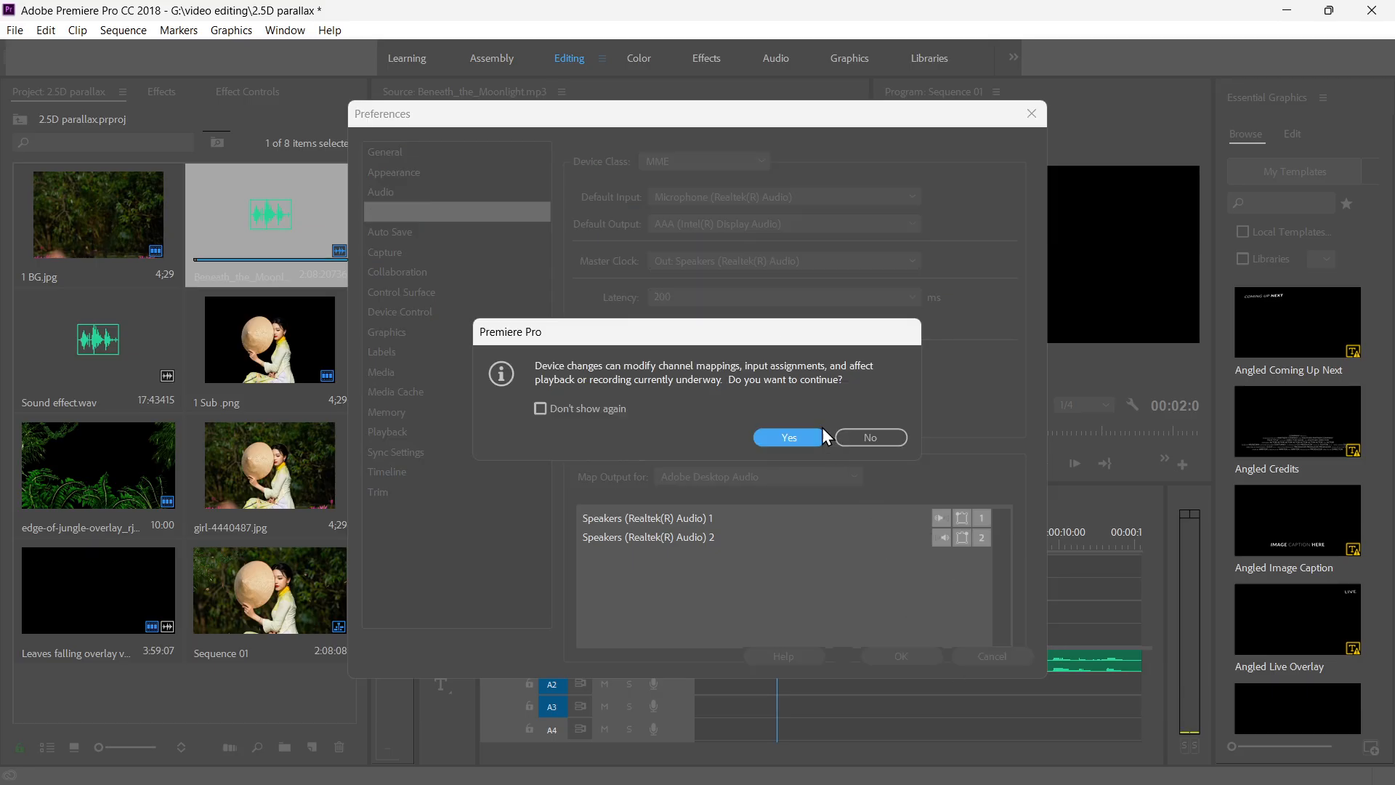
pyautogui.click(776, 435)
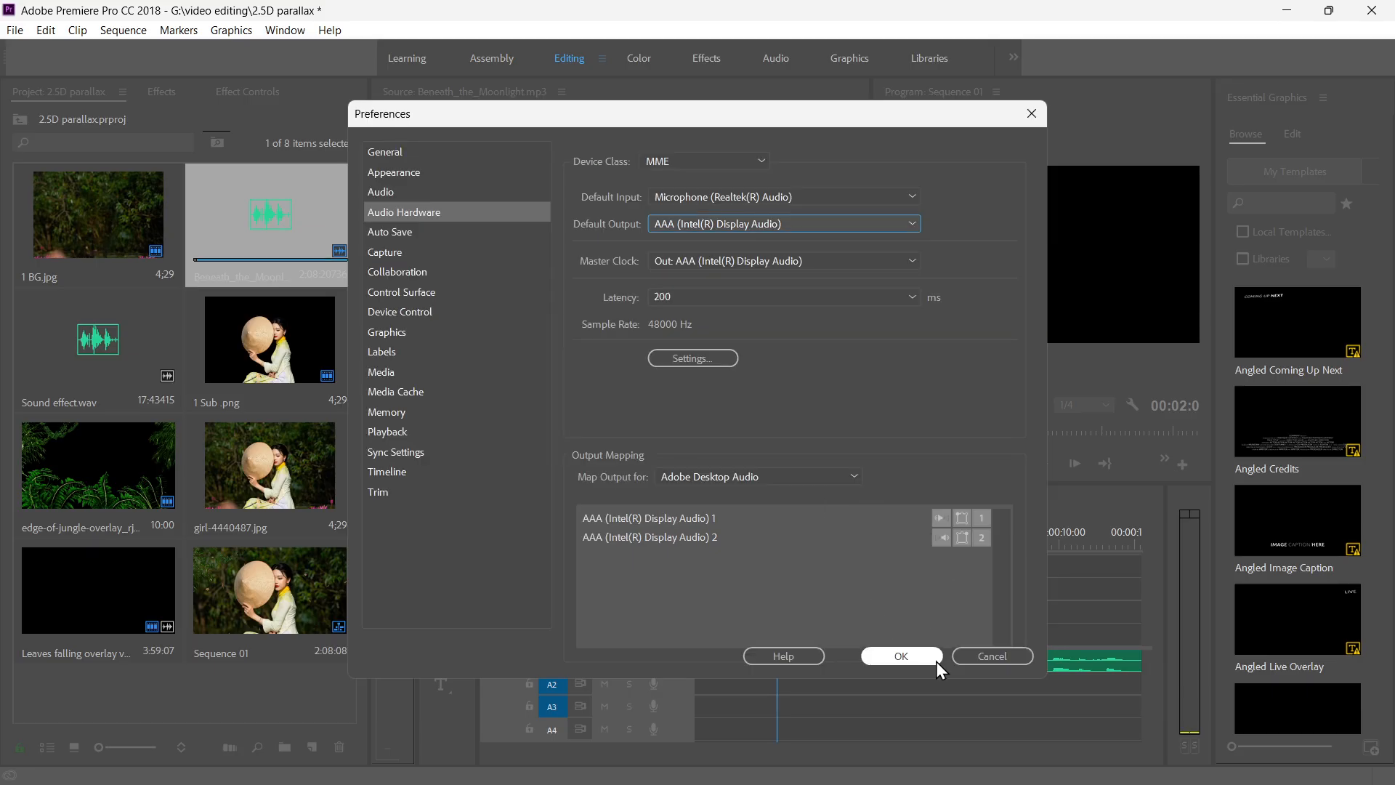
pyautogui.click(872, 654)
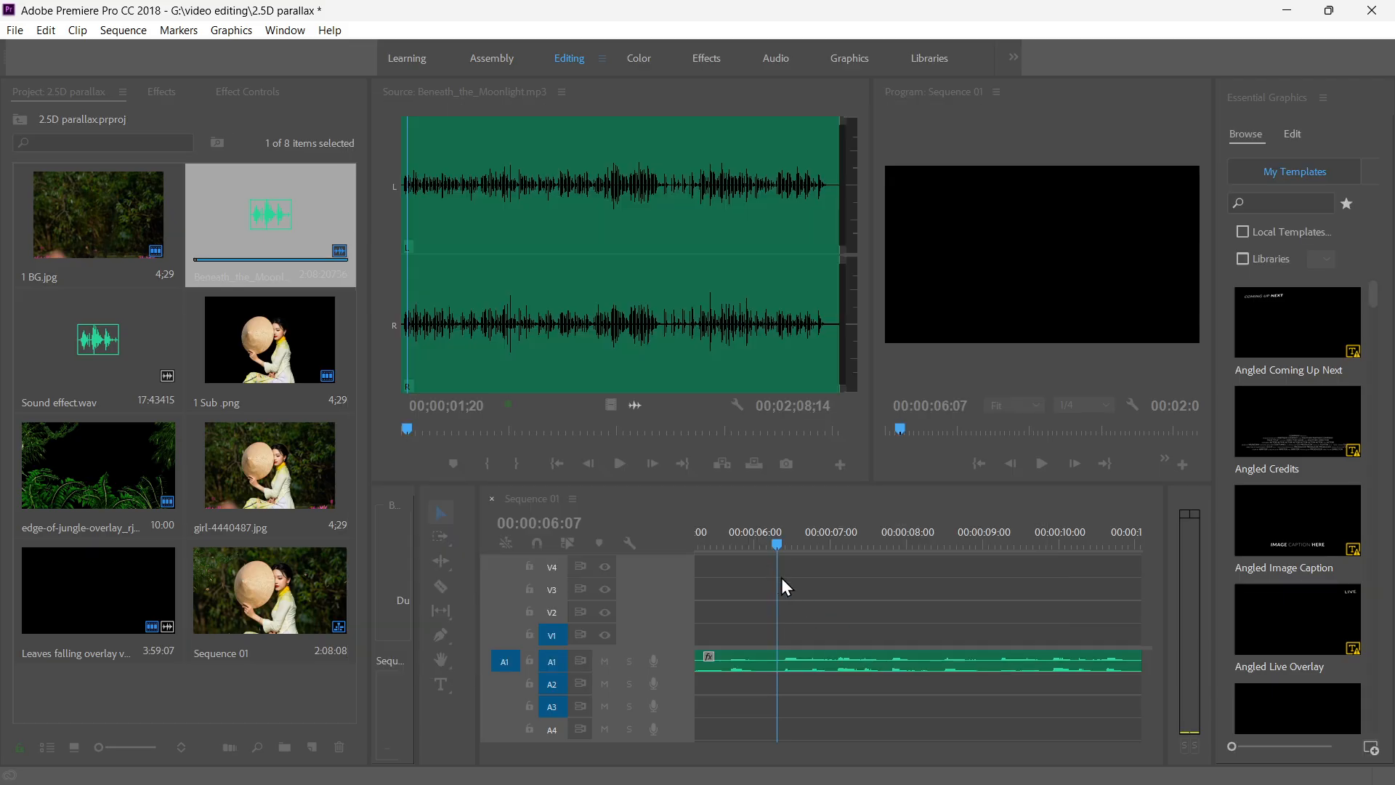
# Listen to the music and mark an in point near its beginning and an out point at 00;00;10;20.
pyautogui.press('space')
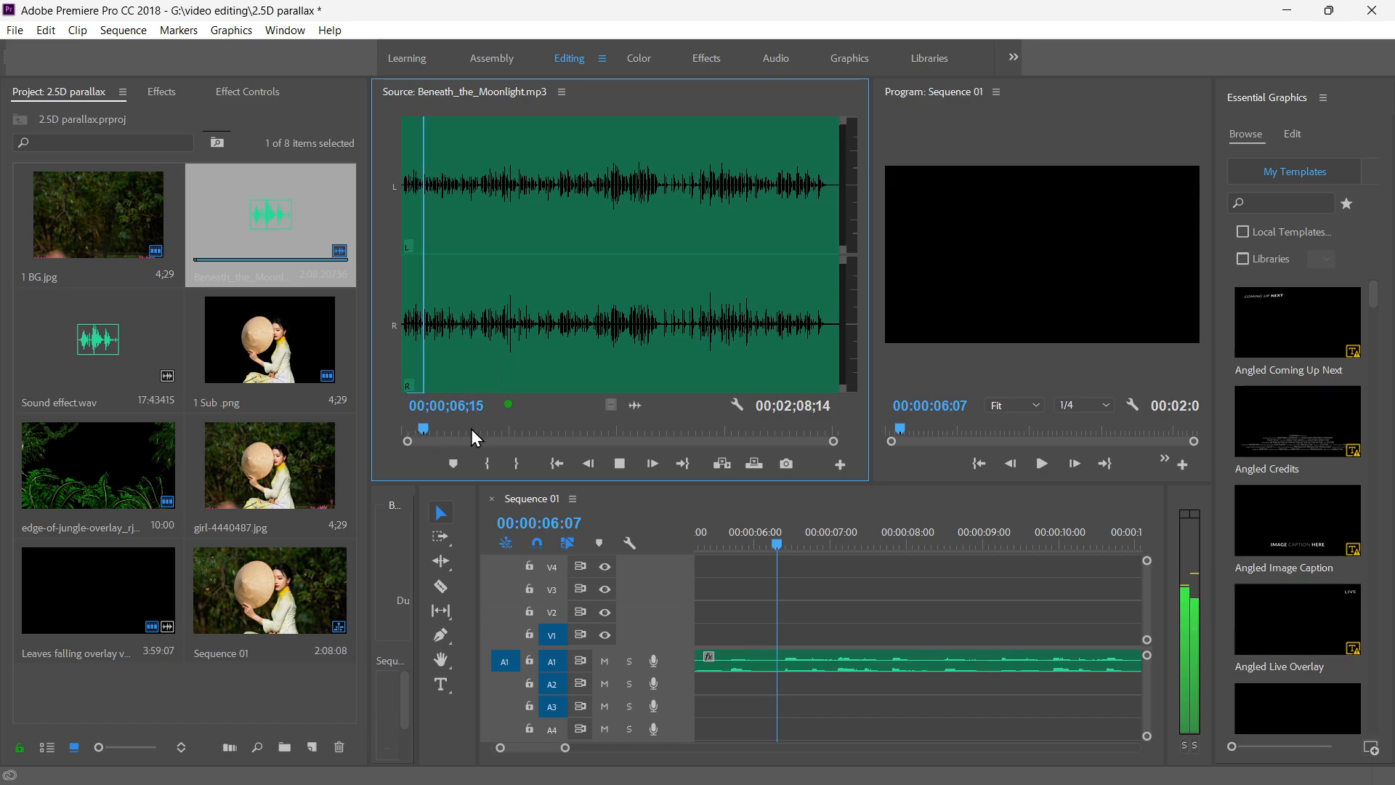
pyautogui.press('space')
pyautogui.moveTo(425, 431); pyautogui.dragTo(405, 427)
pyautogui.press('space')
pyautogui.press('space')
pyautogui.press('i')
pyautogui.press('space')
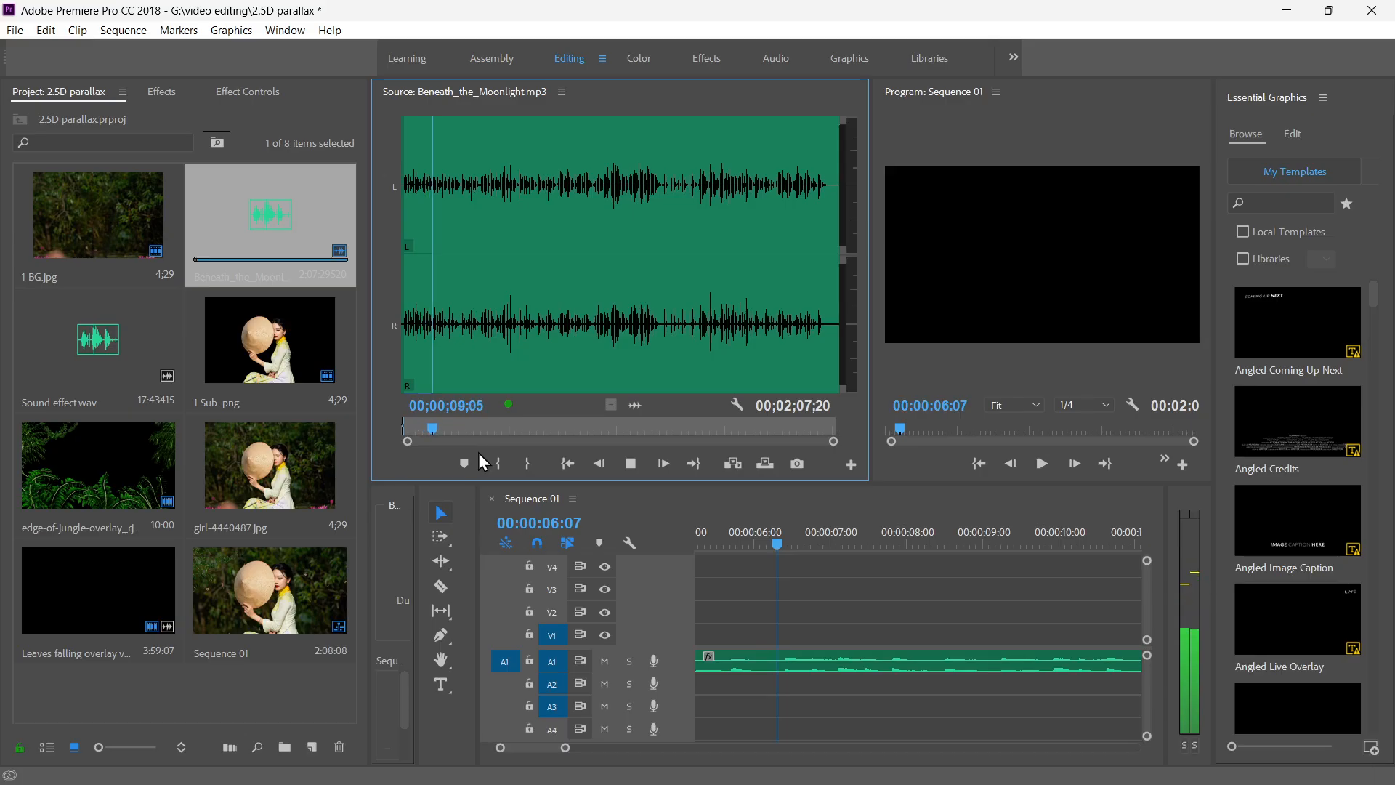
pyautogui.press('space')
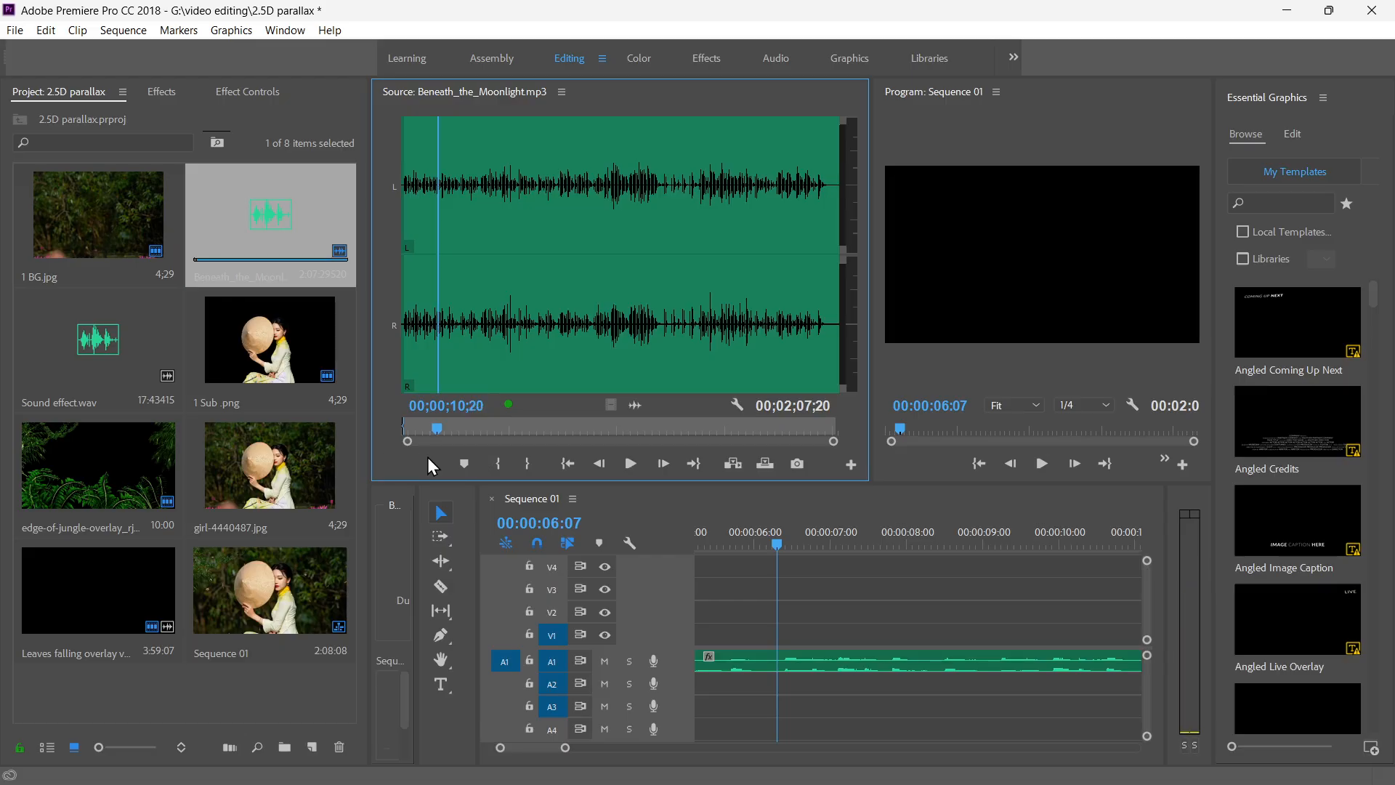
pyautogui.click(508, 464)
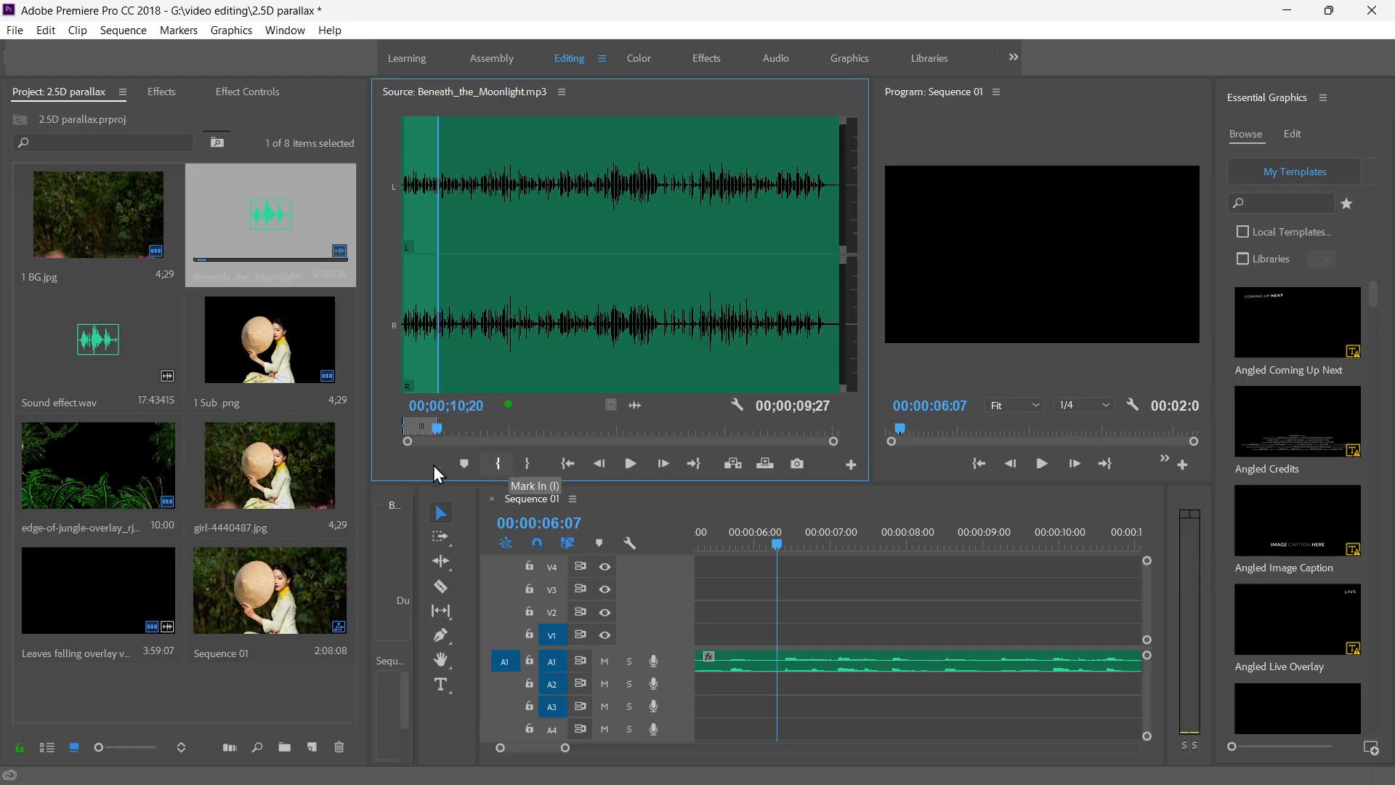
# Add the marked music excerpt to track A2 and delete the full-length music clip from A1.
pyautogui.moveTo(634, 405); pyautogui.dragTo(723, 685)
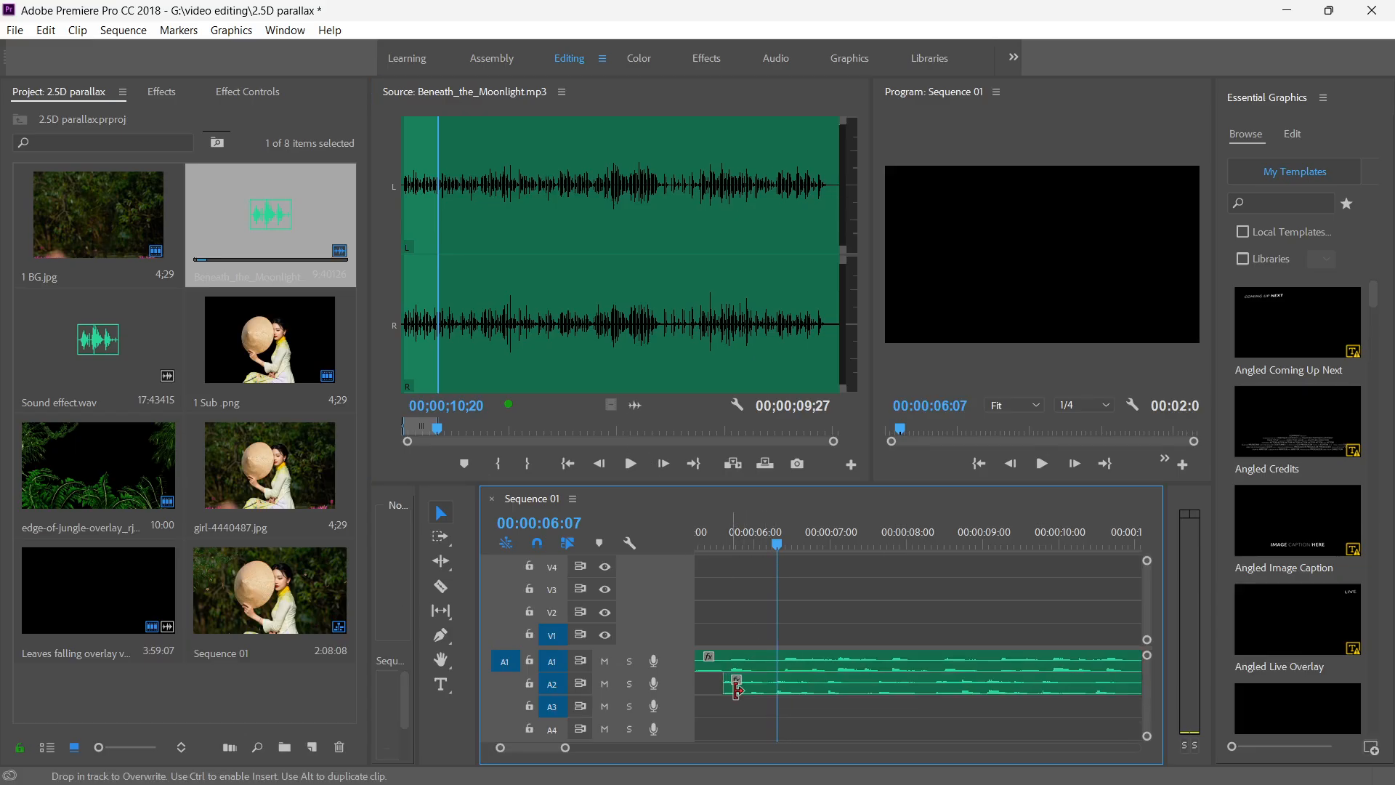
pyautogui.click(823, 662)
pyautogui.press('Delete')
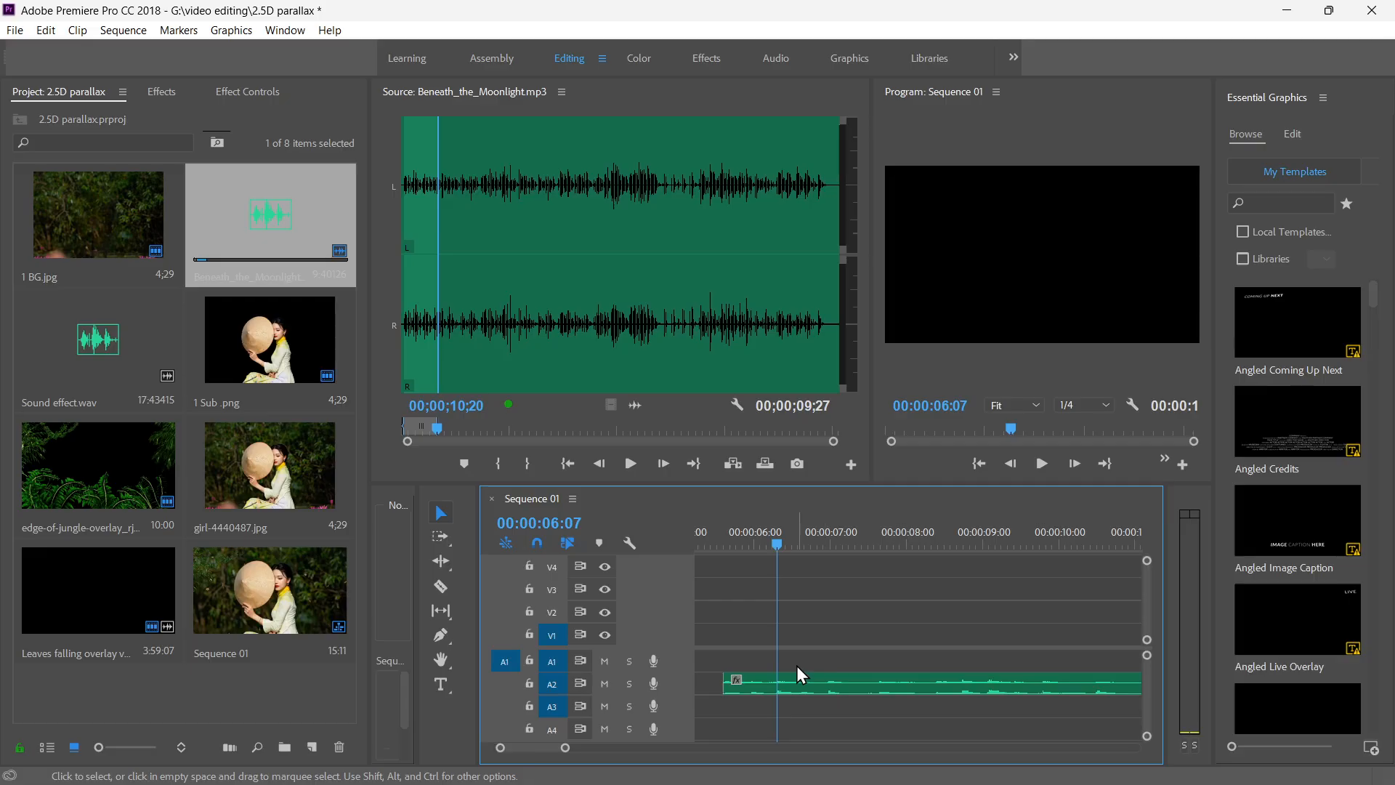
# Move the music excerpt from A2 to A1 and align it with the start of the sequence.
pyautogui.press('-')
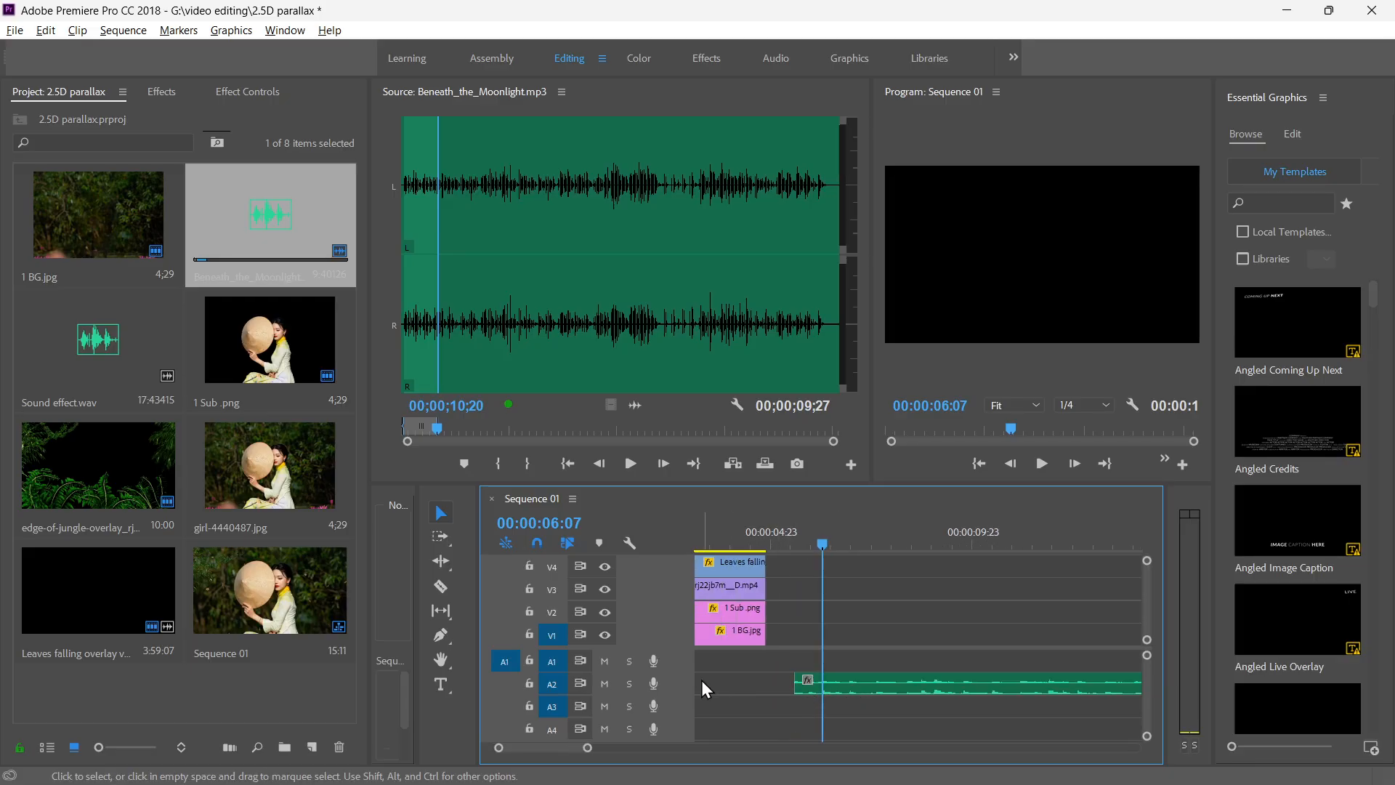
pyautogui.moveTo(857, 686); pyautogui.dragTo(828, 662)
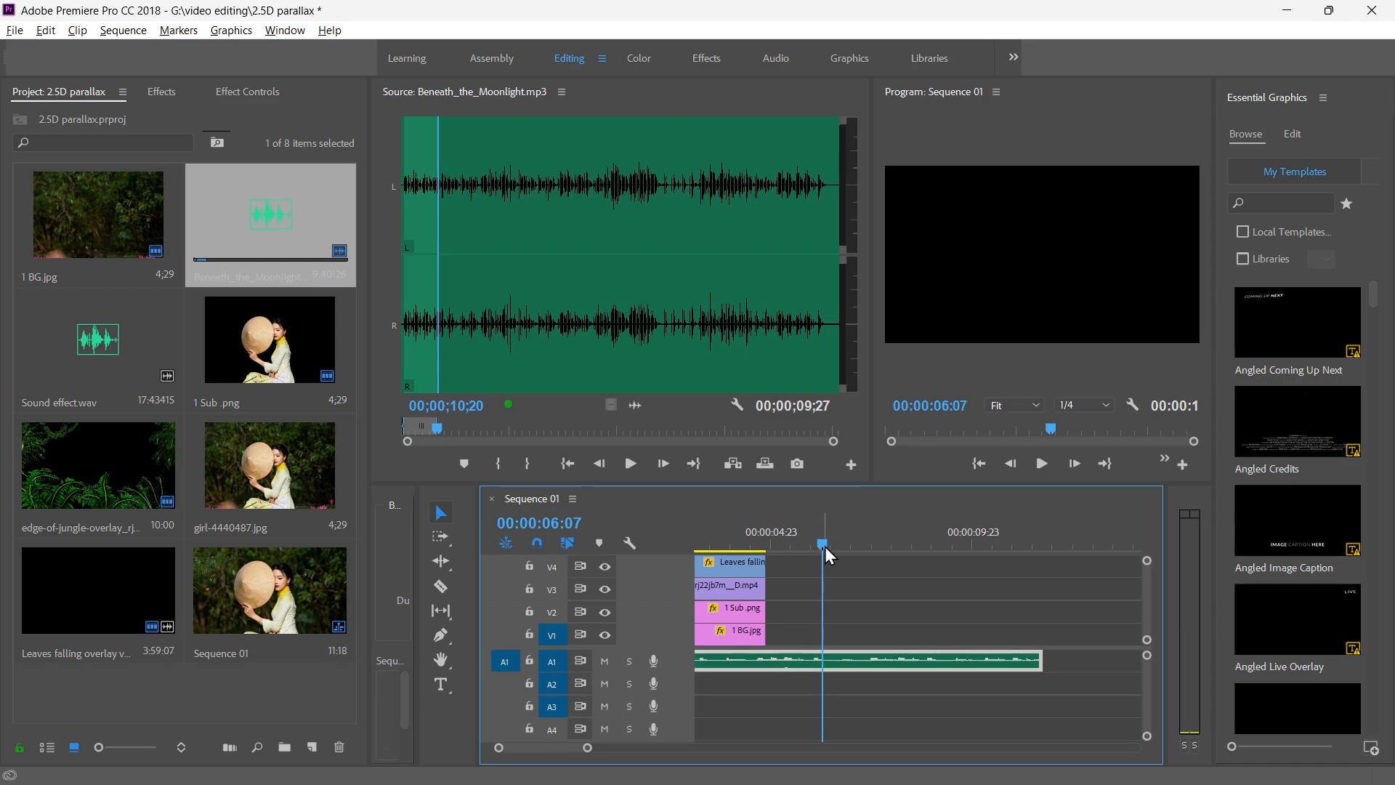
pyautogui.moveTo(823, 546); pyautogui.dragTo(652, 543)
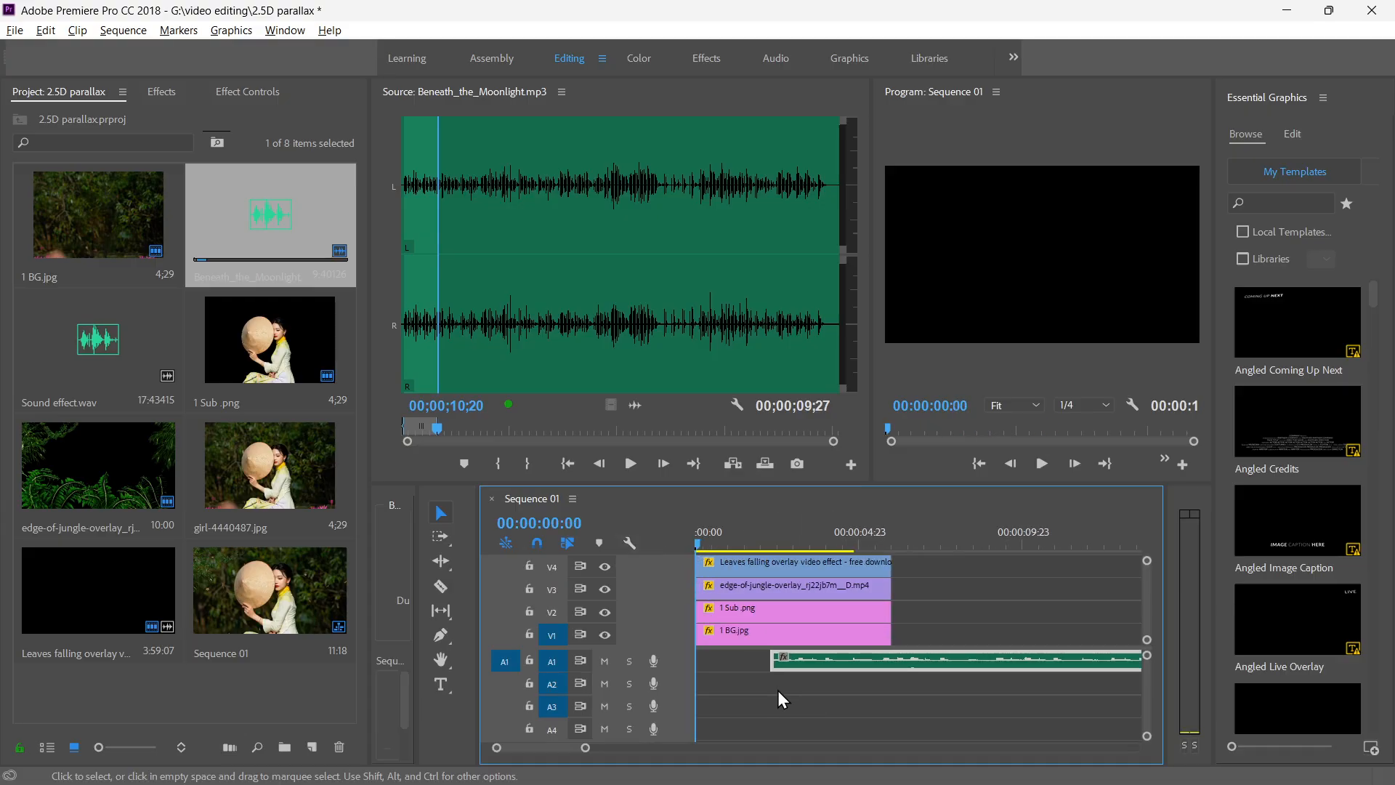
pyautogui.press('-')
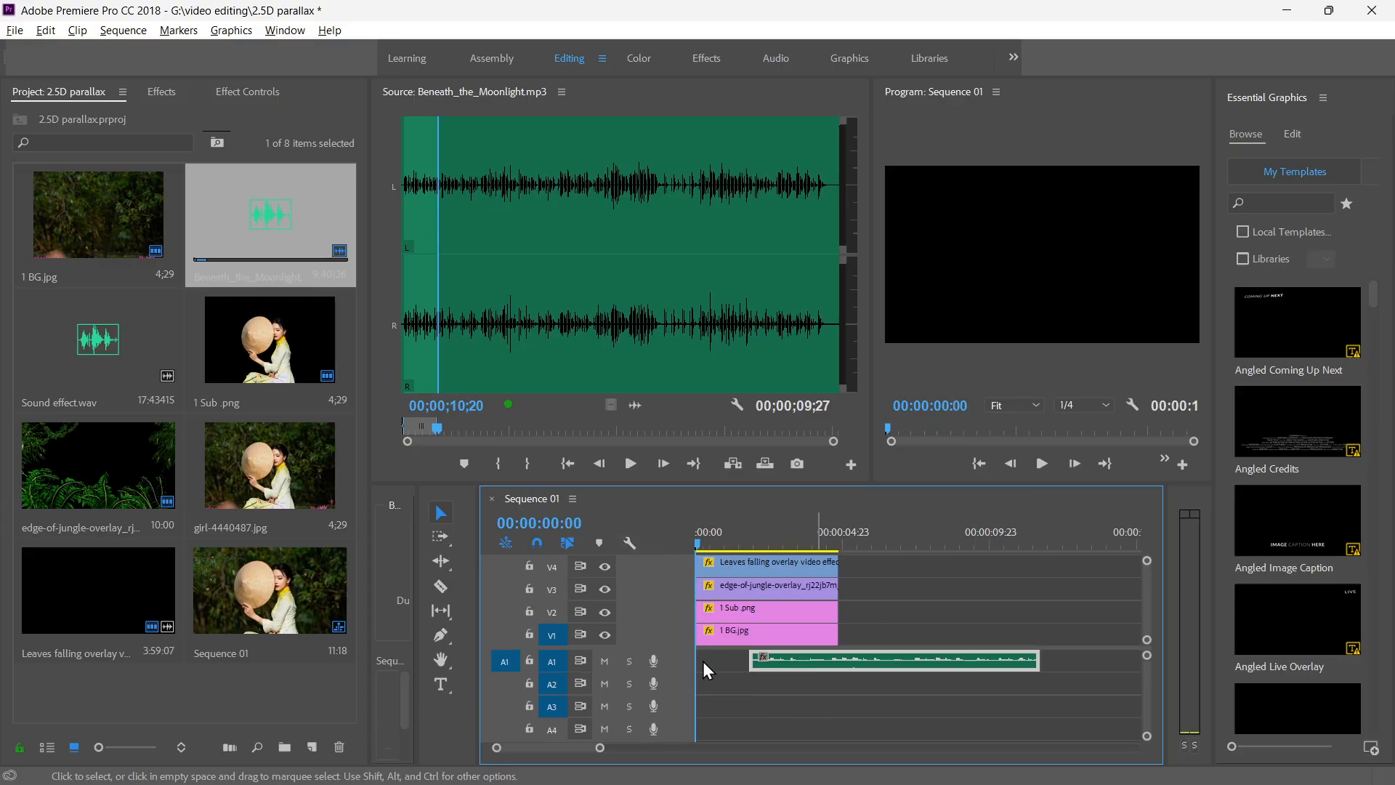
pyautogui.moveTo(703, 661); pyautogui.dragTo(699, 661)
# Play the sequence, cut the music clip on A1 at 00:00:04:20 and delete the excess part after the cut.
pyautogui.press('space')
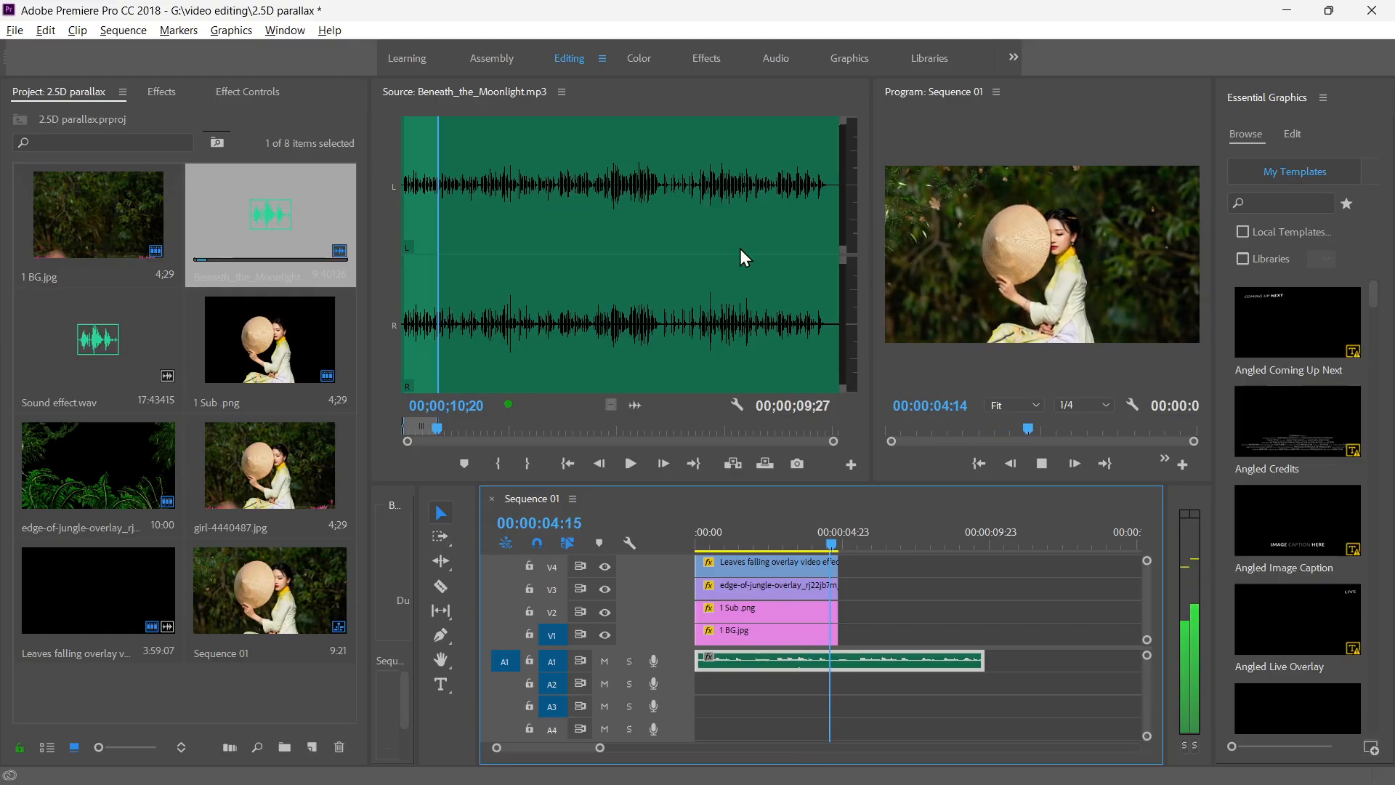
pyautogui.press('space')
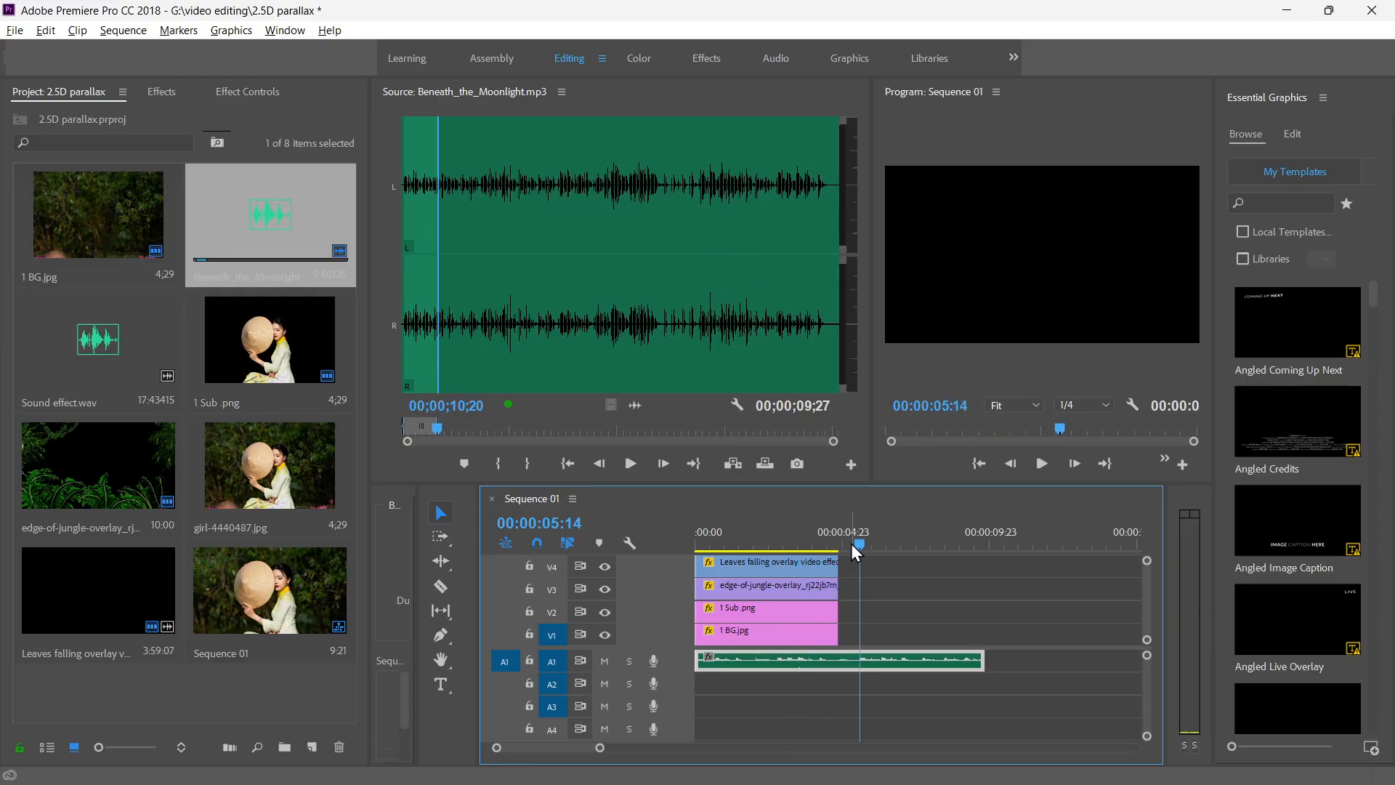
pyautogui.moveTo(857, 548); pyautogui.dragTo(836, 546)
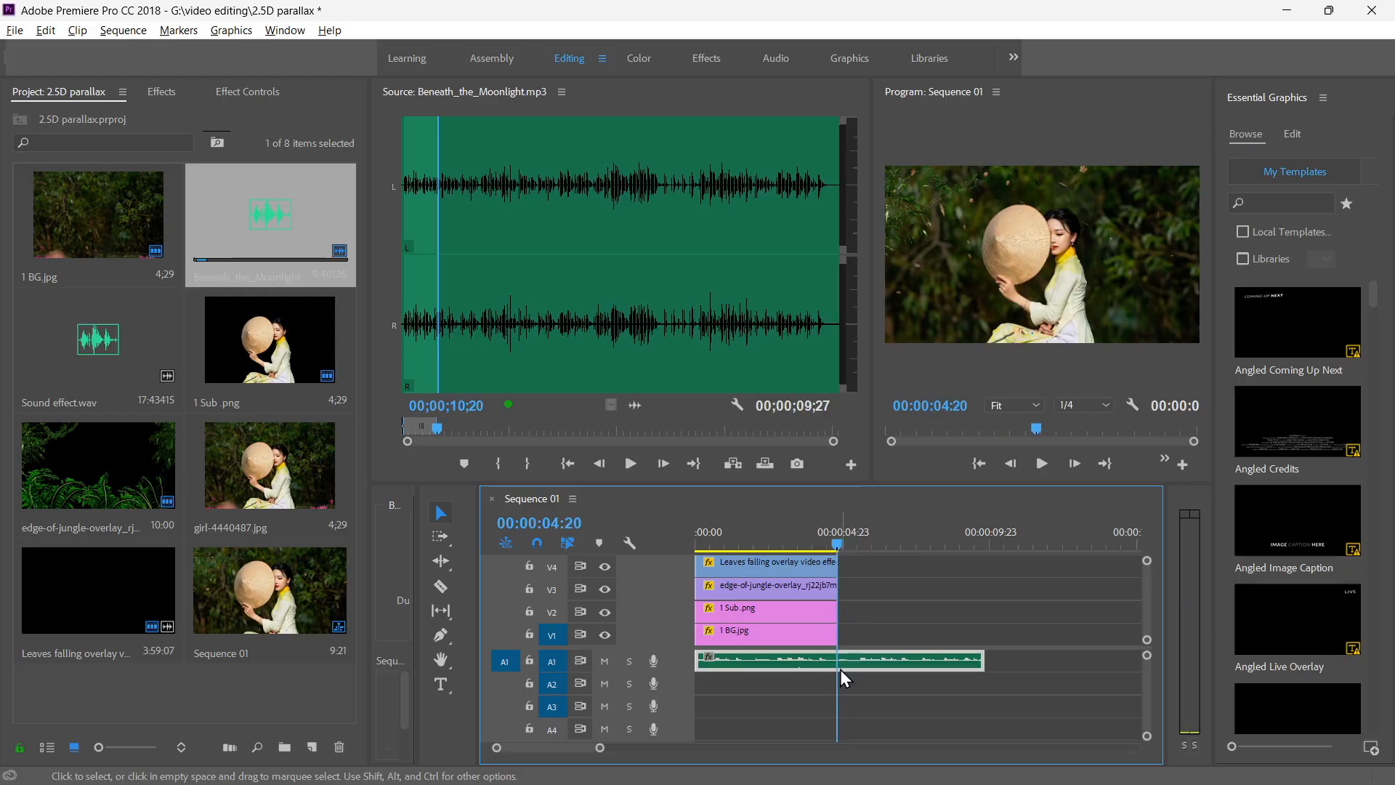
pyautogui.press('c')
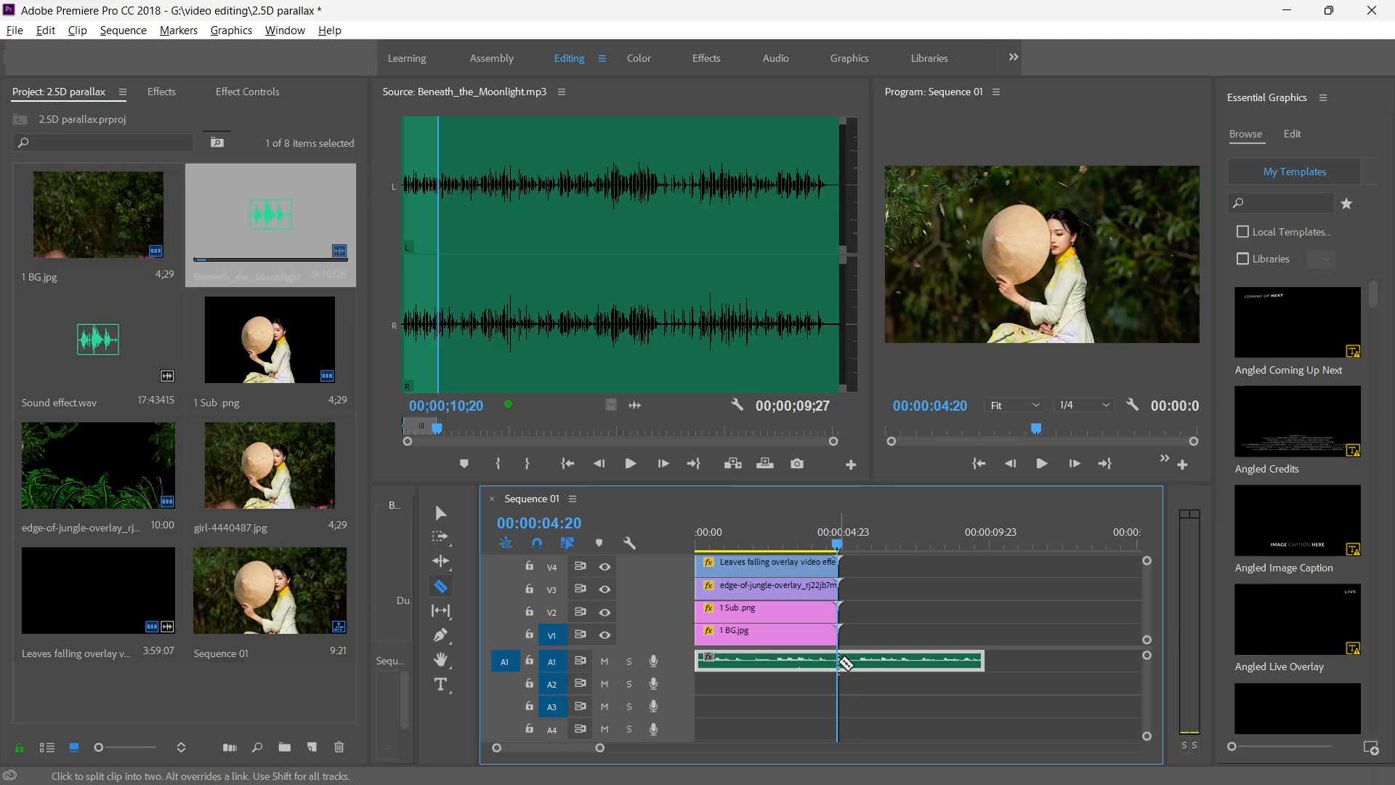
pyautogui.click(844, 662)
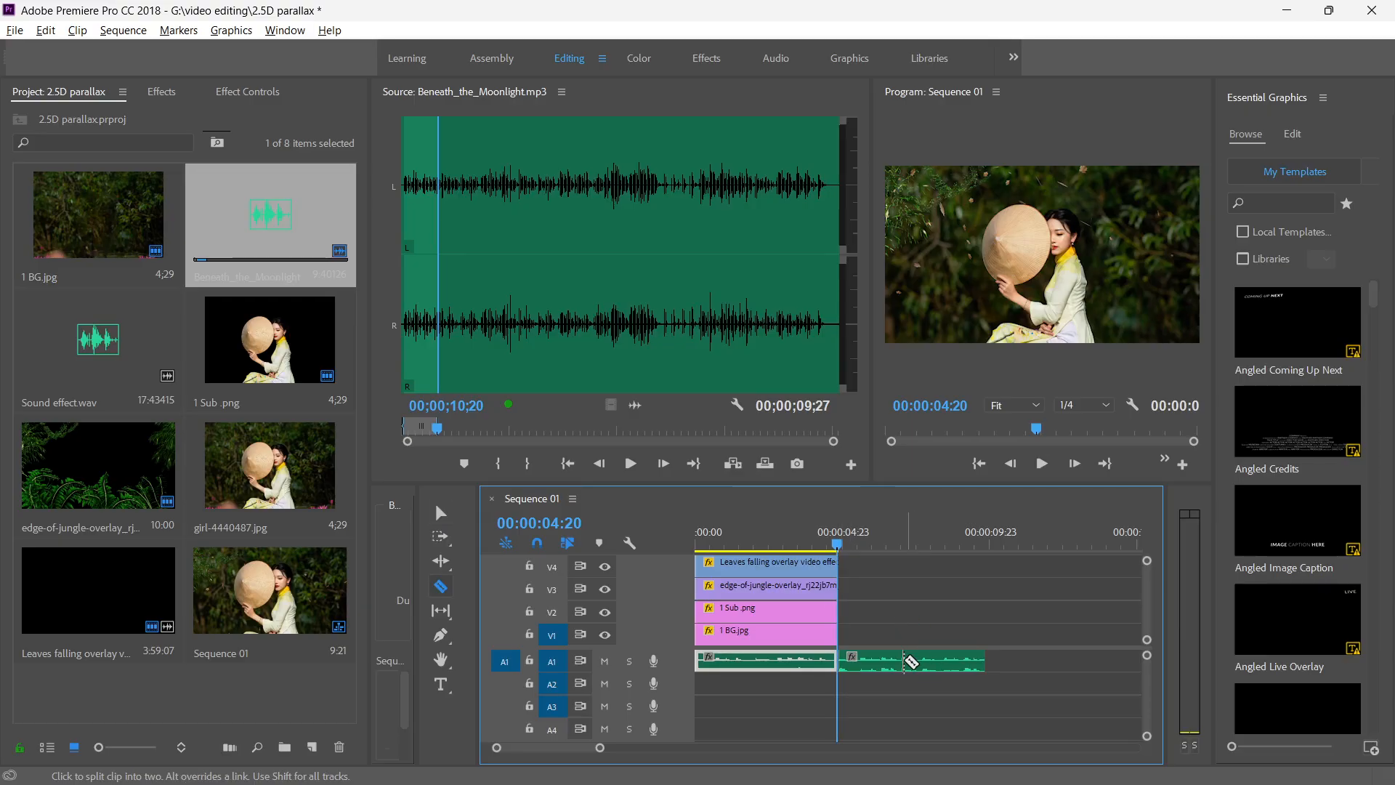
pyautogui.press('v')
pyautogui.click(900, 669)
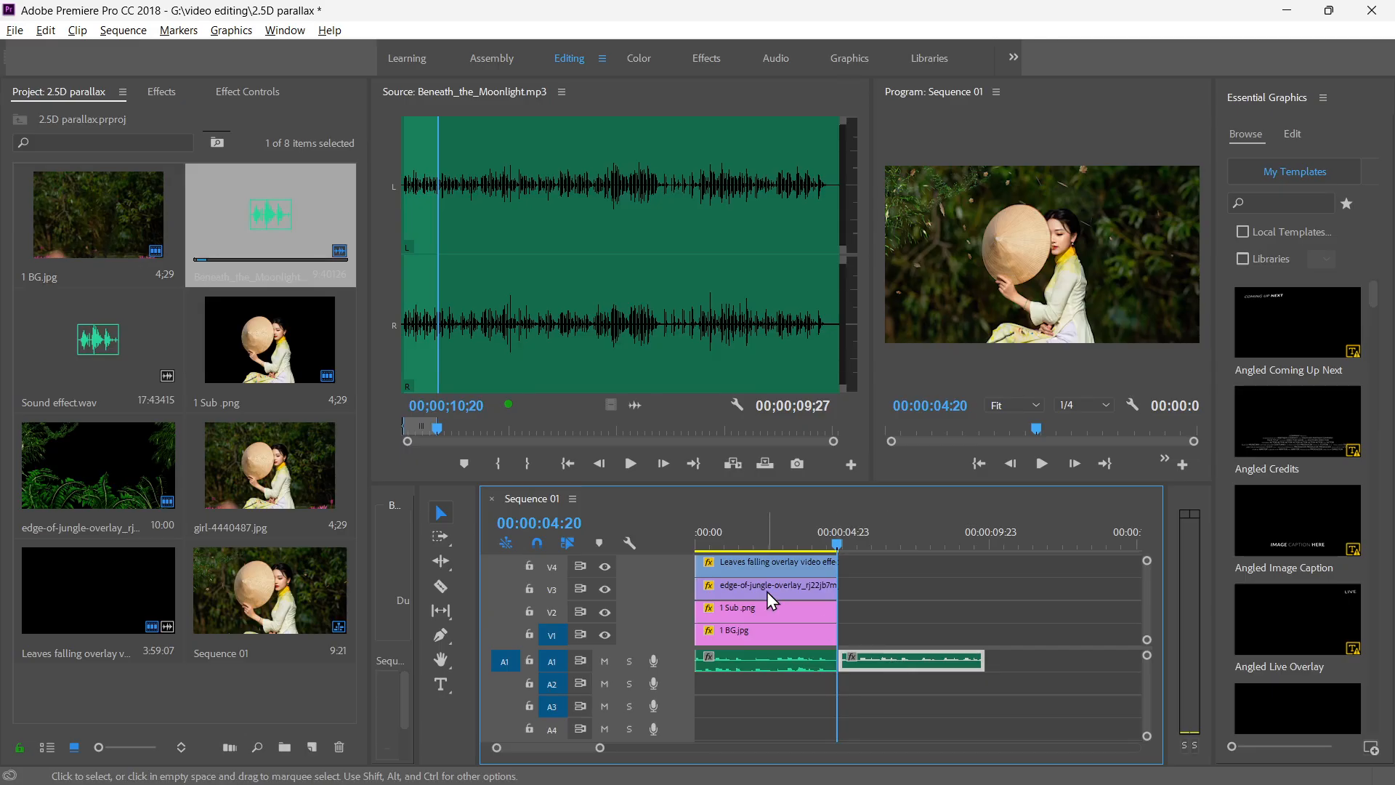
pyautogui.press('Delete')
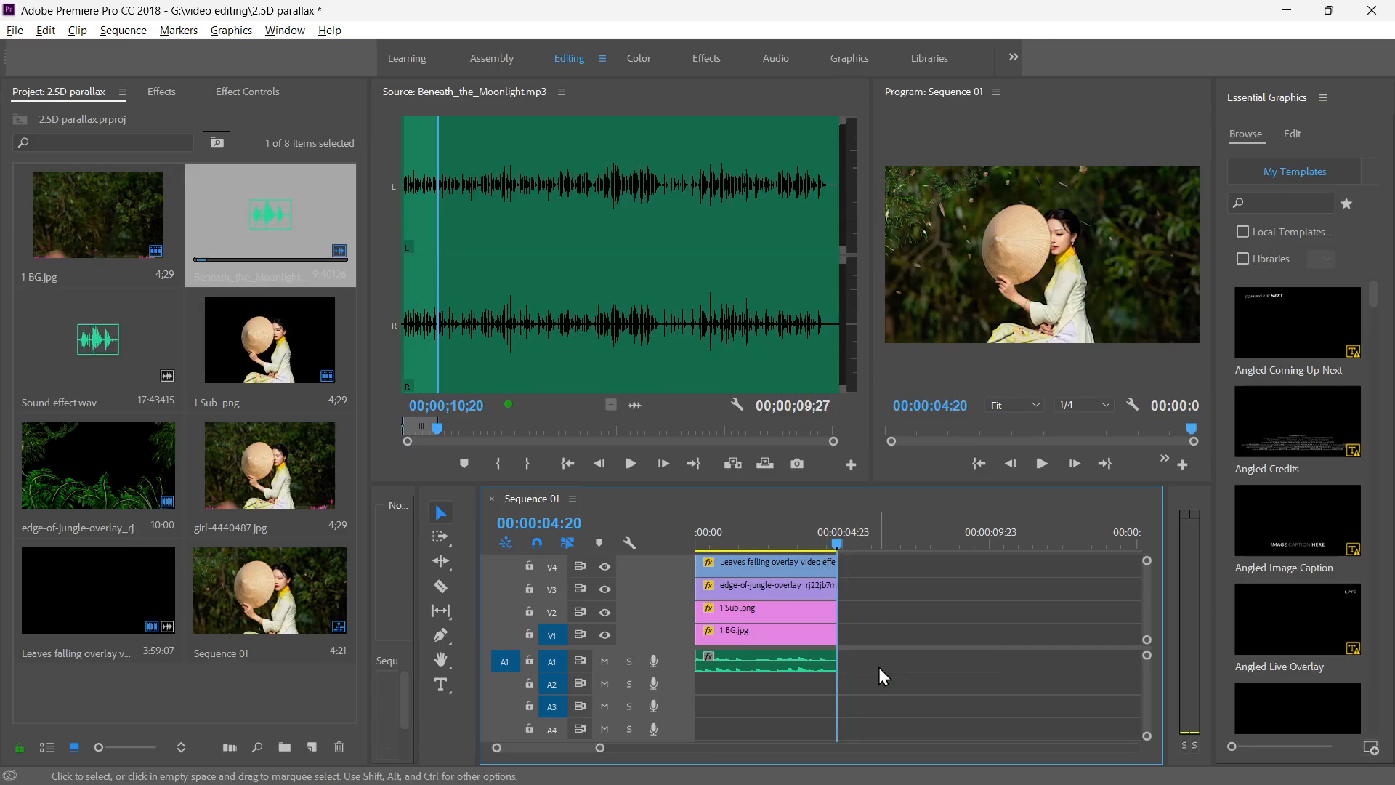
# Play the sequence from the start and widen the Program monitor by narrowing the Source monitor.
pyautogui.moveTo(836, 548); pyautogui.dragTo(648, 556)
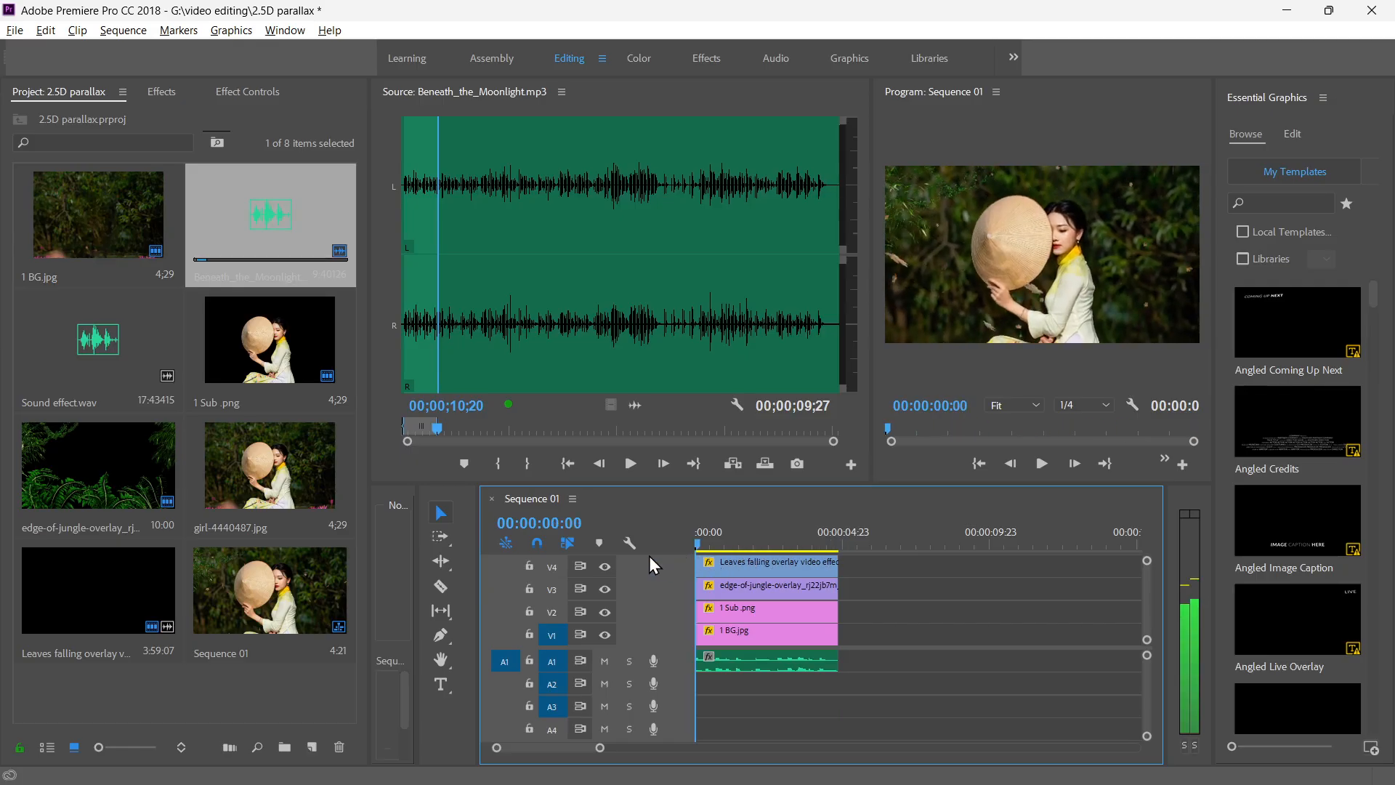
pyautogui.press('space')
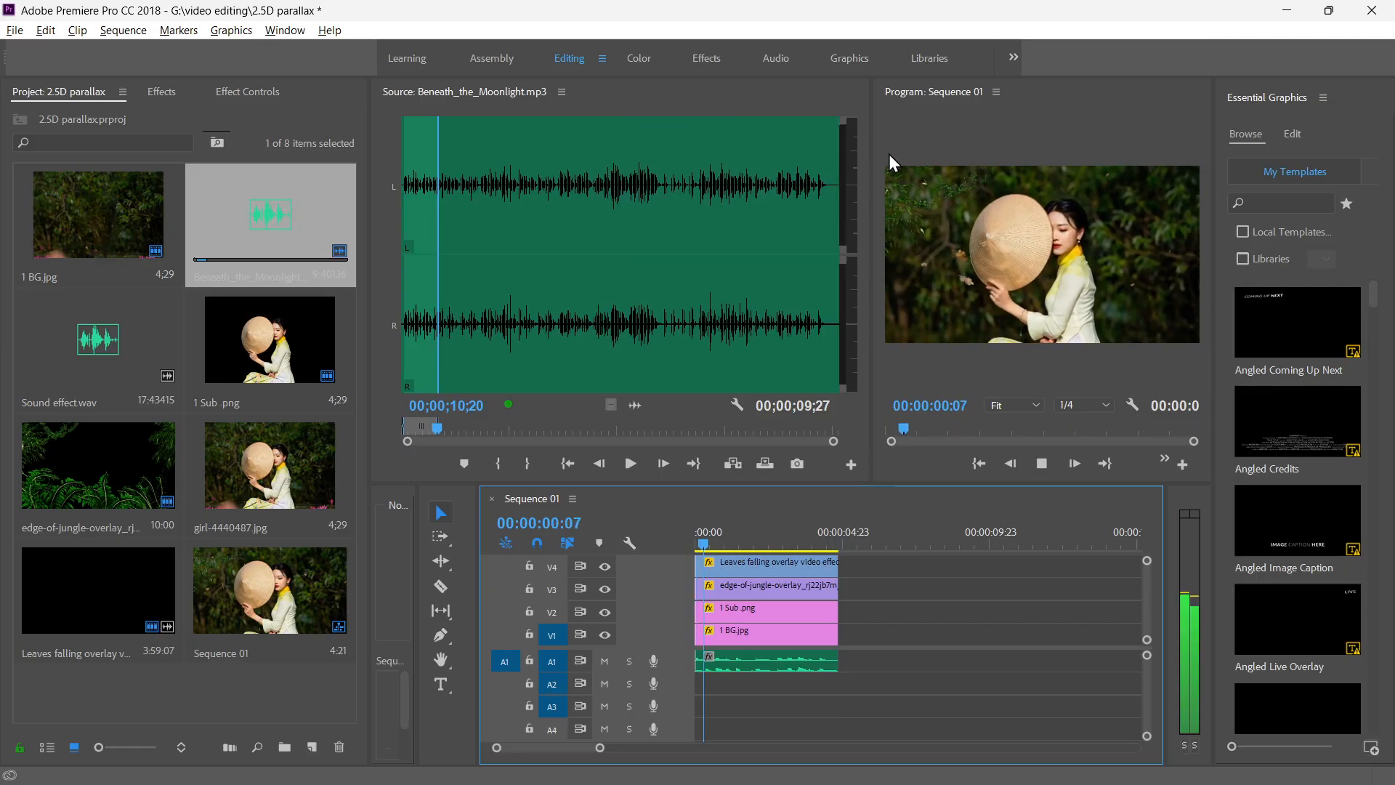
pyautogui.moveTo(872, 154); pyautogui.dragTo(499, 174)
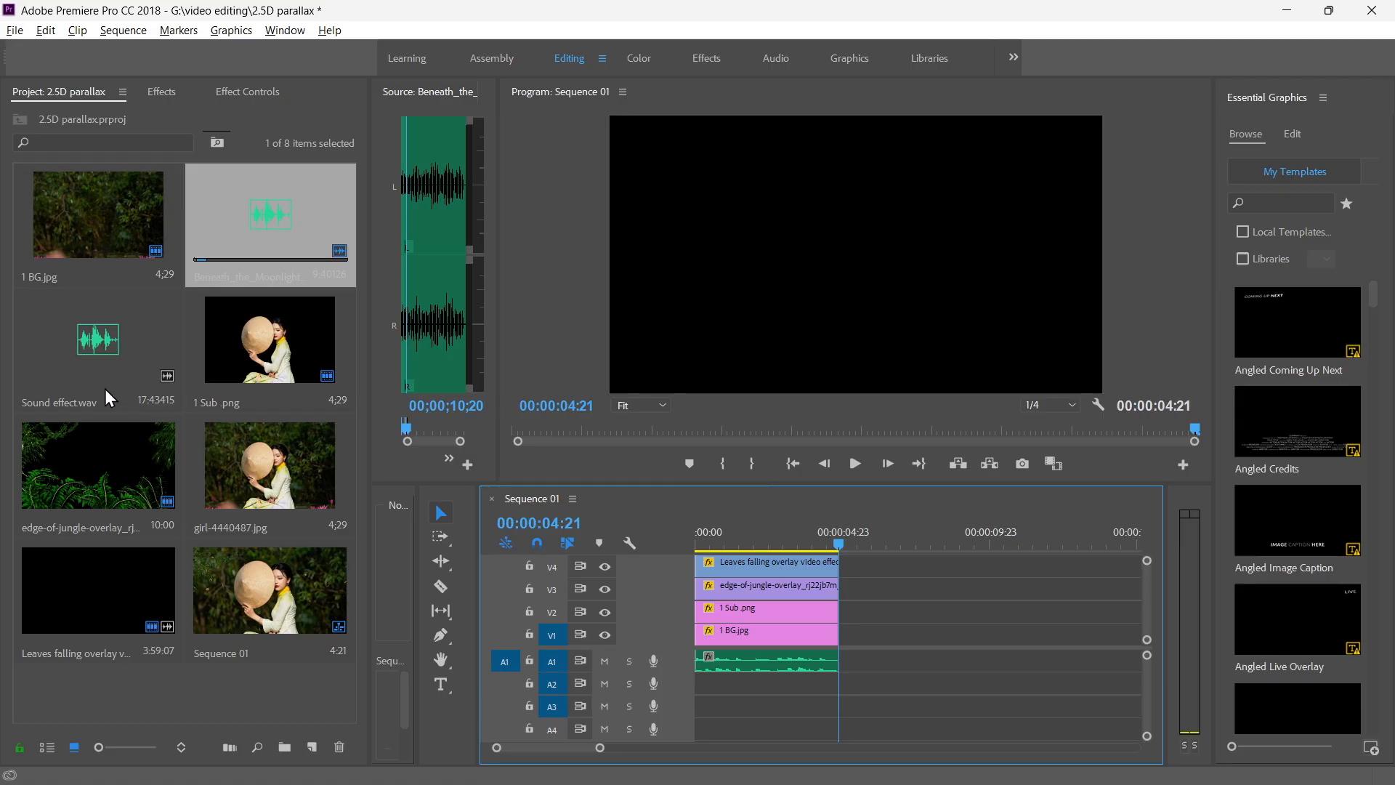
# Place Sound effect.wav on track A2 at the start of the sequence and play the sequence from the beginning.
pyautogui.moveTo(126, 346); pyautogui.dragTo(879, 665)
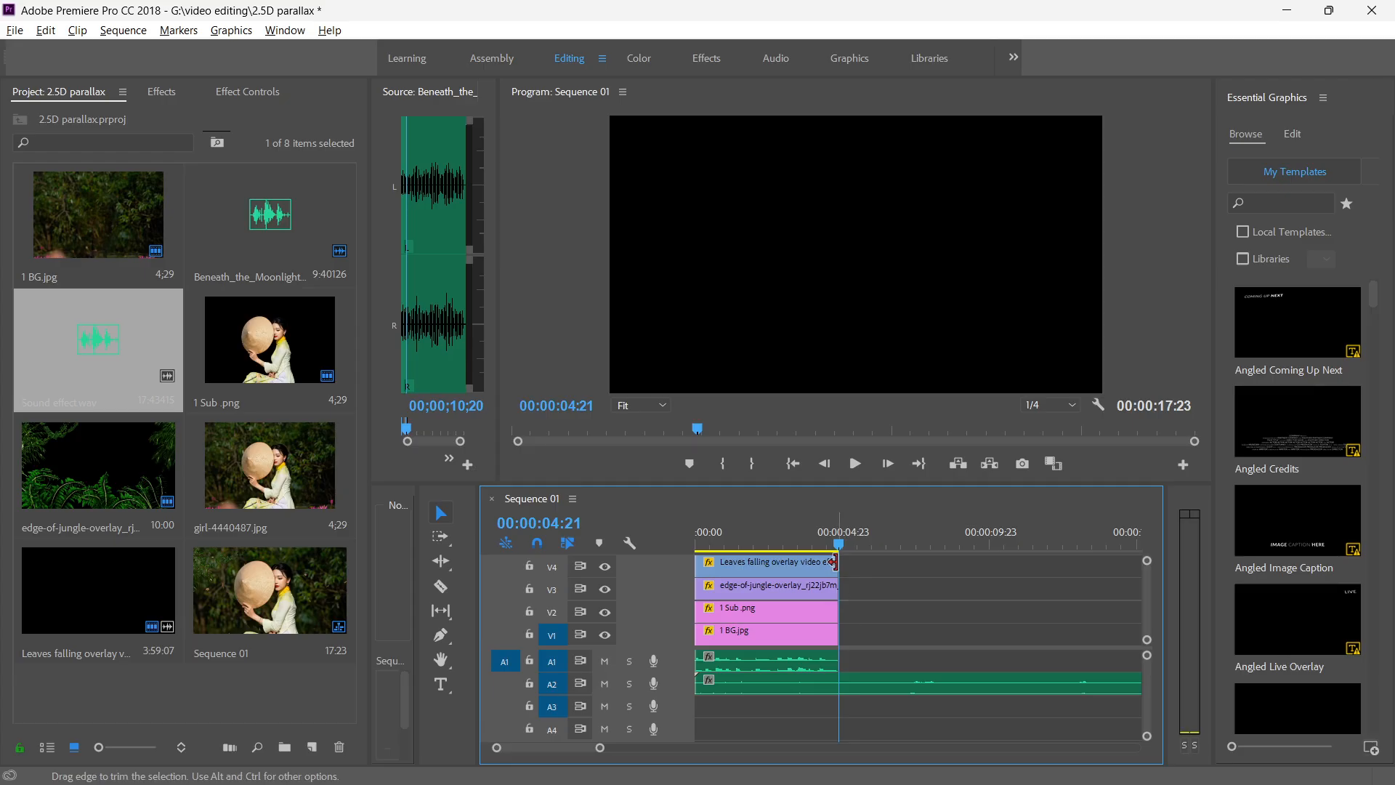
pyautogui.moveTo(838, 550); pyautogui.dragTo(637, 548)
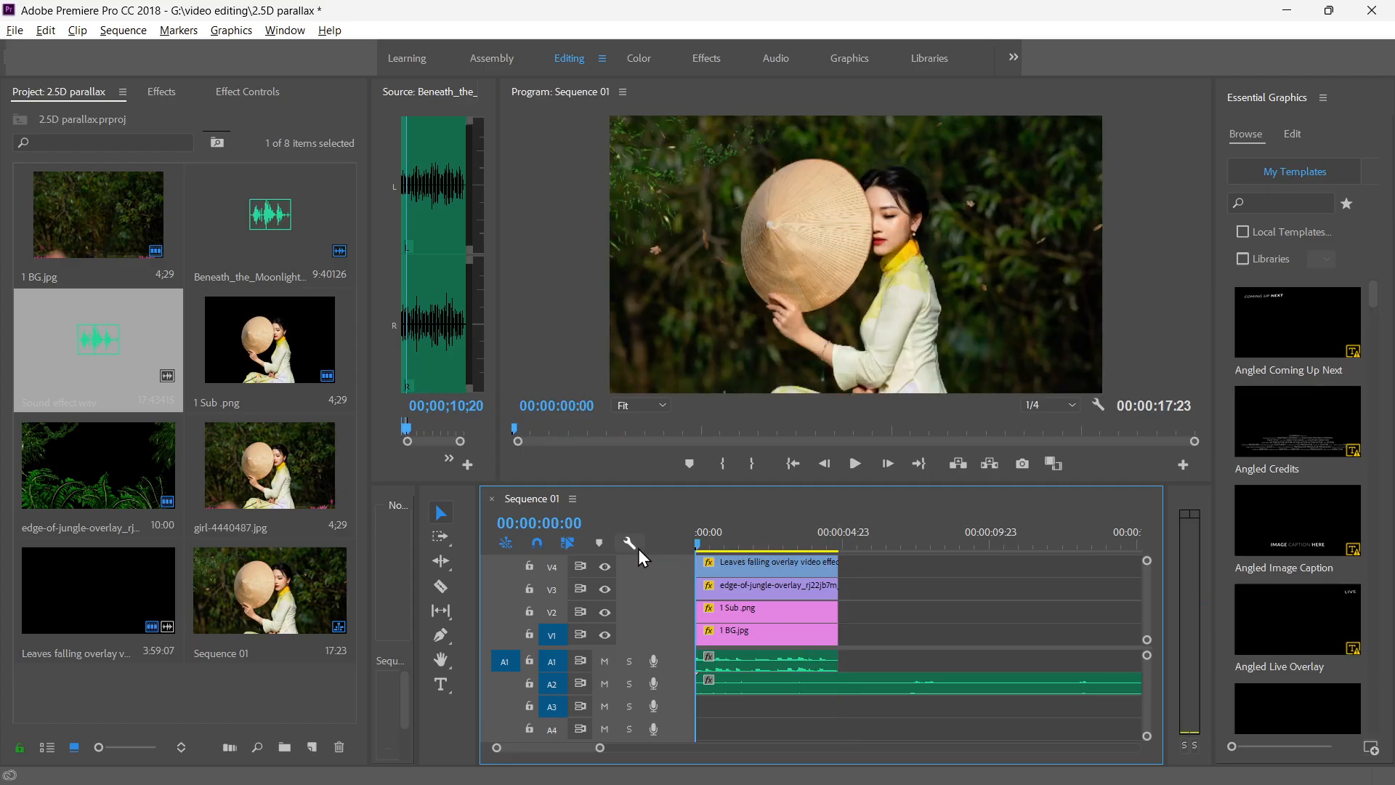
pyautogui.press('space')
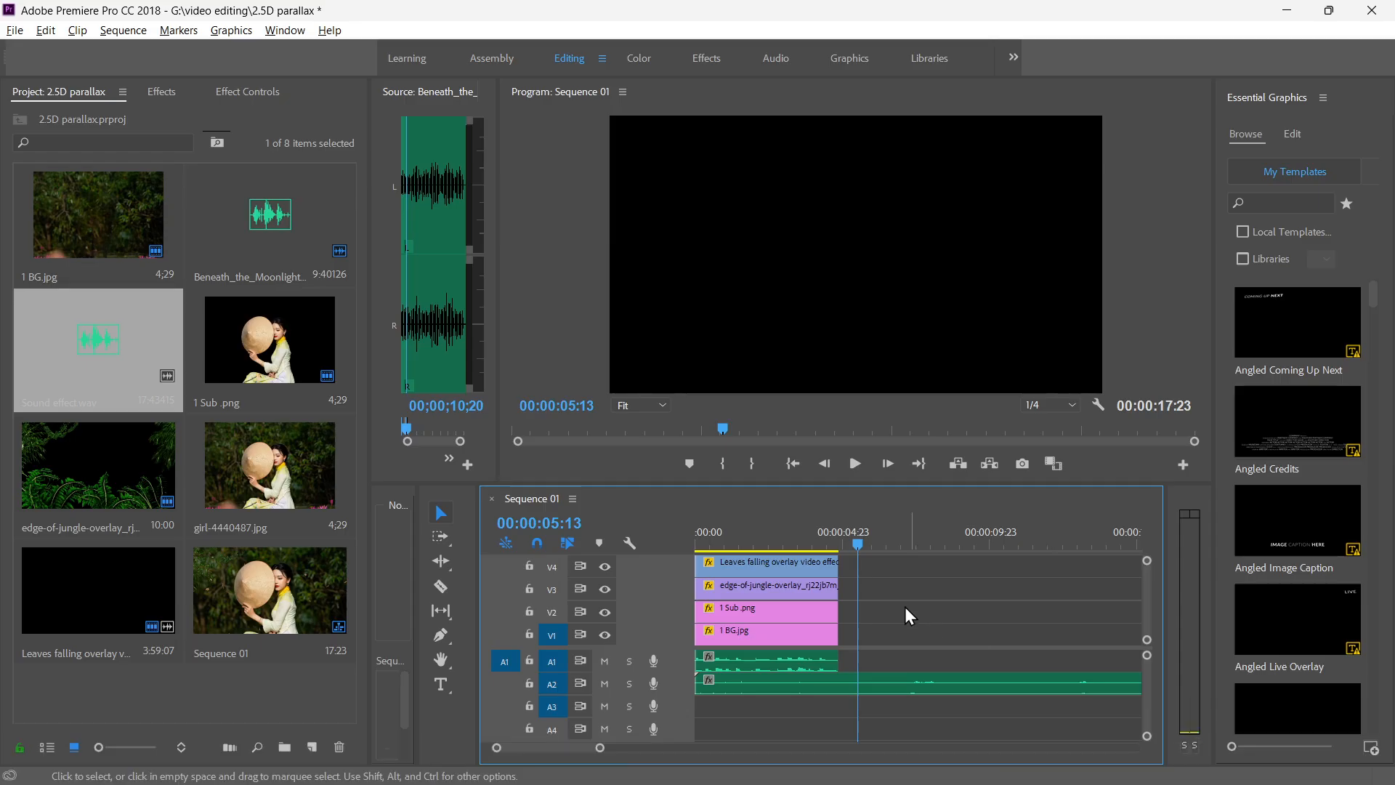
# Cut the sound effect clip on A2 at 00:00:04:21 and delete the part beyond the end of the video.
pyautogui.moveTo(853, 541); pyautogui.dragTo(837, 538)
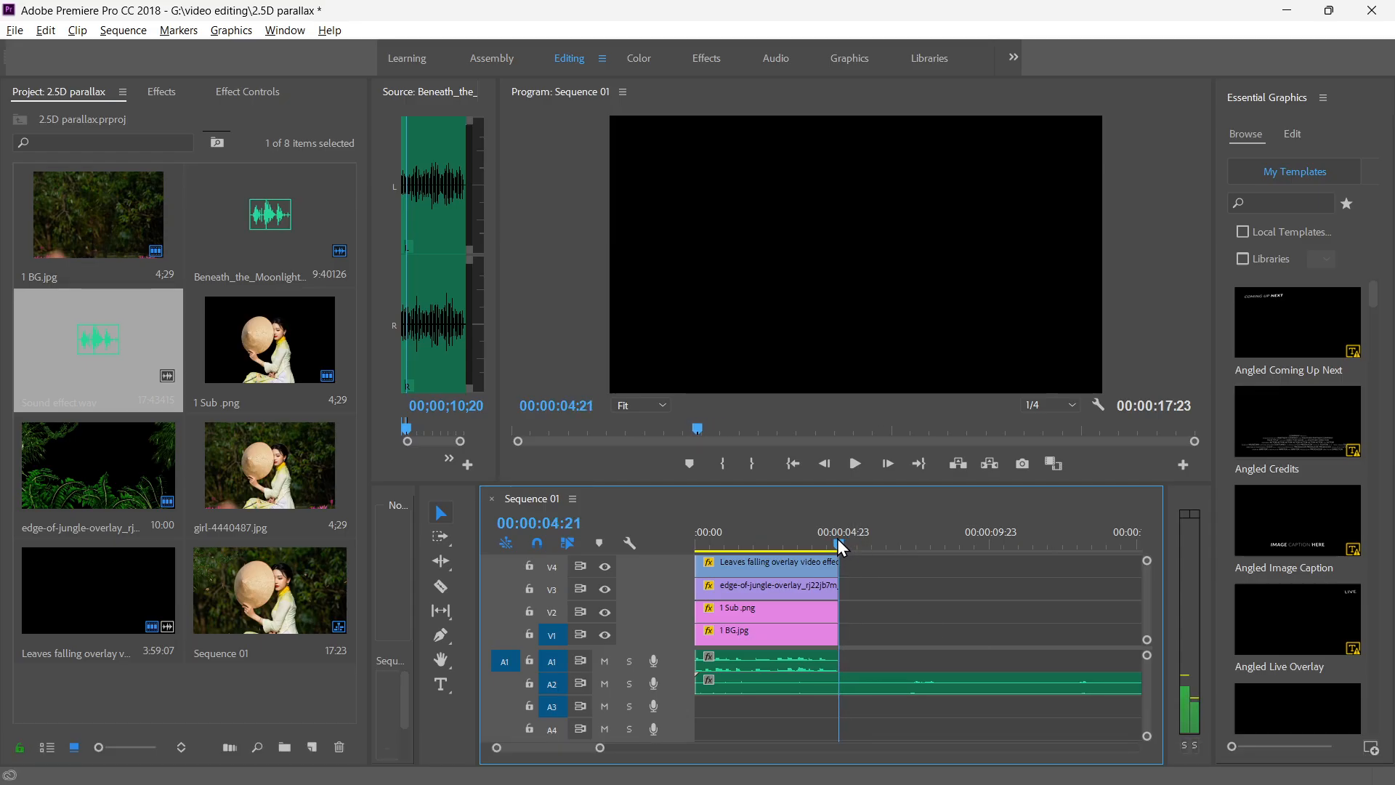
pyautogui.click(844, 686)
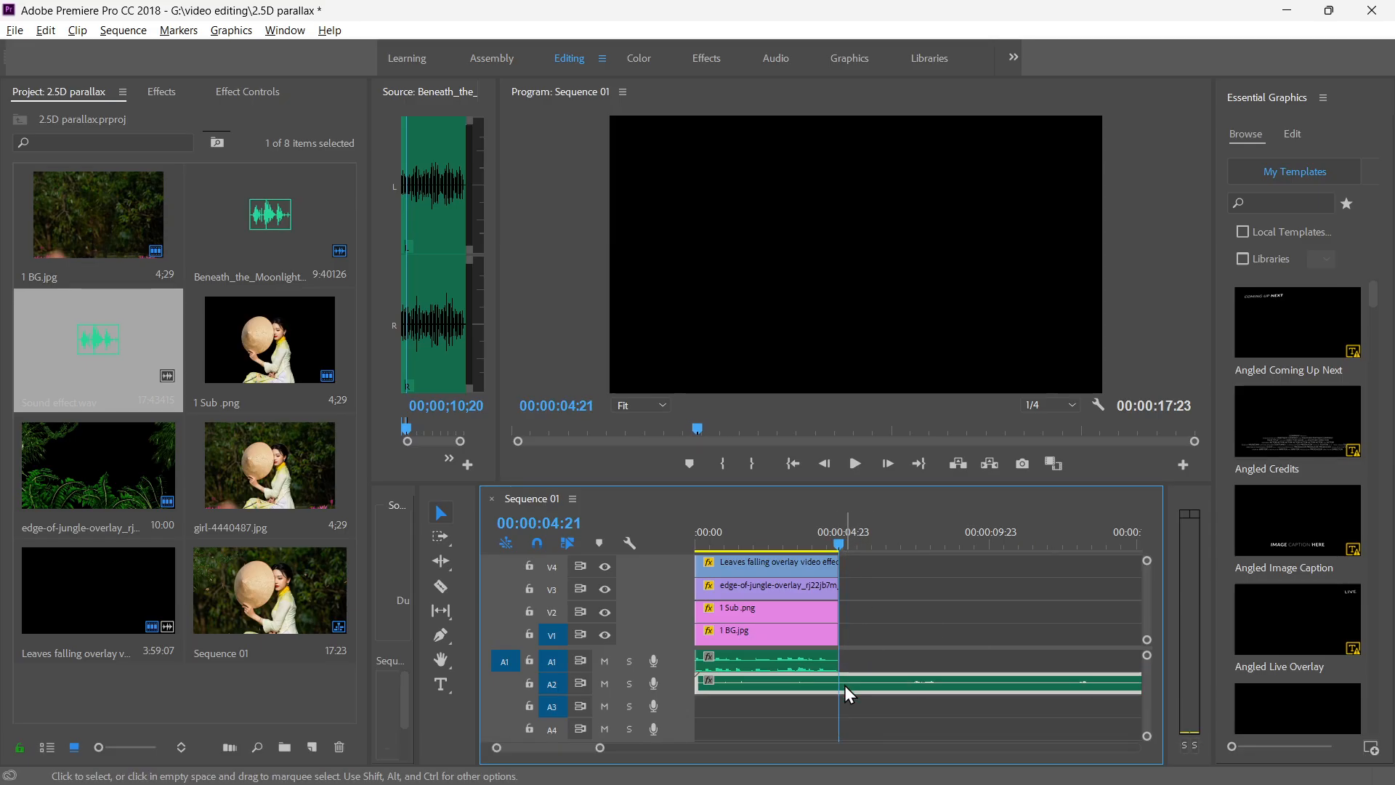
pyautogui.hotkey('ctrl', 'k')
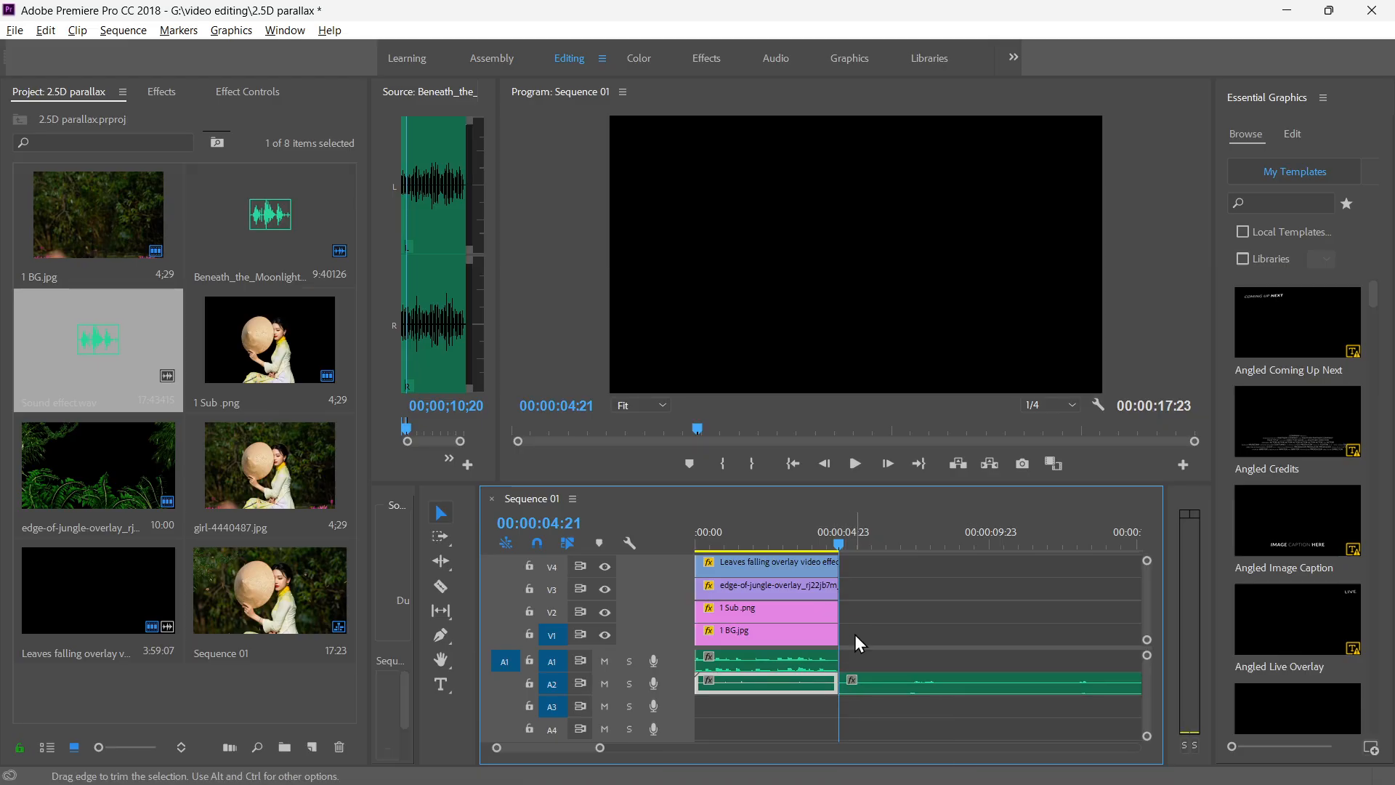
pyautogui.click(991, 683)
pyautogui.press('Delete')
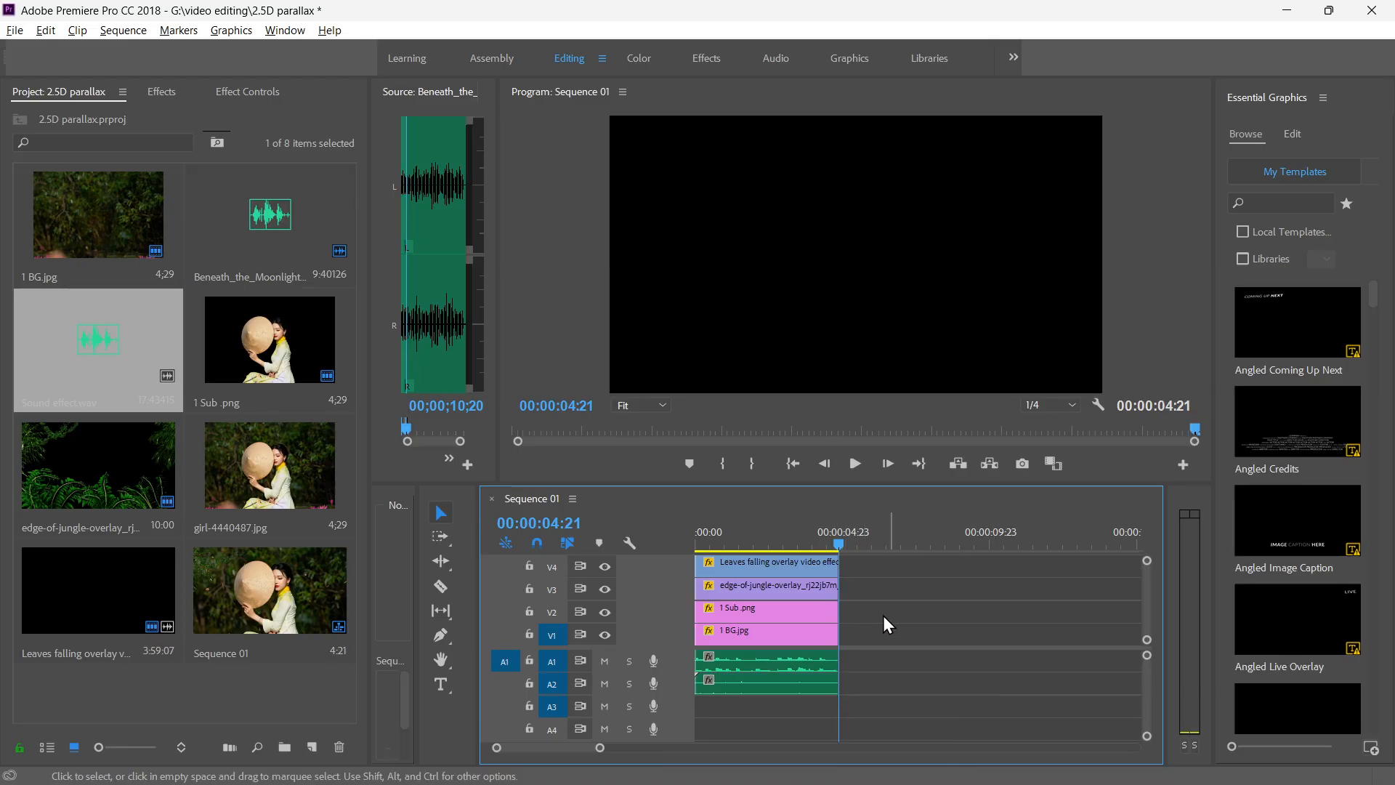
# Play the whole sequence from the start in the maximized Program monitor, save the project and restore the panel layout.
pyautogui.click(833, 545)
pyautogui.moveTo(835, 545); pyautogui.dragTo(665, 538)
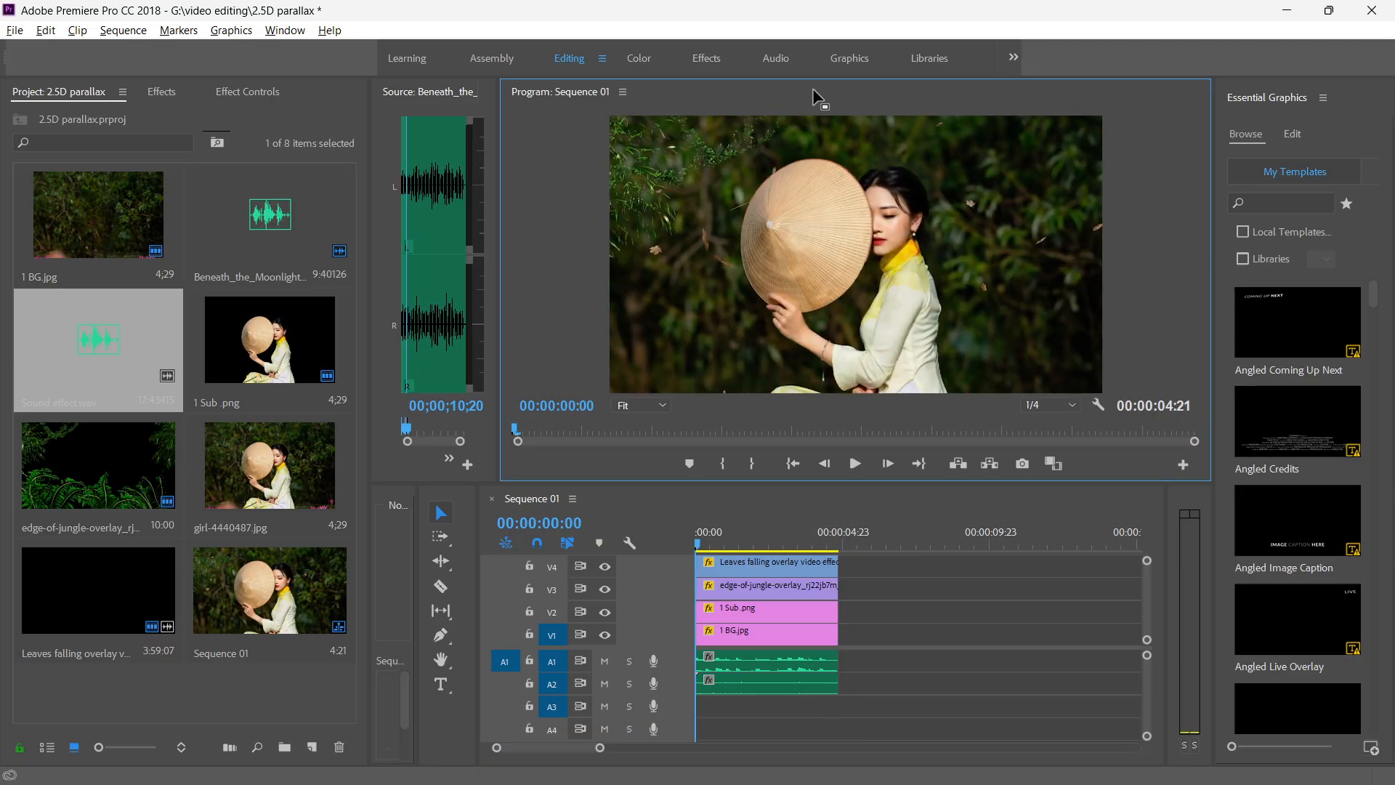
pyautogui.press('`')
pyautogui.press('space')
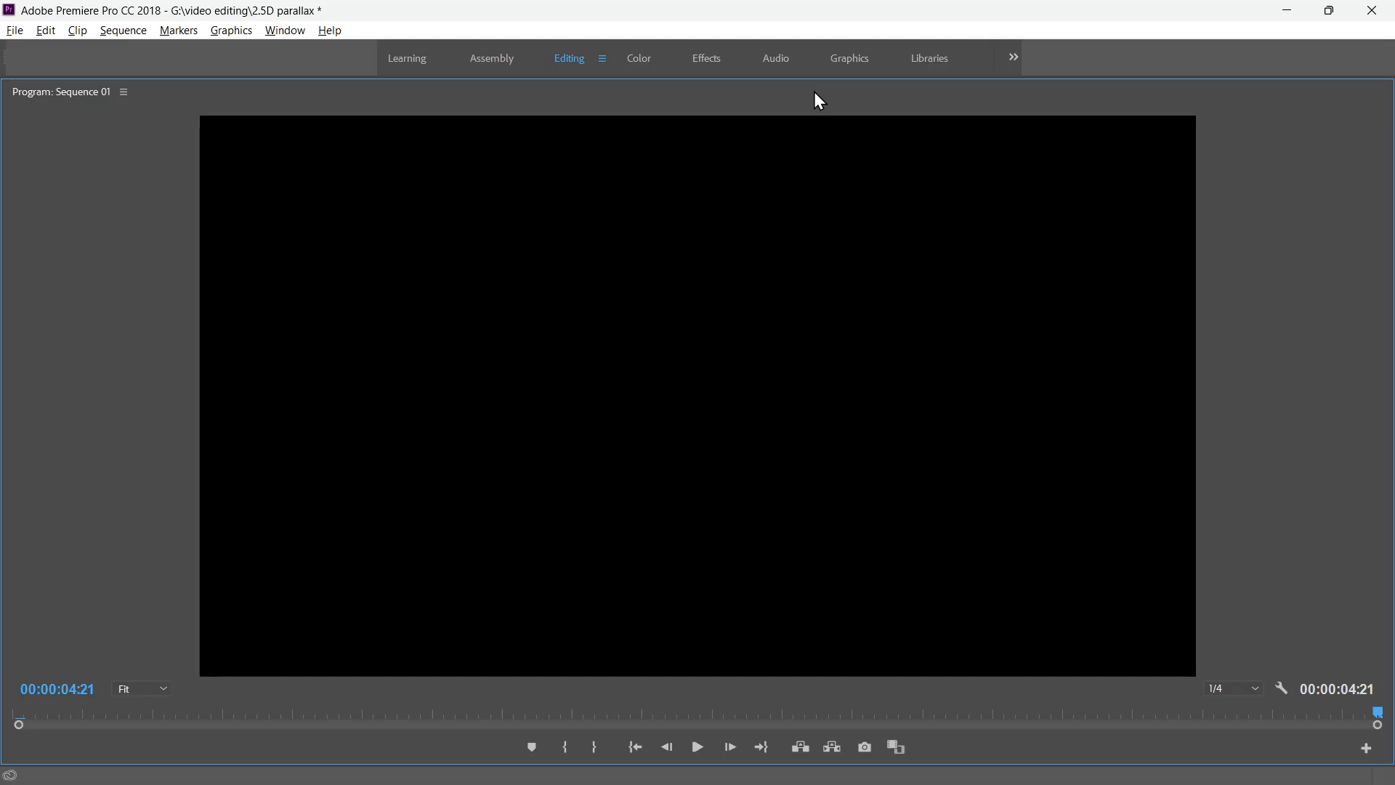
pyautogui.hotkey('ctrl', 's')
pyautogui.press('`')
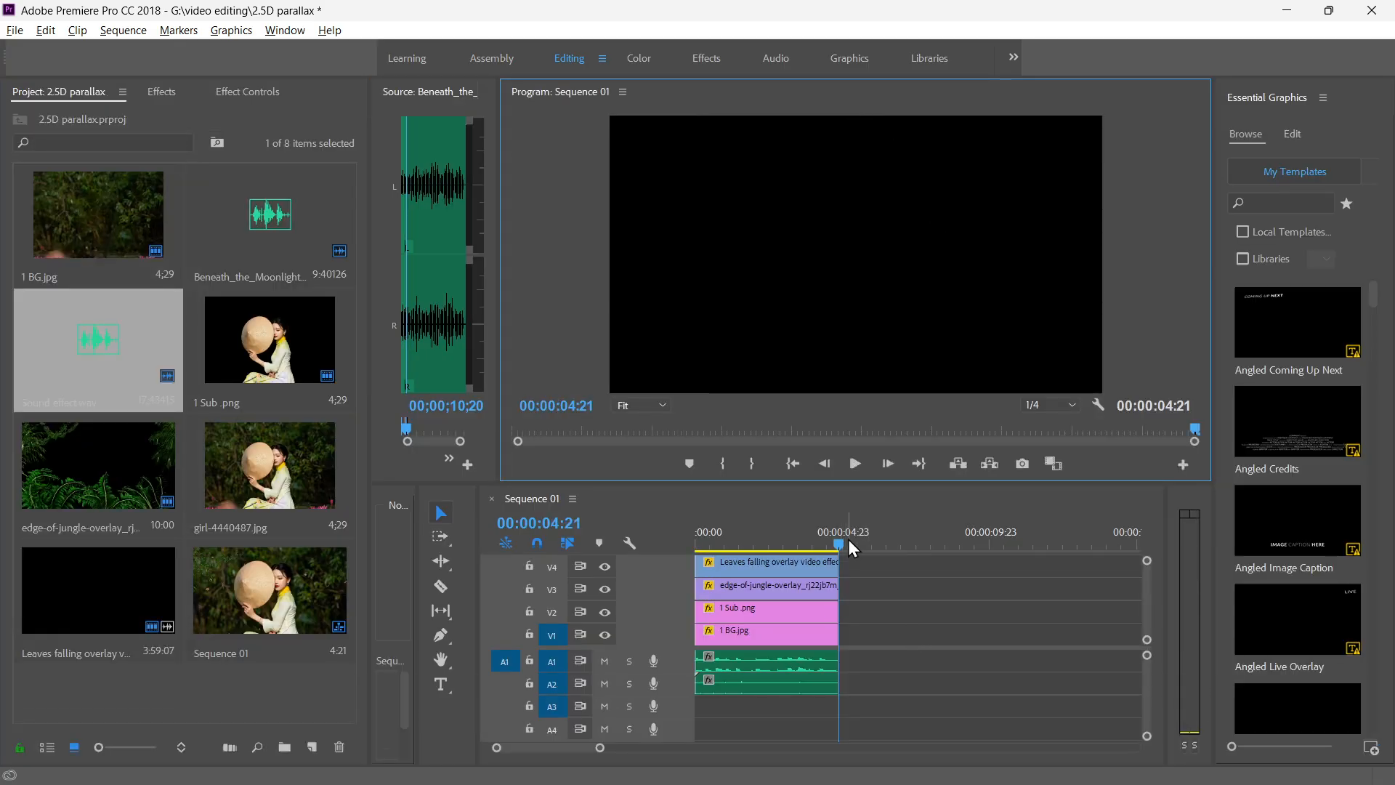
# Apply the default transition to the end of the falling leaves overlay on V4 and play the sequence to check it.
pyautogui.moveTo(839, 541); pyautogui.dragTo(807, 564)
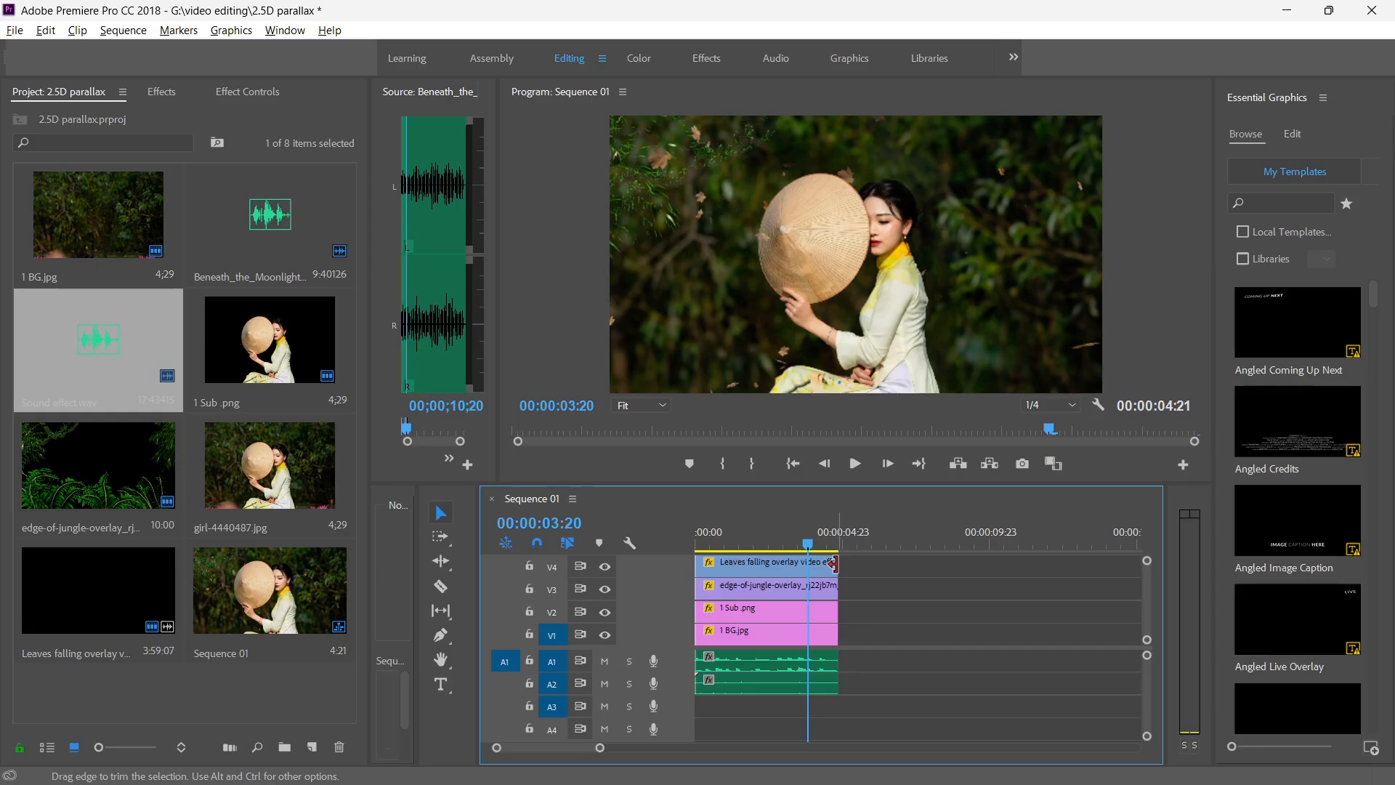
pyautogui.rightClick(834, 563)
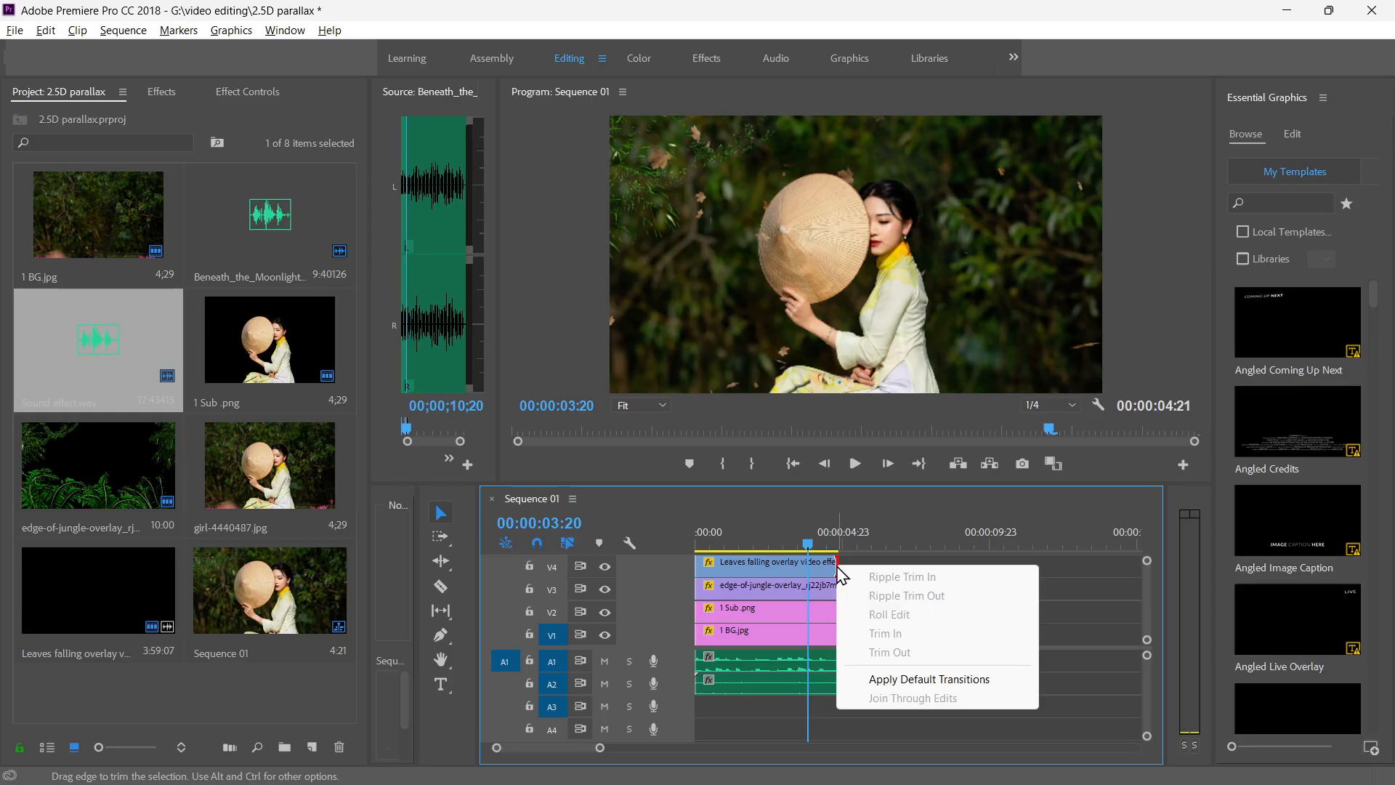
pyautogui.click(901, 689)
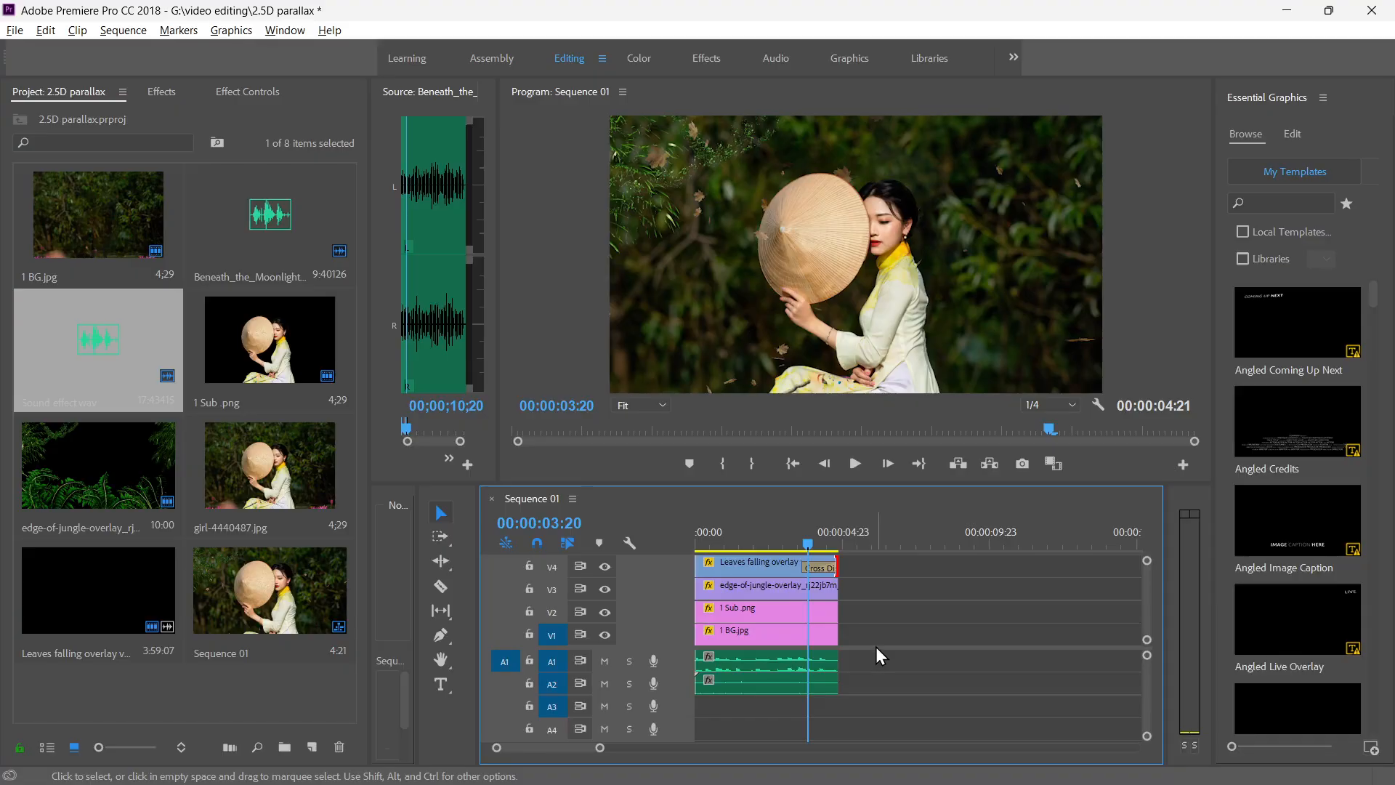
pyautogui.press('space')
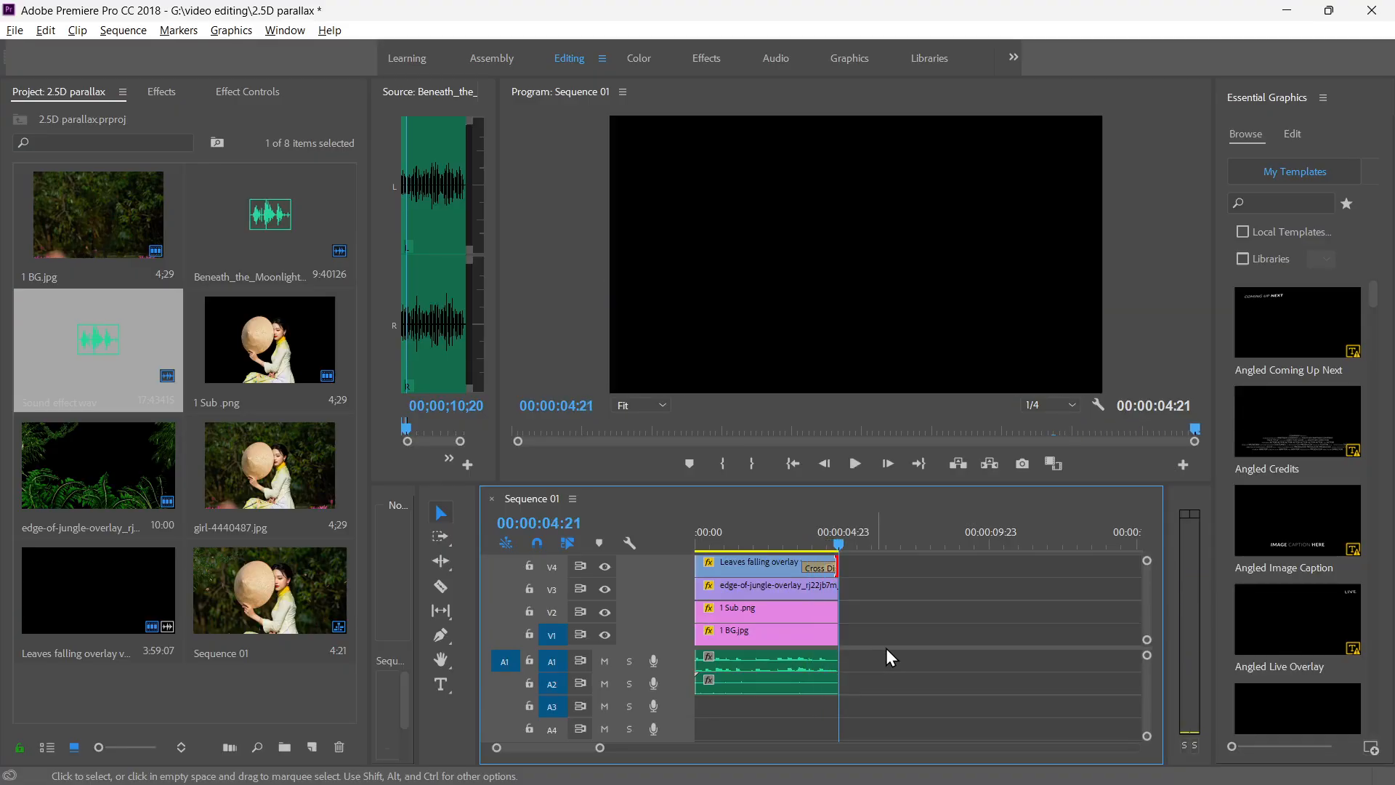
pyautogui.press('space')
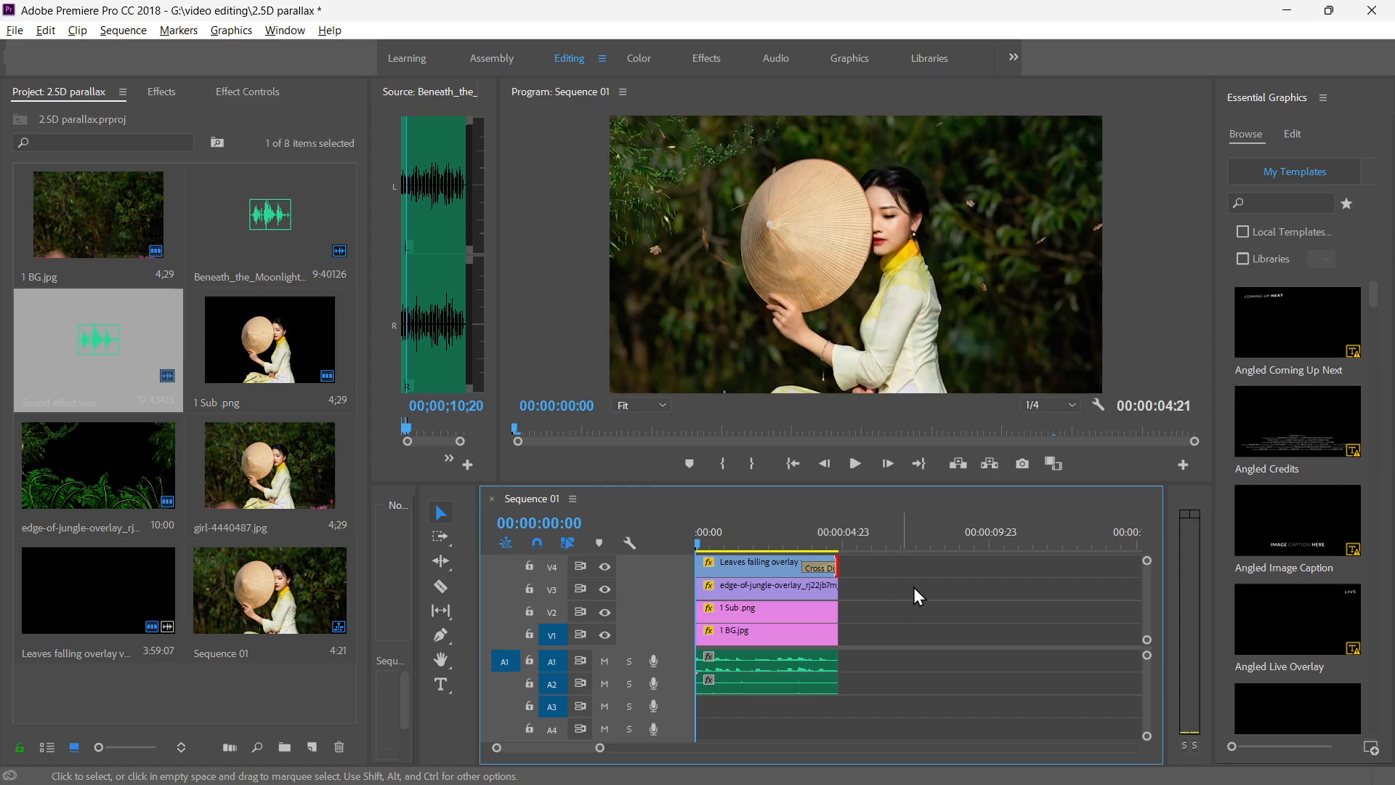
pyautogui.press('space')
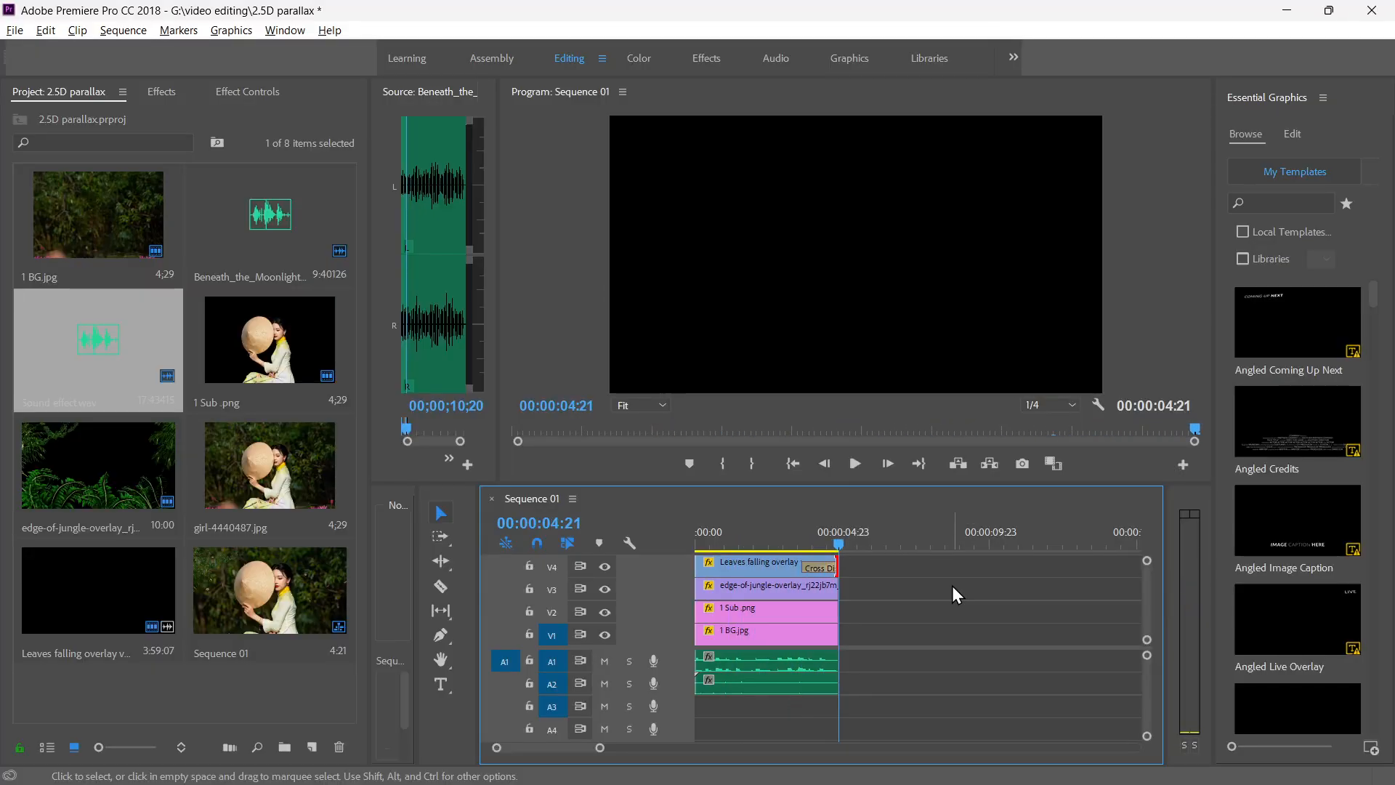
# Apply the default transition to the ends of the jungle overlay on V3, 1 Sub.png on V2 and 1 BG.jpg on V1.
pyautogui.rightClick(832, 590)
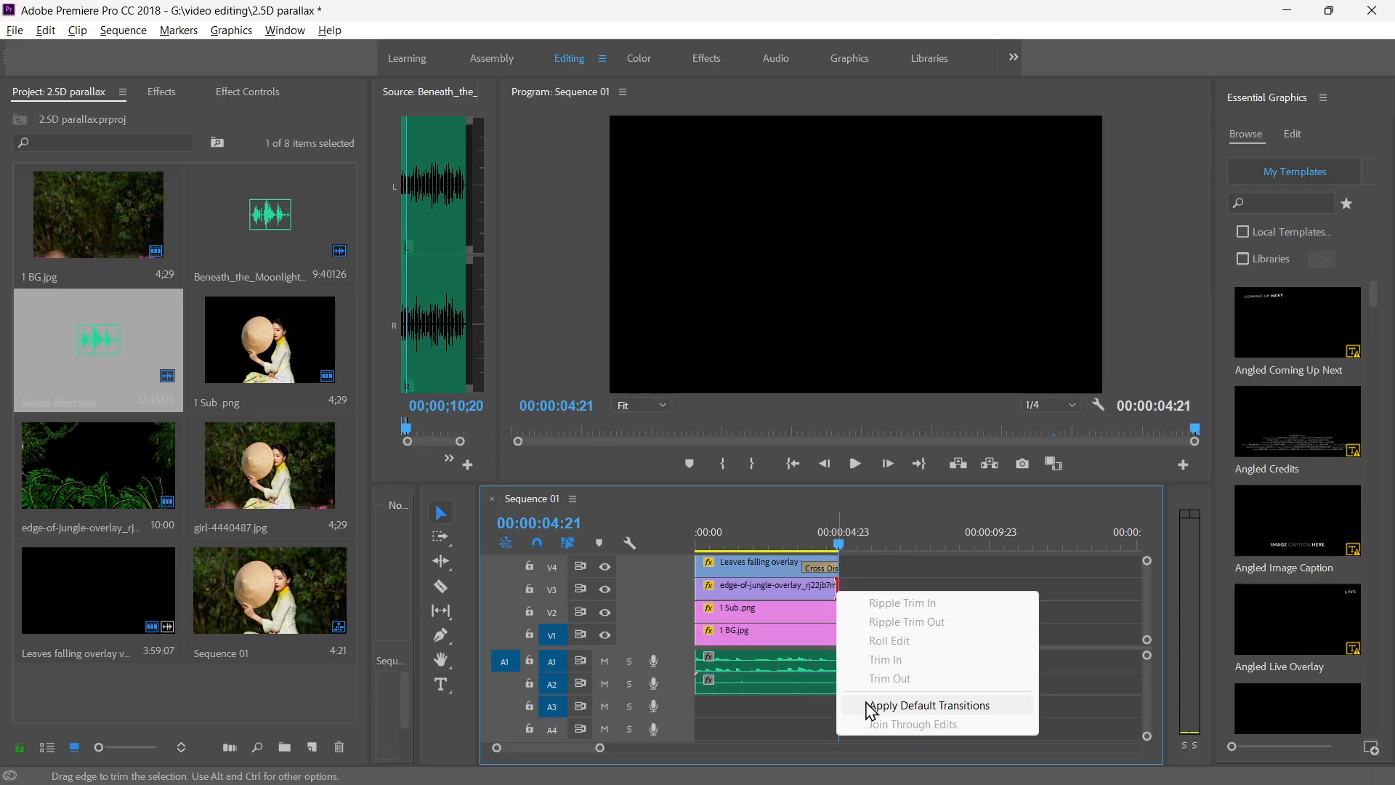
pyautogui.click(868, 707)
pyautogui.rightClick(843, 611)
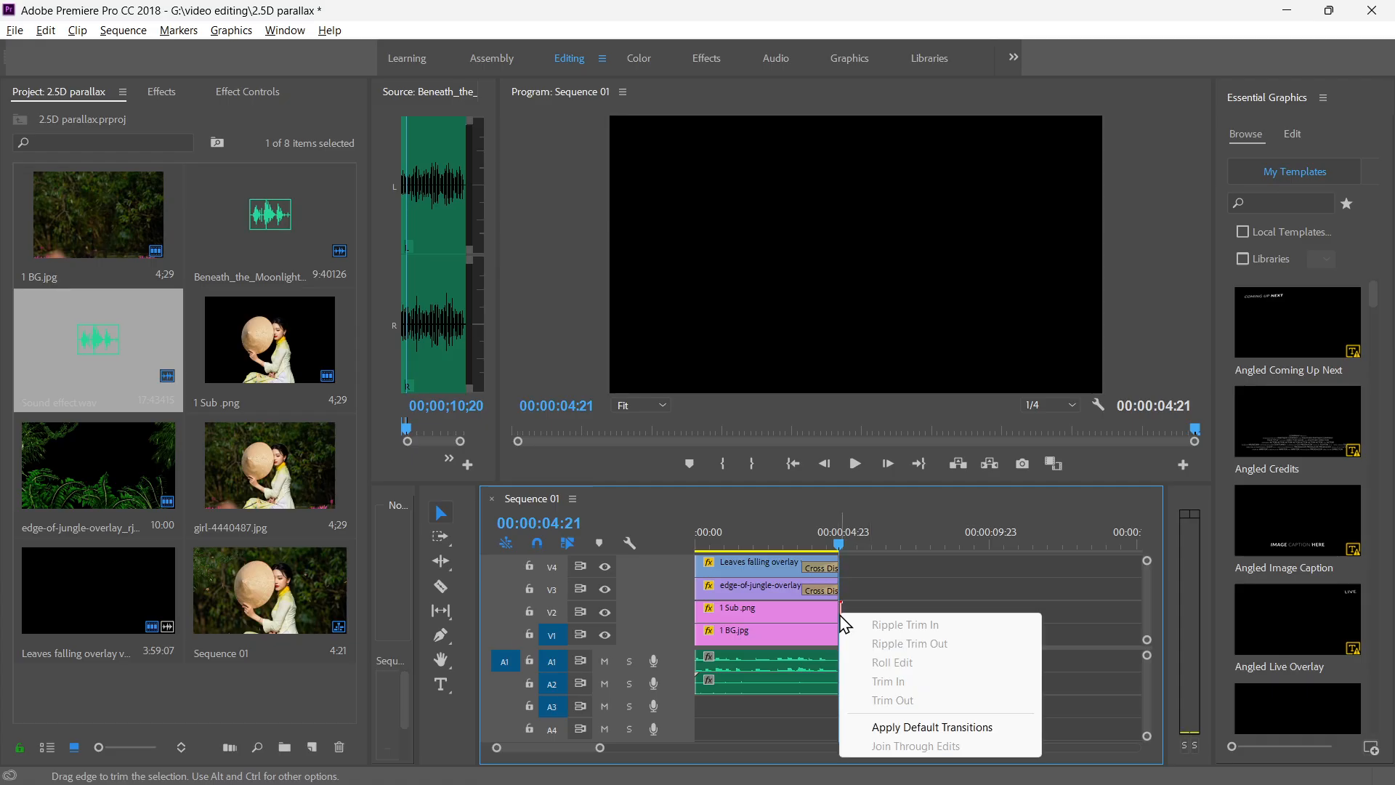
pyautogui.click(885, 728)
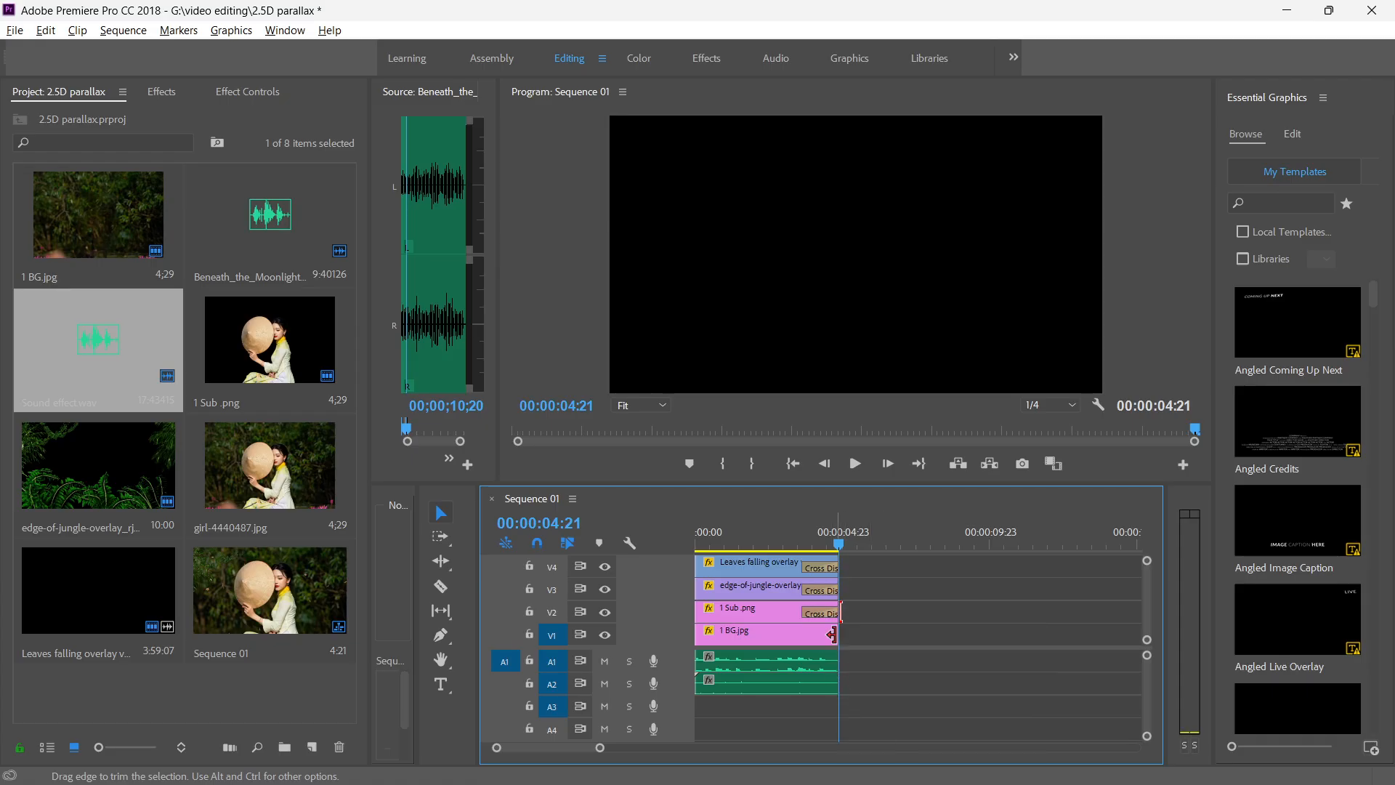
pyautogui.rightClick(833, 634)
pyautogui.click(882, 750)
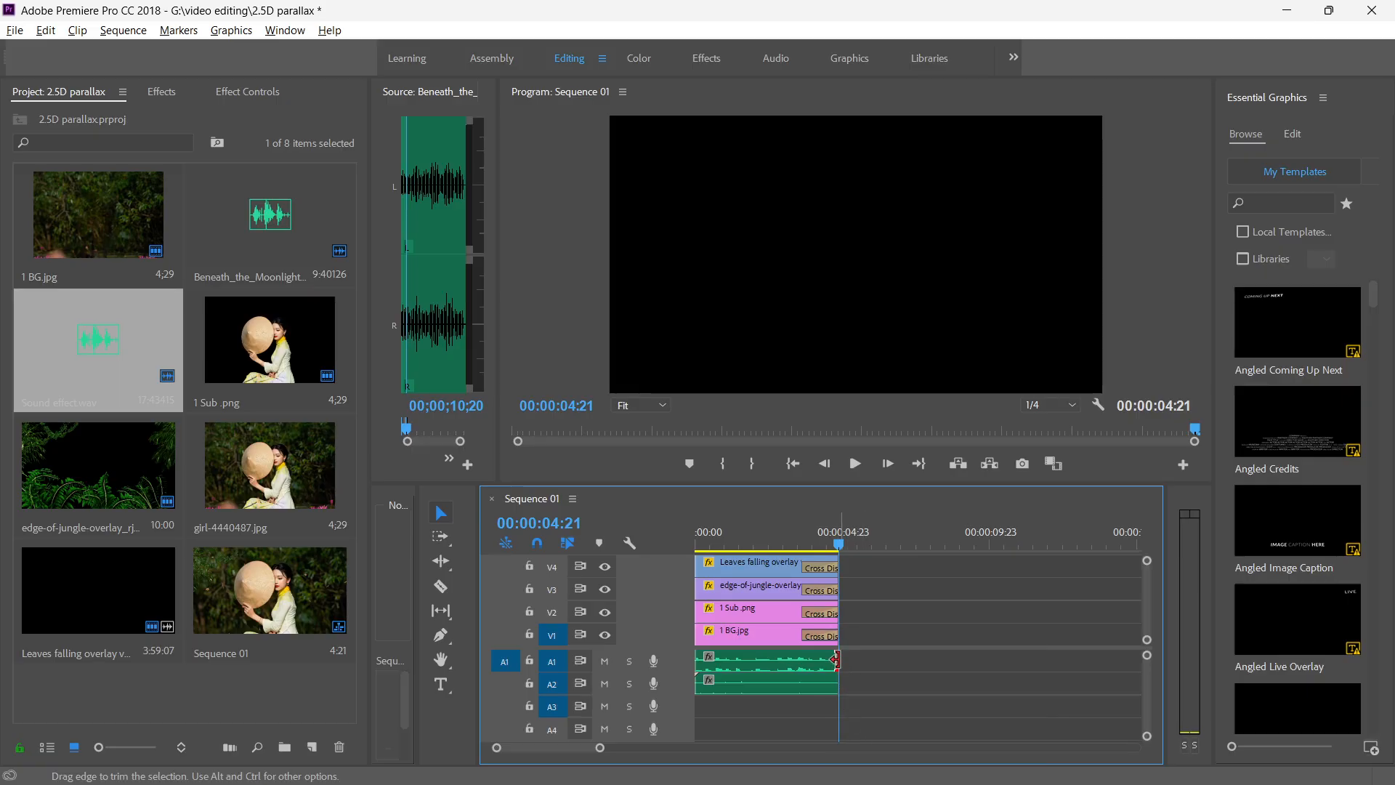
# Apply the default audio transition to the ends of the music on A1 and the sound effect on A2.
pyautogui.rightClick(835, 660)
pyautogui.click(901, 629)
pyautogui.rightClick(835, 682)
pyautogui.click(895, 664)
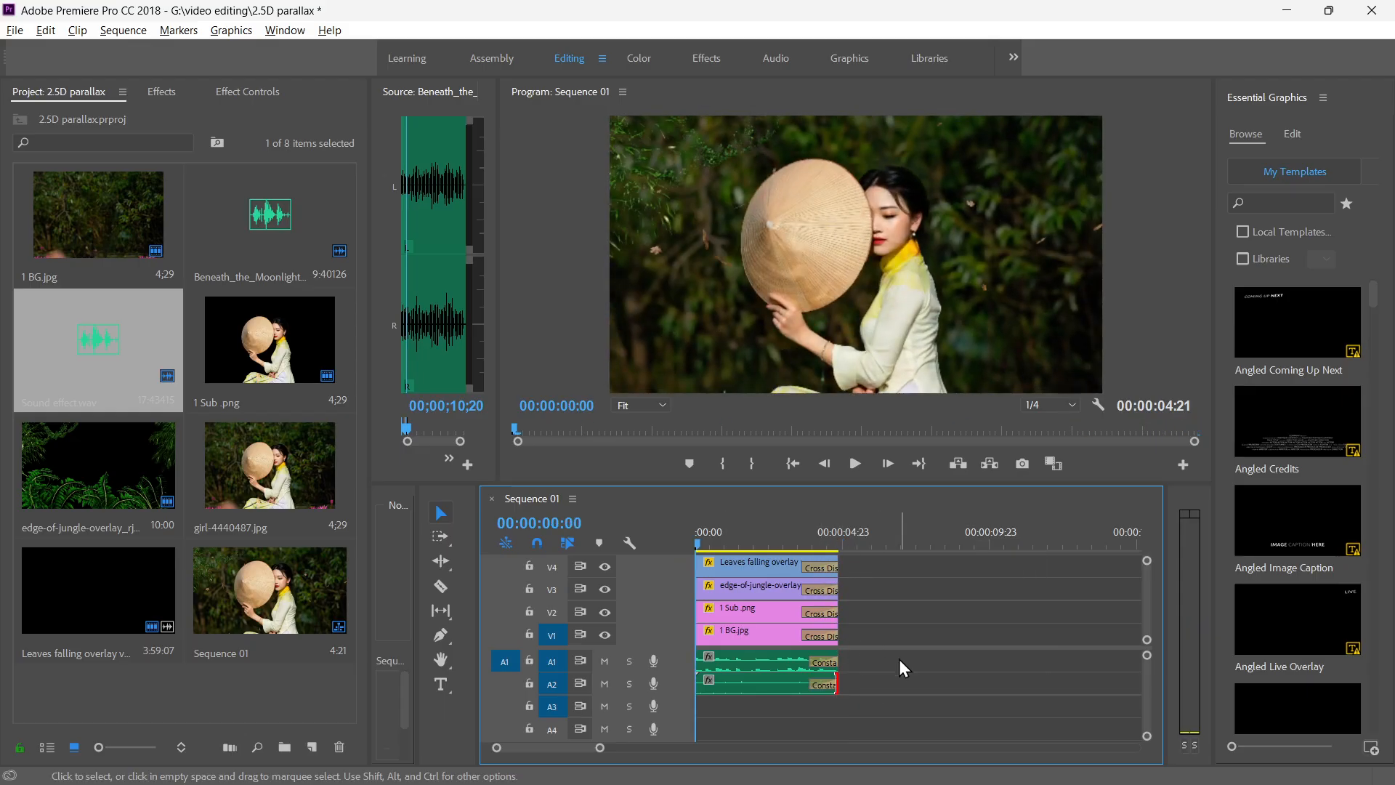
# Play the whole sequence, replay it from the start in the maximized Program monitor, and restore the panel layout.
pyautogui.press('space')
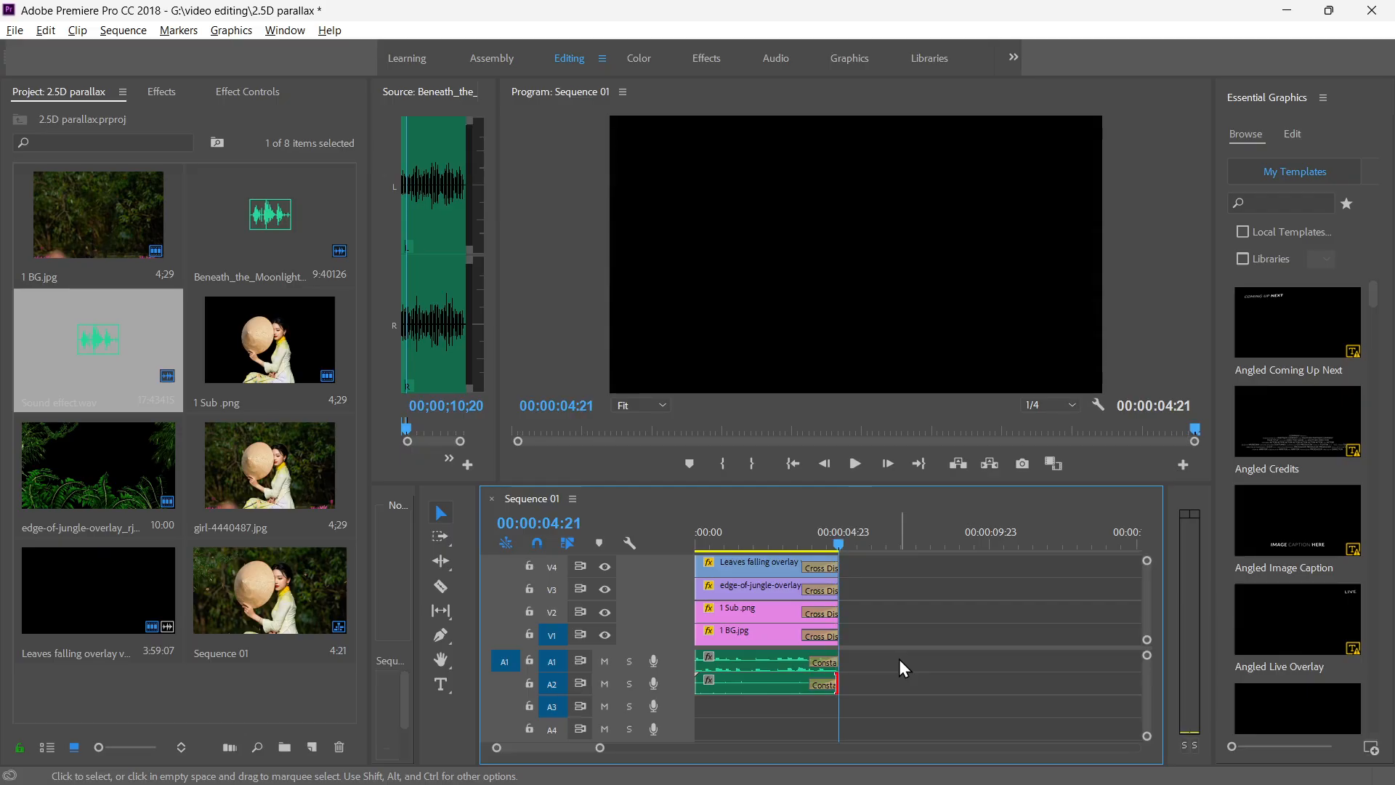
pyautogui.moveTo(835, 537); pyautogui.dragTo(669, 524)
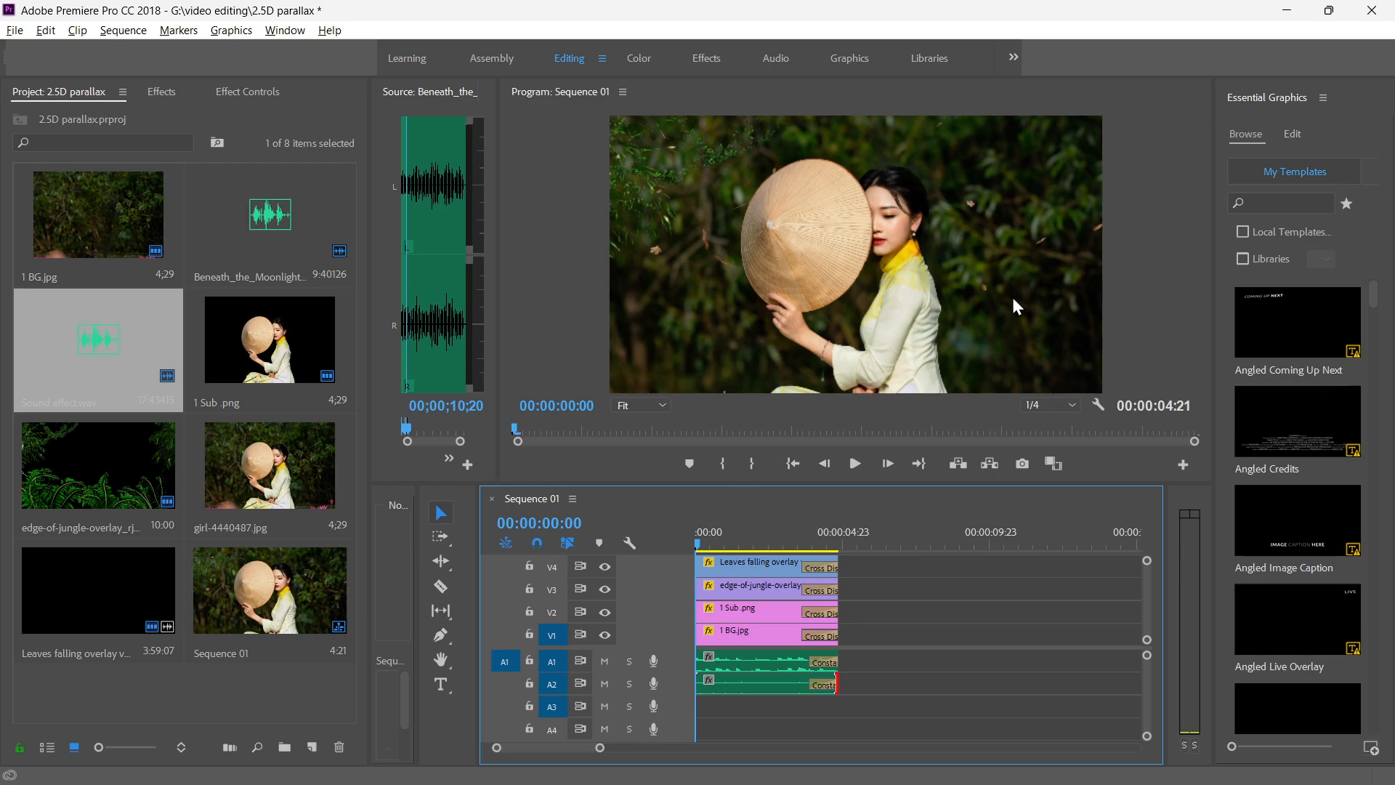
pyautogui.press('`')
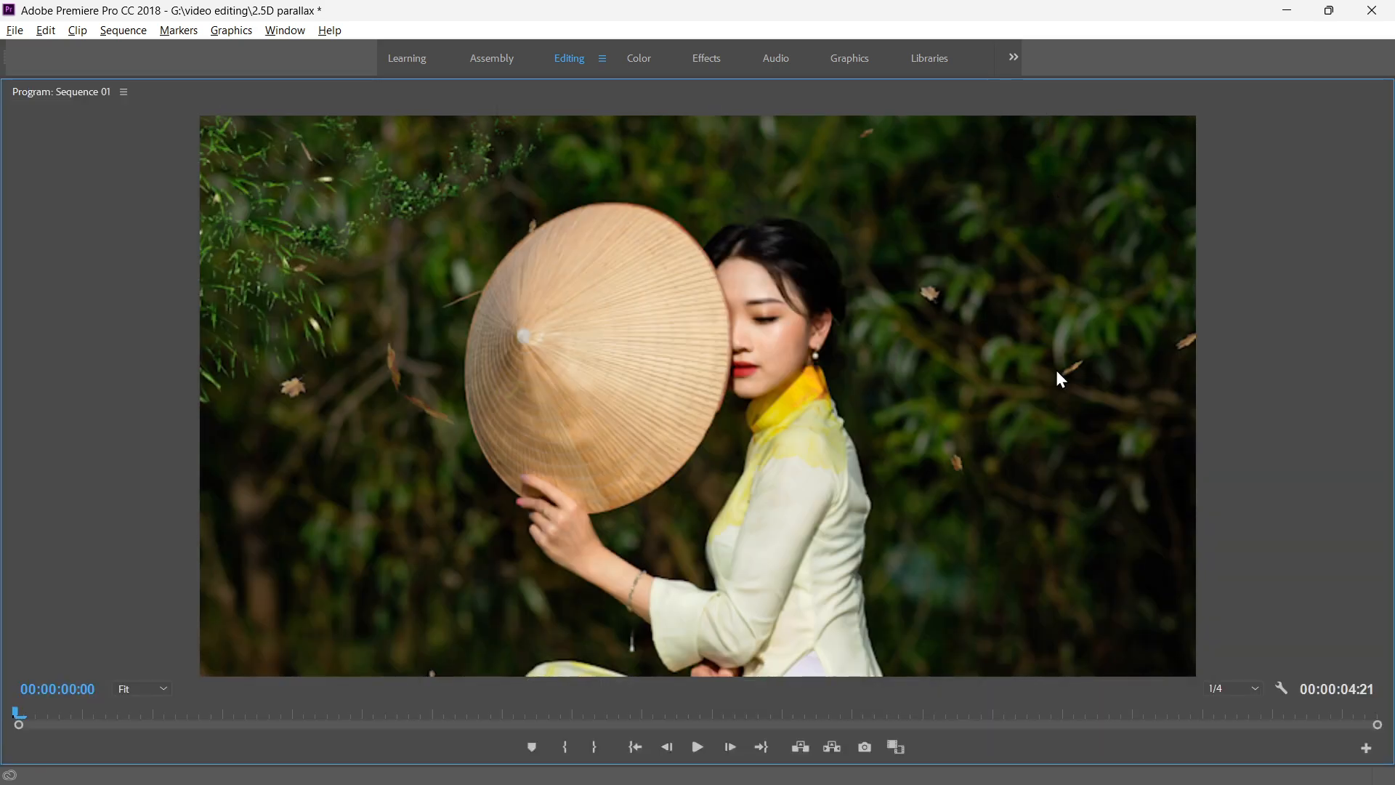
pyautogui.press('space')
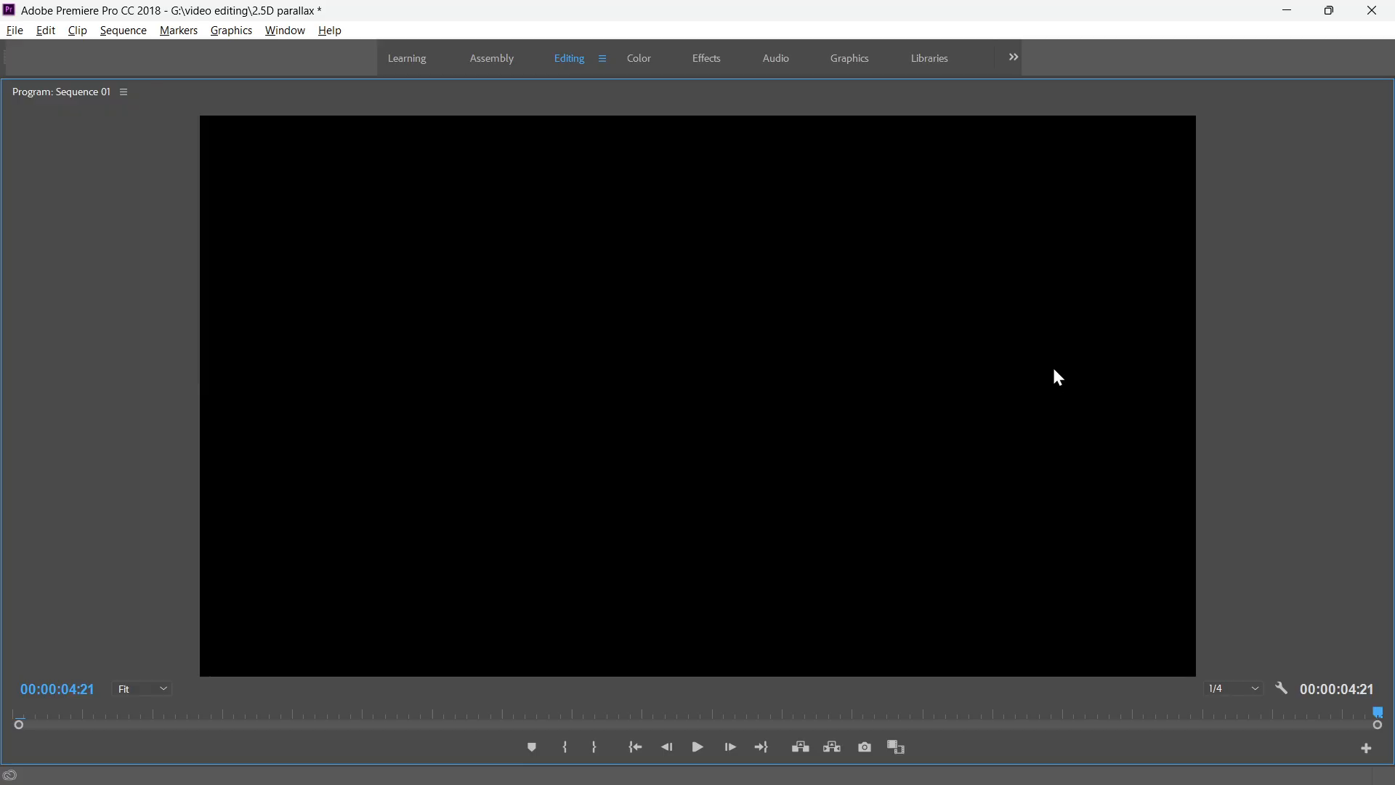
pyautogui.press('`')
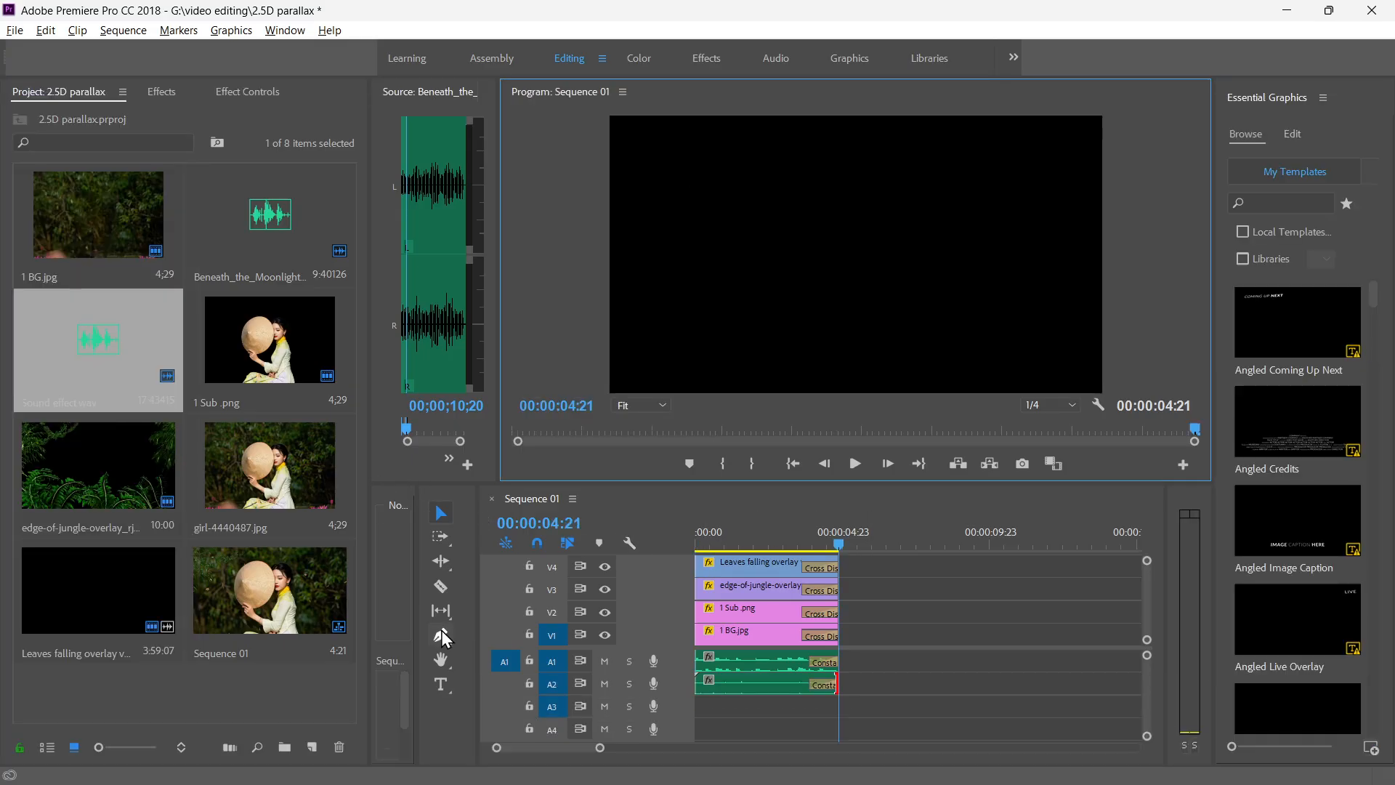
# Add an empty text layer with the Type tool at 00:00:04:21, directly after the existing clips.
pyautogui.click(443, 685)
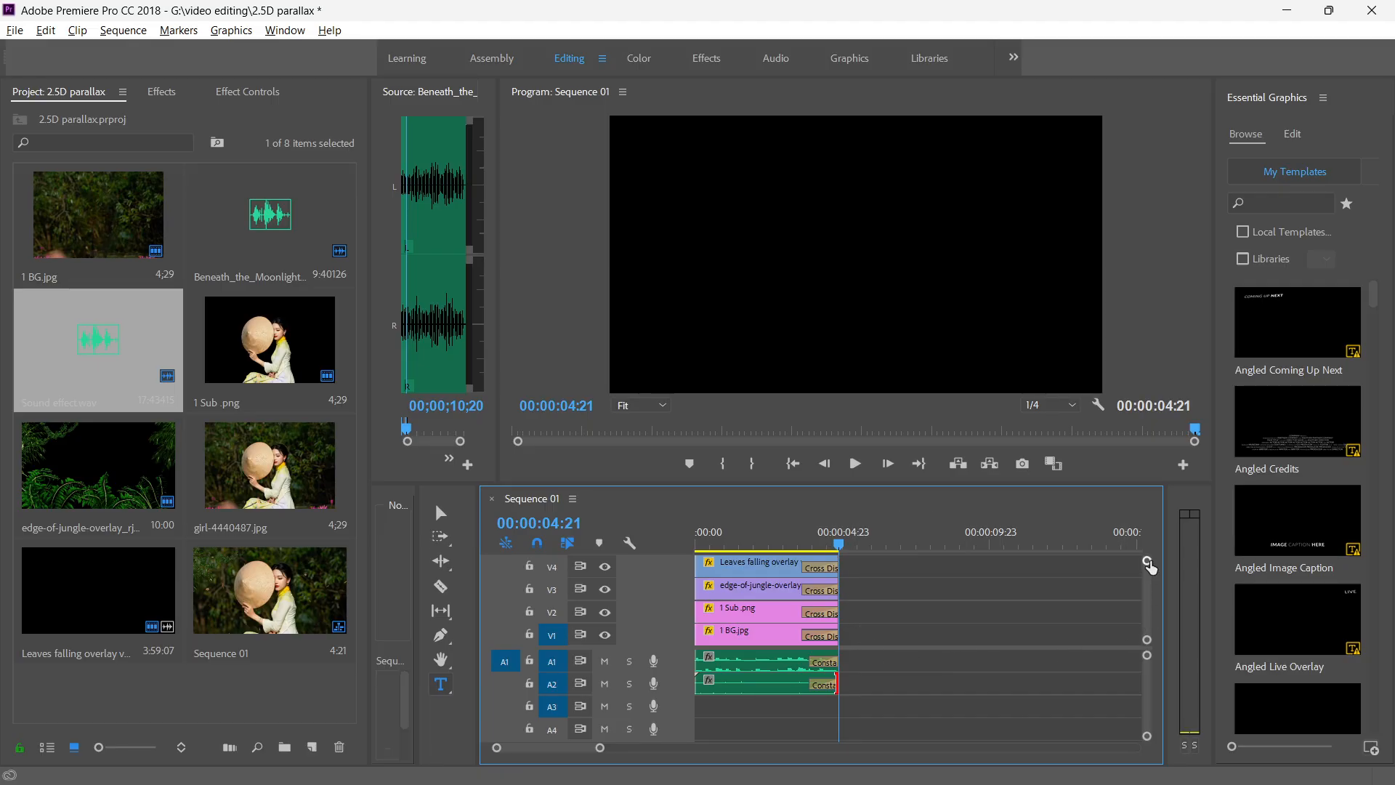
pyautogui.moveTo(1148, 562); pyautogui.dragTo(1147, 550)
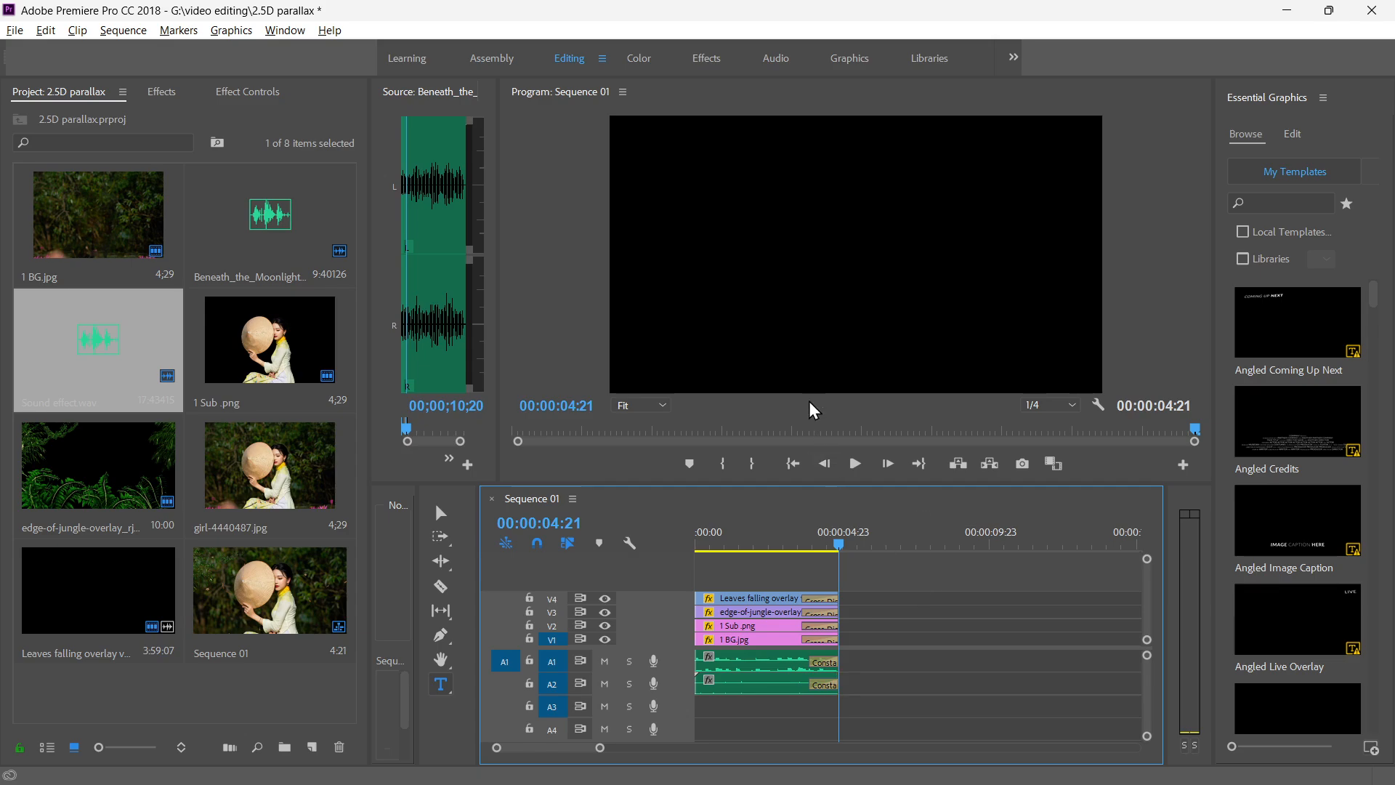
pyautogui.click(746, 207)
pyautogui.click(745, 221)
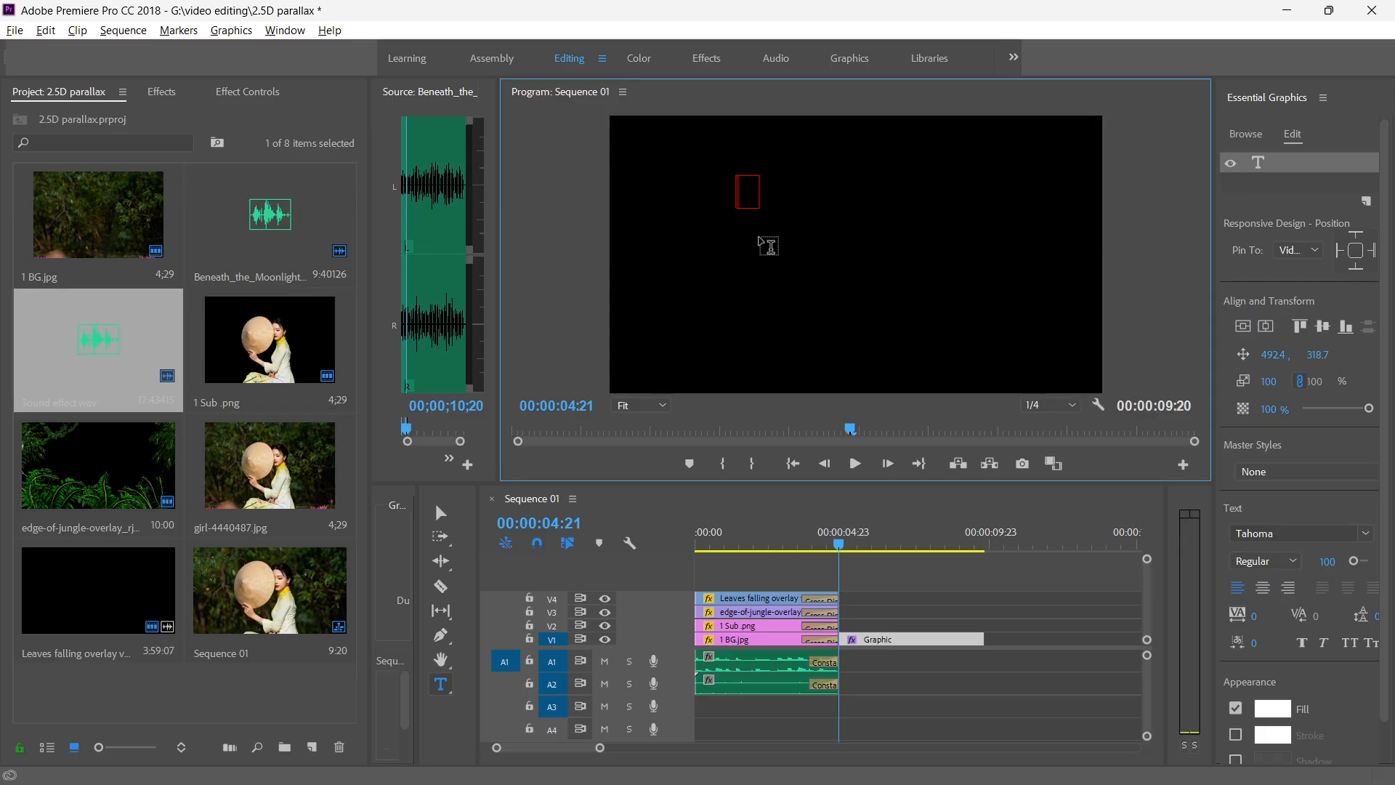
# Copy the cast and producer credits from the sticky note into the text layer, and centre the text horizontally in the frame.
pyautogui.click(500, 769)
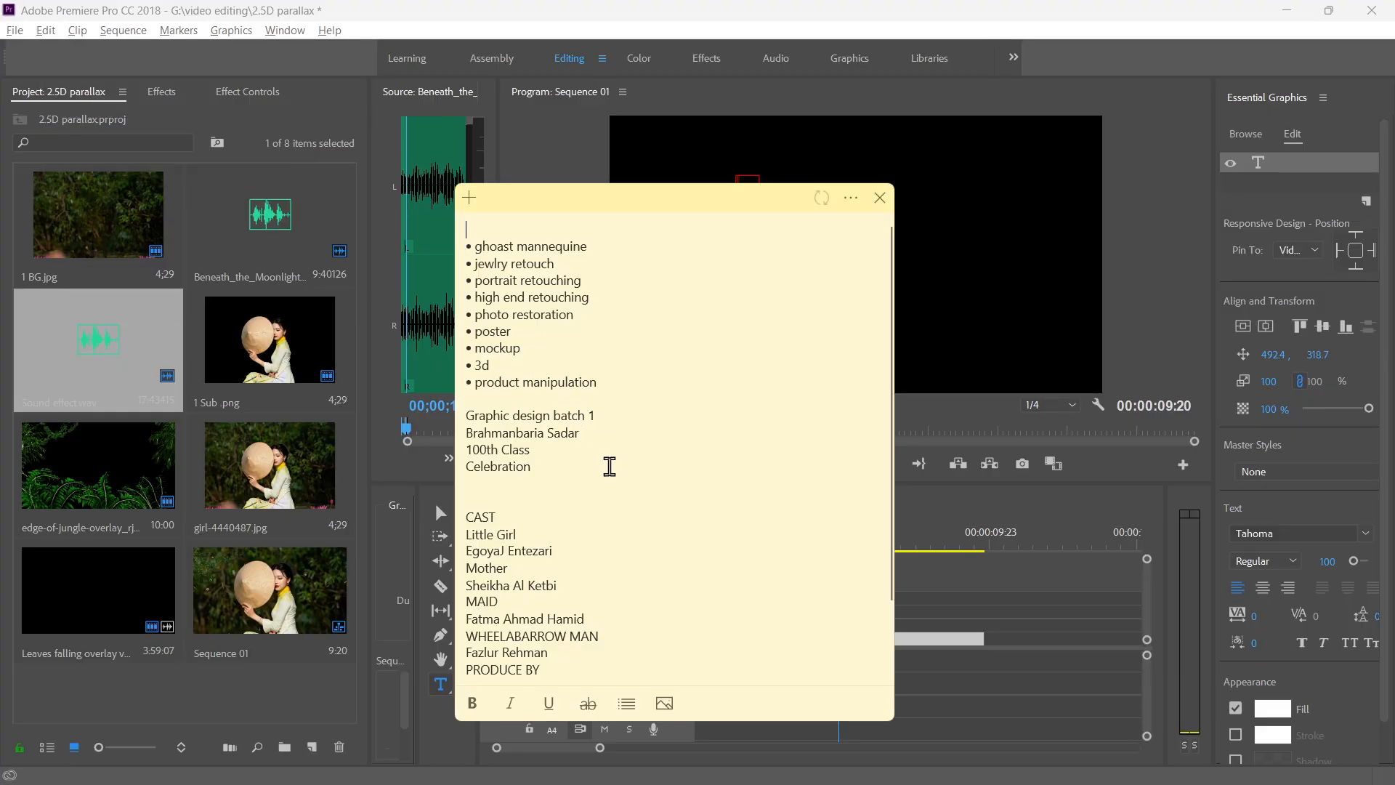
pyautogui.moveTo(523, 669); pyautogui.dragTo(452, 430)
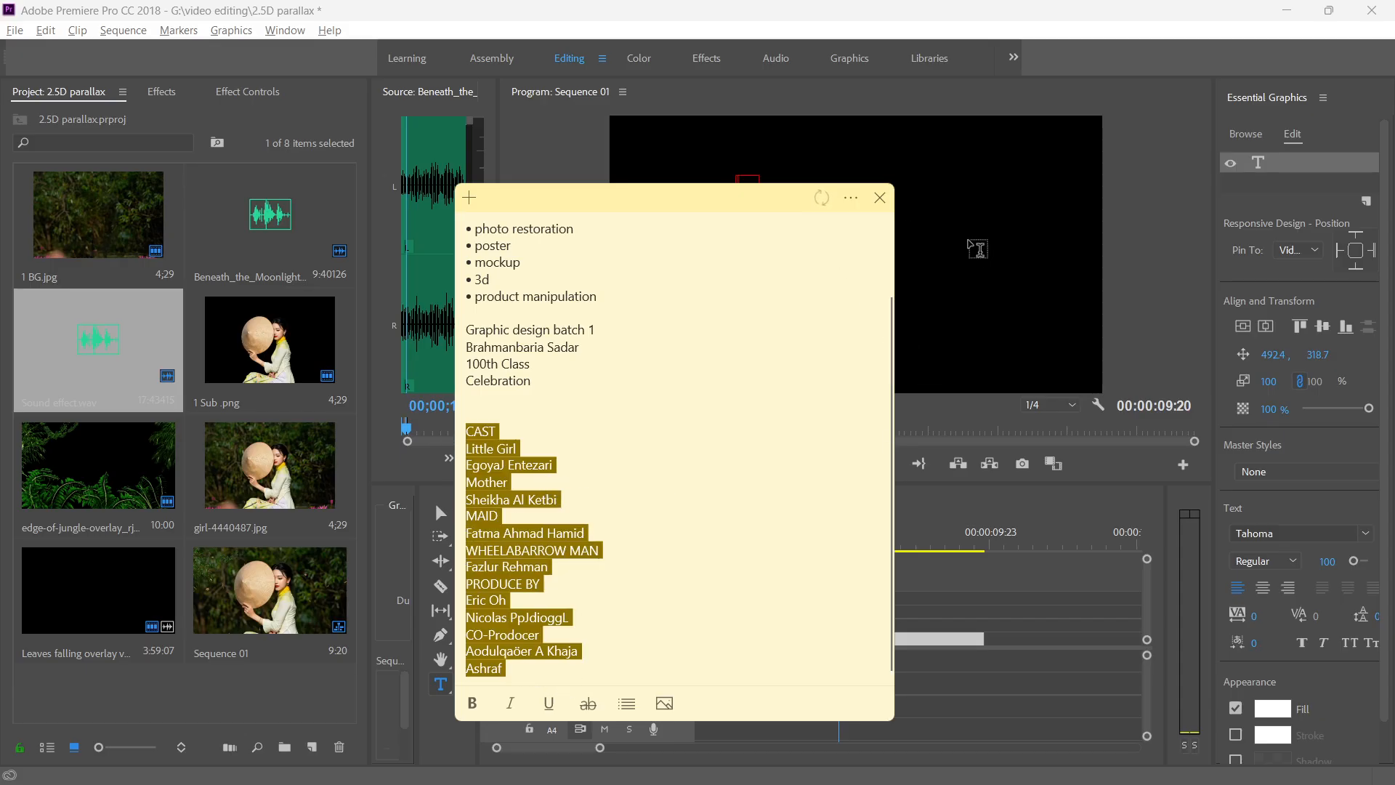
pyautogui.click(749, 184)
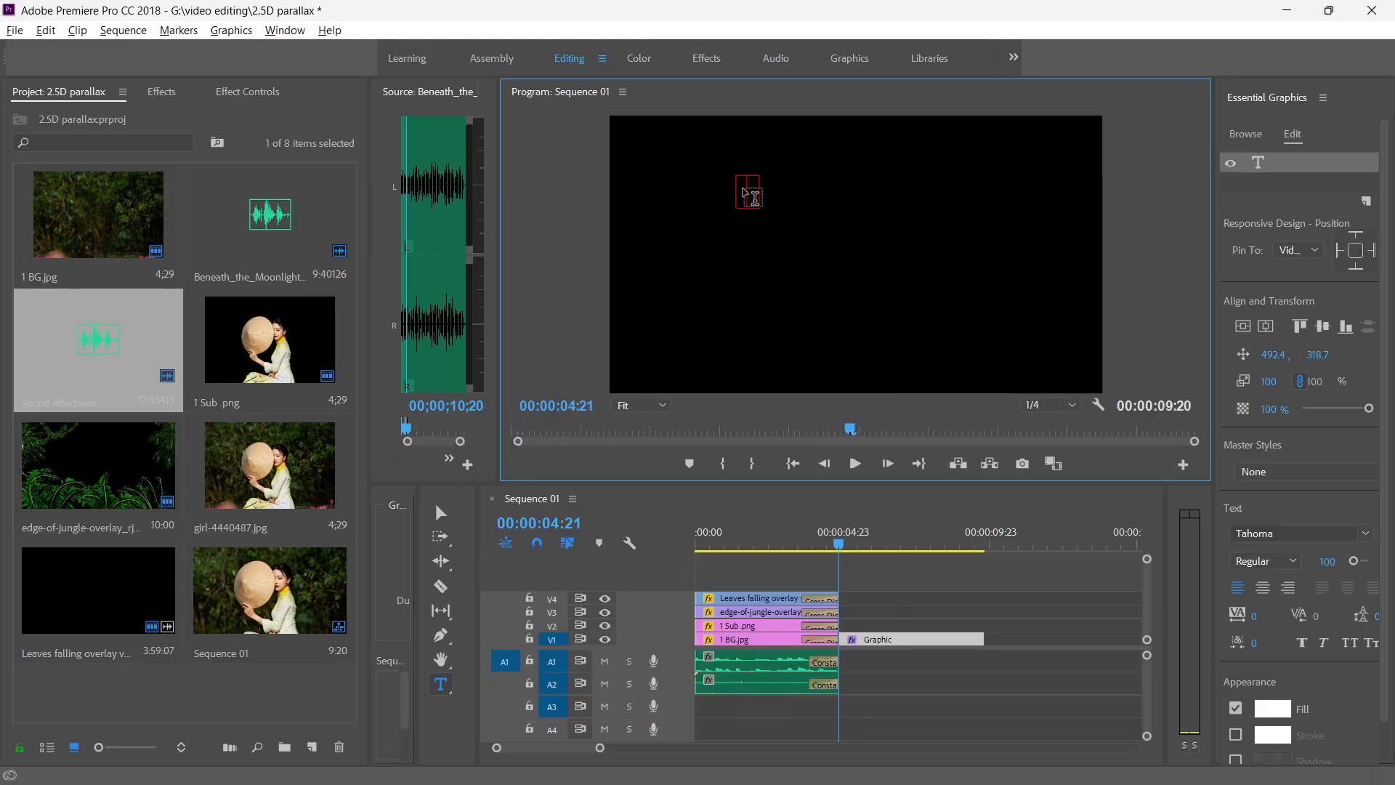
pyautogui.hotkey('ctrl', 'v')
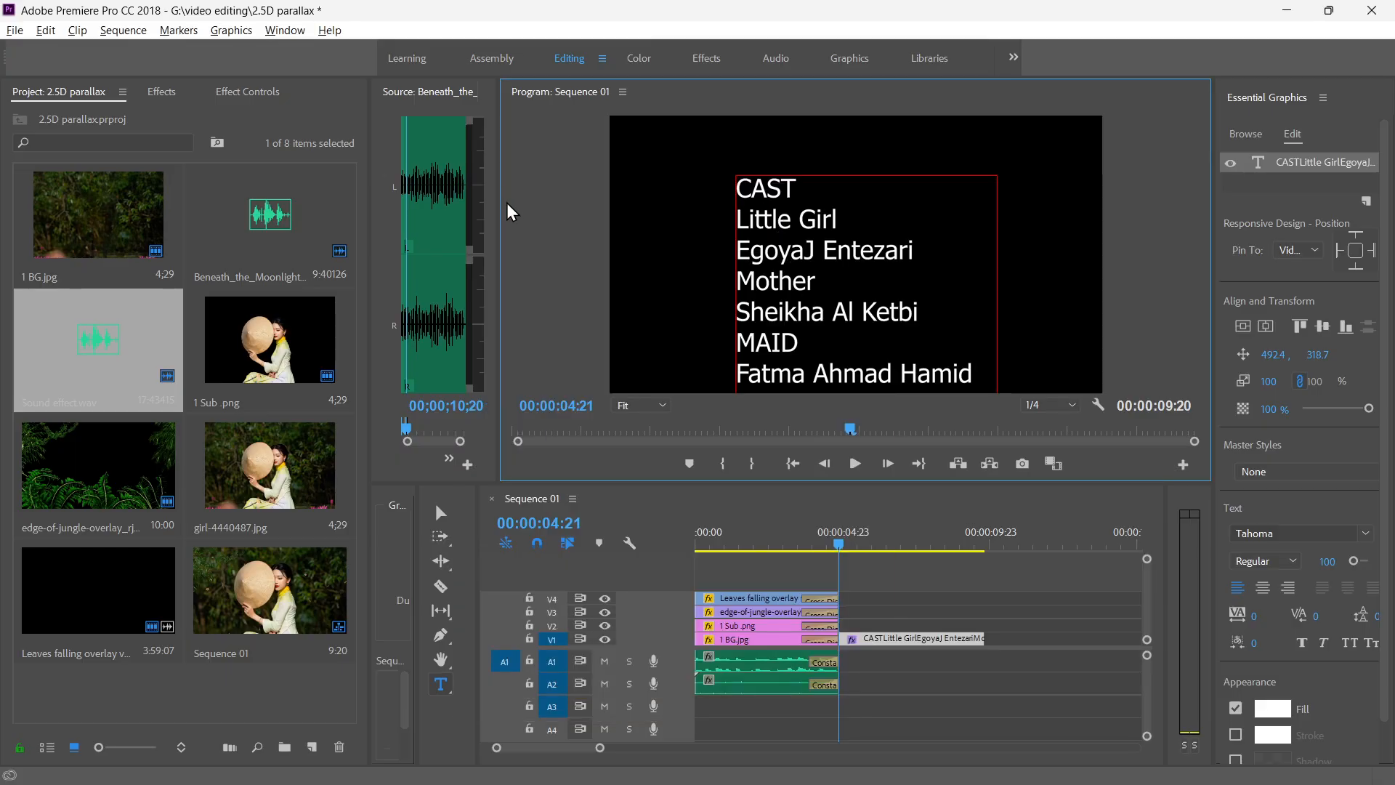
pyautogui.click(1262, 587)
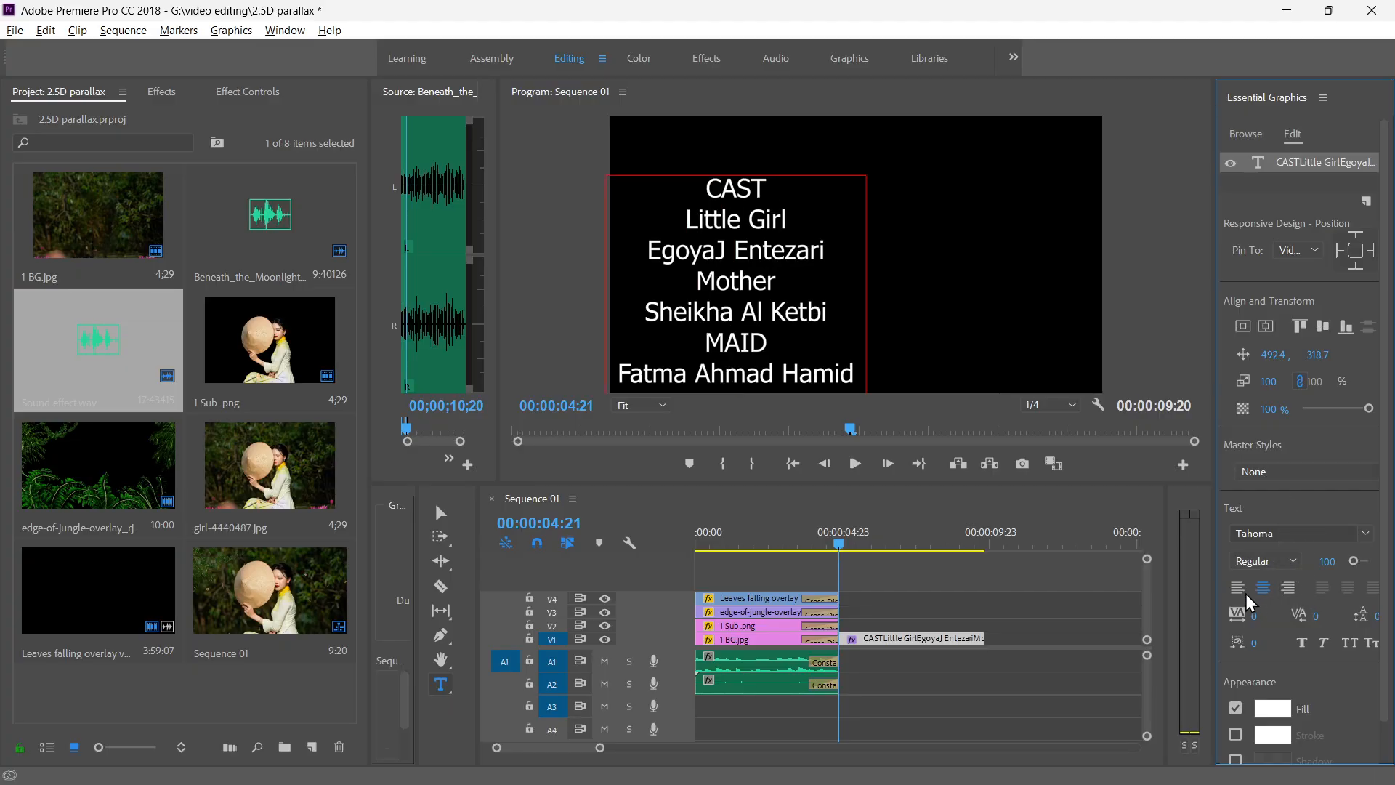
pyautogui.click(1265, 325)
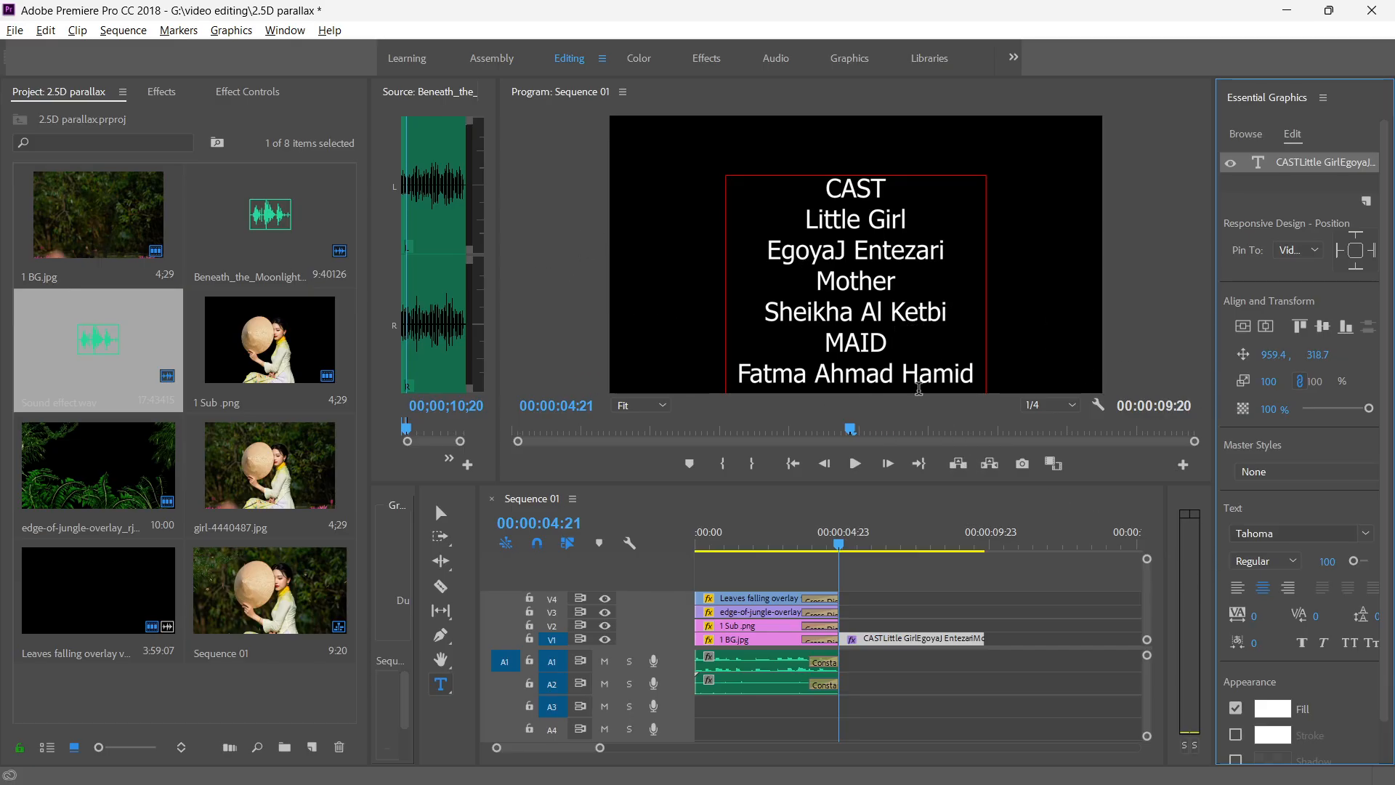
# Set the CAST heading of the credits text to font size 134 and Bold.
pyautogui.moveTo(882, 183); pyautogui.dragTo(806, 190)
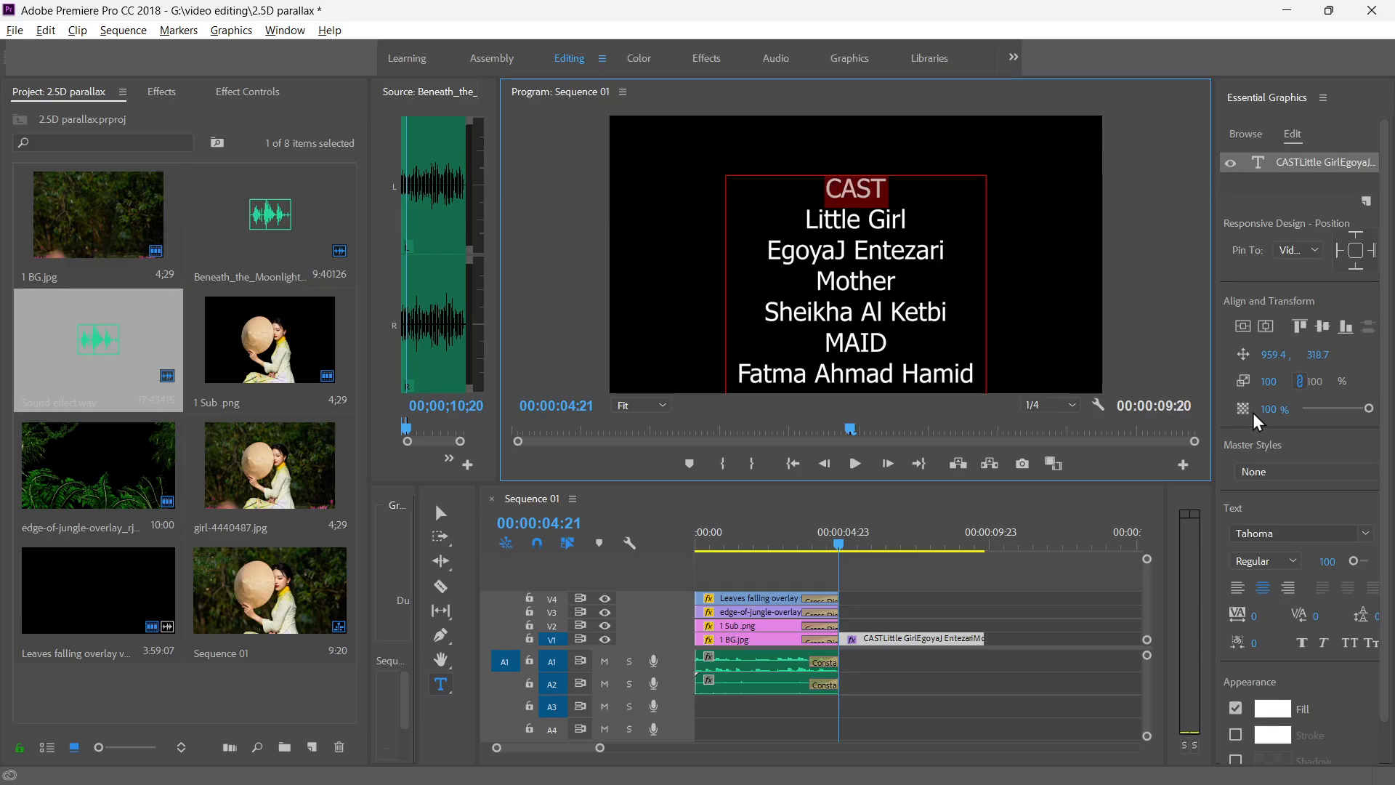
pyautogui.moveTo(1353, 561); pyautogui.dragTo(1356, 561)
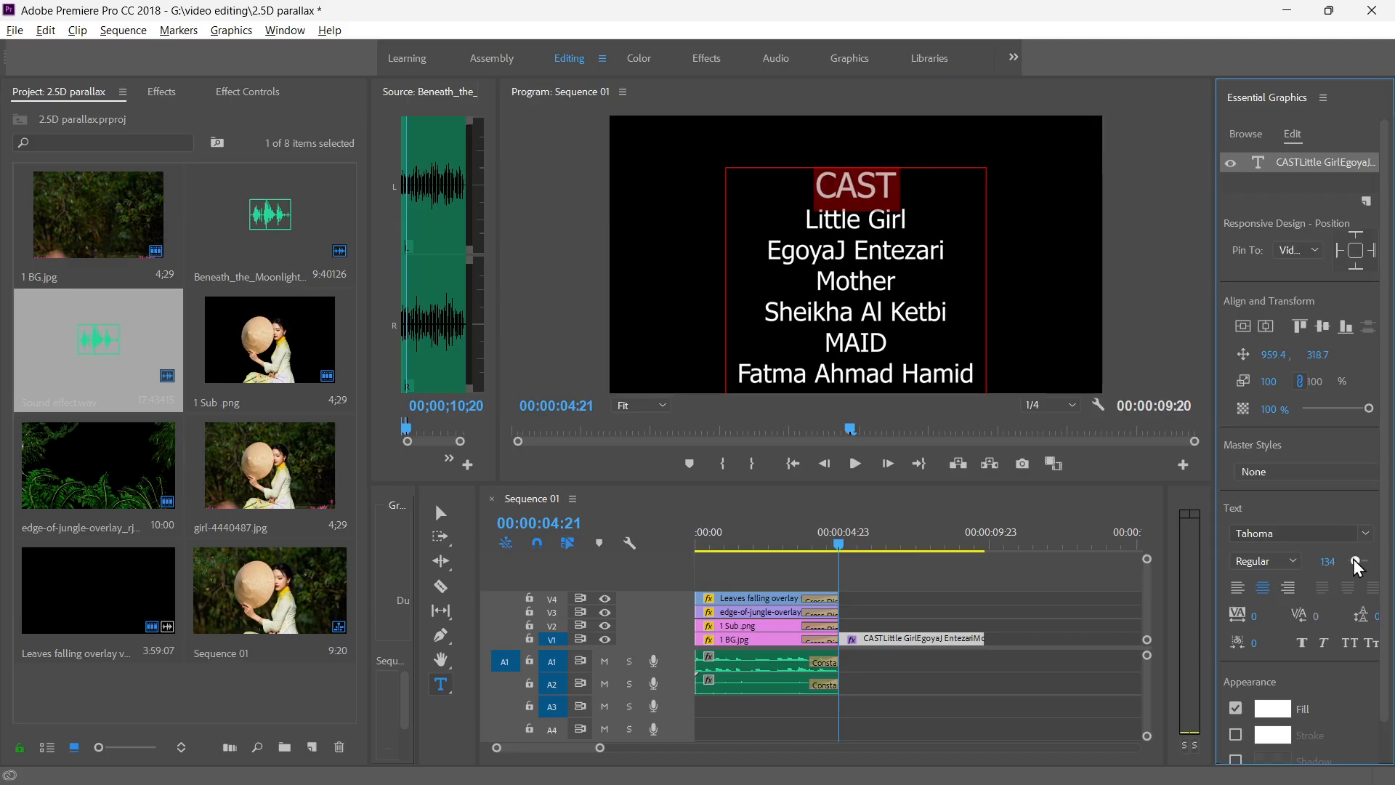
pyautogui.click(1279, 561)
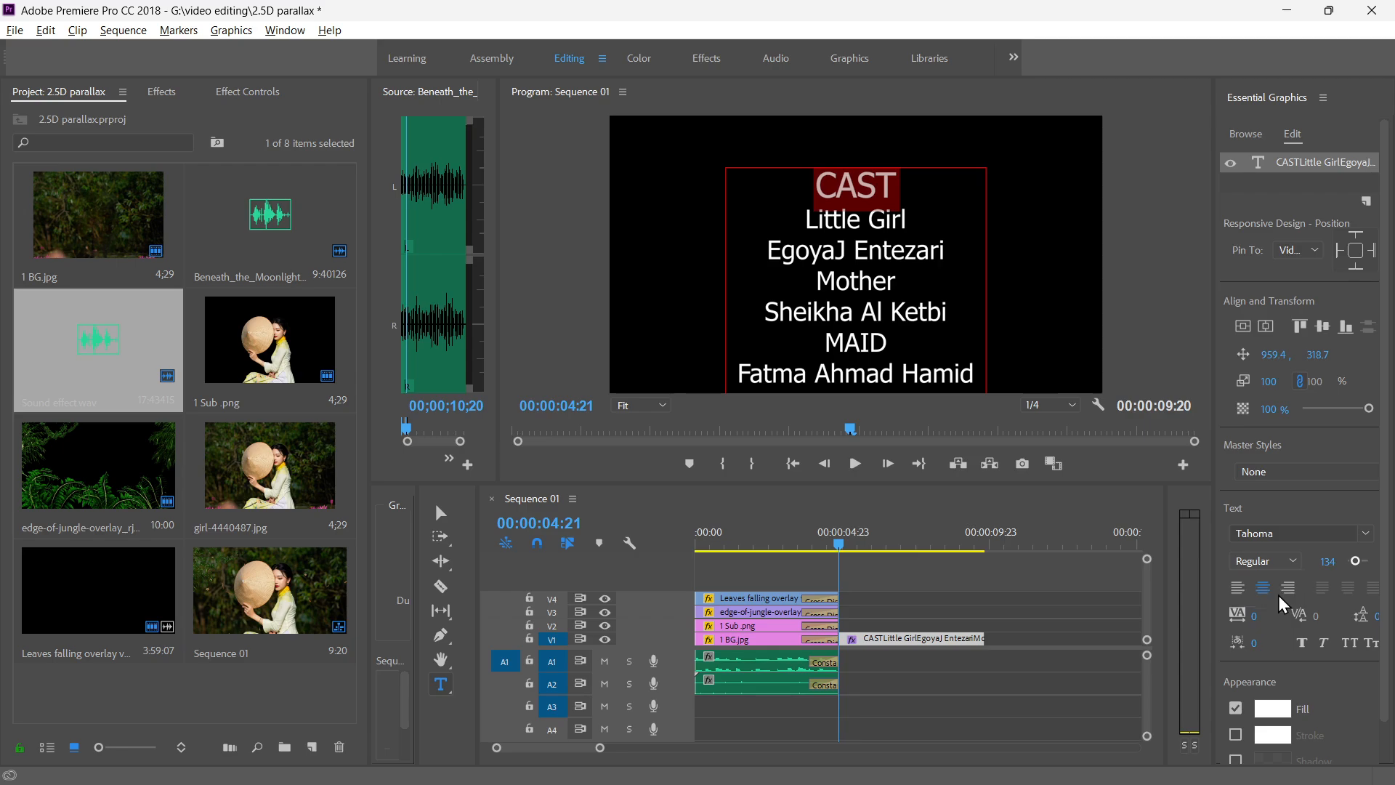
pyautogui.click(1264, 597)
pyautogui.scroll(-1, 872, 347)
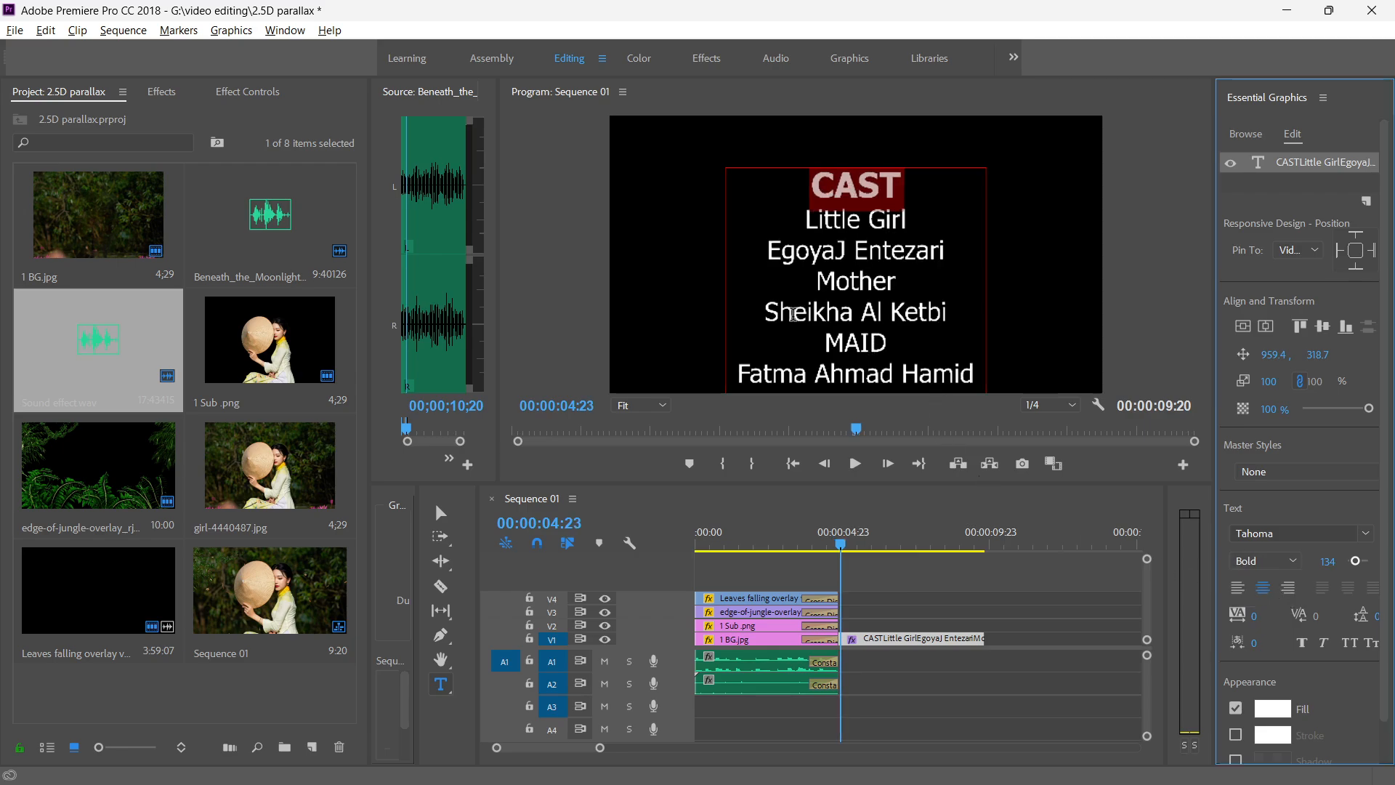
pyautogui.click(852, 429)
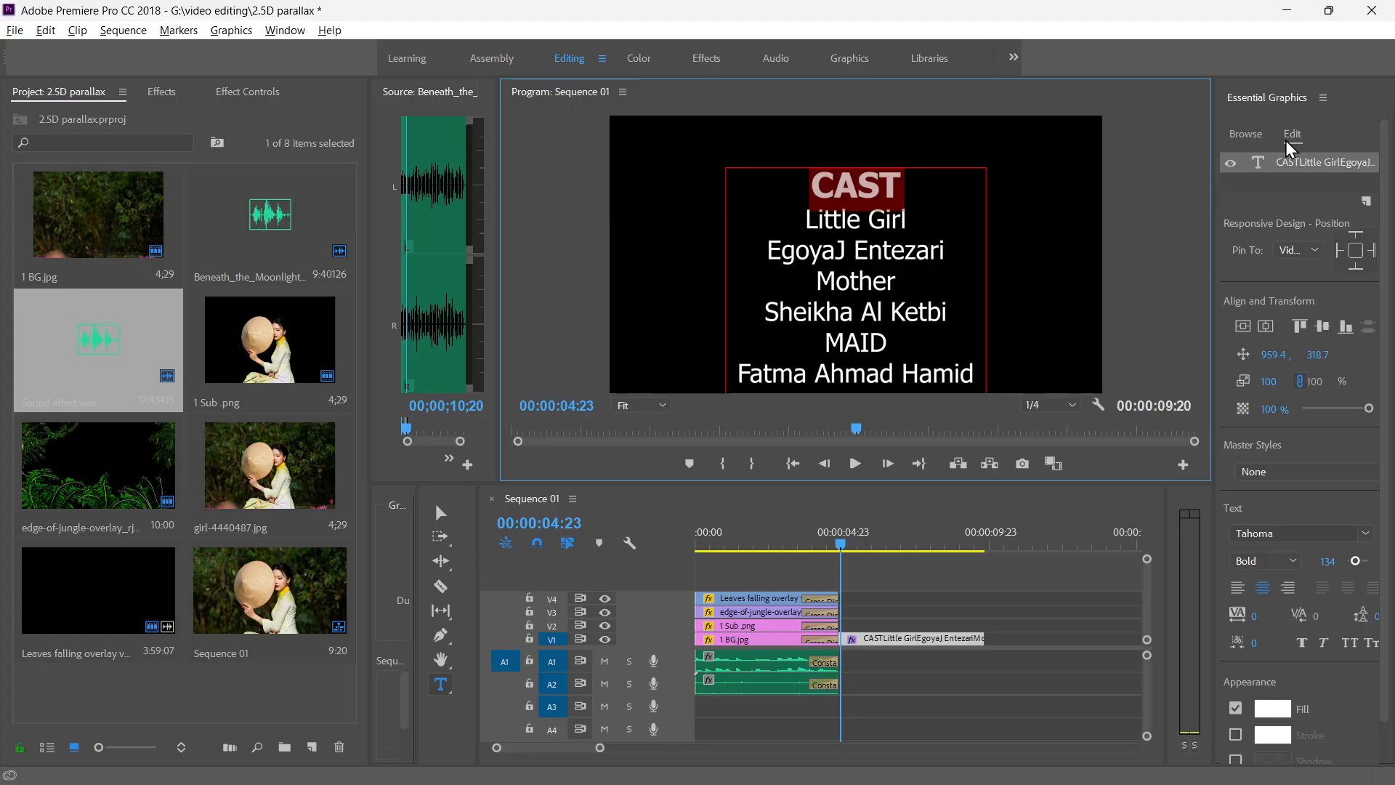
# Preview the start of the credits and trim the end of the credits graphic on V1 so the sequence ends at 00:00:08:12.
pyautogui.click(941, 605)
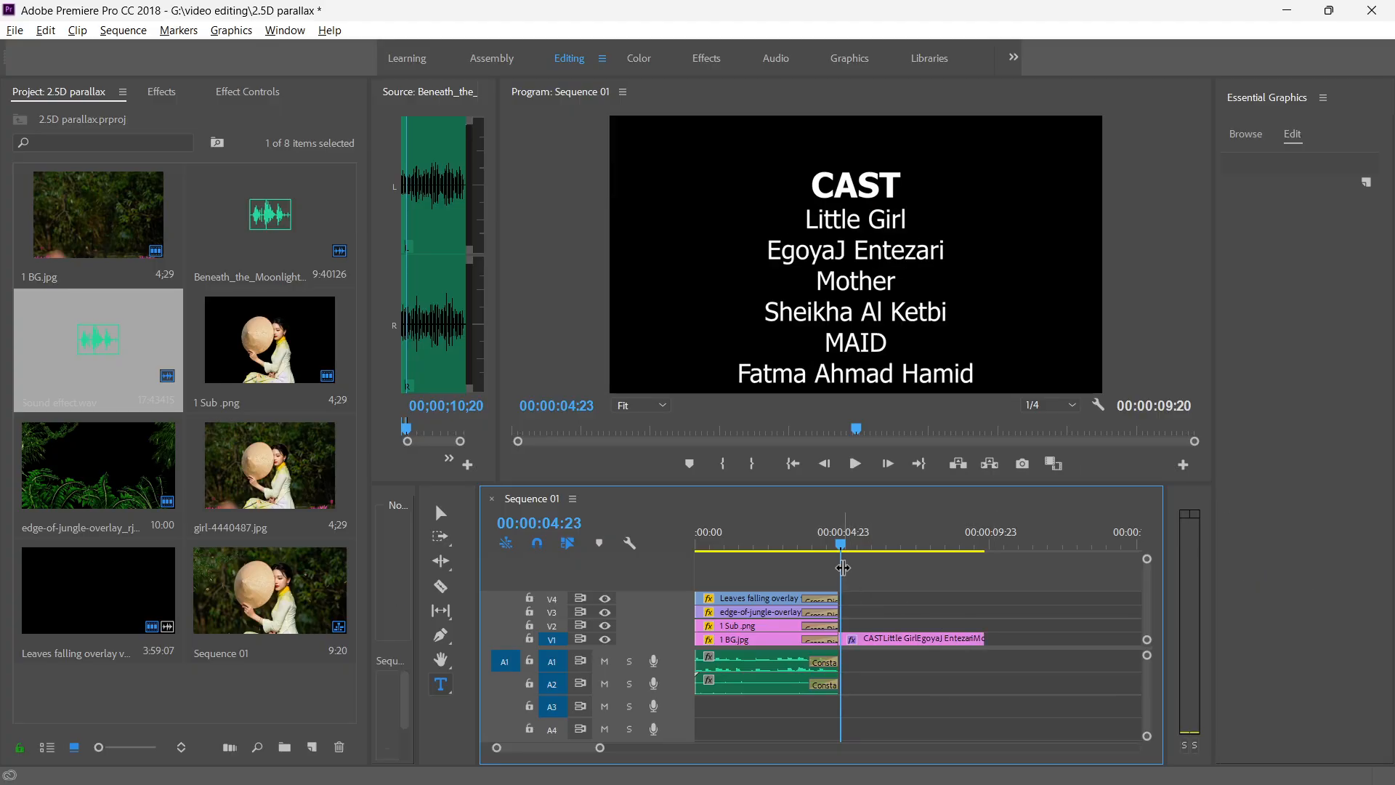
pyautogui.moveTo(865, 548); pyautogui.dragTo(819, 550)
pyautogui.press('space')
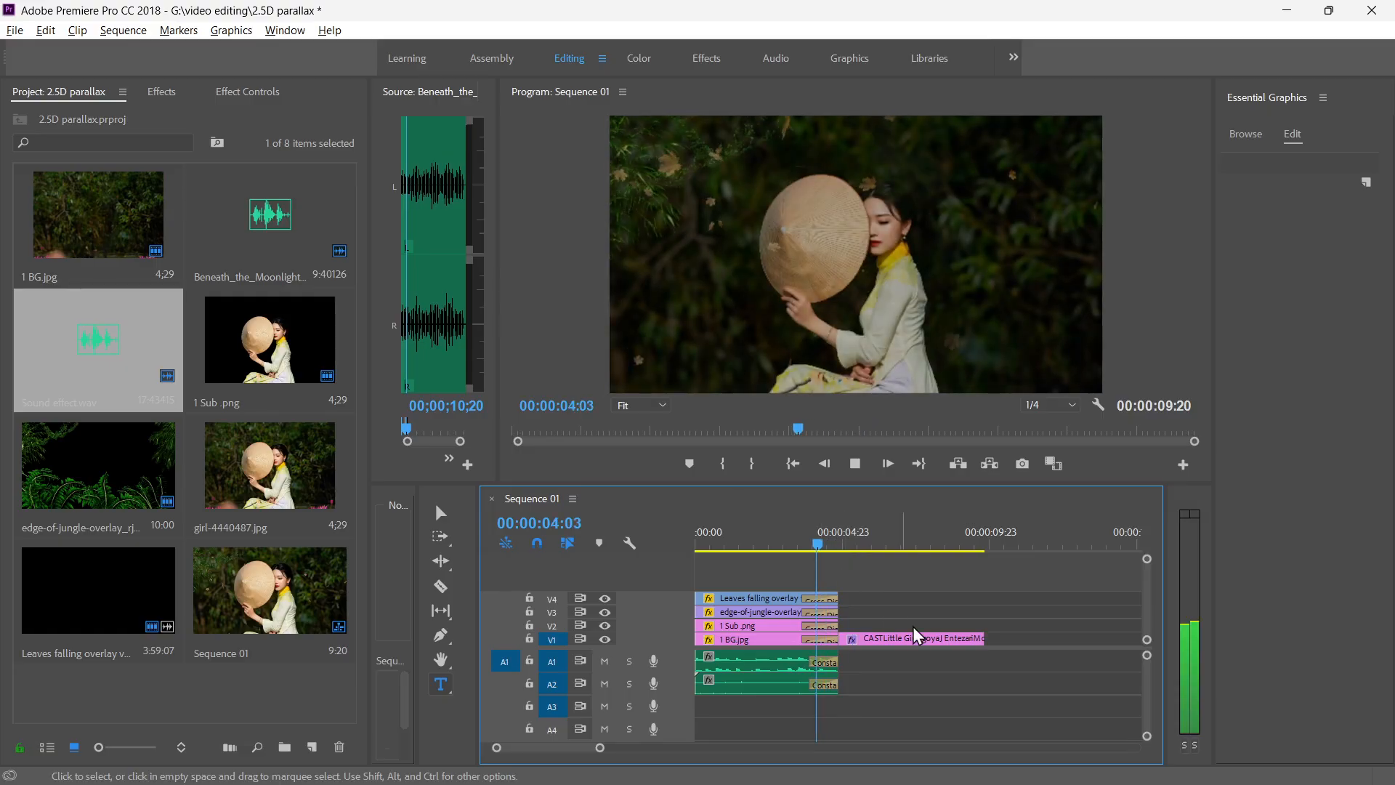
pyautogui.click(954, 639)
pyautogui.moveTo(984, 639); pyautogui.dragTo(943, 638)
# Play the sequence from the start into the credits and pause at 00:00:05:09.
pyautogui.click(809, 543)
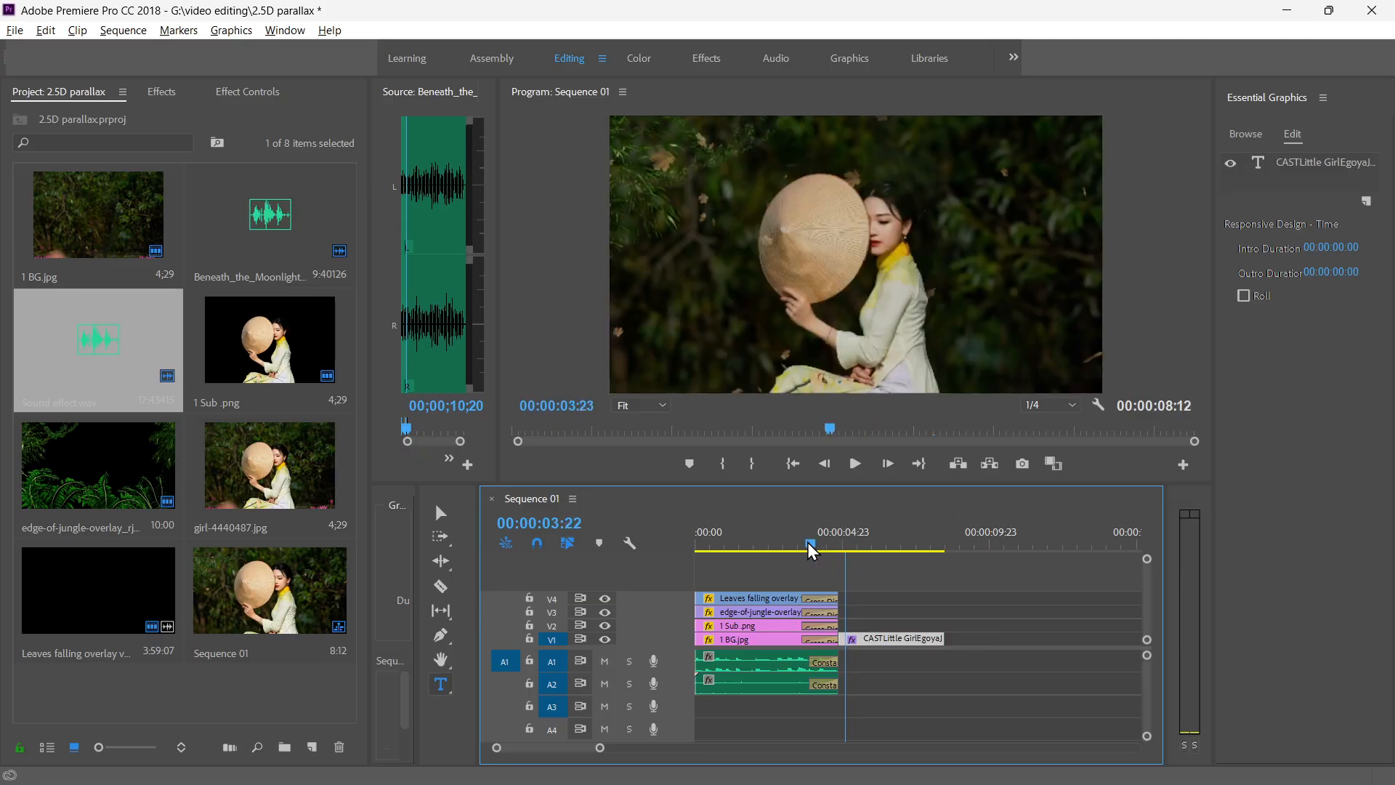
pyautogui.moveTo(808, 541); pyautogui.dragTo(654, 538)
pyautogui.press('space')
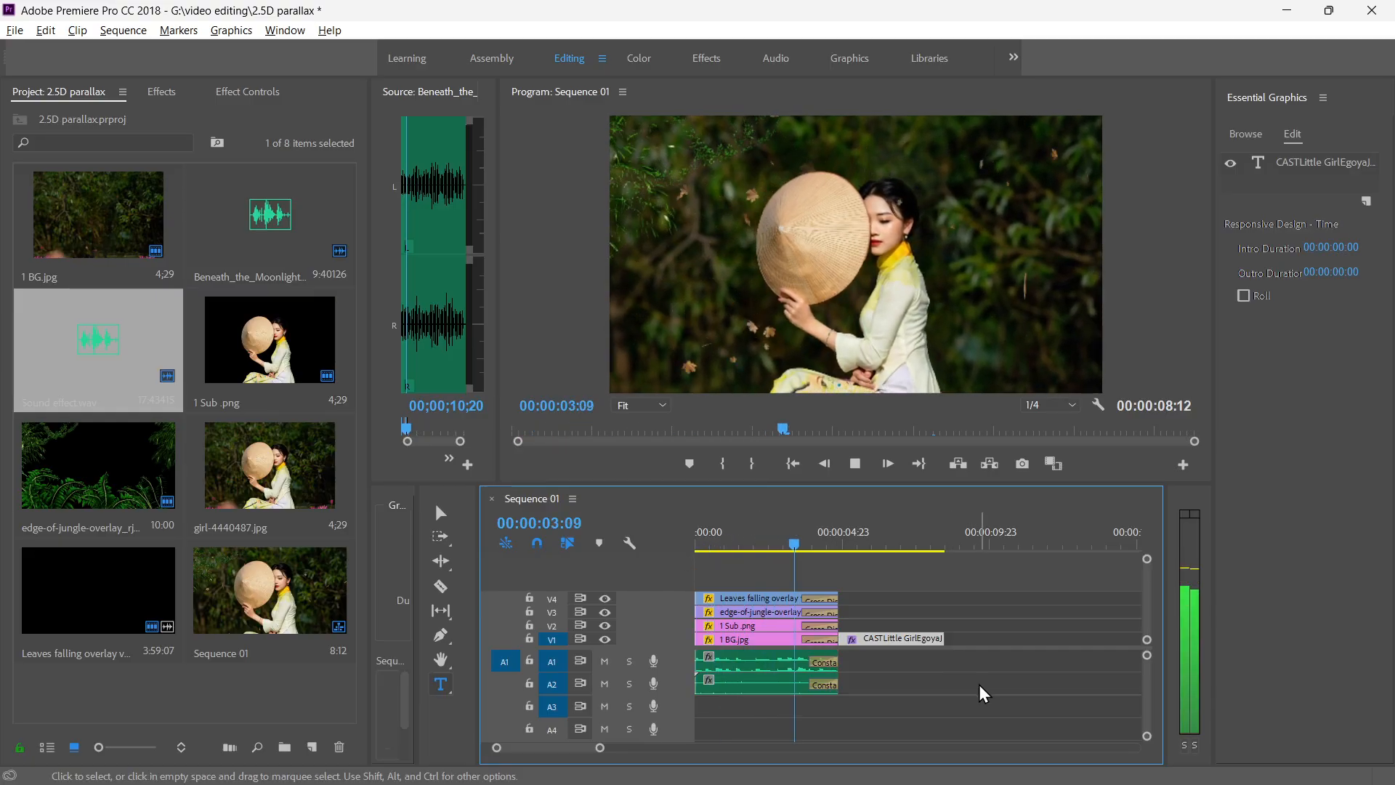
pyautogui.press('space')
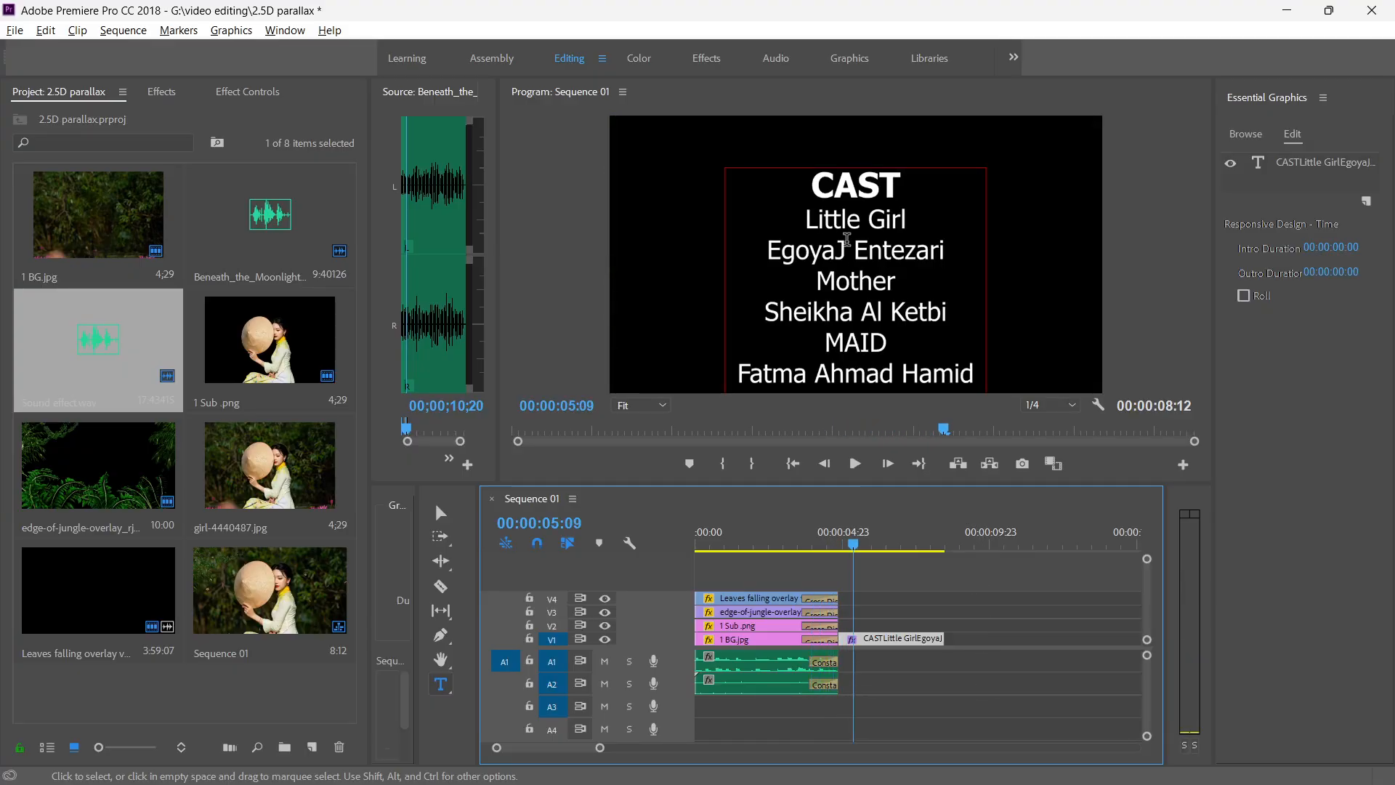
# Widen the Essential Graphics panel and set the font size of the entire credits text to 92.
pyautogui.doubleClick(863, 194)
pyautogui.hotkey('ctrl', 'a')
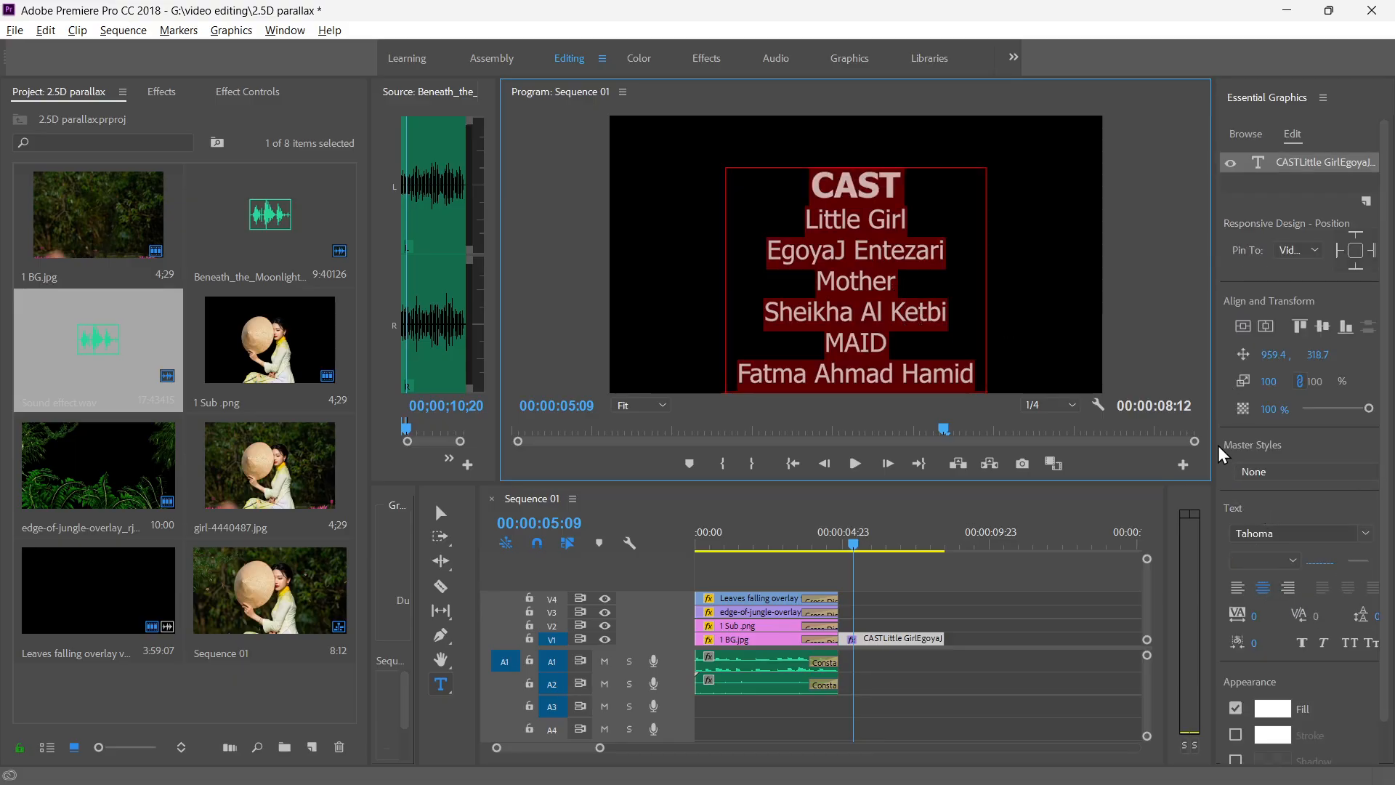
pyautogui.moveTo(1217, 451); pyautogui.dragTo(1106, 450)
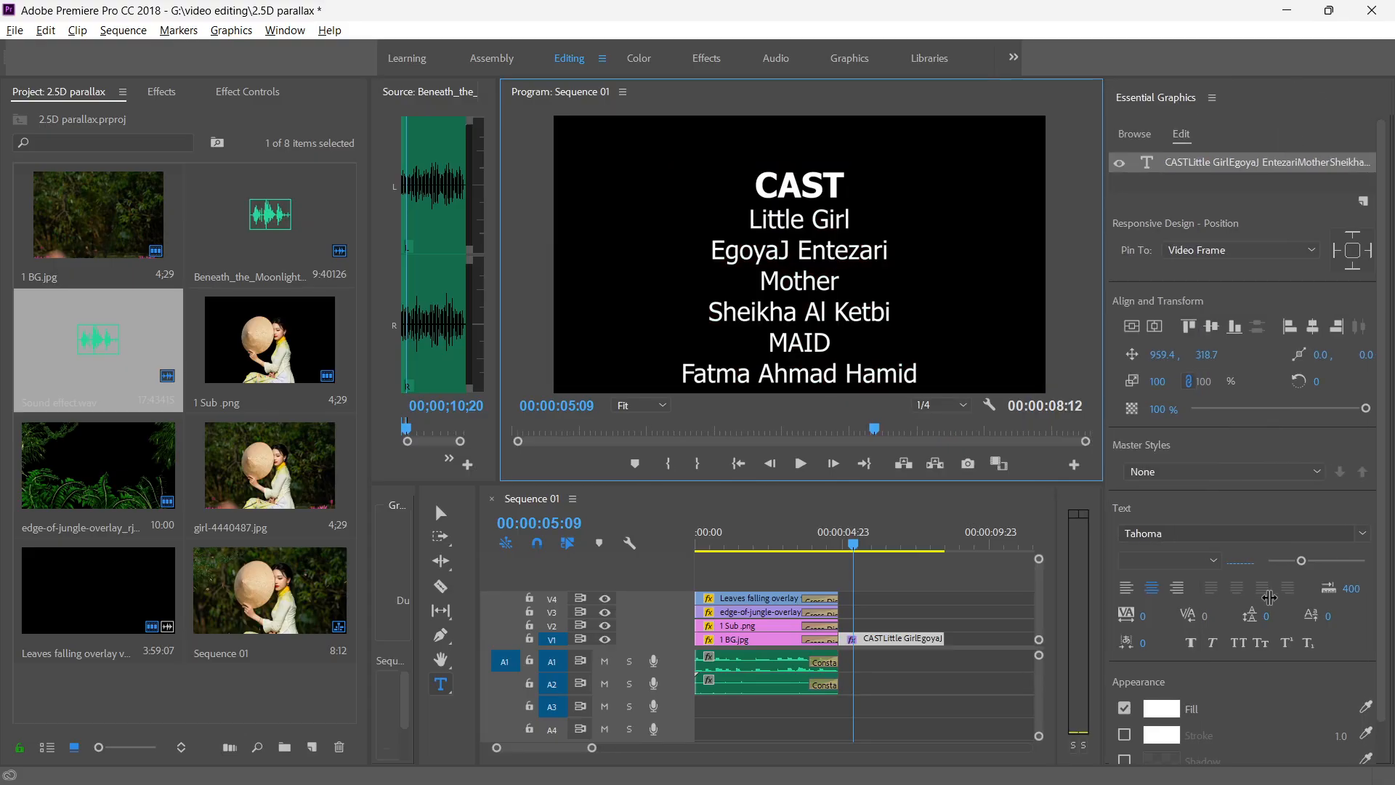
pyautogui.moveTo(1301, 561); pyautogui.dragTo(1292, 561)
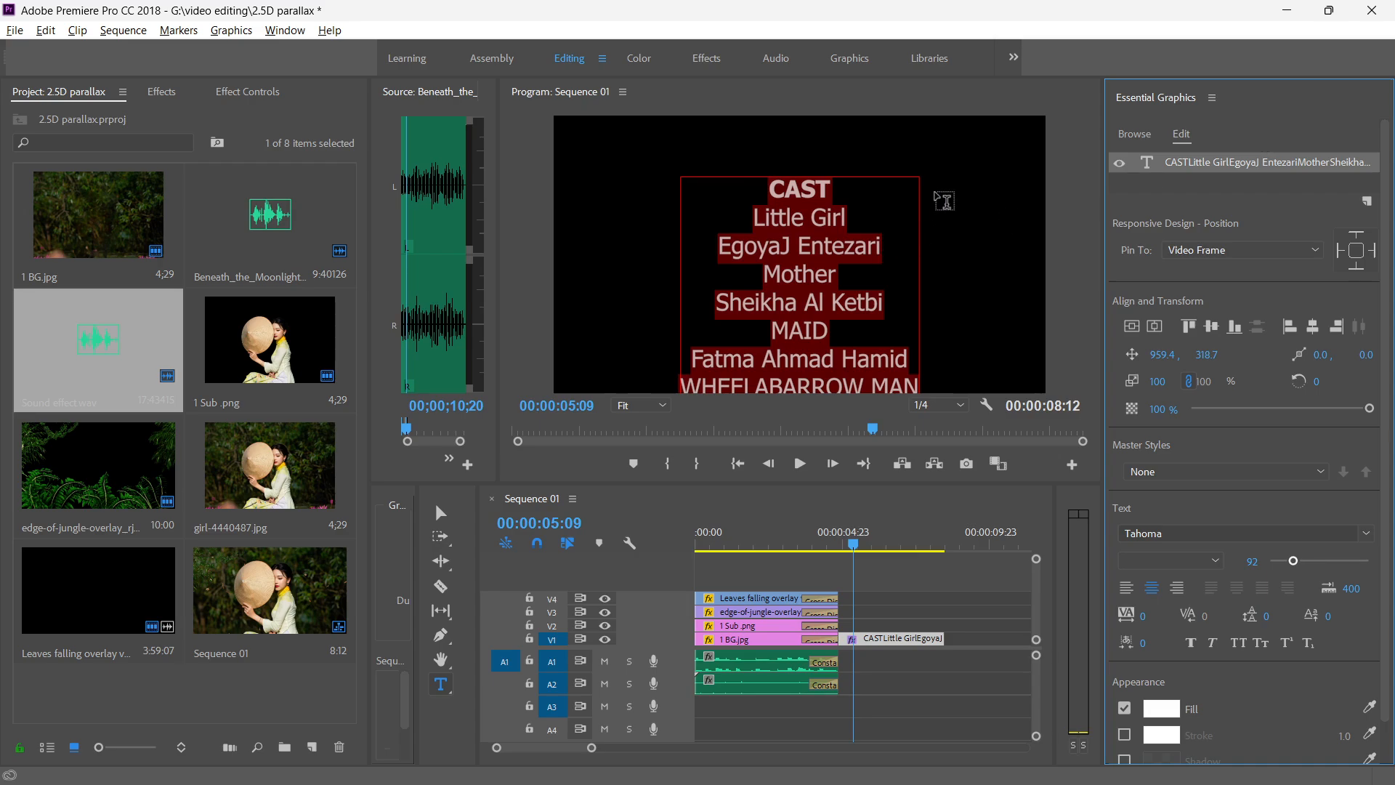
# Enable Roll on the credits graphic on V1, with Start Offscreen and End Offscreen.
pyautogui.click(430, 520)
pyautogui.click(819, 305)
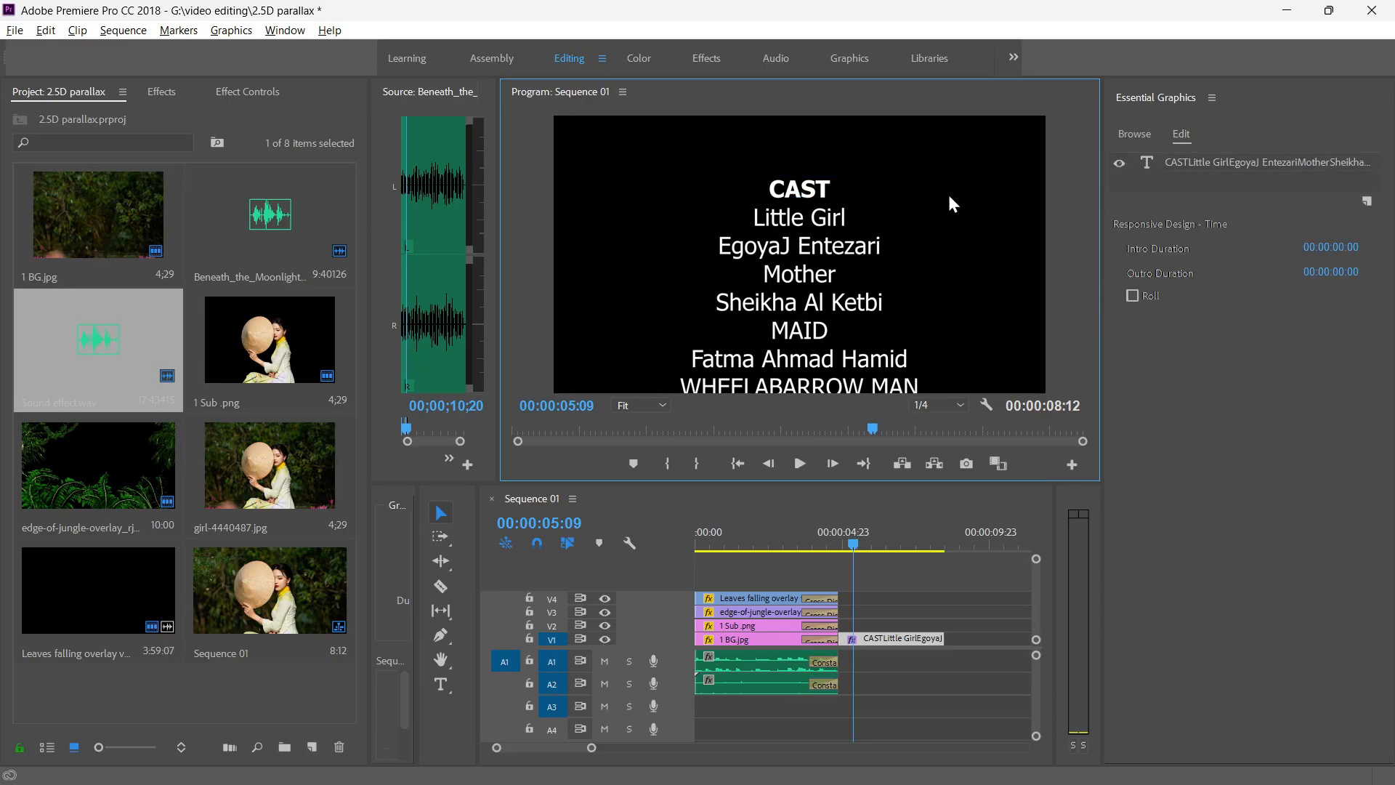
pyautogui.scroll(-2, 1221, 496)
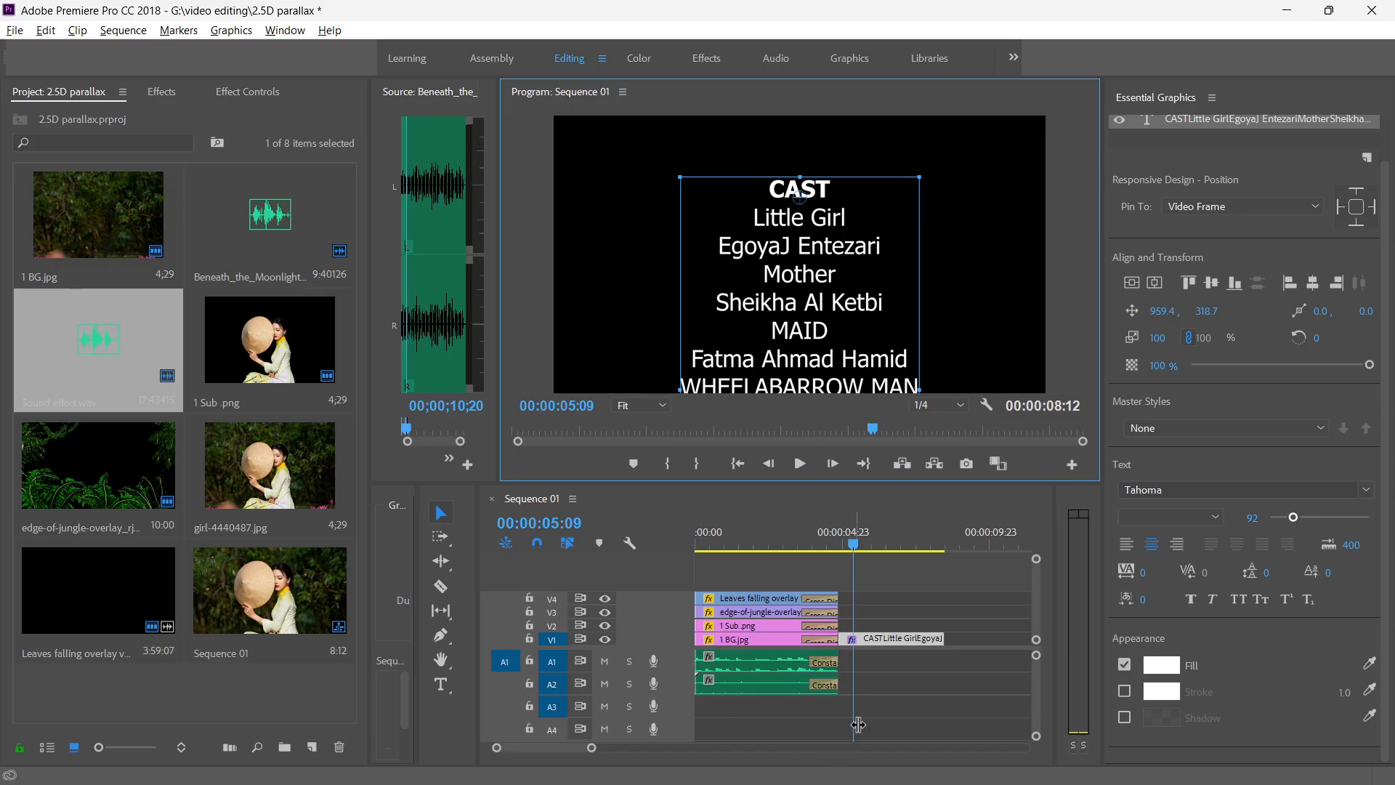
pyautogui.click(866, 689)
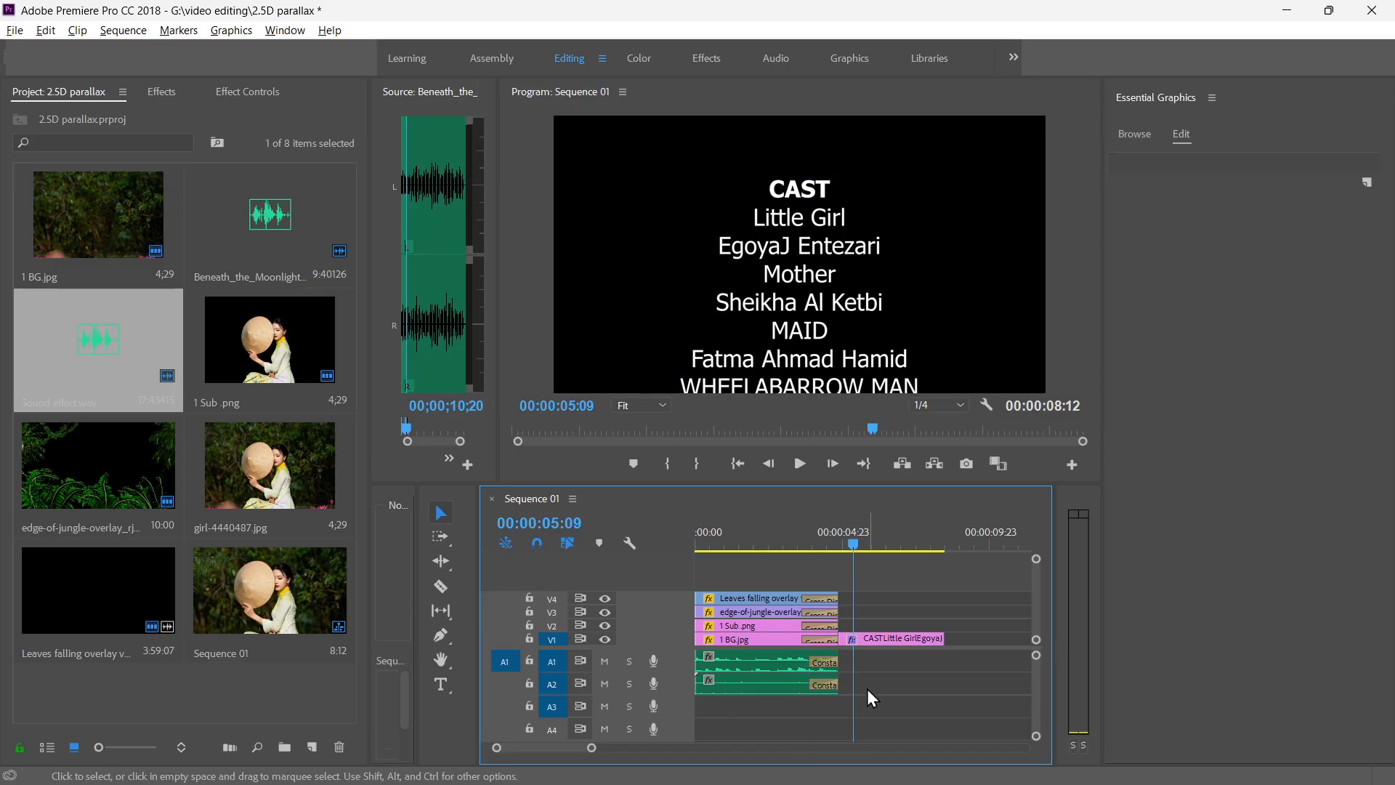
pyautogui.click(913, 639)
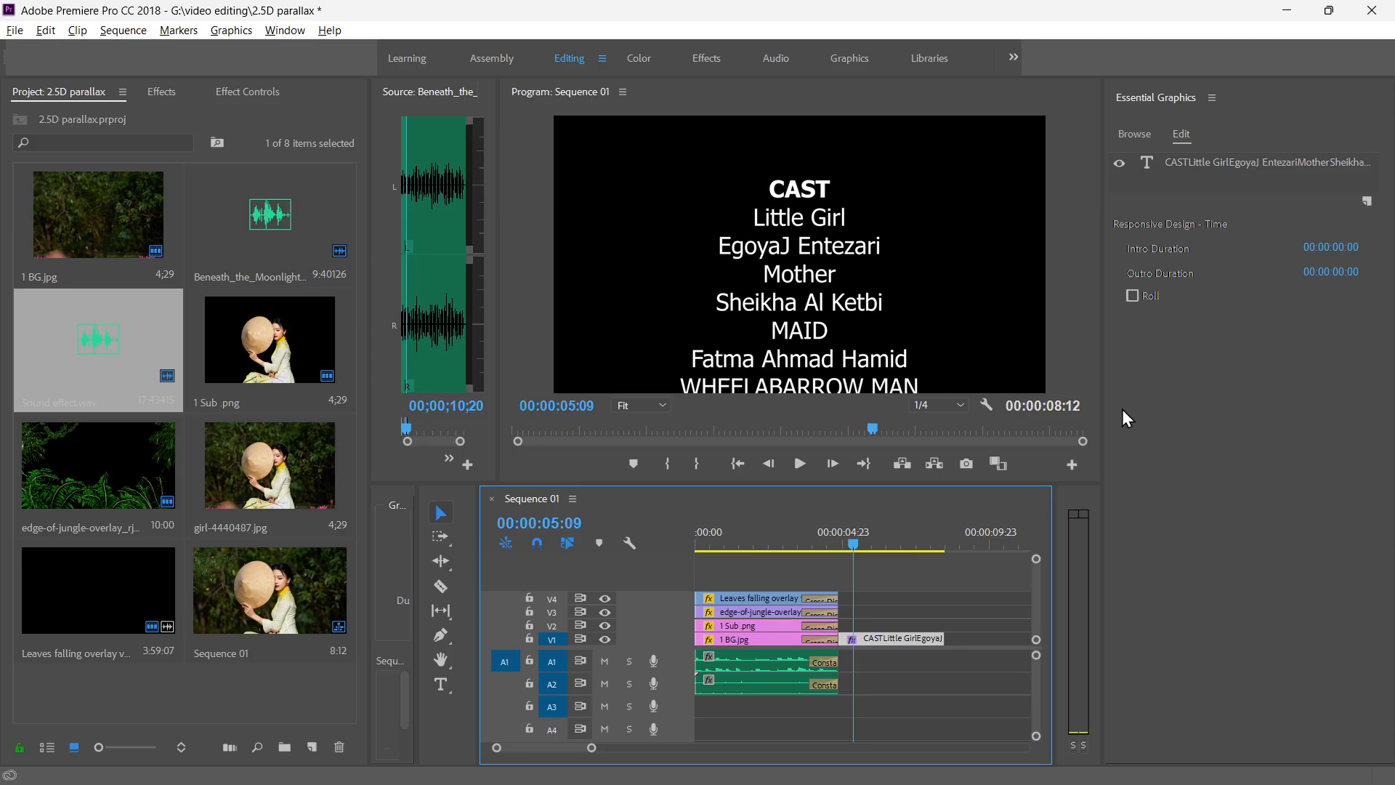
pyautogui.click(1130, 296)
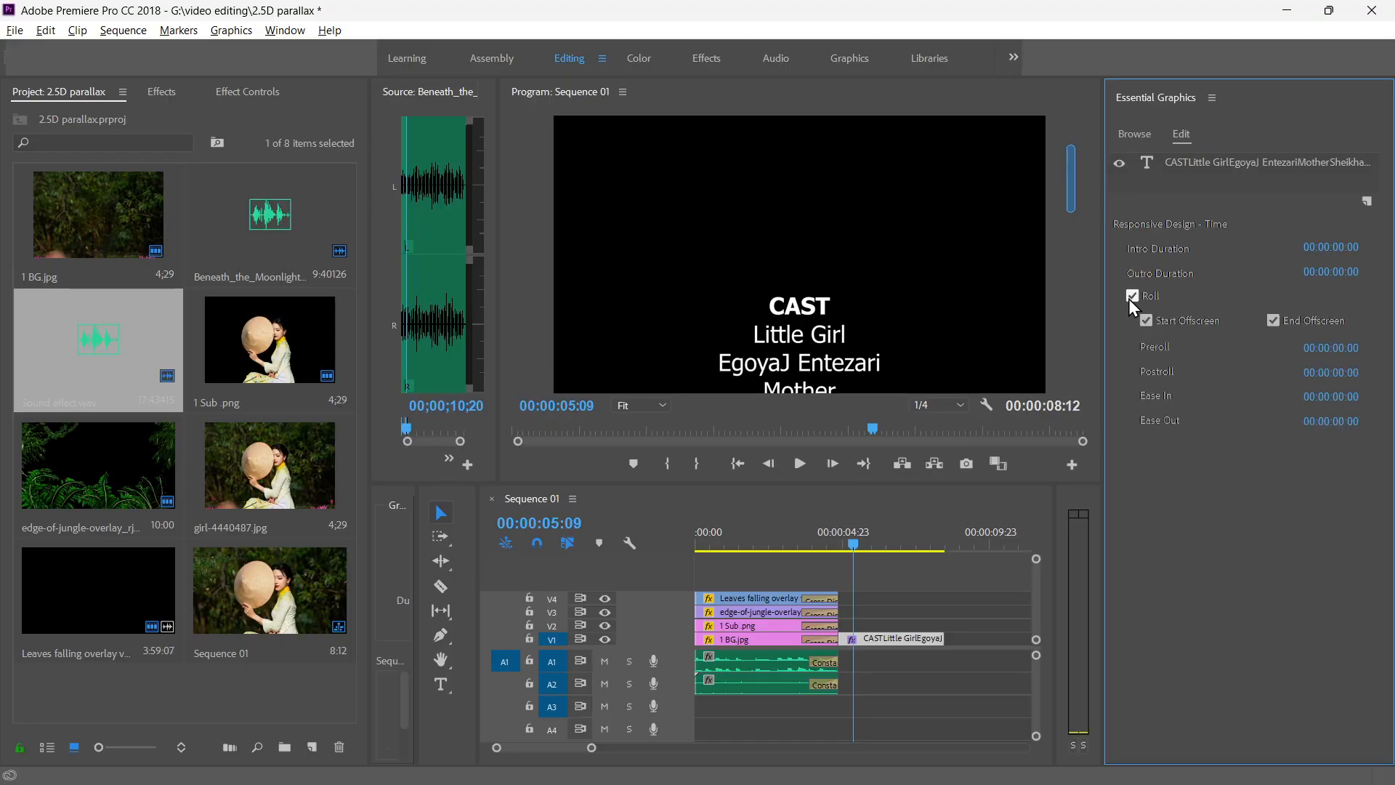
# Play the sequence with the rolling credits from the start in the maximized Program monitor.
pyautogui.moveTo(852, 543); pyautogui.dragTo(676, 547)
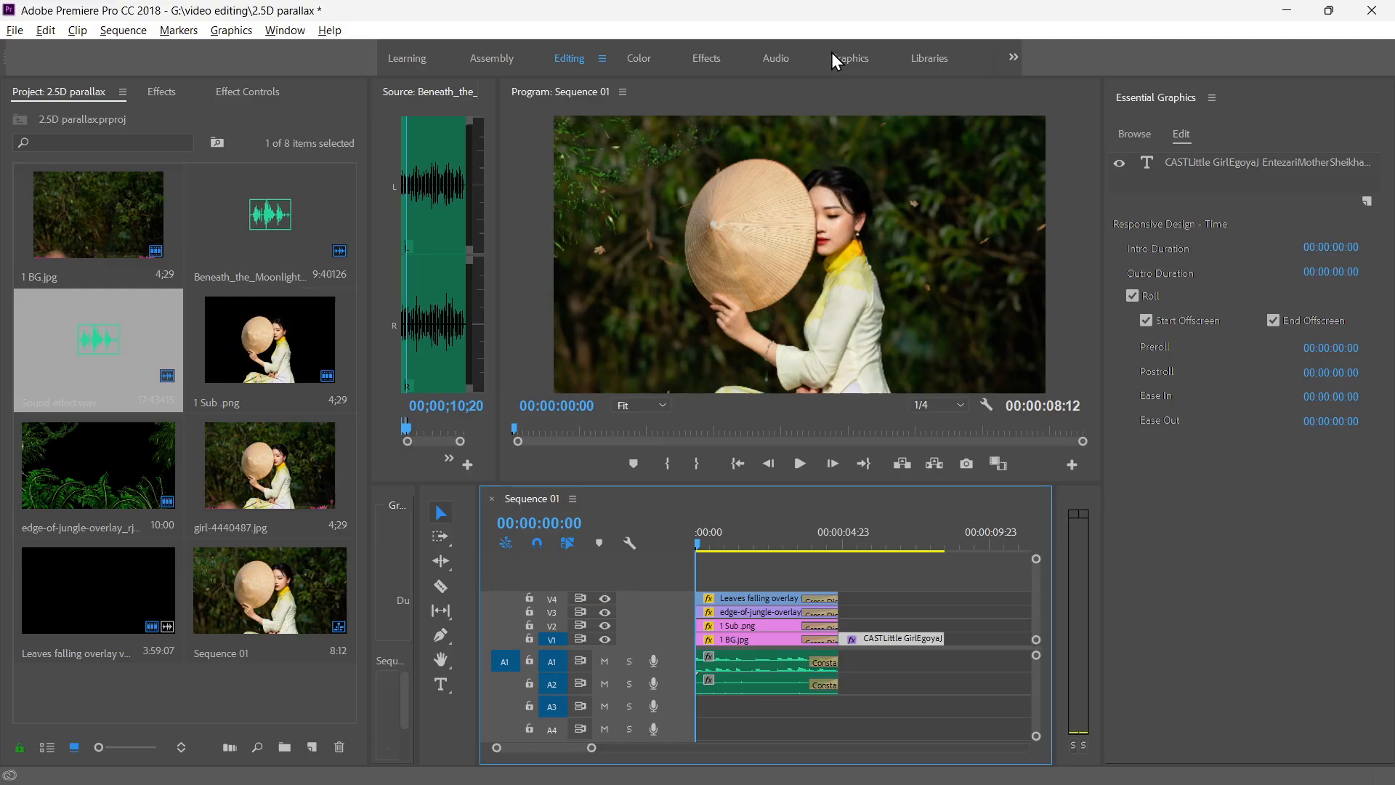
pyautogui.doubleClick(833, 88)
pyautogui.press('space')
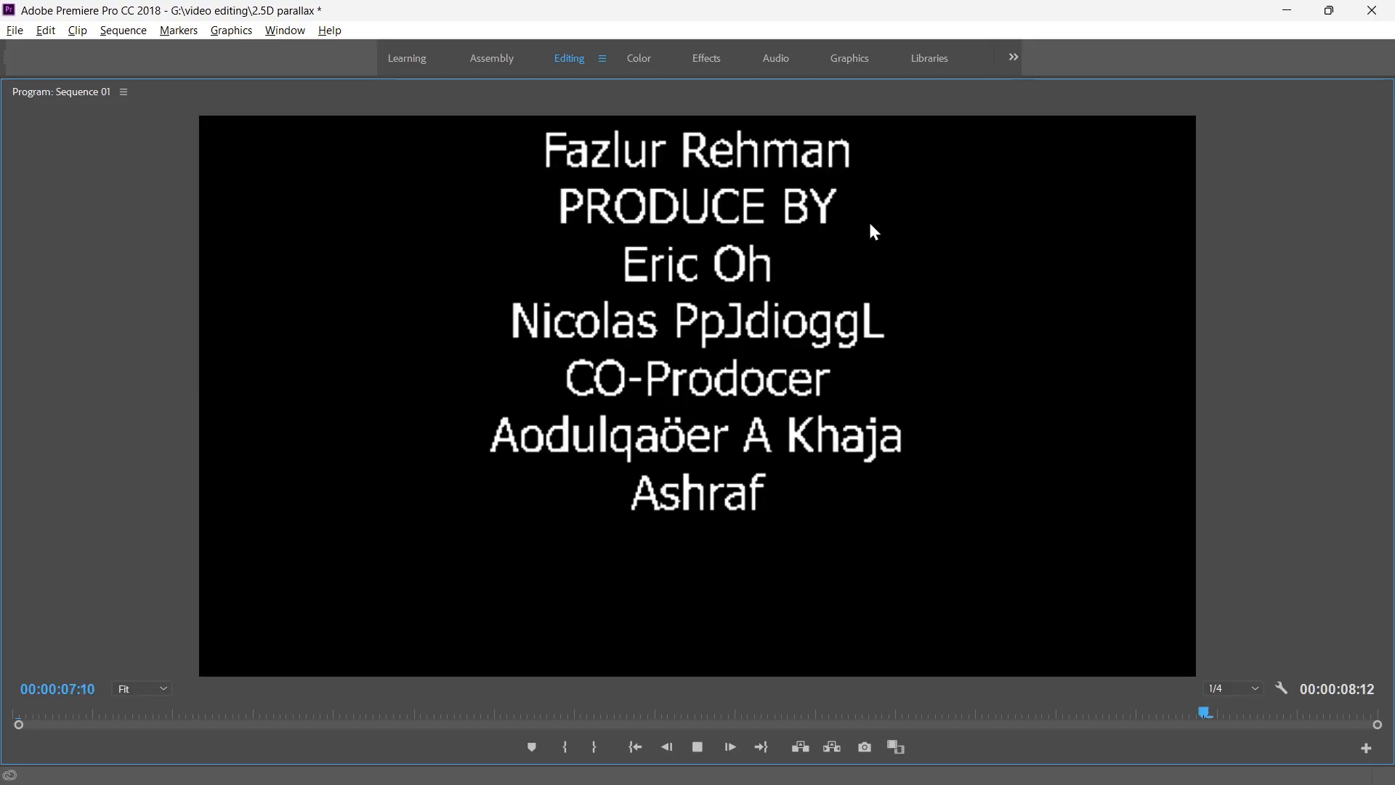
pyautogui.press('space')
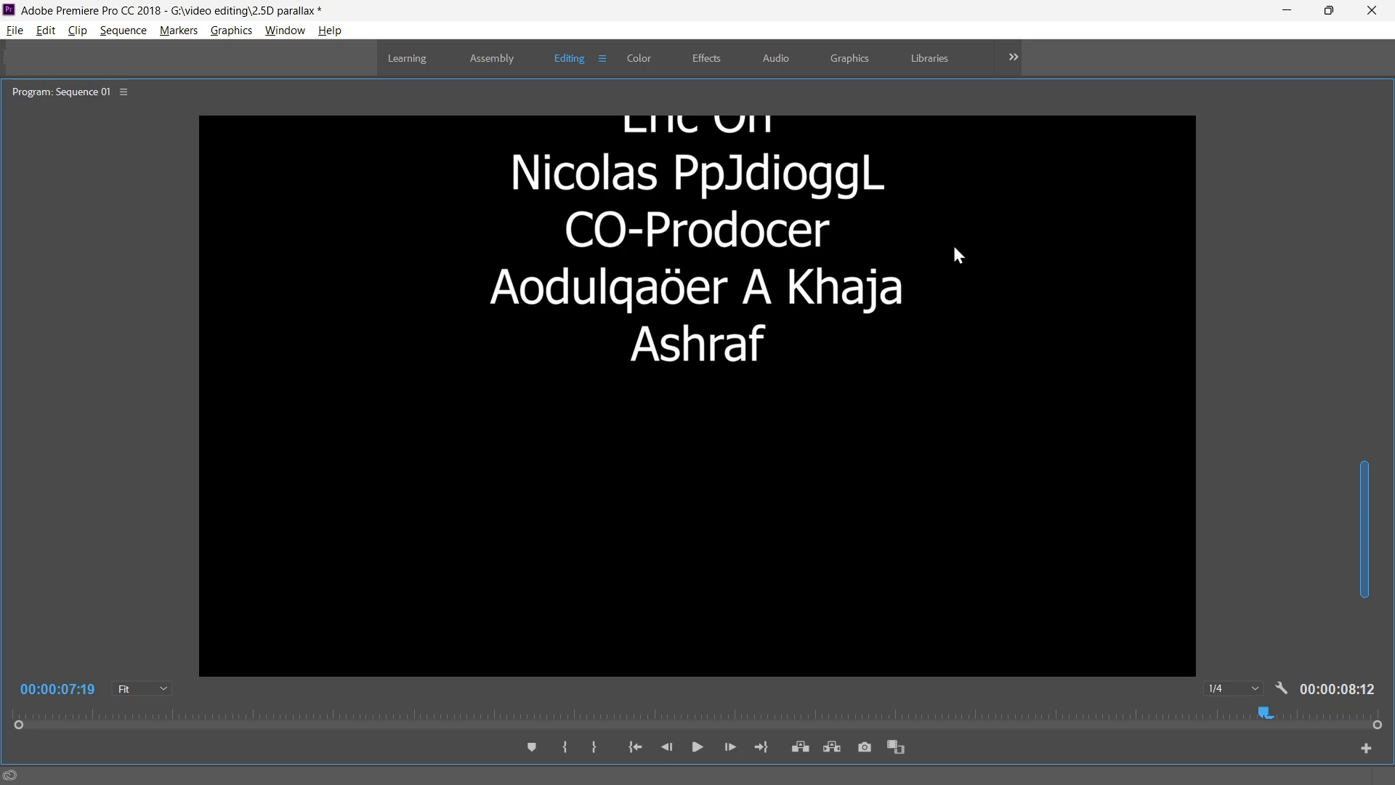
# Extend the audio clips on A1 and A2 so both end with the credits graphic on V1.
pyautogui.press('`')
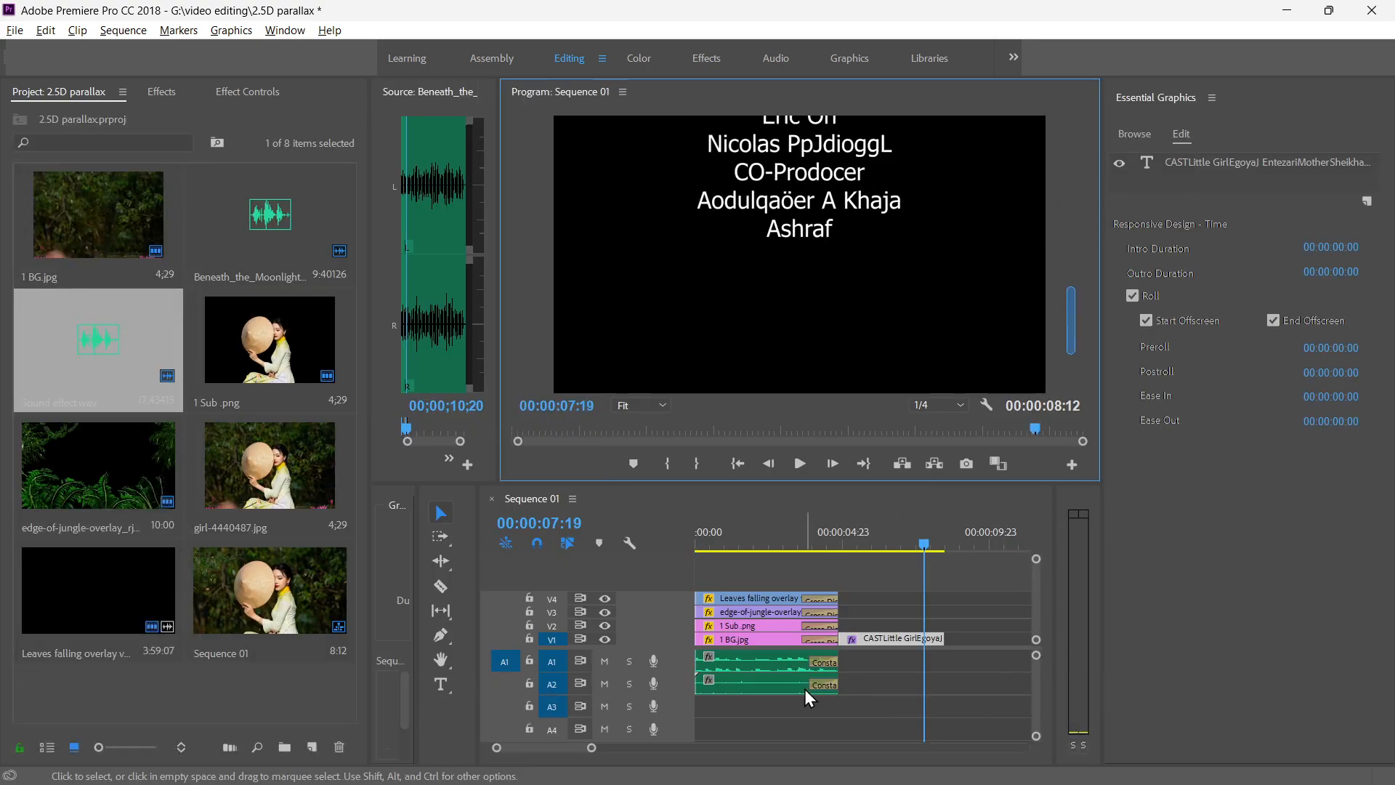
pyautogui.click(789, 665)
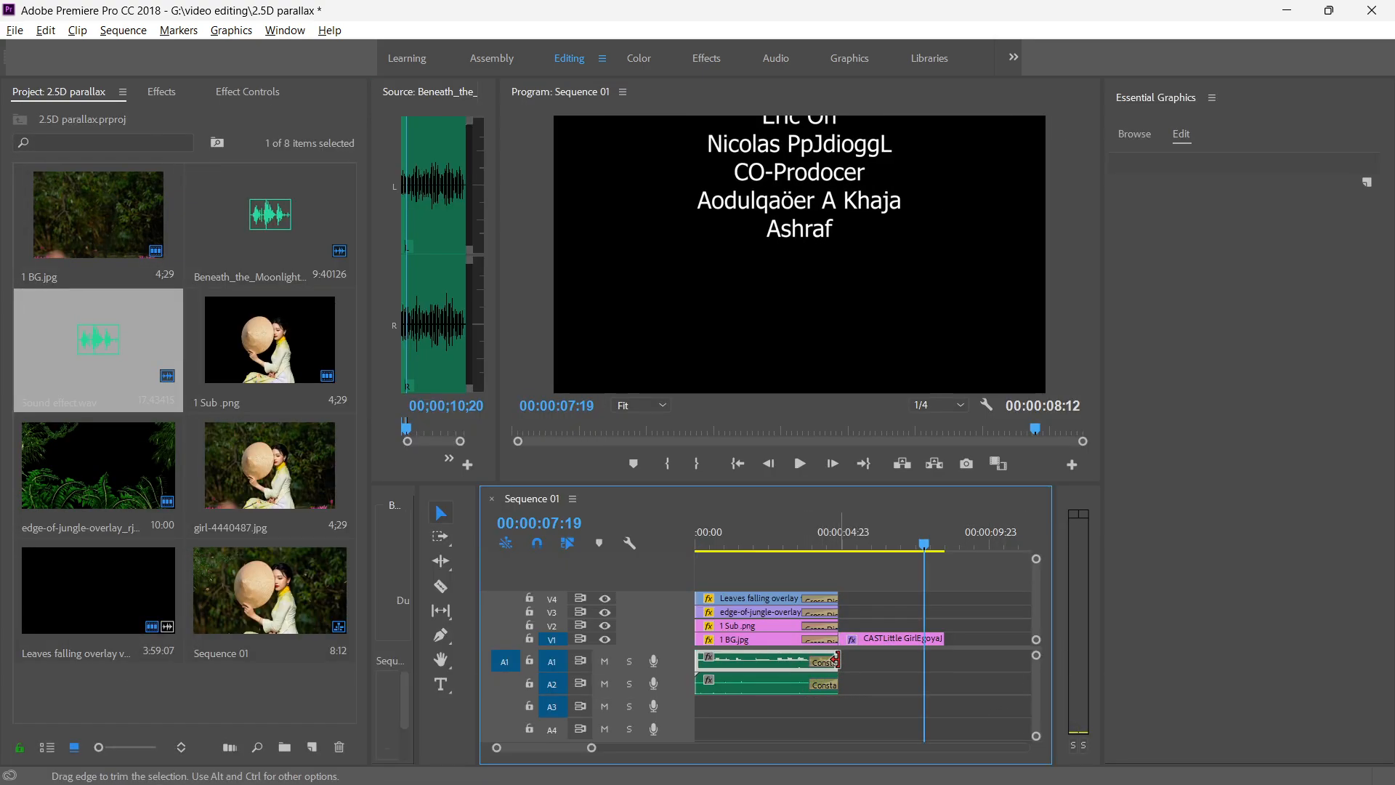
pyautogui.moveTo(840, 659); pyautogui.dragTo(938, 666)
pyautogui.moveTo(837, 684); pyautogui.dragTo(943, 684)
# Play the sequence with the extended audio from the start, view it in the maximized Program monitor, and pause at 00:00:01:13.
pyautogui.moveTo(923, 545); pyautogui.dragTo(643, 552)
pyautogui.press('space')
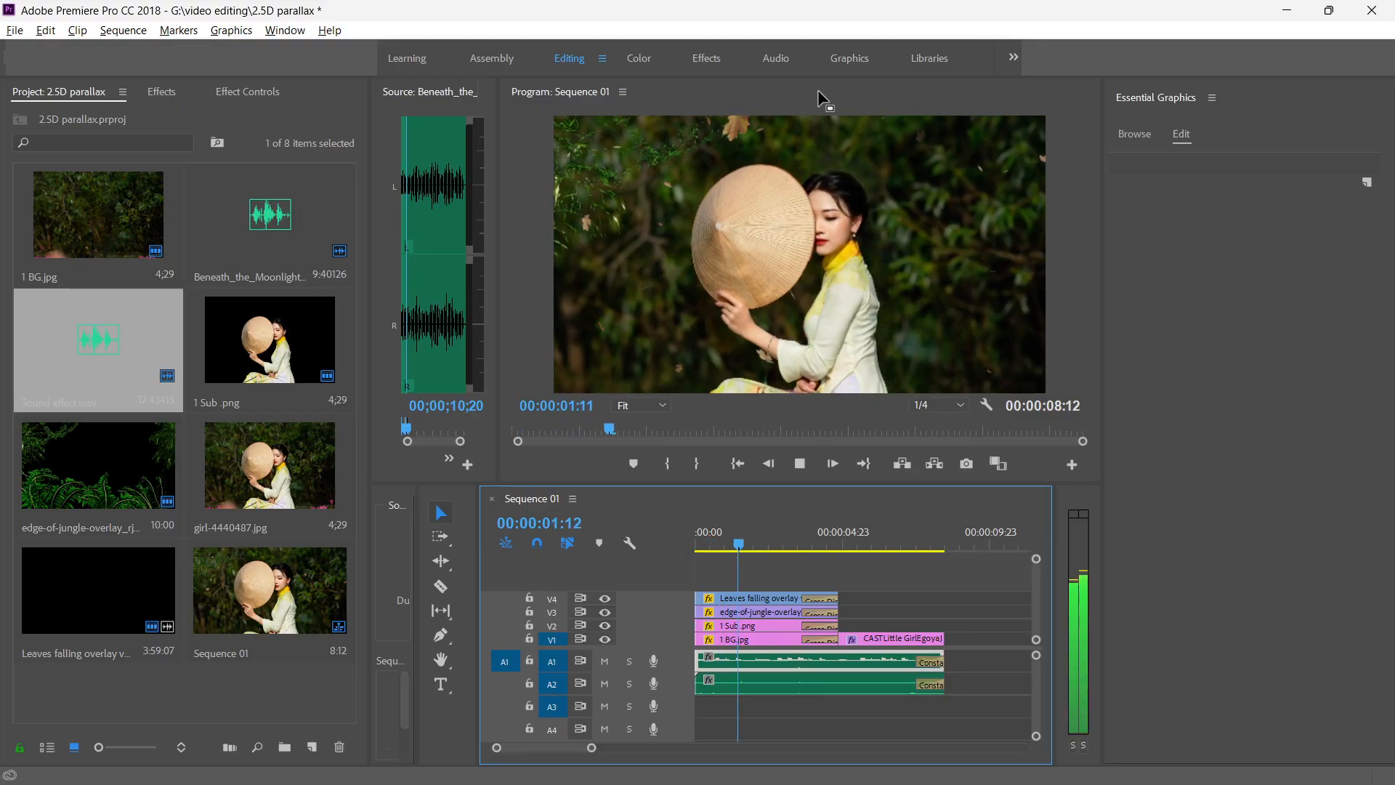
pyautogui.press('`')
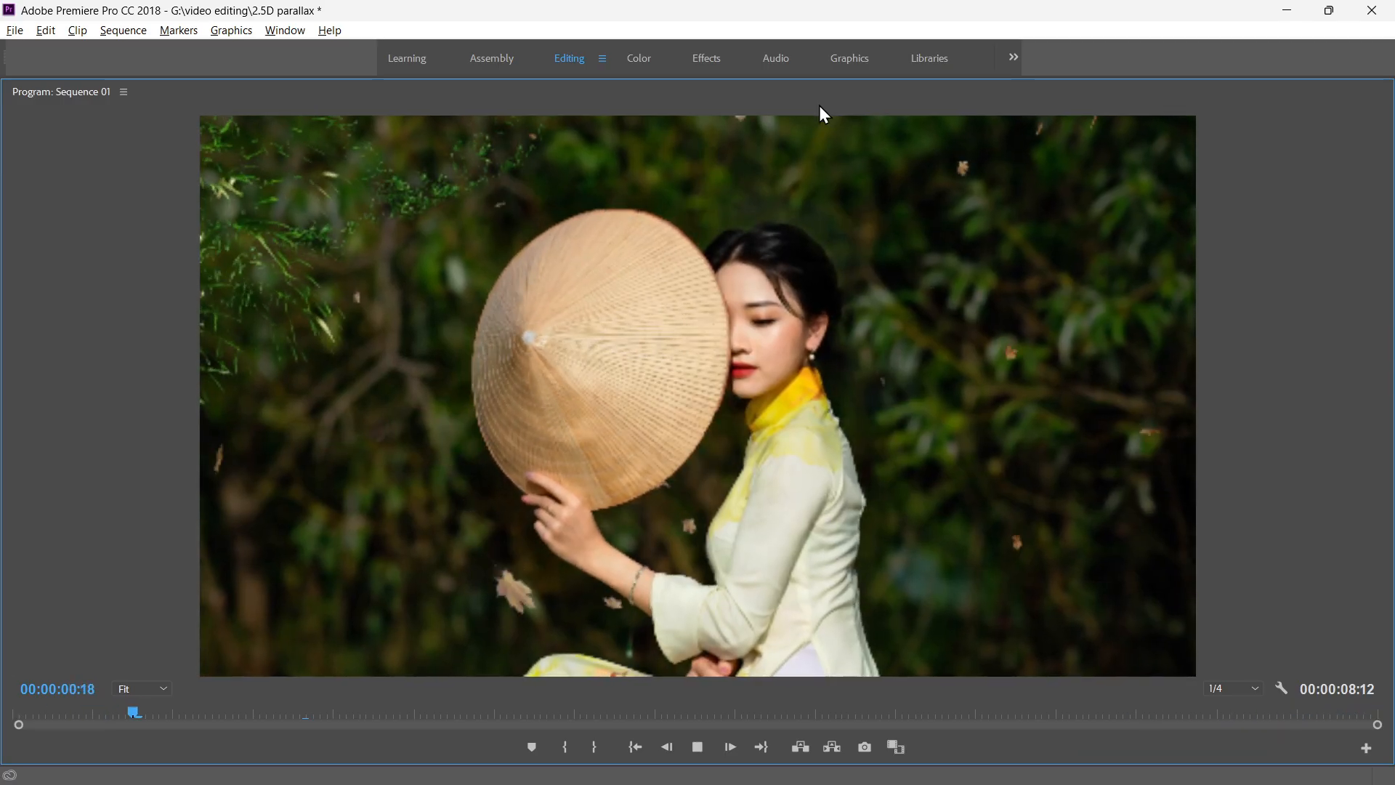
pyautogui.press('space')
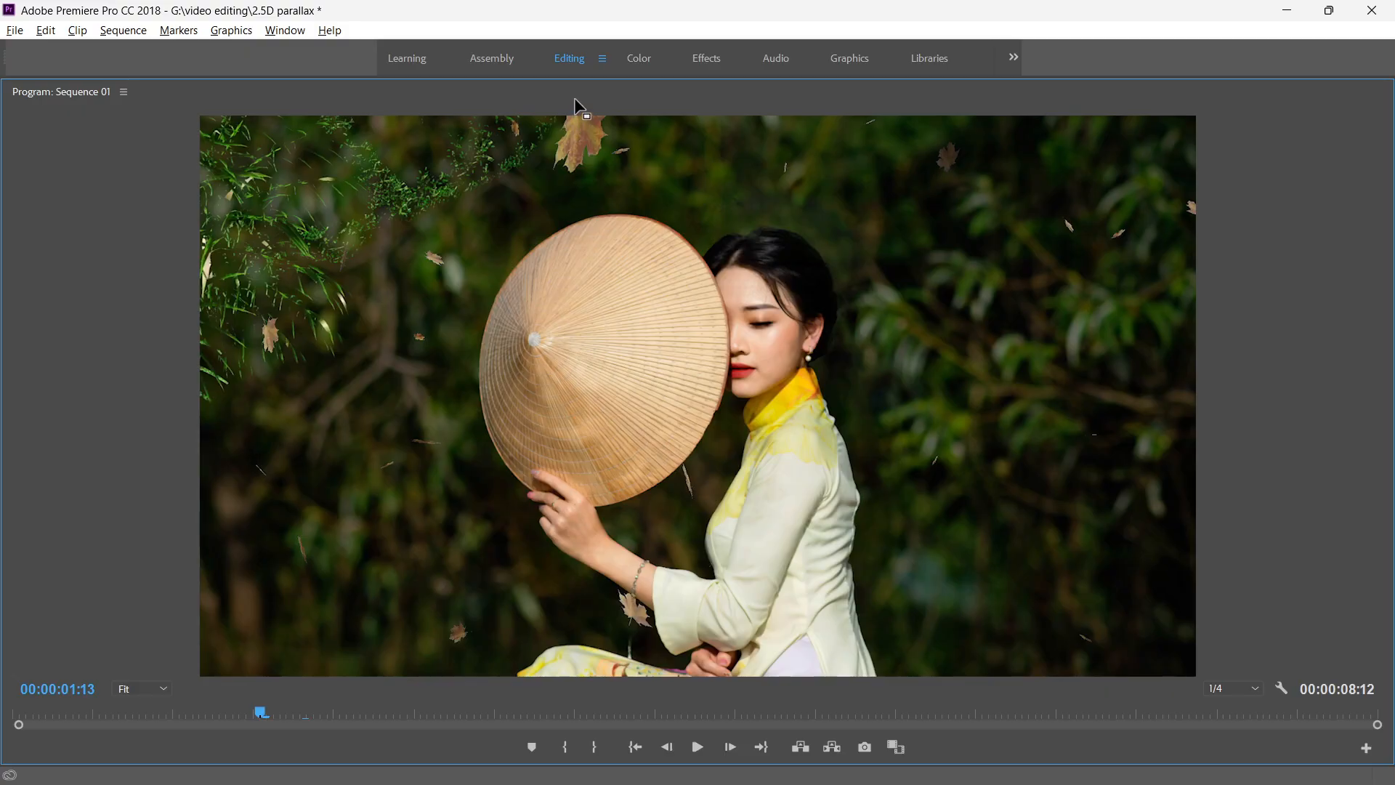
pyautogui.press('`')
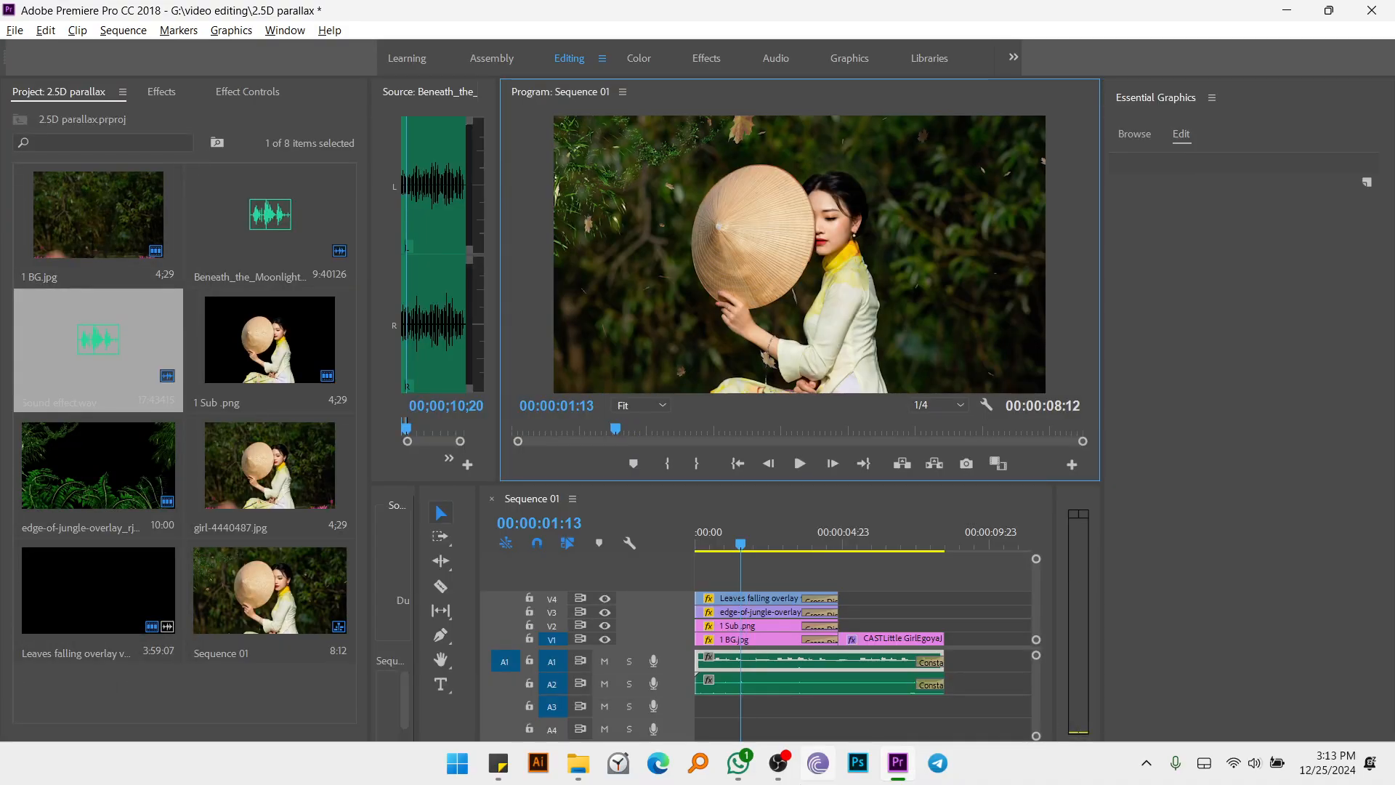
pyautogui.click(818, 764)
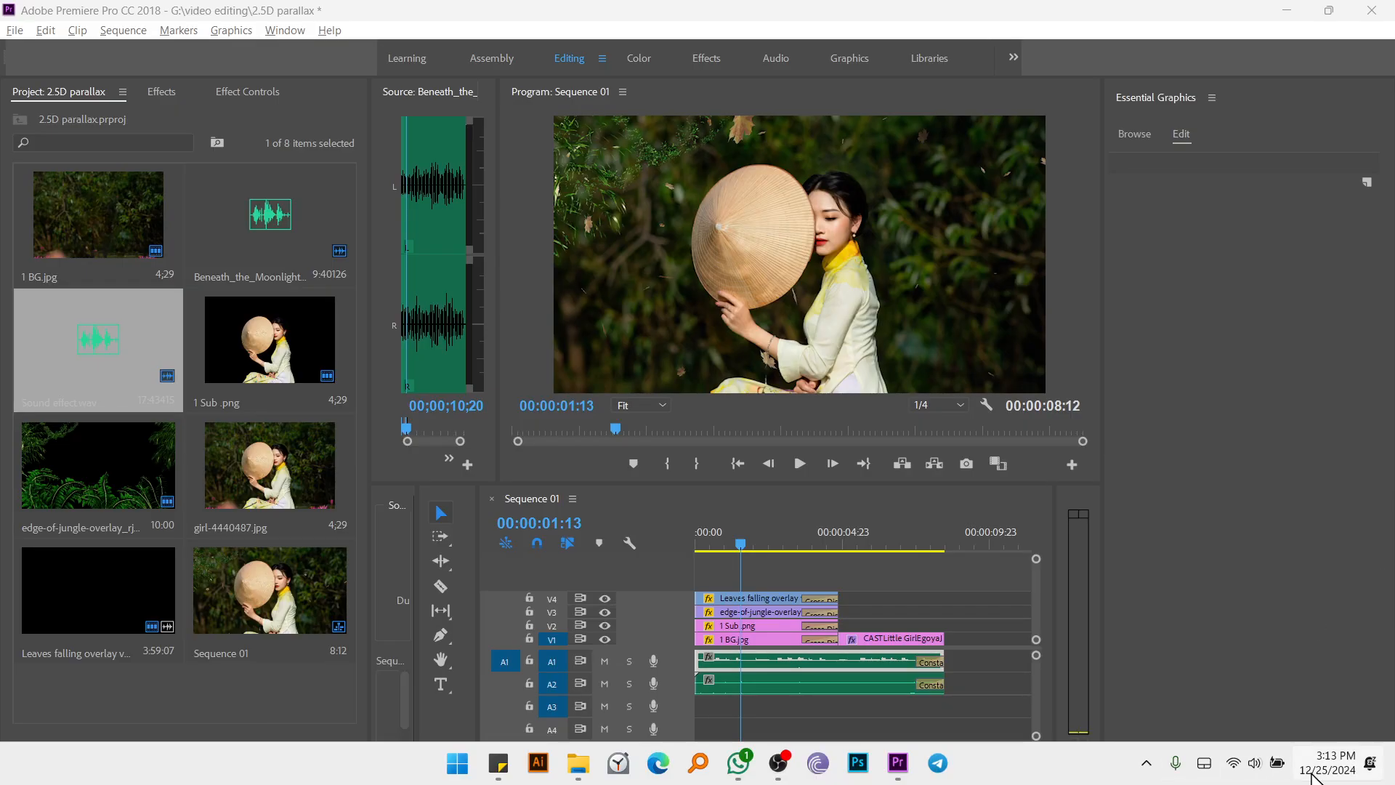
pyautogui.click(790, 763)
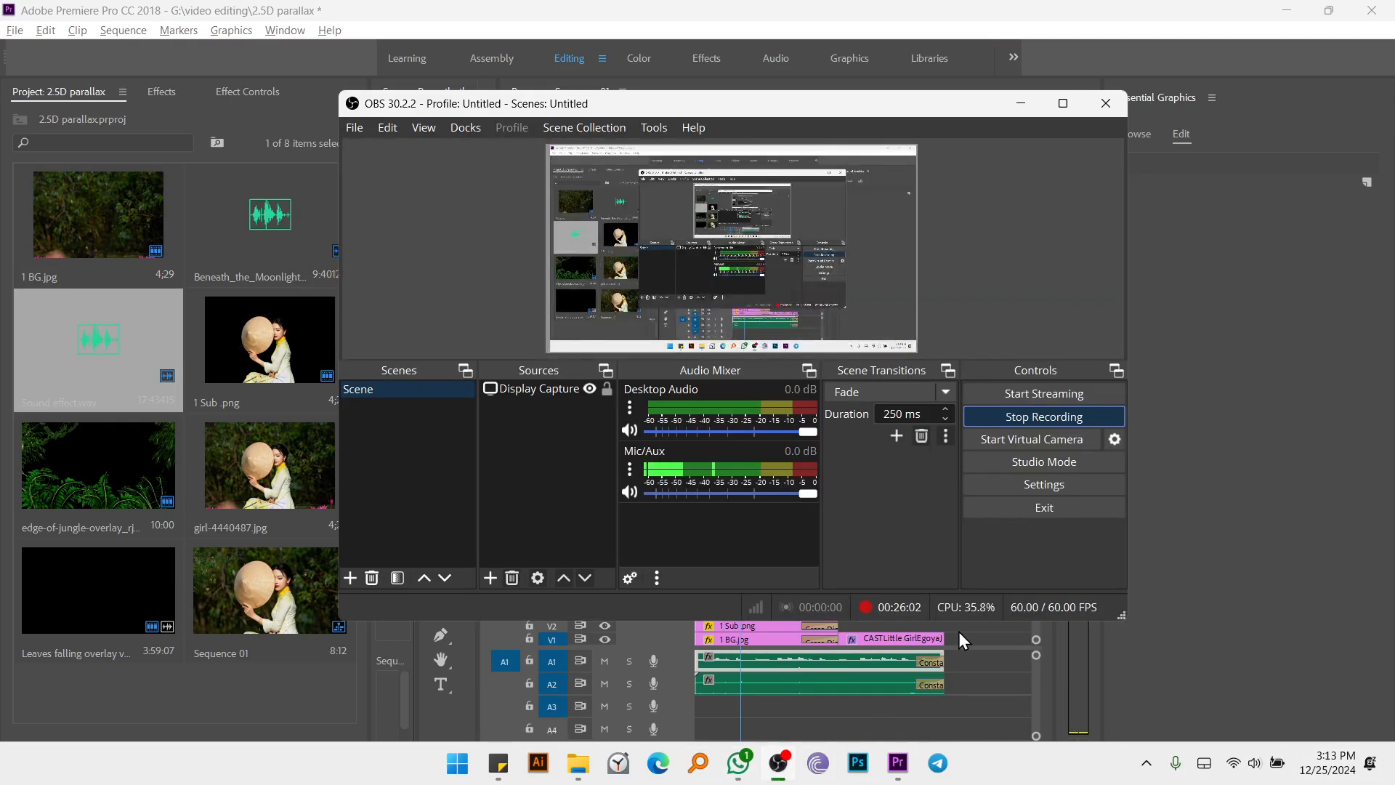